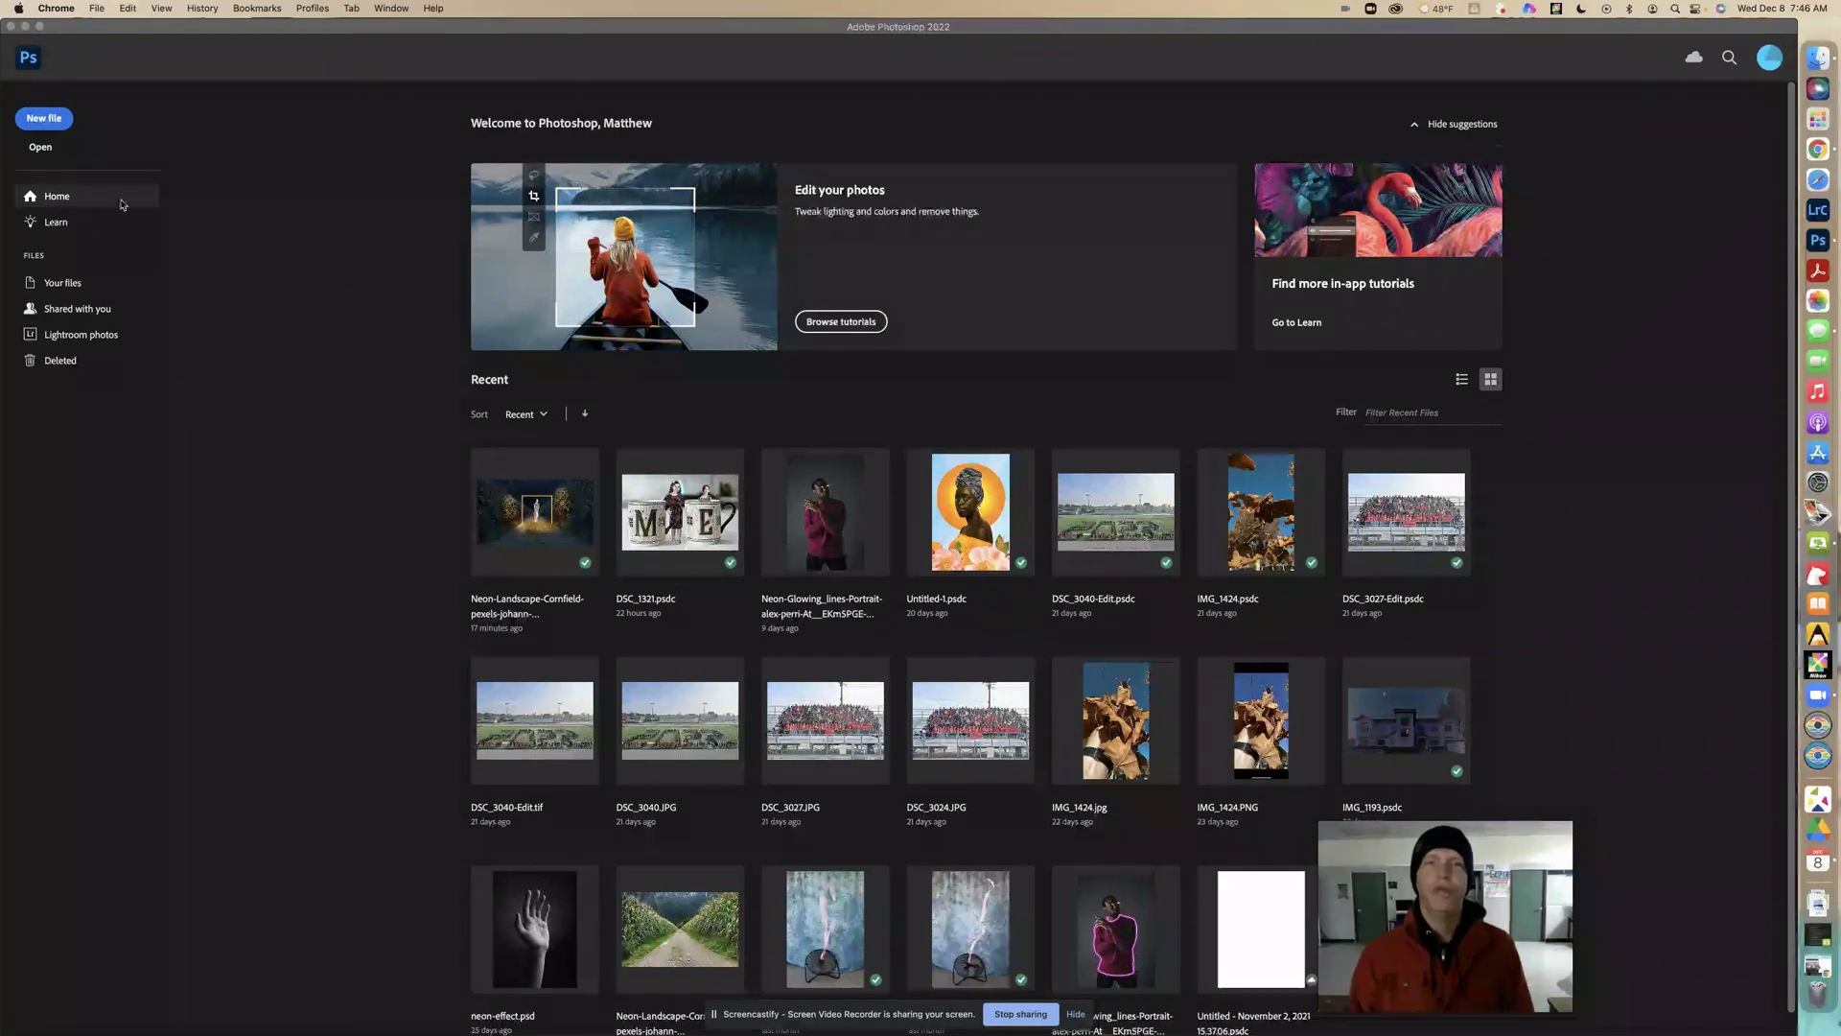
left_click(854, 353)
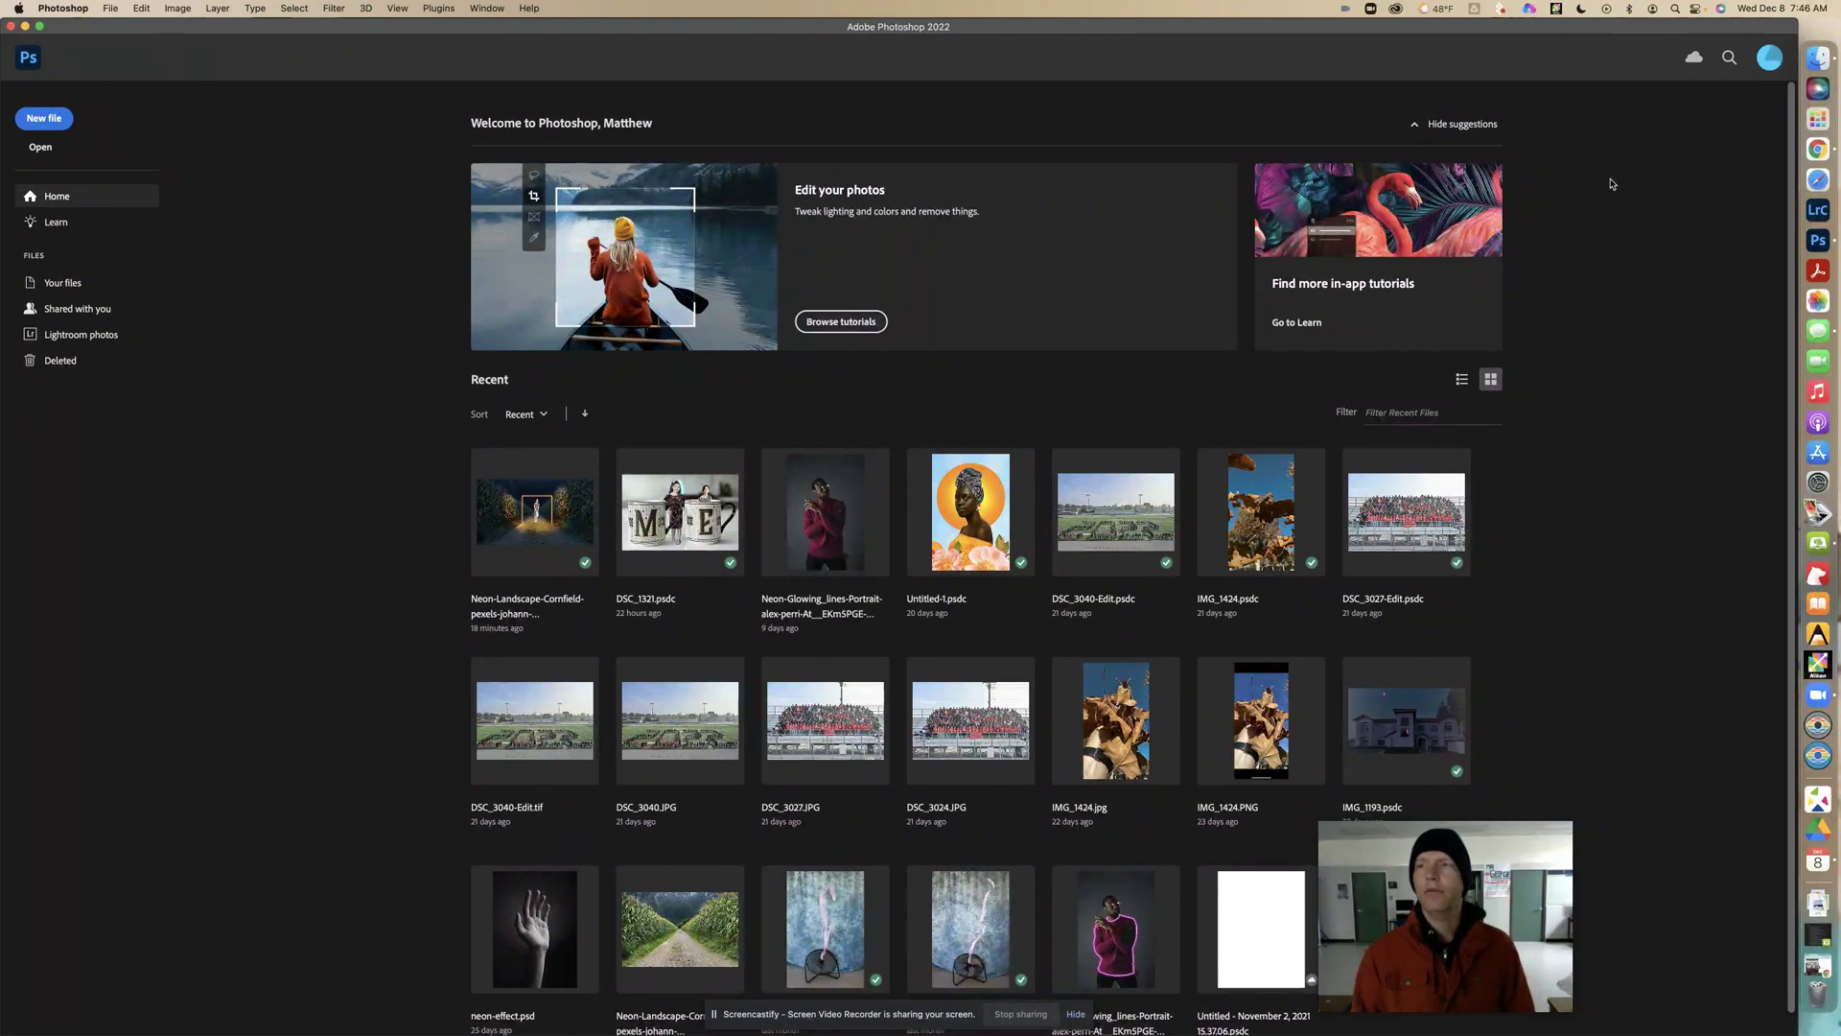
right_click(1818, 239)
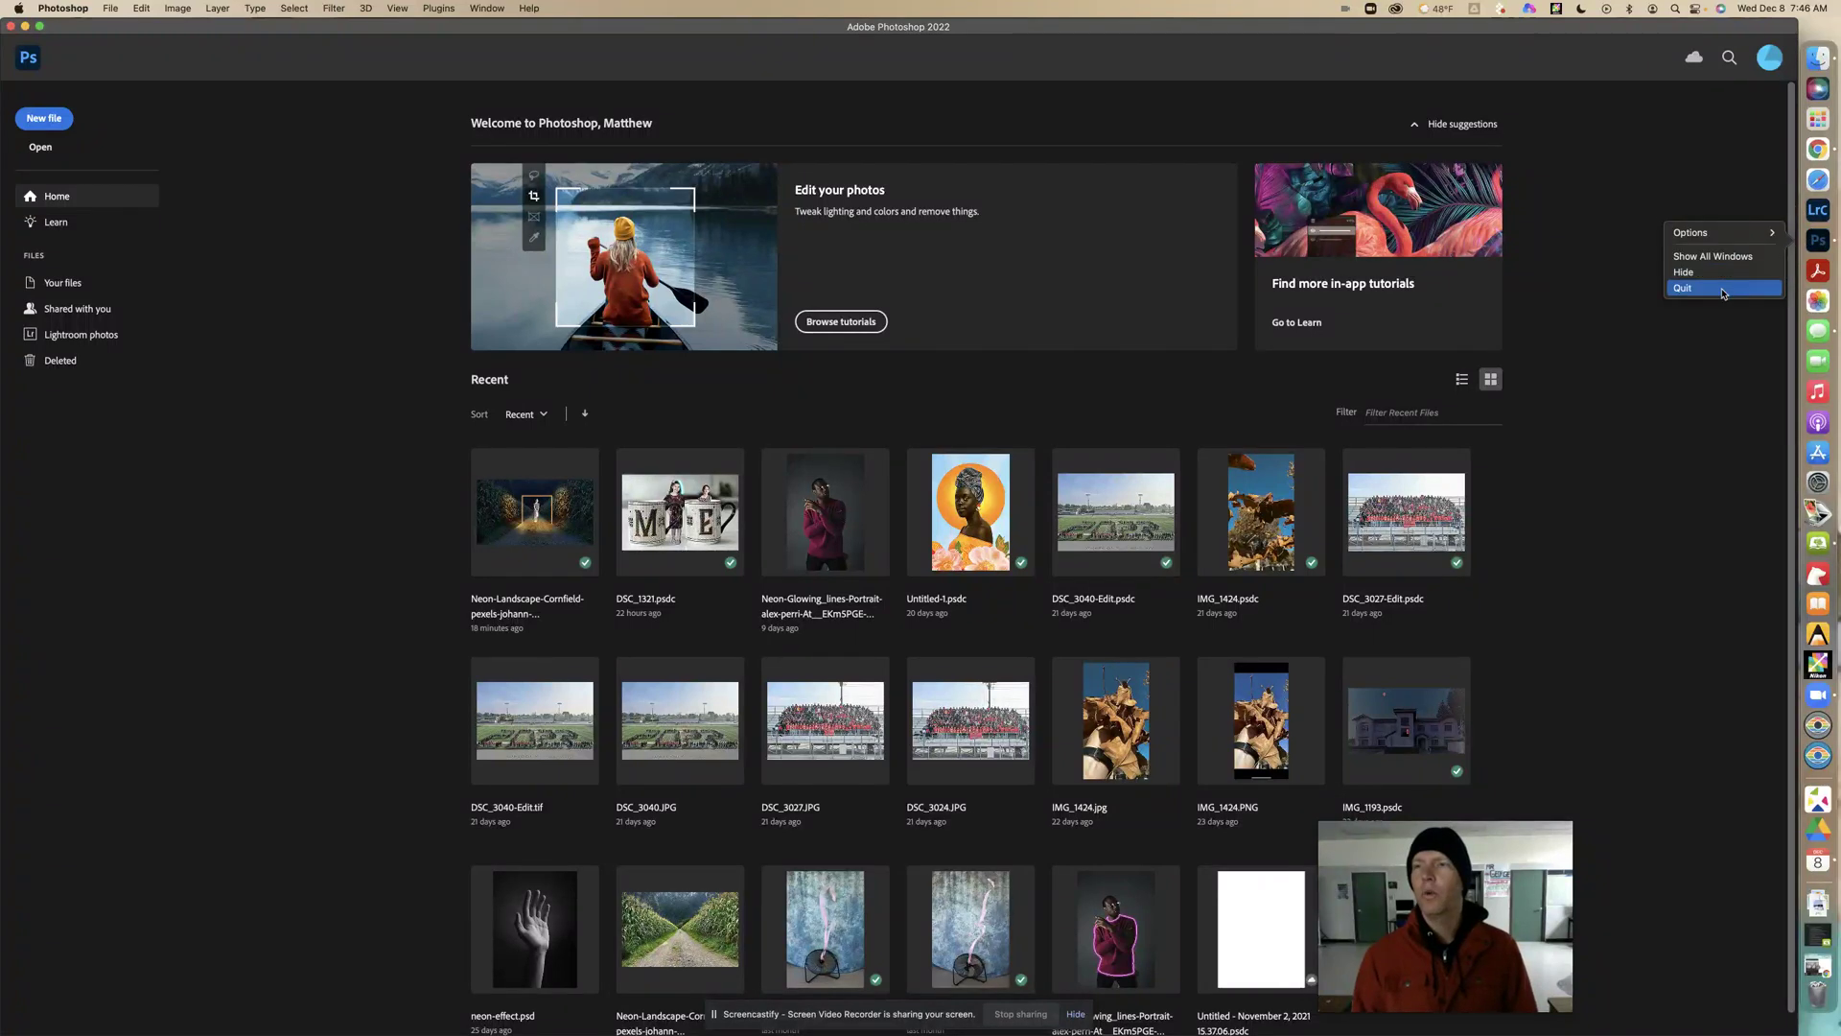
left_click(1636, 163)
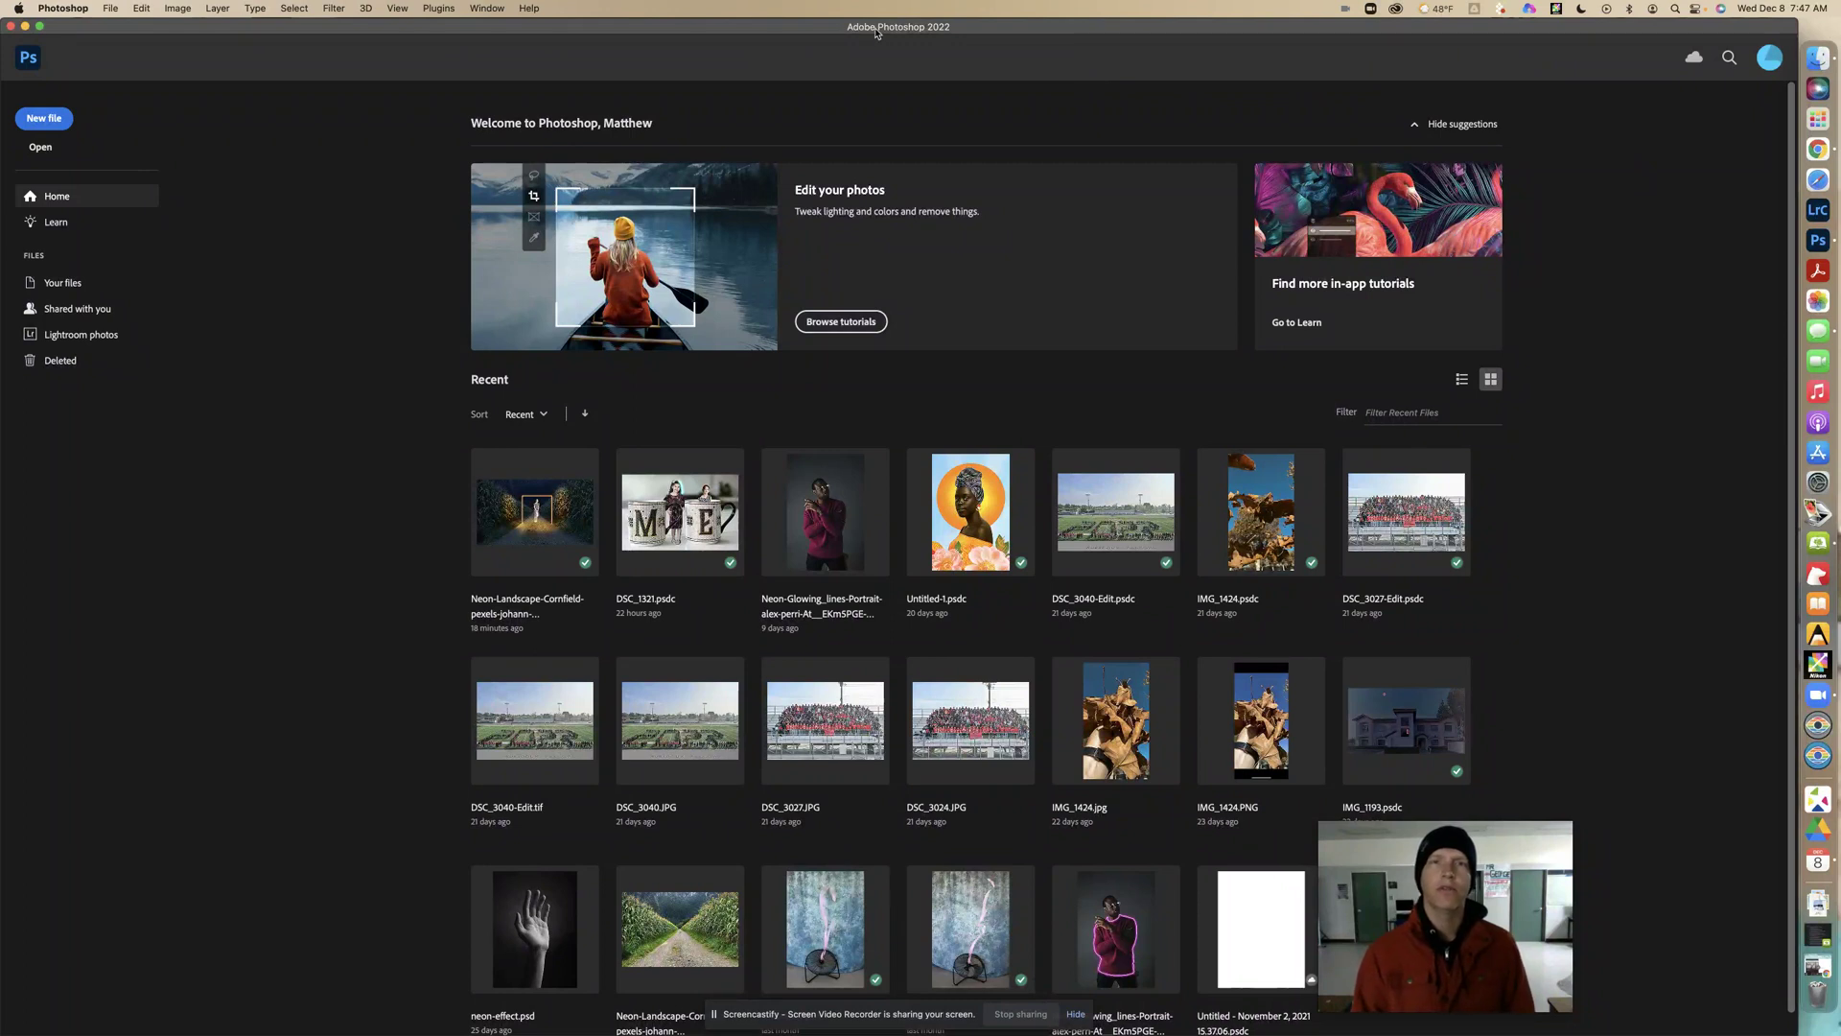
Open the hands-on photo editing tutorials and list all tutorial categories.
left_click(848, 324)
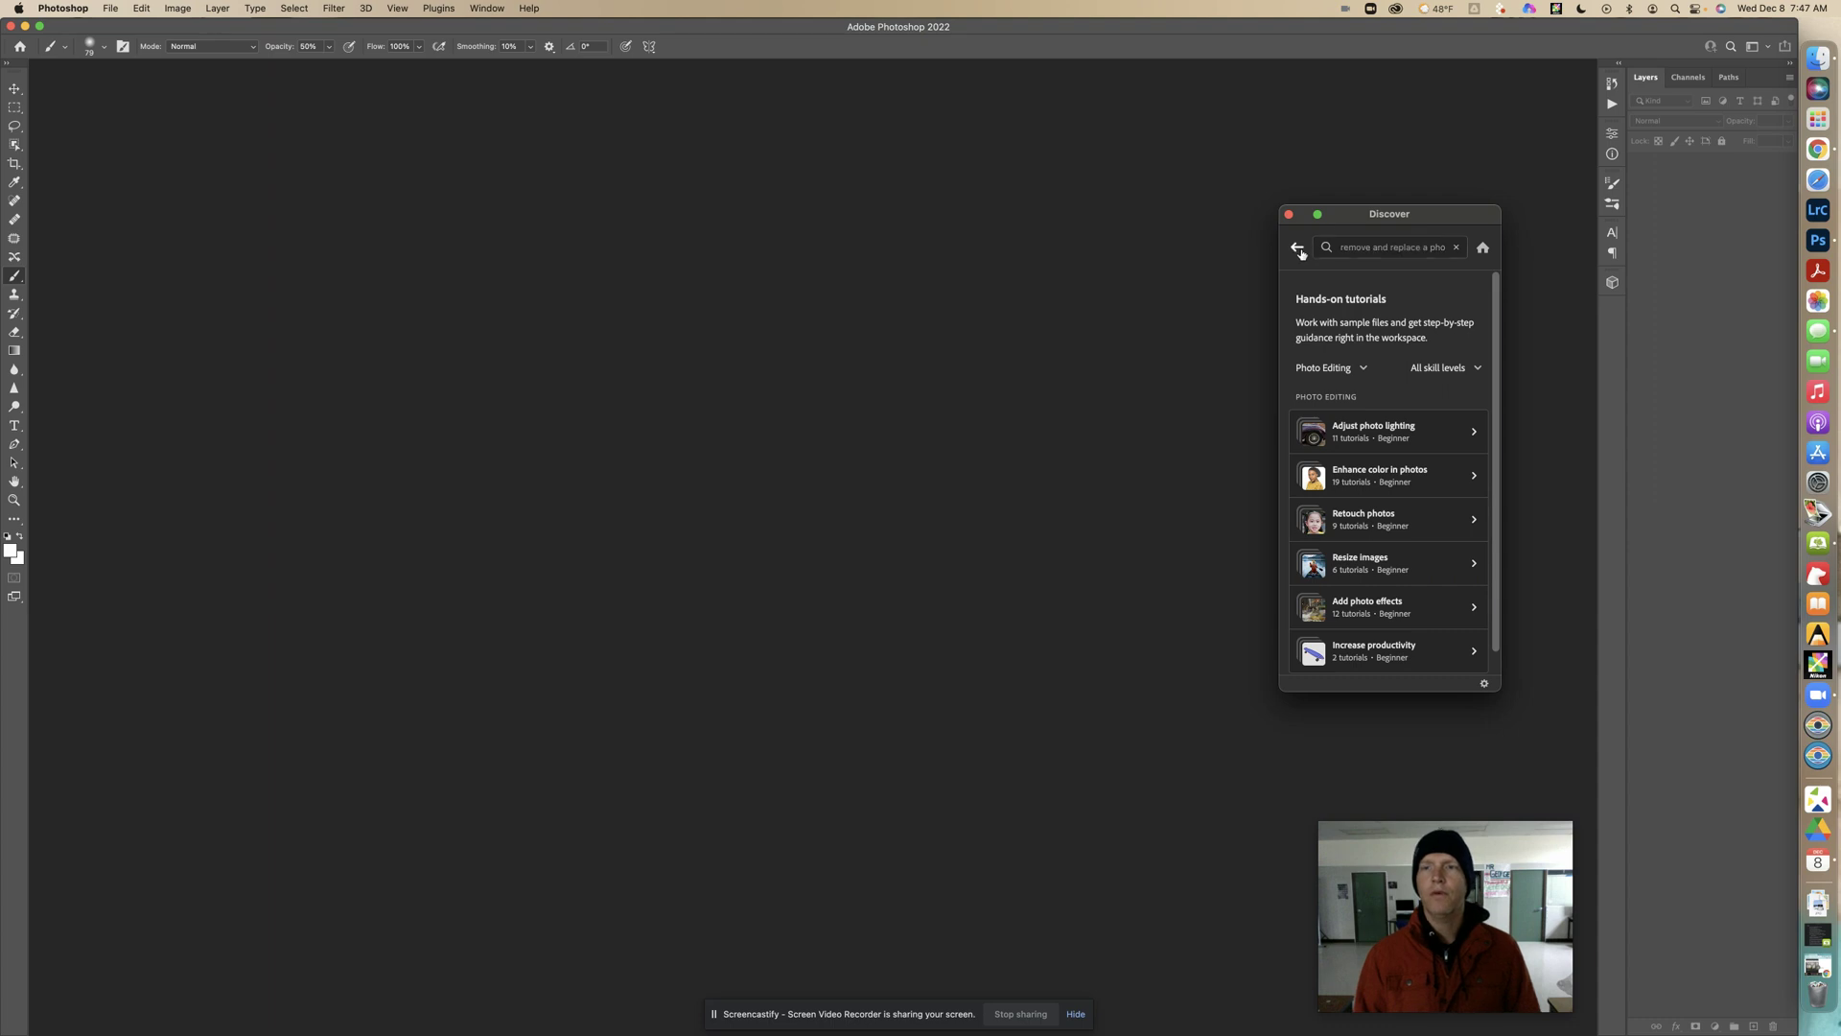
left_click(1330, 376)
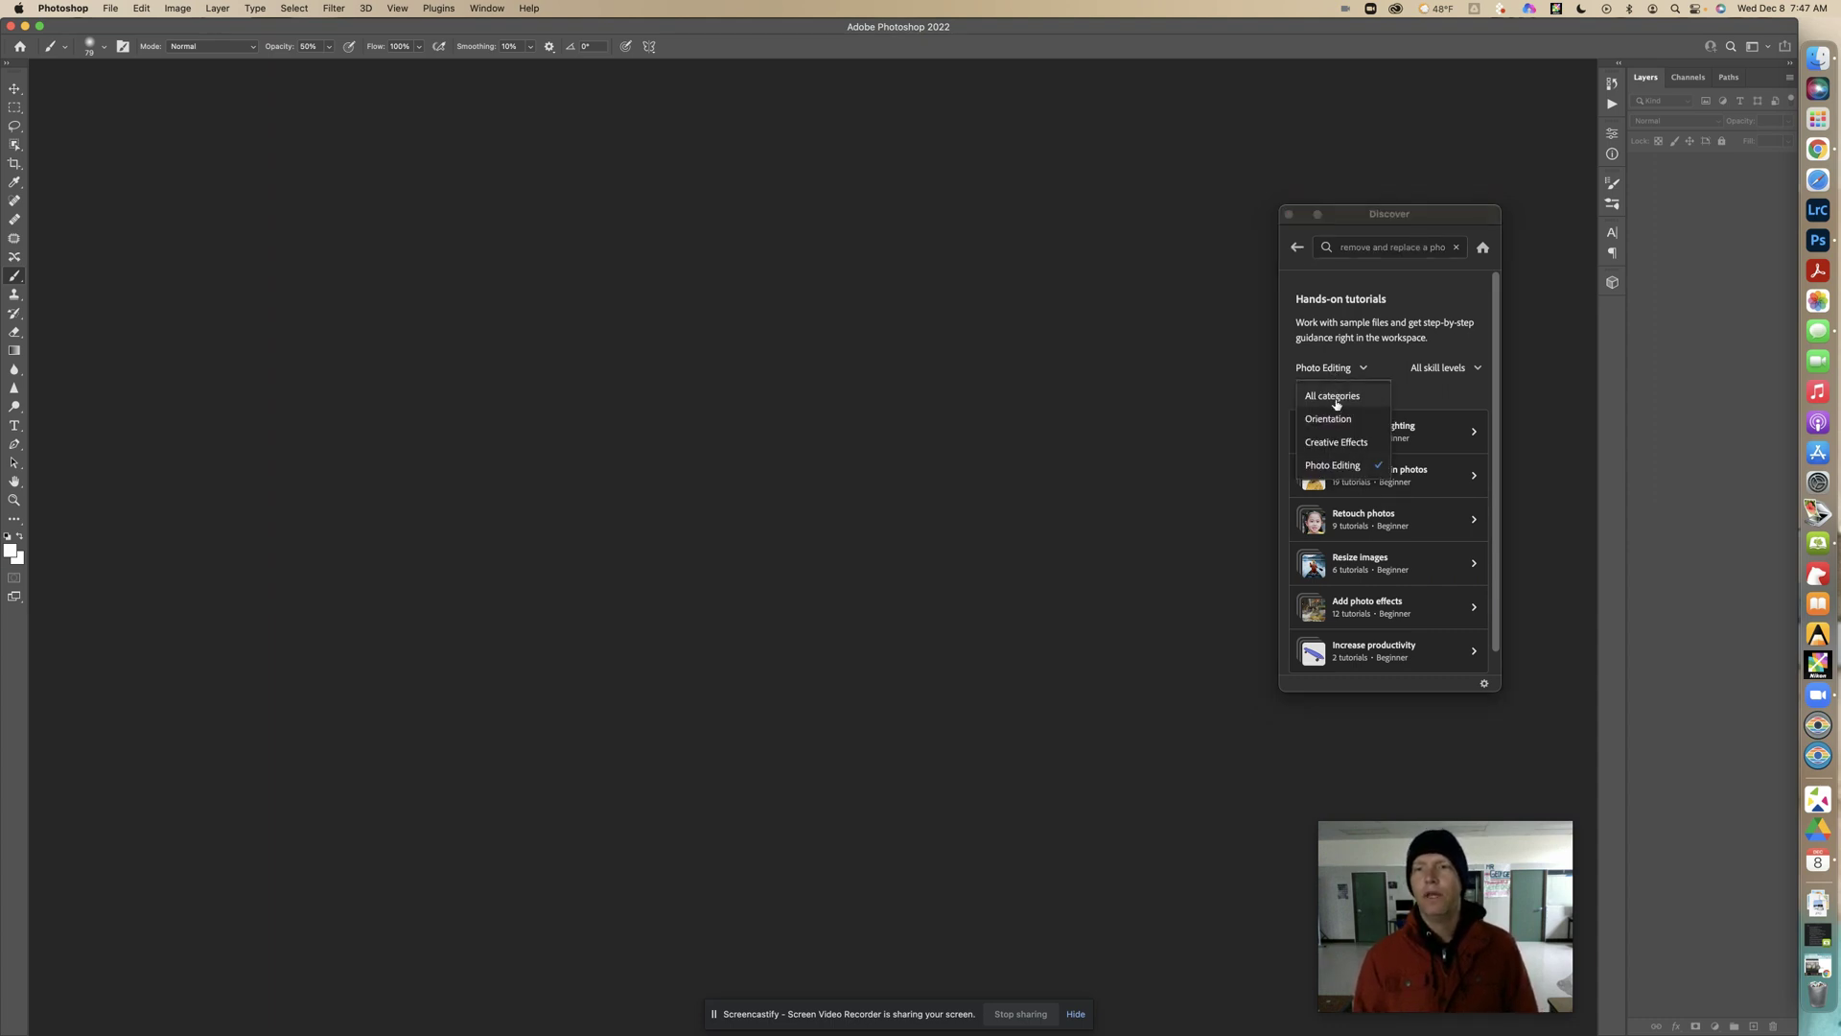
left_click(1336, 404)
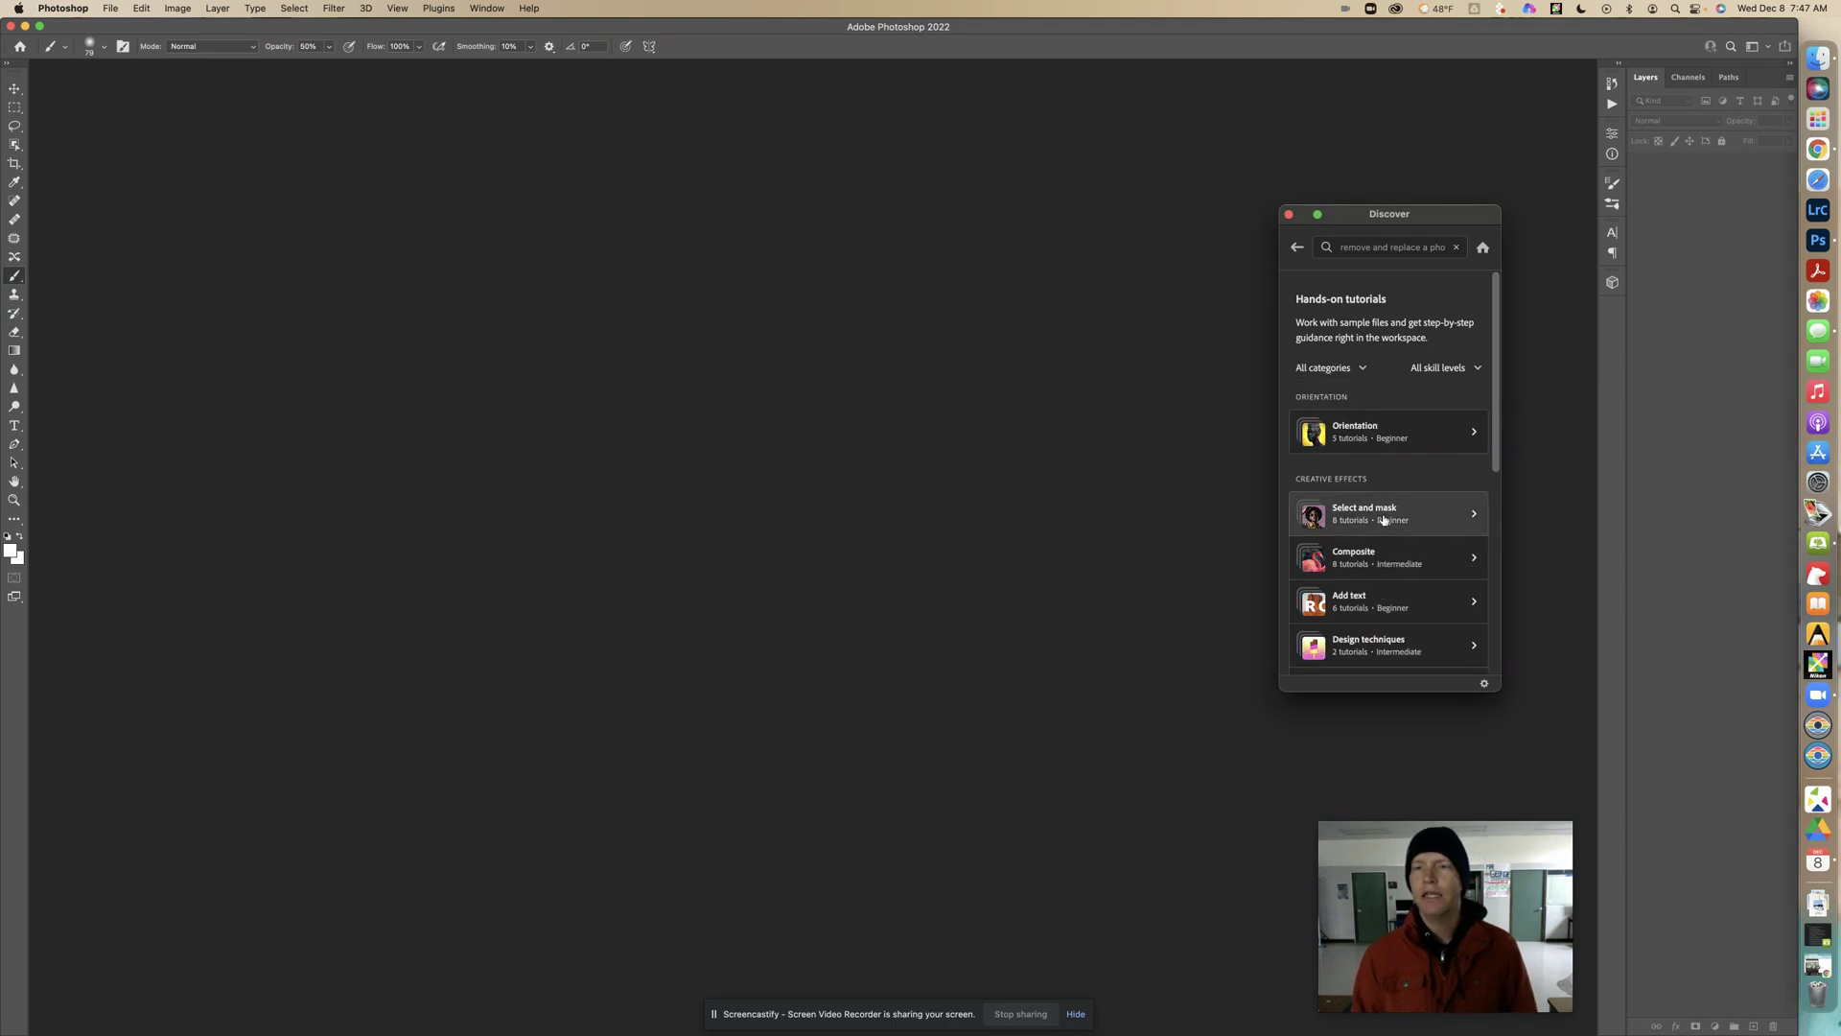
Start the Composite tutorial "Combine images to create a composite with layer masks".
left_click(1382, 567)
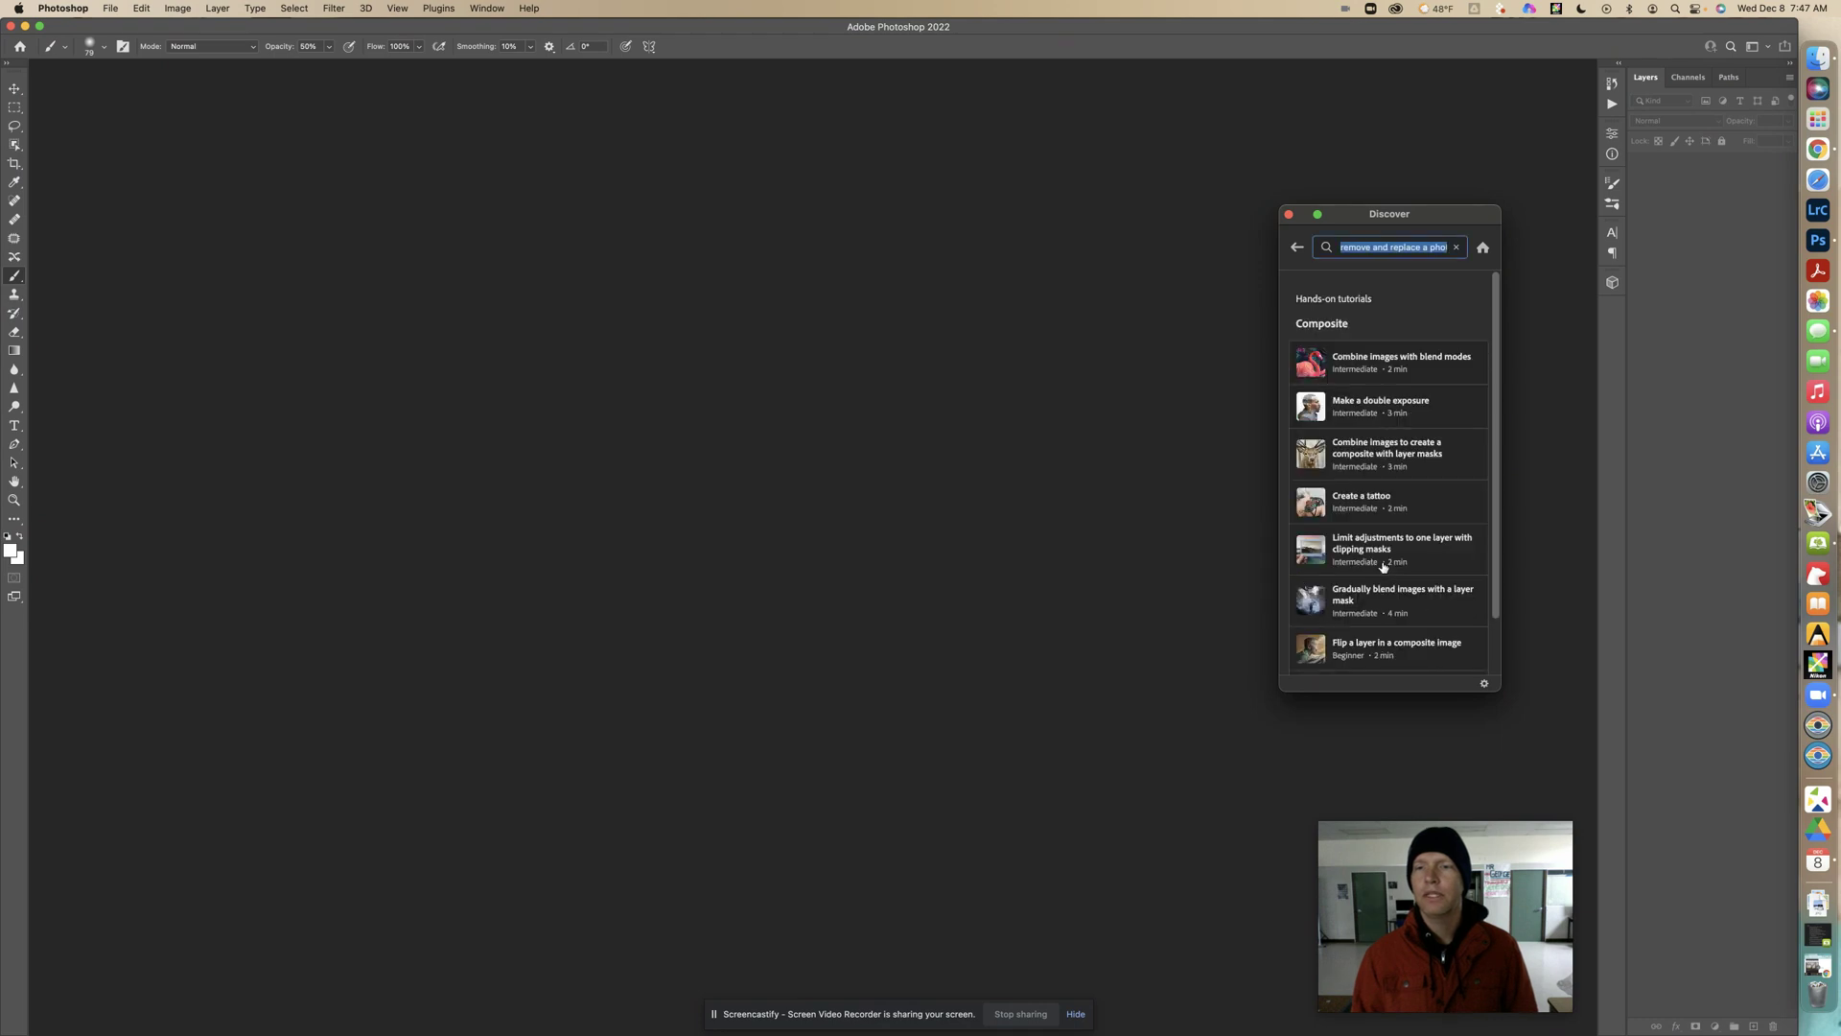
left_click(1296, 248)
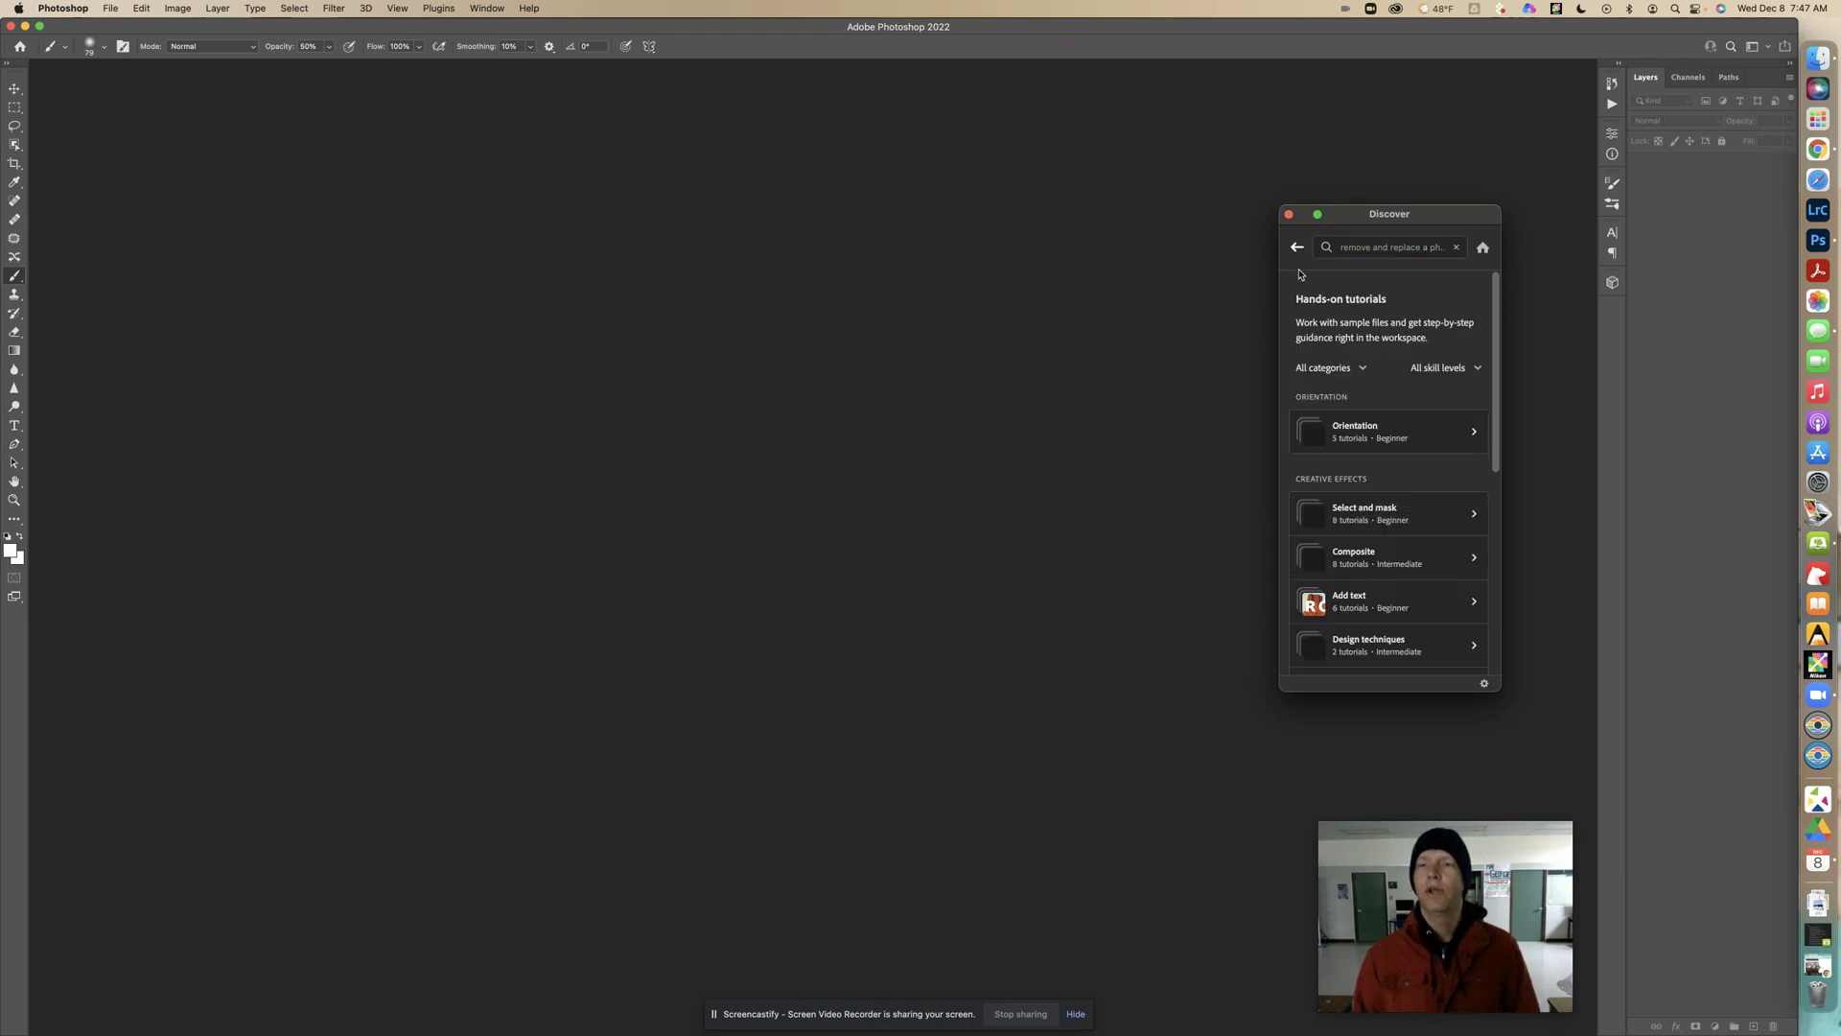
left_click(1393, 560)
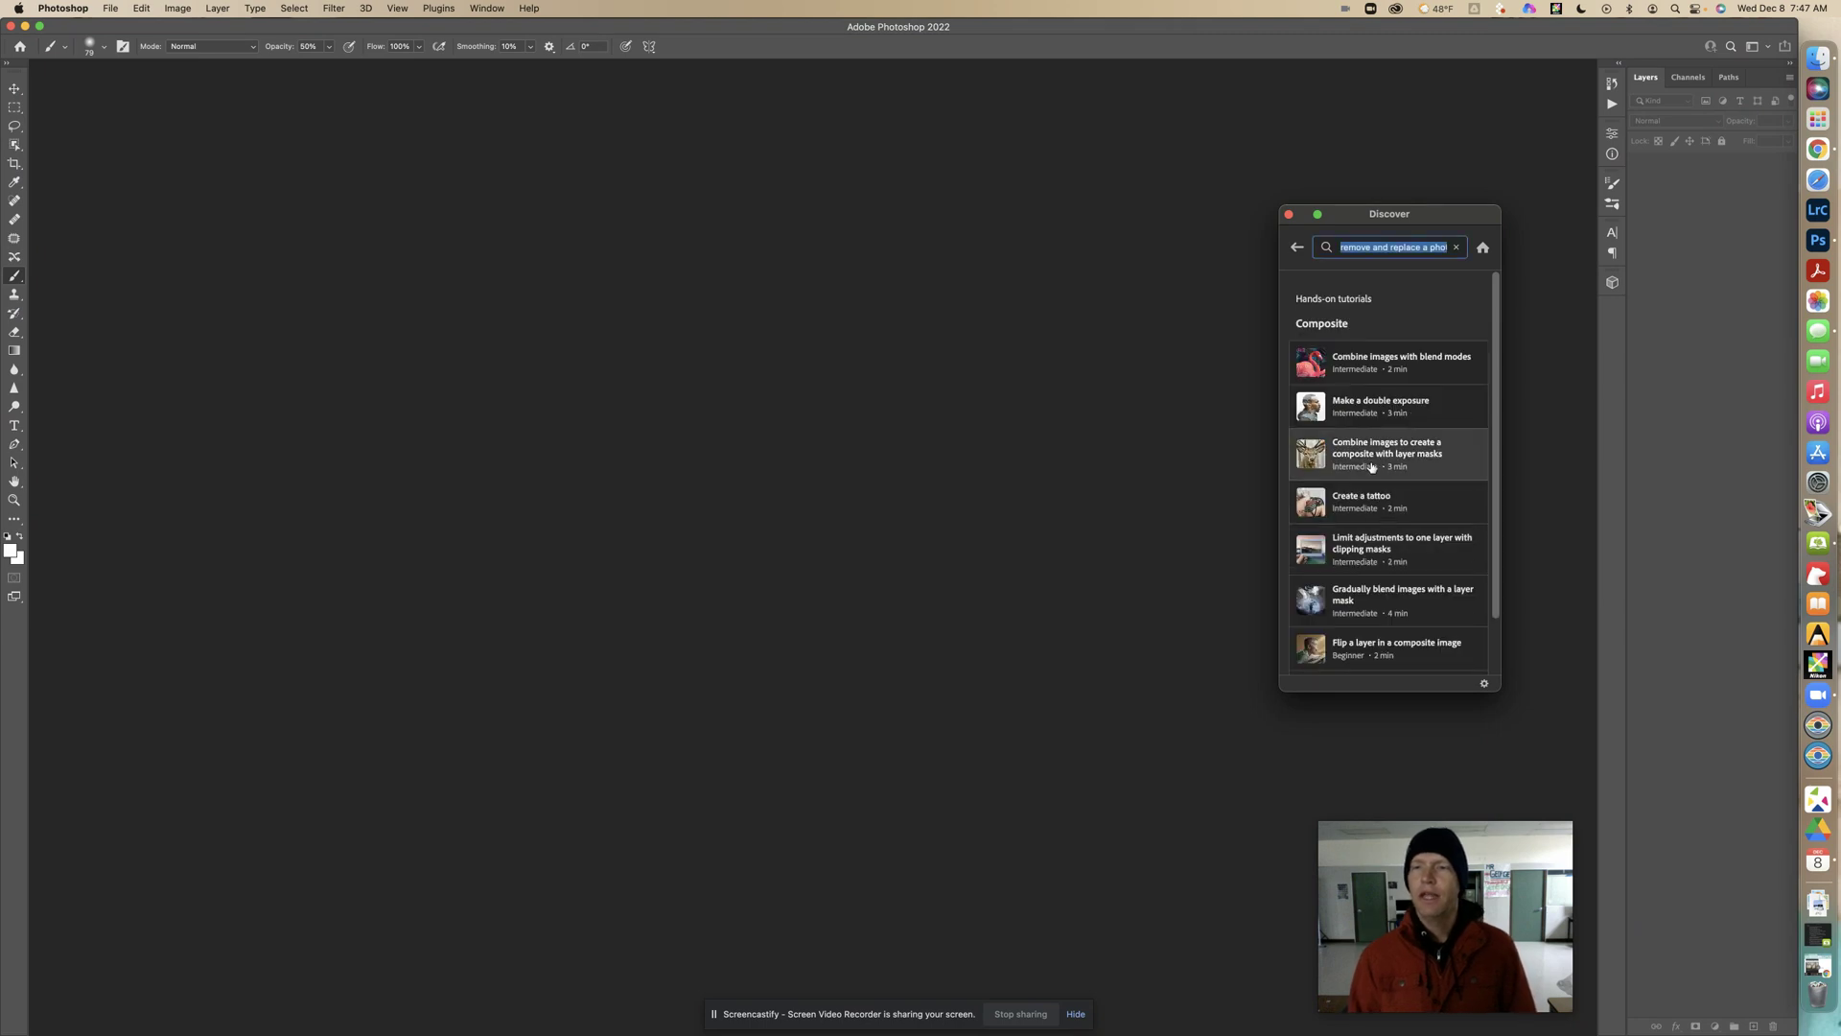
left_click(1455, 467)
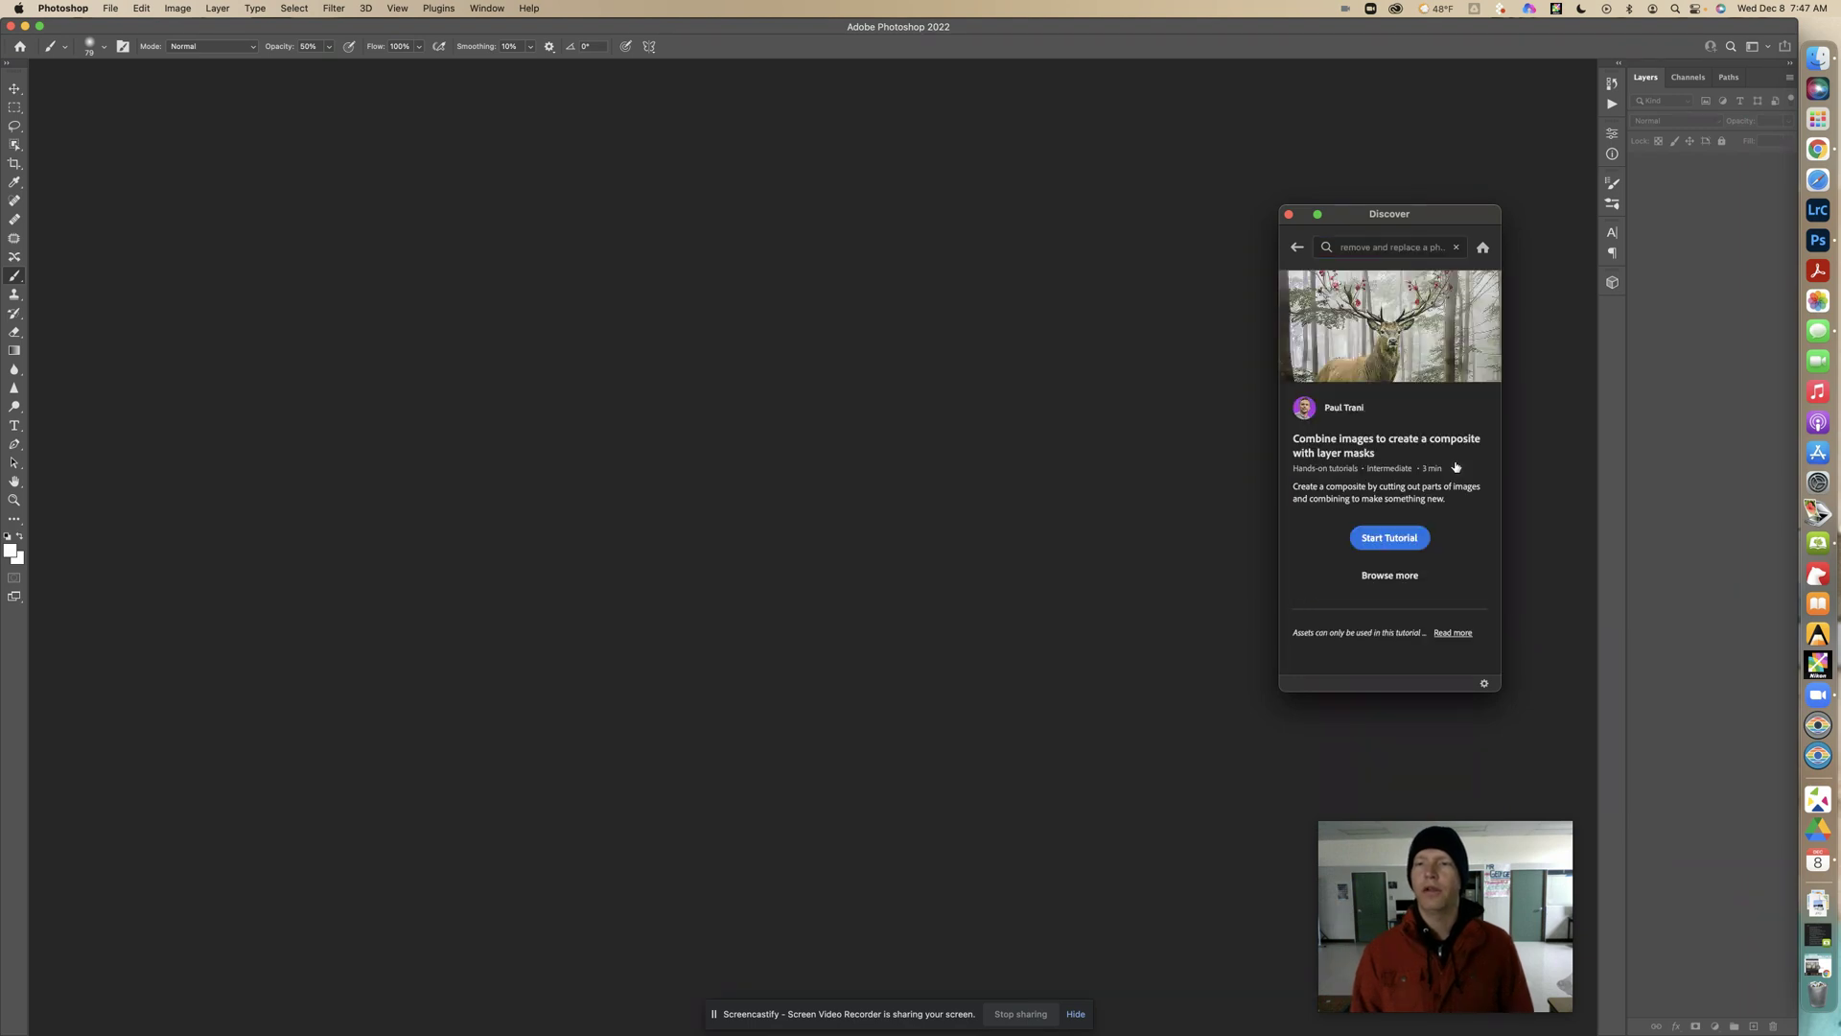
left_click(1390, 539)
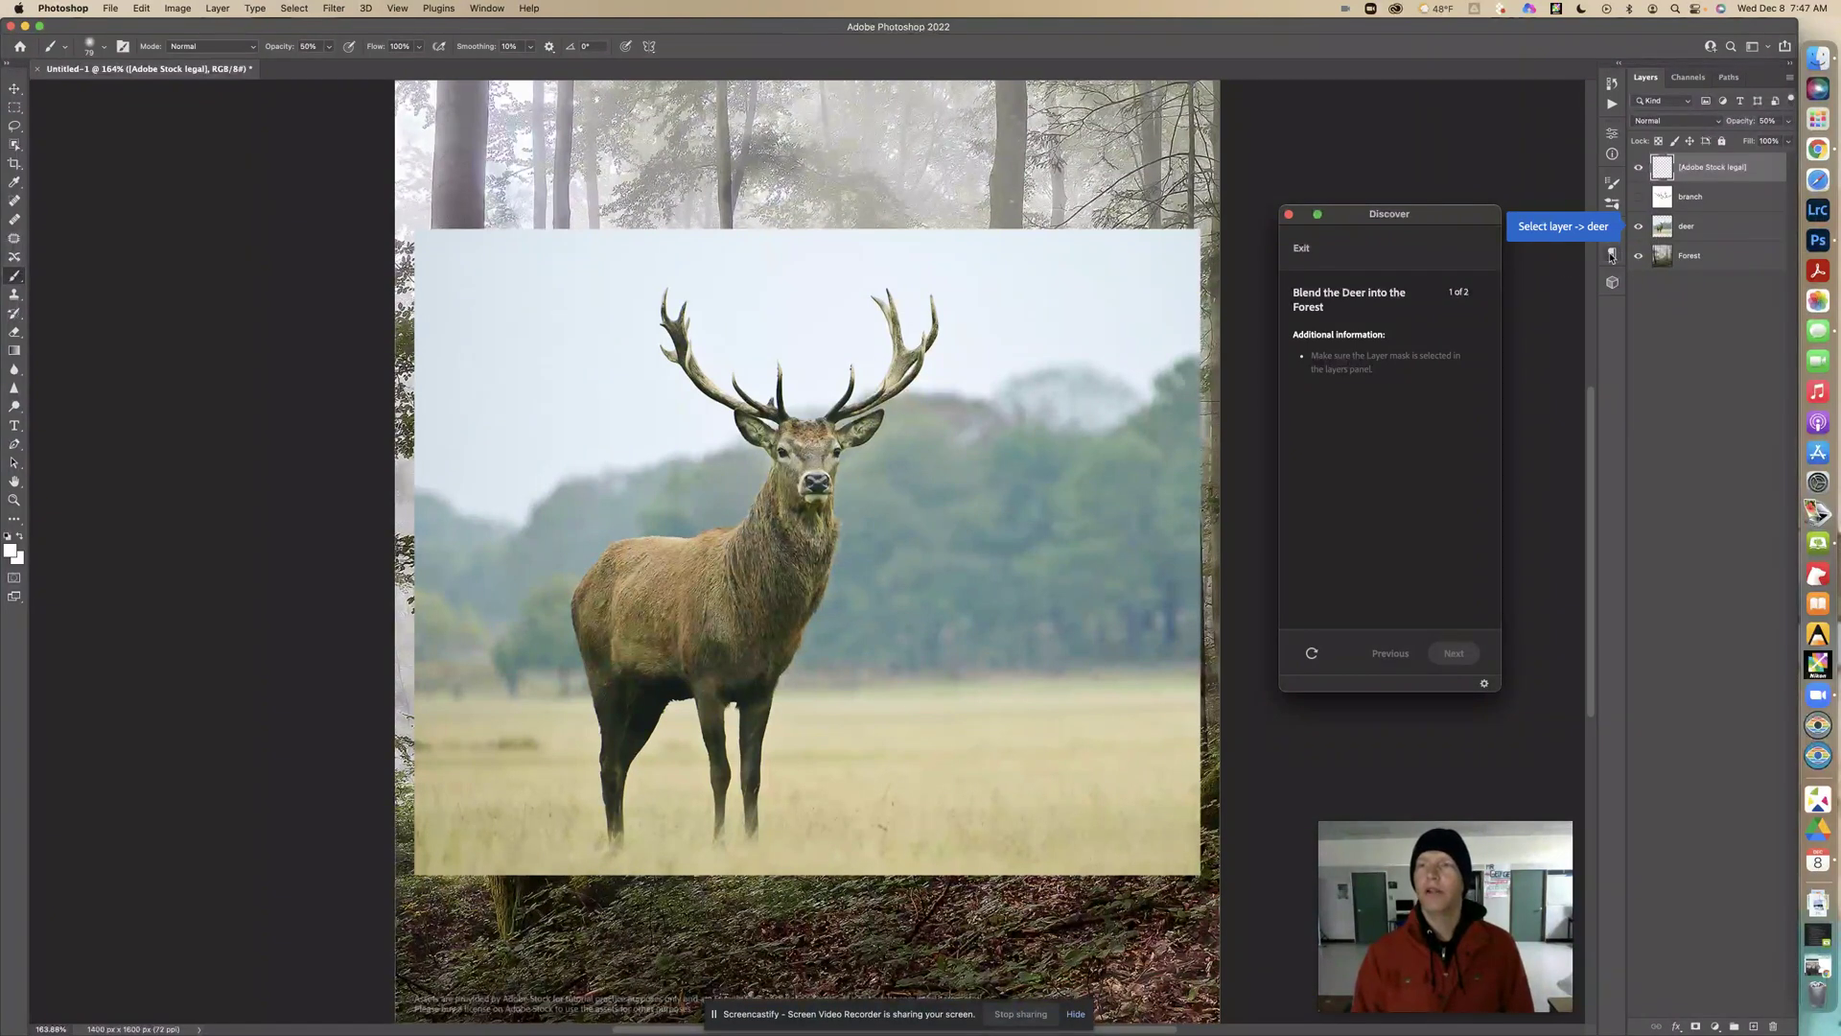
Select the subject on the deer layer and add a layer mask that hides its background.
left_click(1663, 230)
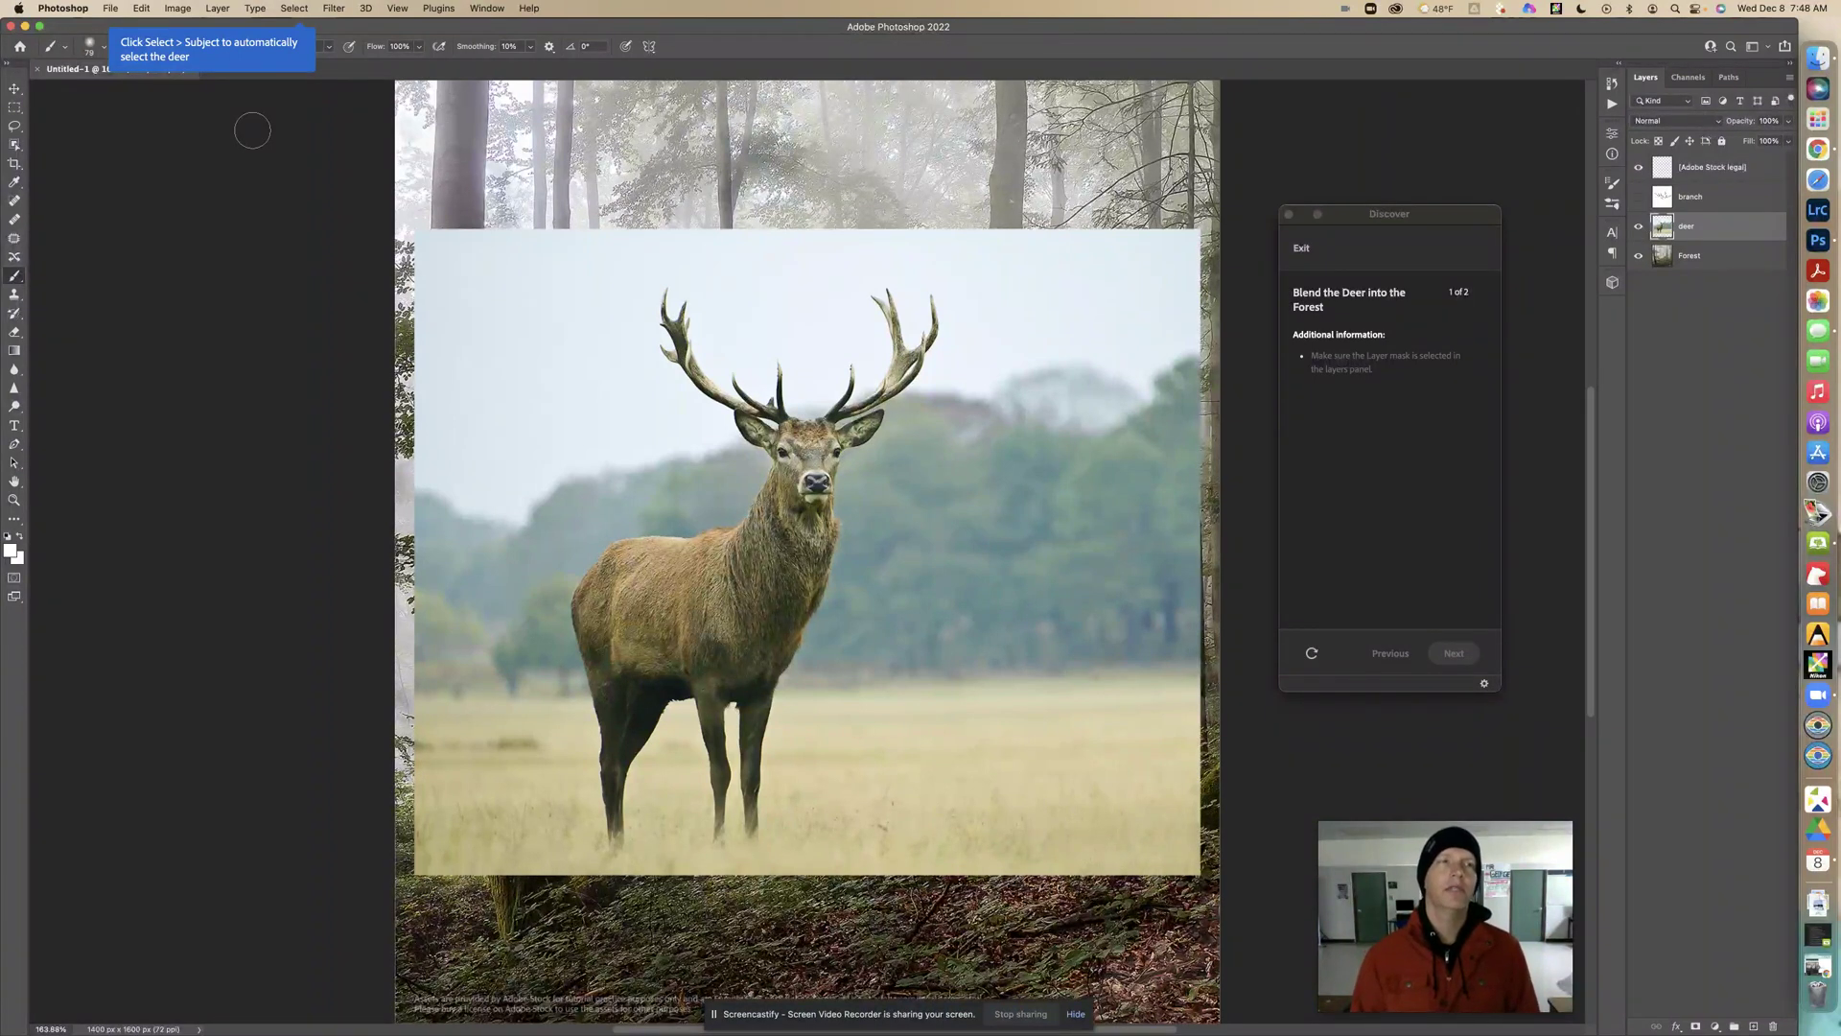
left_click(295, 9)
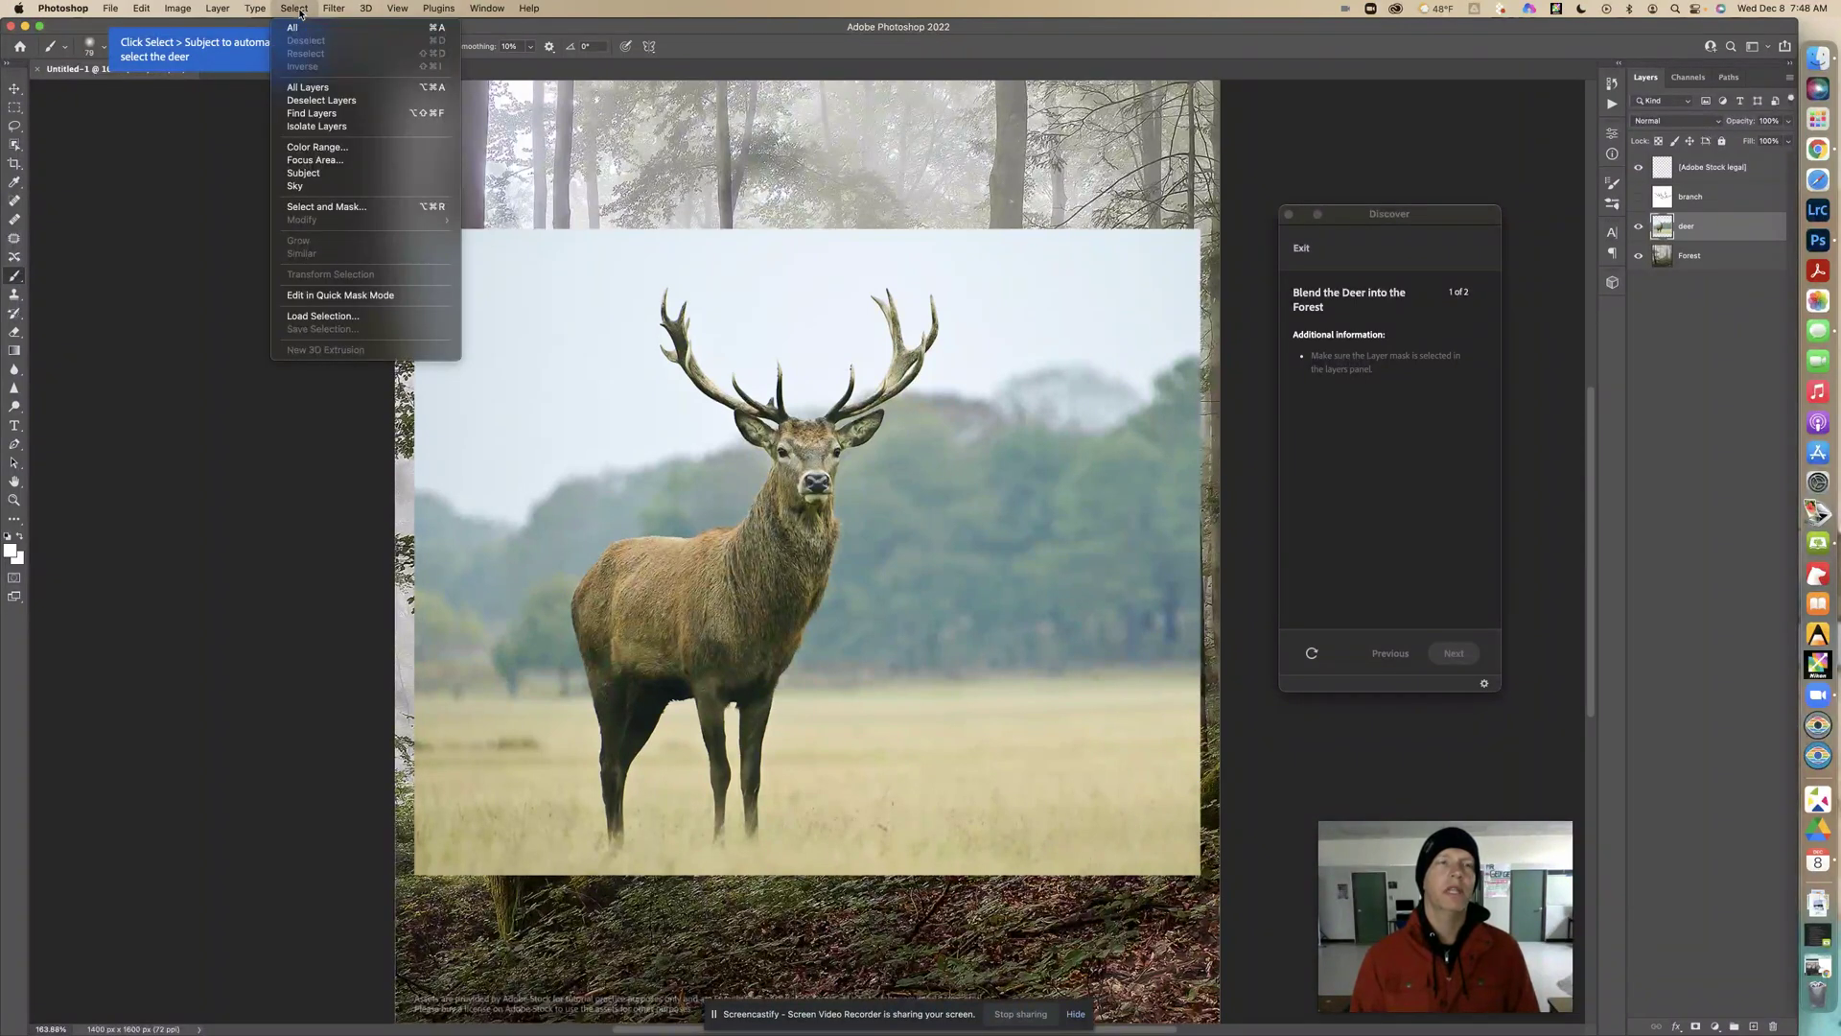
left_click(334, 178)
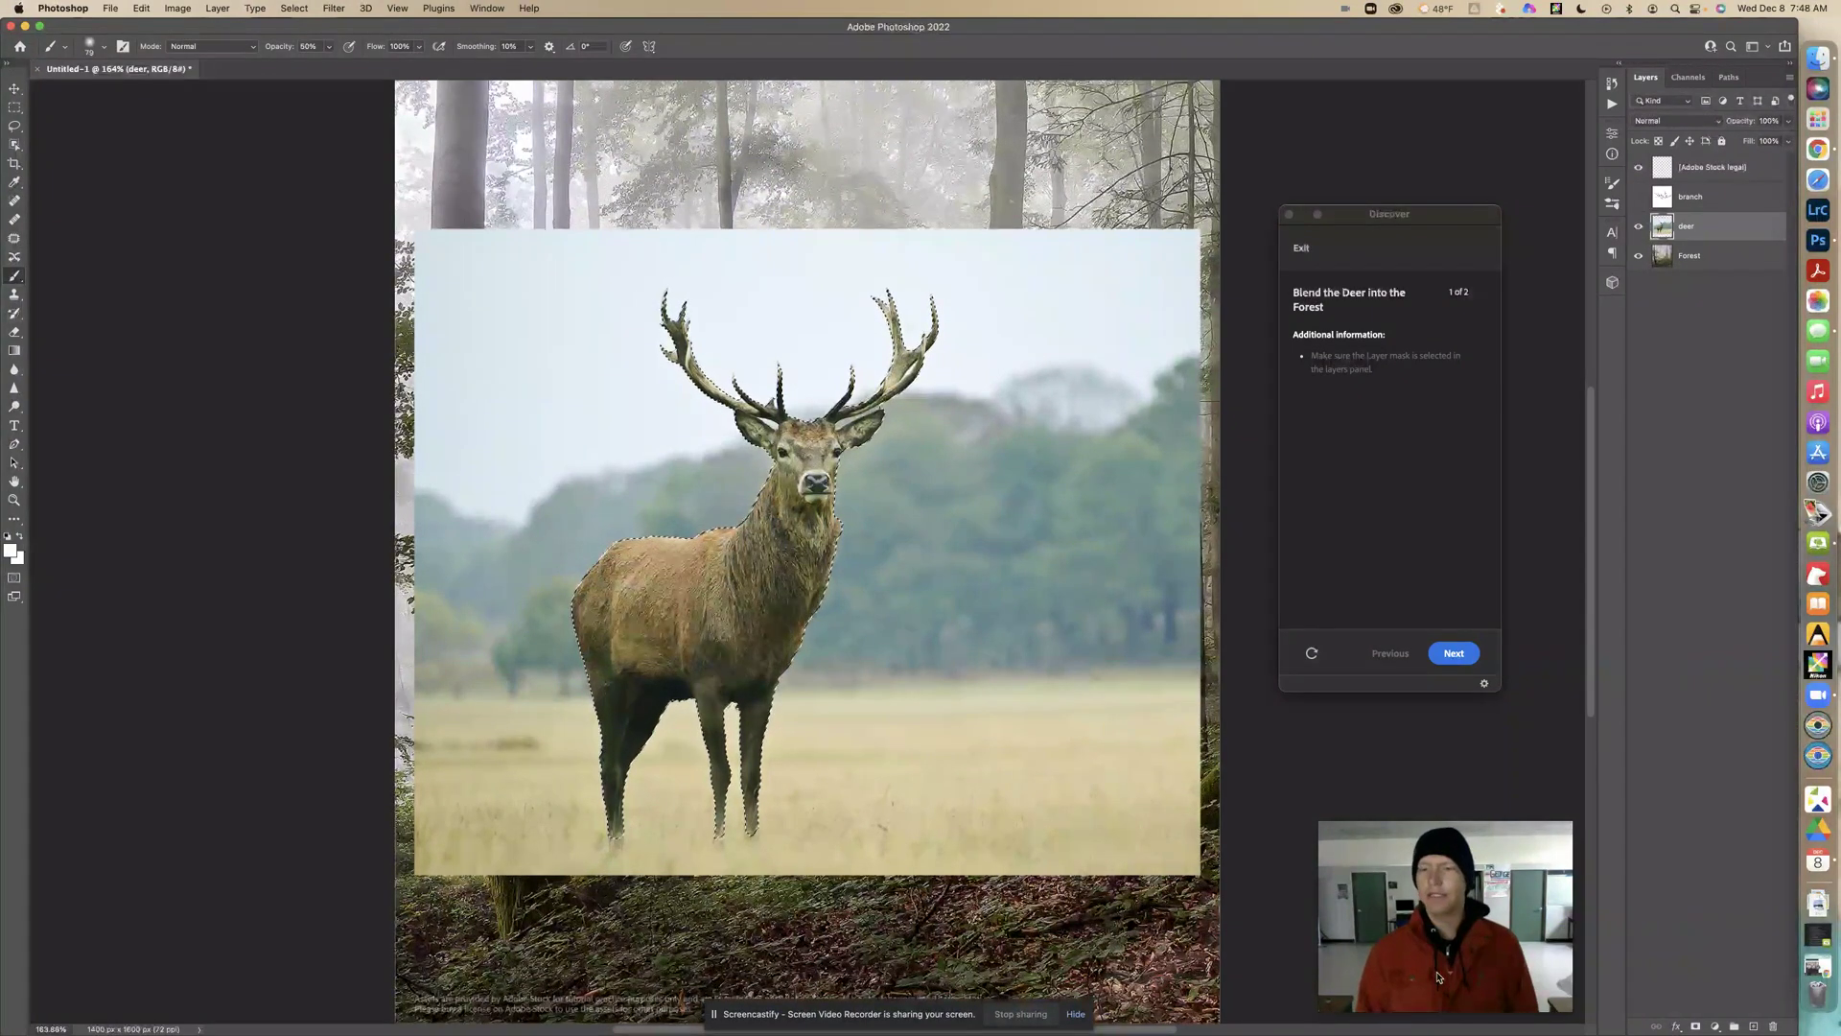
left_click(1697, 1028)
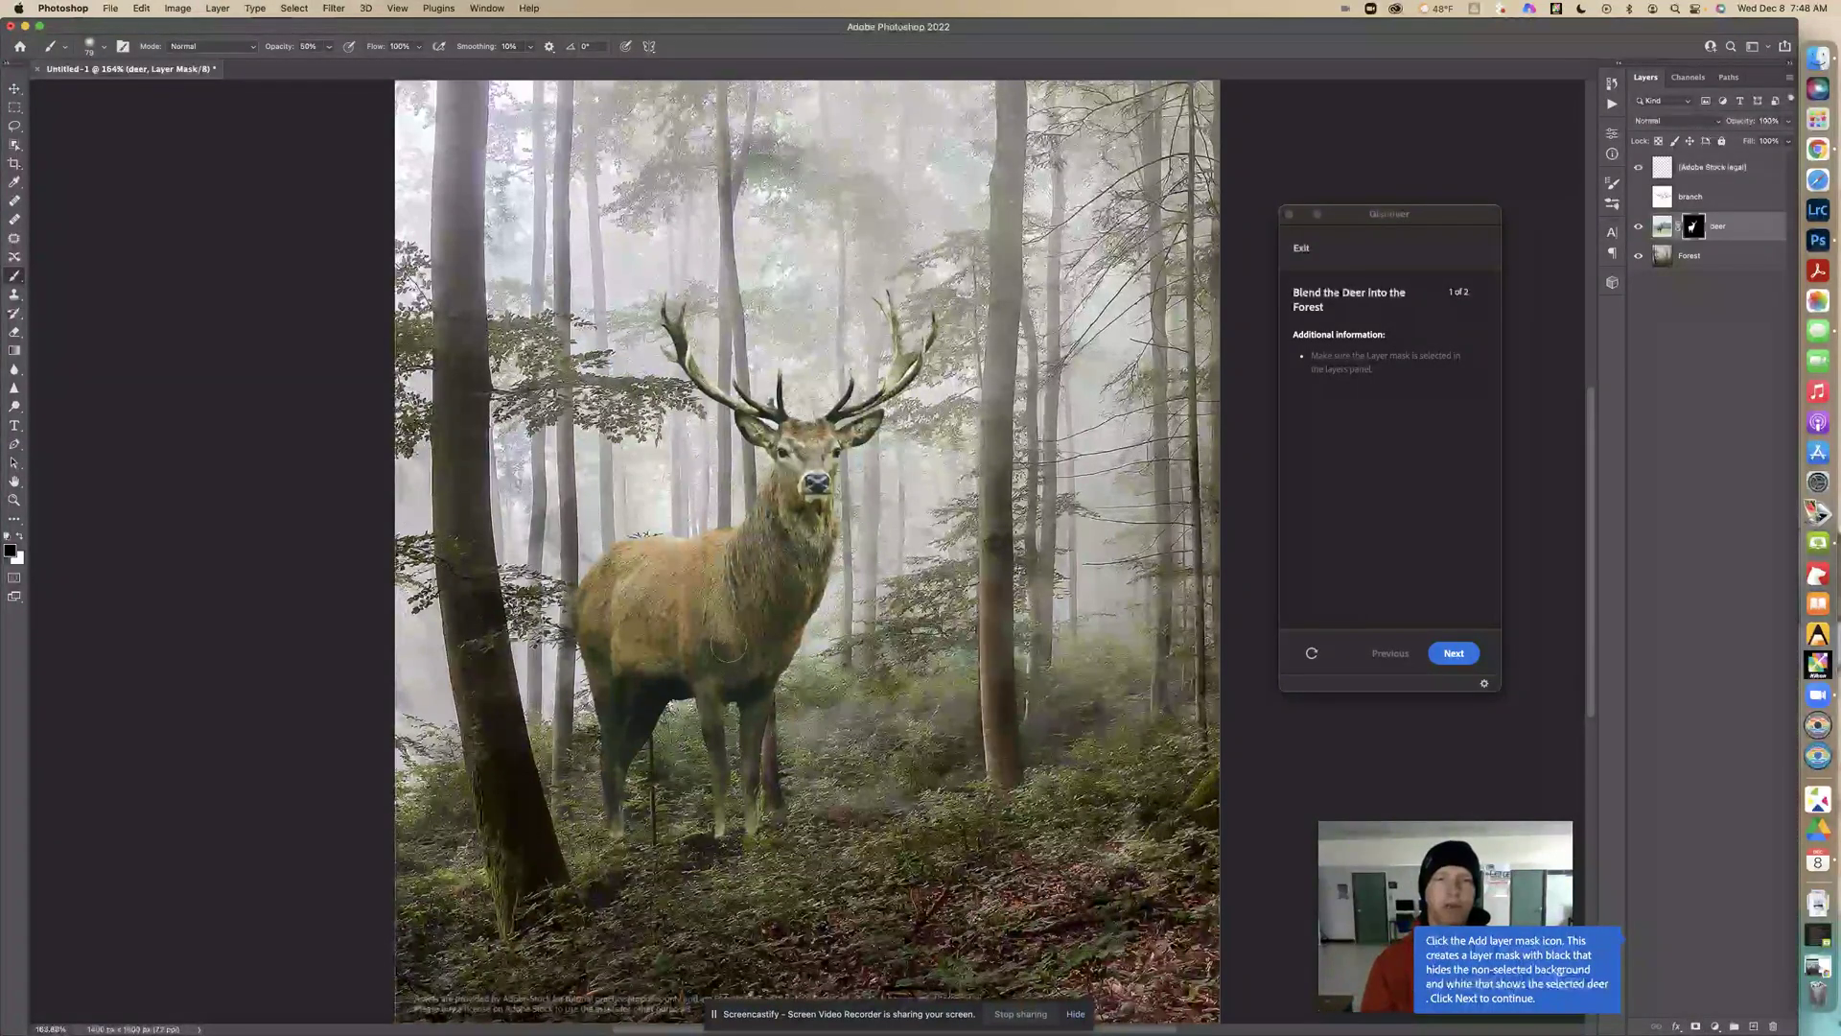
Scale the masked deer to about 50% and place it between the two tree trunks in the middle of the forest.
left_click(16, 90)
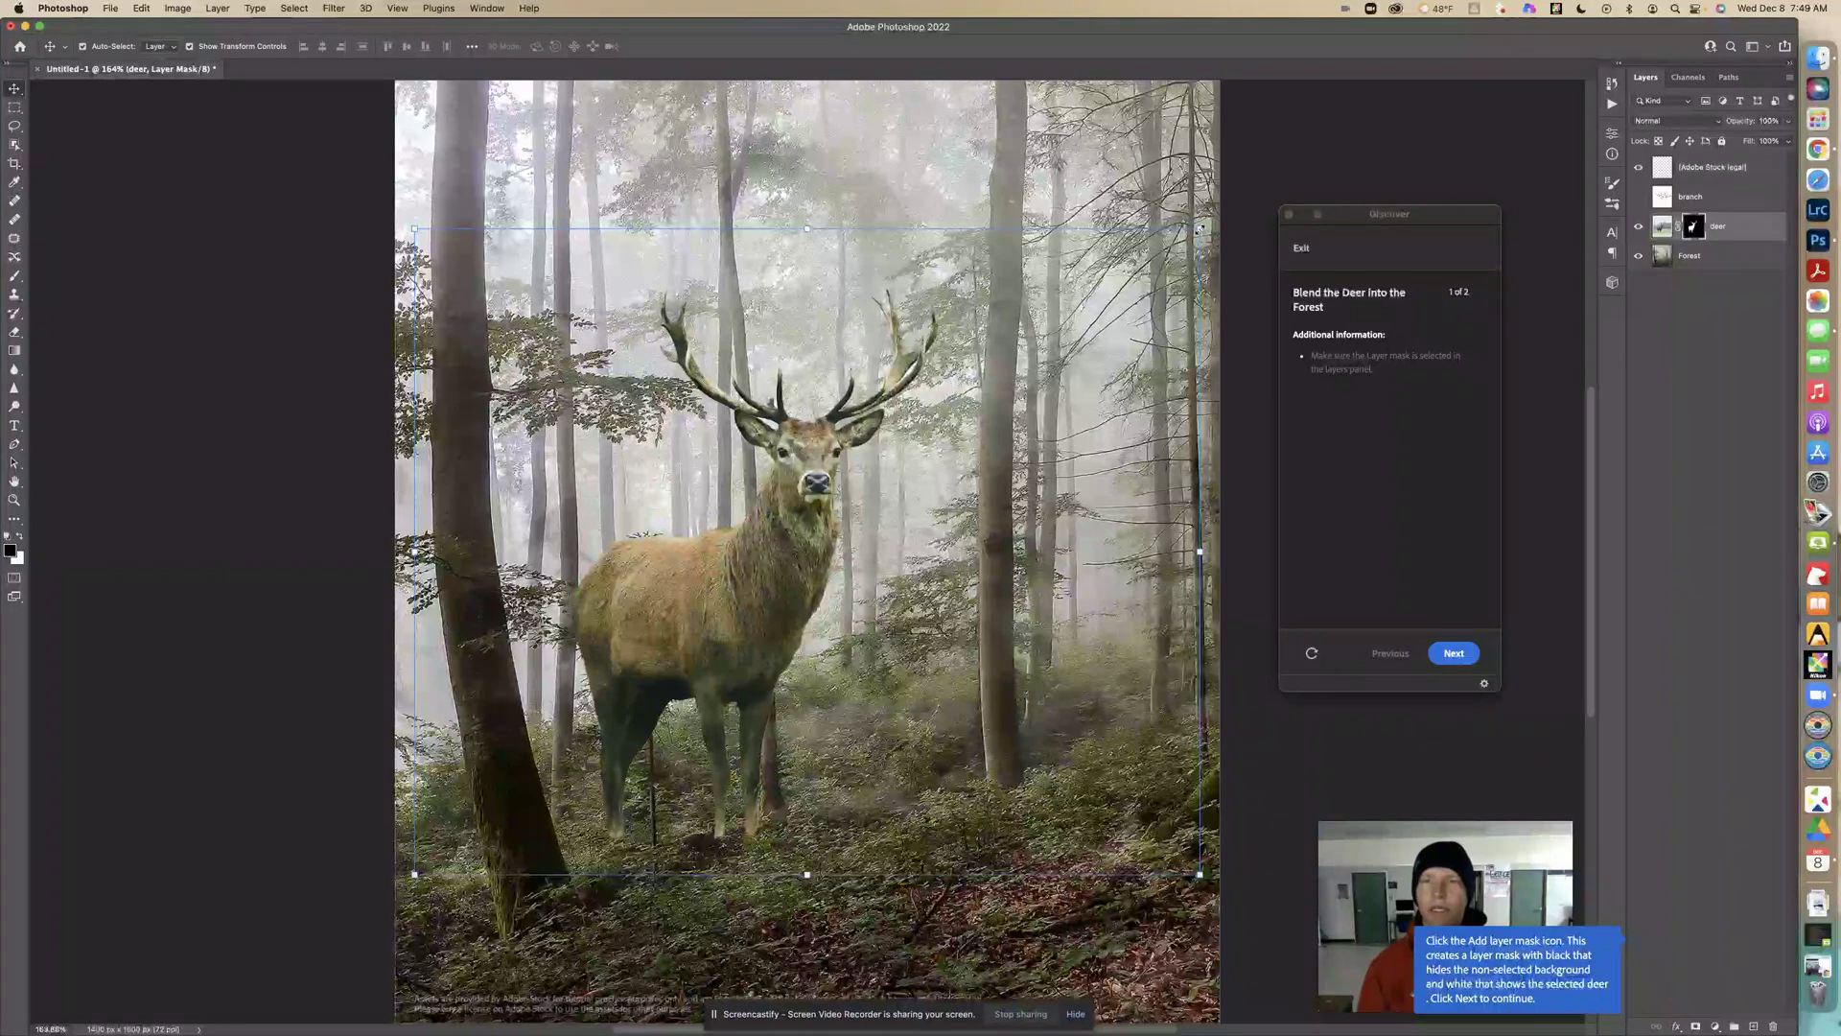
left_click_drag(1199, 229, 962, 403)
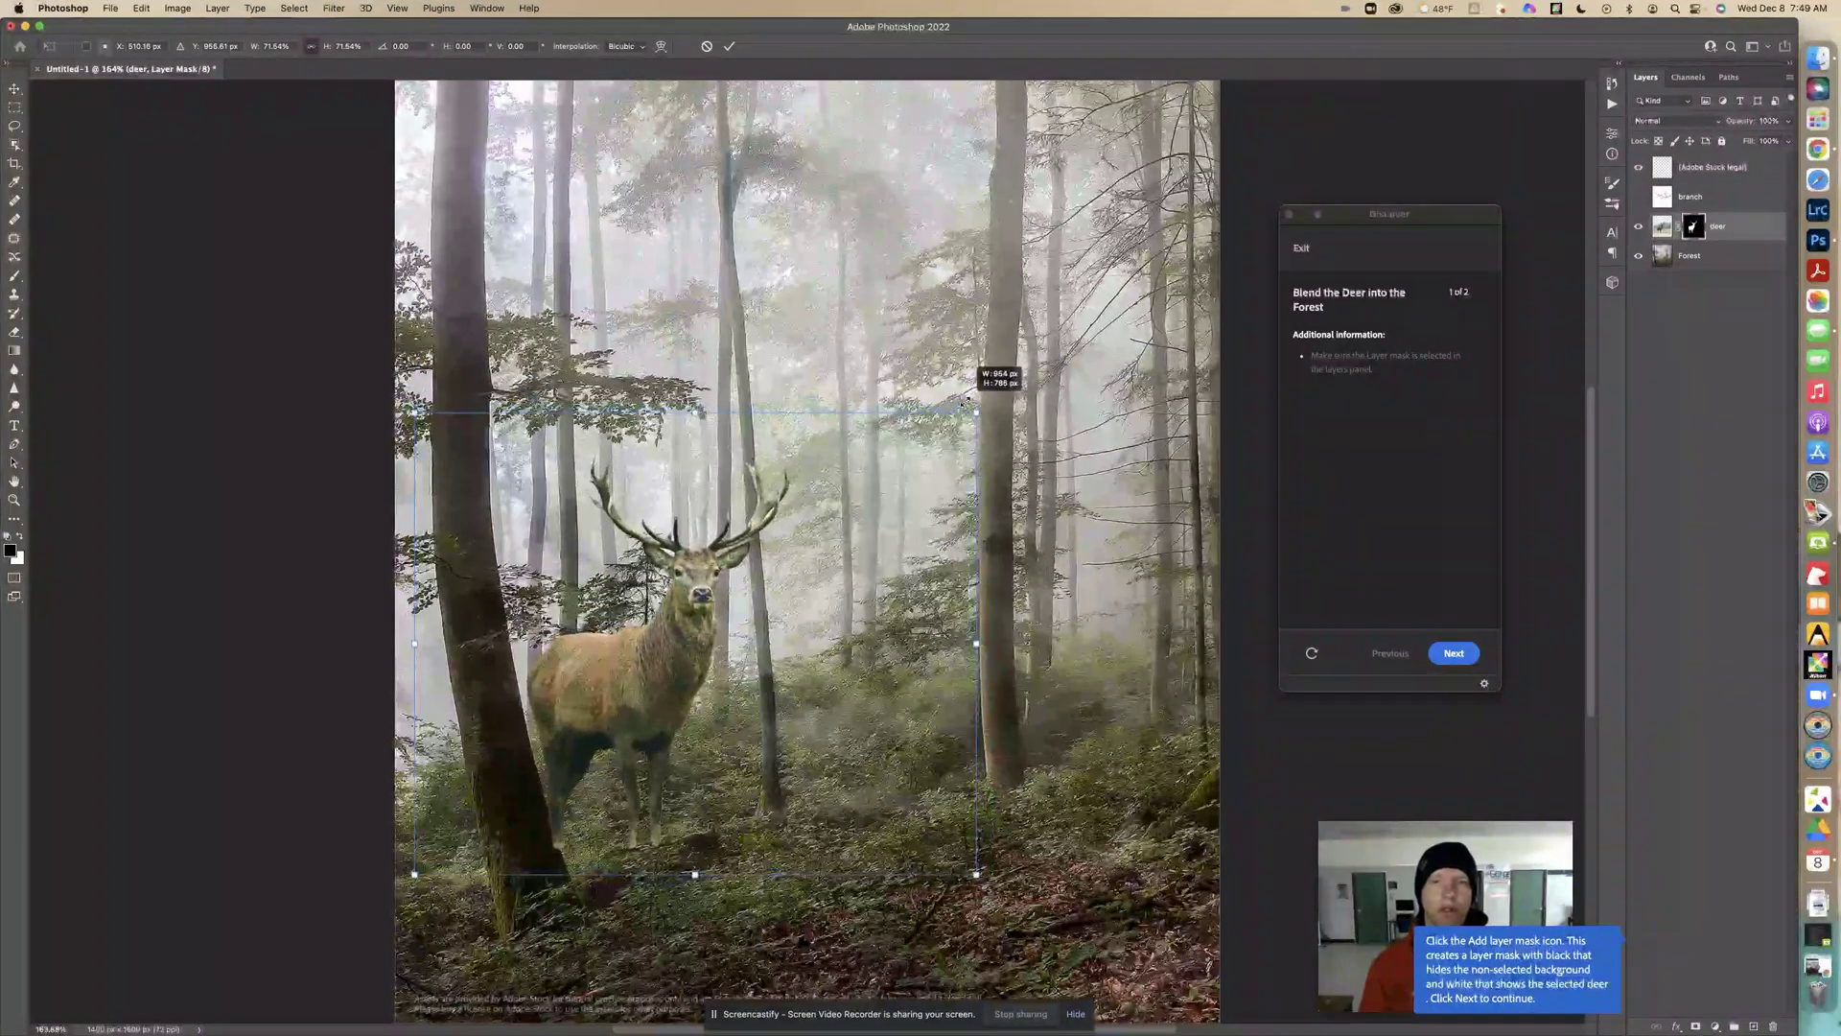
left_click_drag(794, 545, 1040, 451)
left_click_drag(1220, 321, 1175, 358)
mouse_move(880, 570)
left_mouse_down()
mouse_move(905, 562)
mouse_move(899, 640)
mouse_move(728, 638)
mouse_move(710, 604)
mouse_move(908, 526)
mouse_move(906, 574)
left_mouse_up()
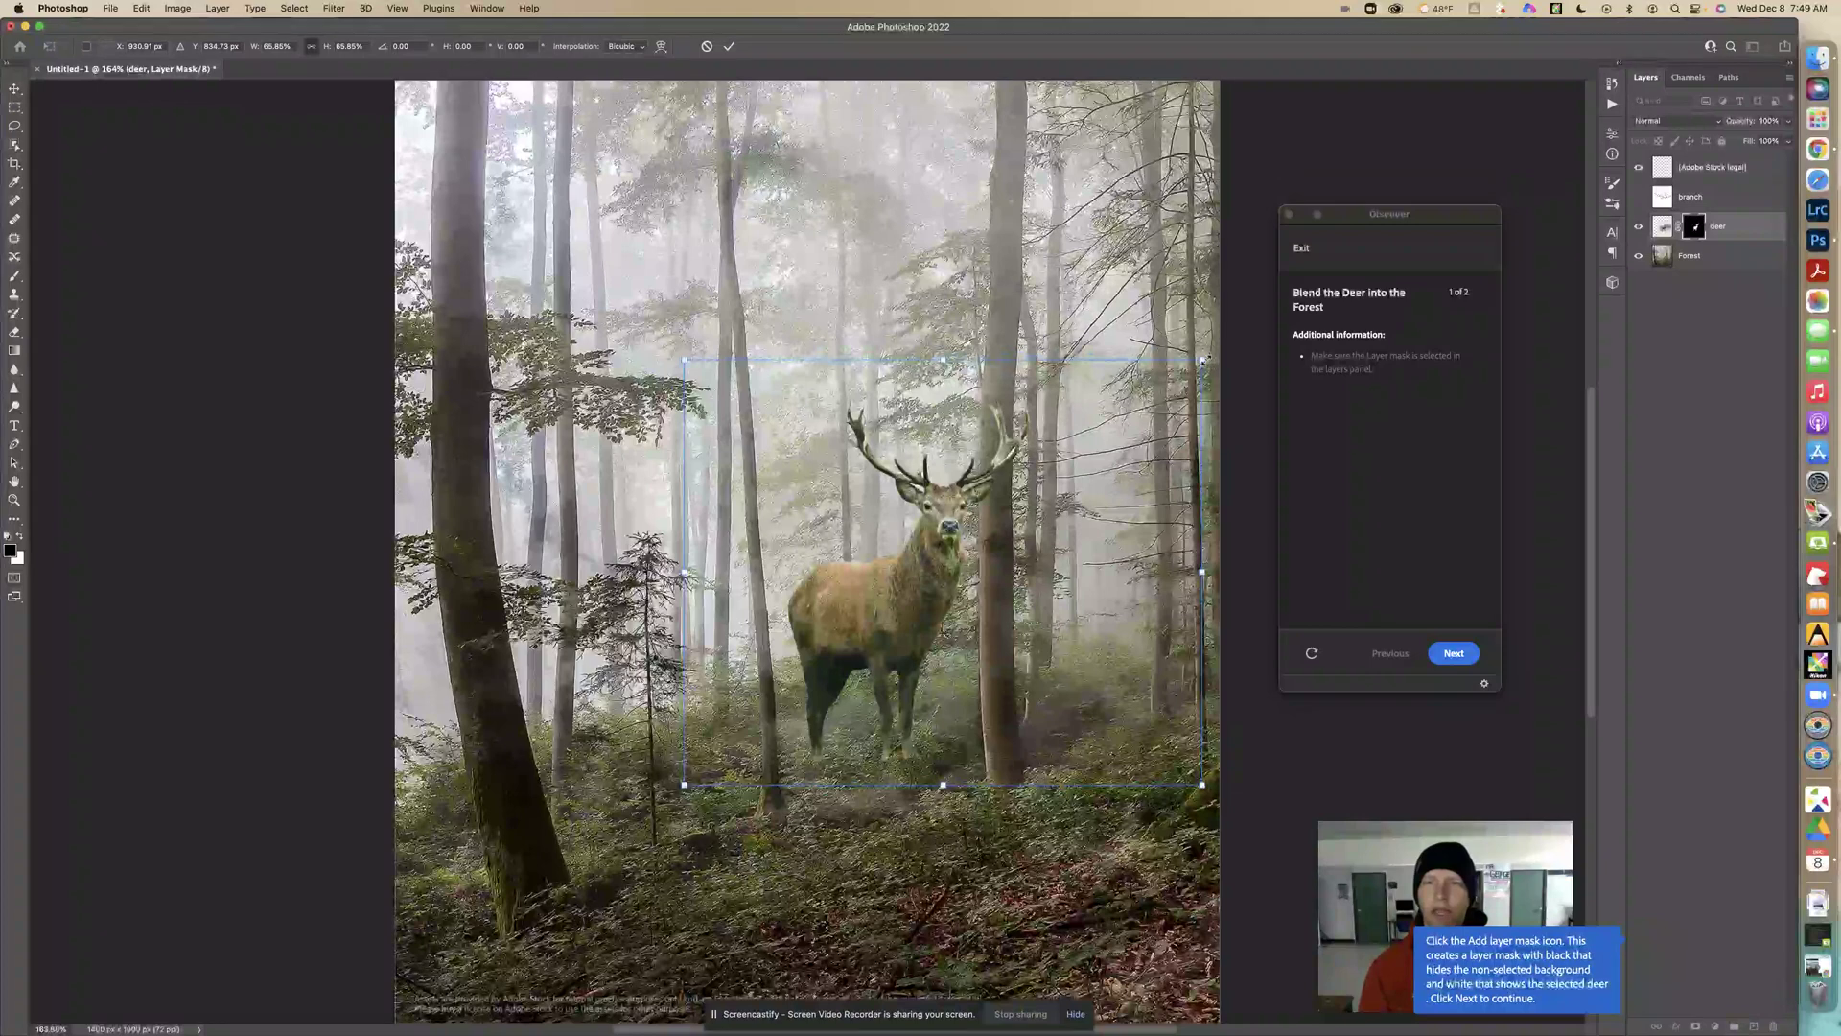
left_click_drag(1206, 358, 1096, 482)
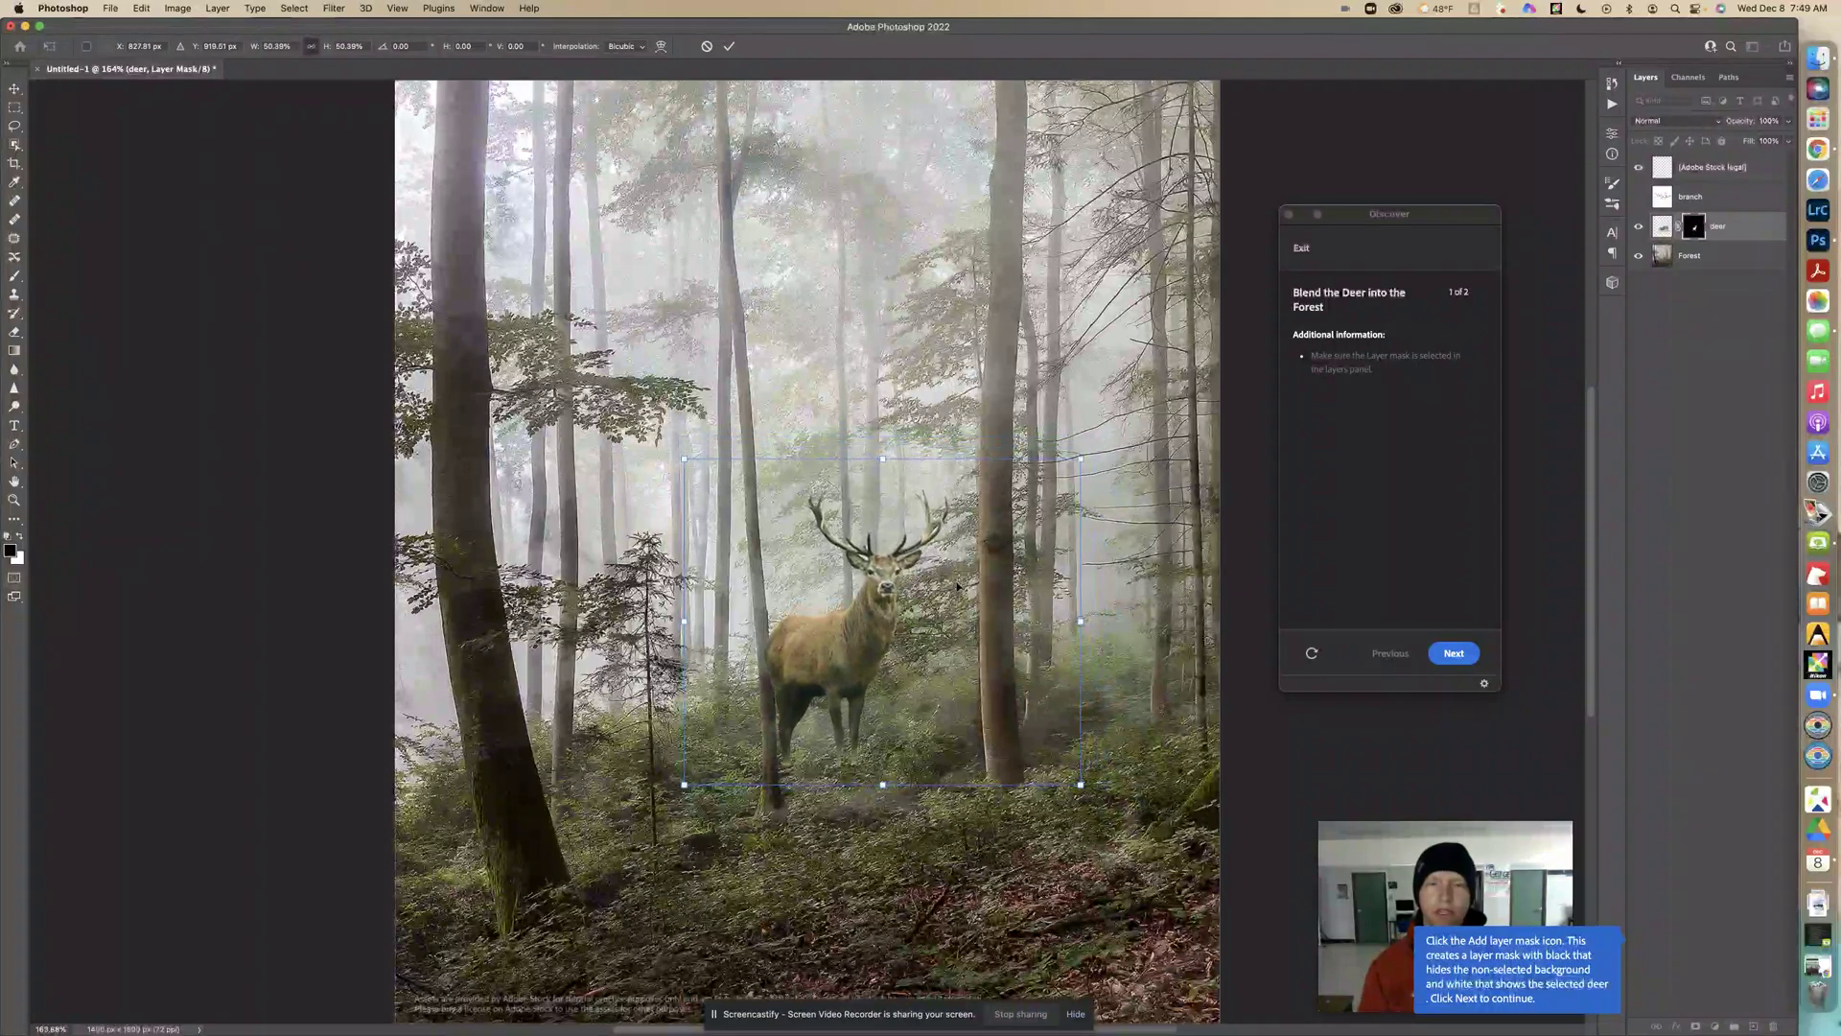
mouse_move(953, 586)
left_mouse_down()
mouse_move(1022, 579)
mouse_move(978, 588)
left_mouse_up()
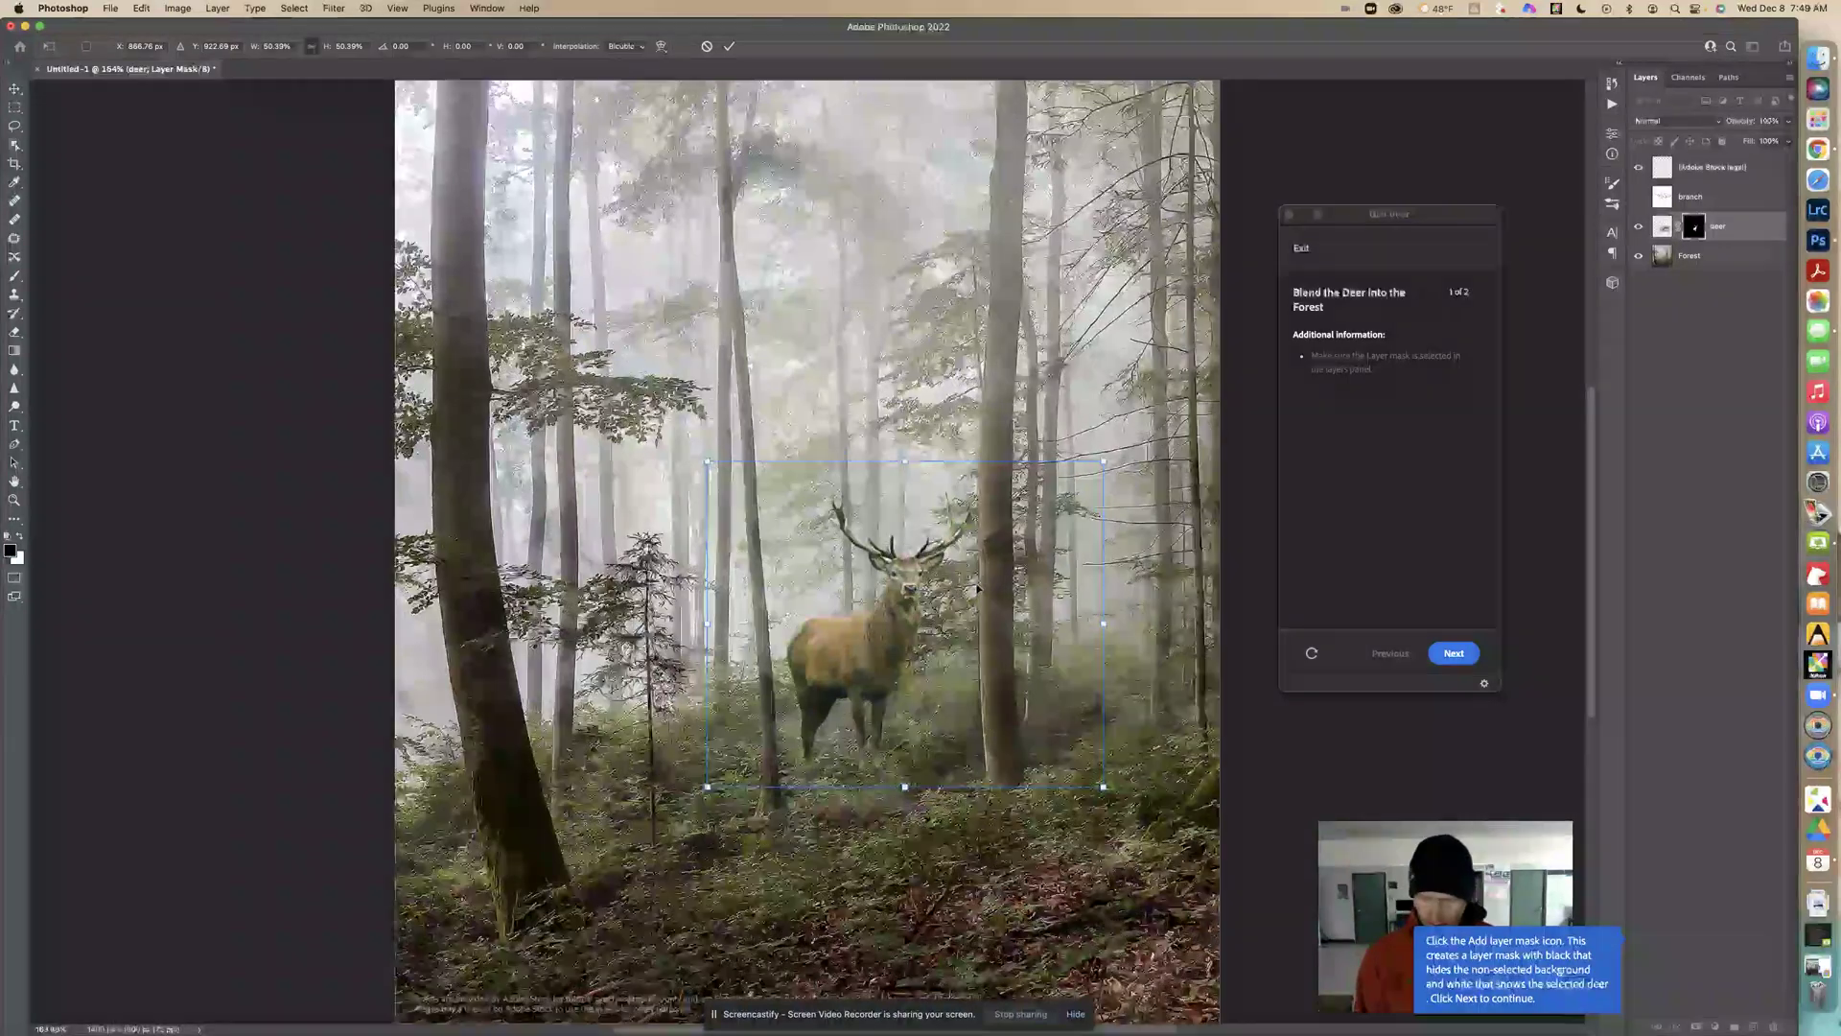
key("Return")
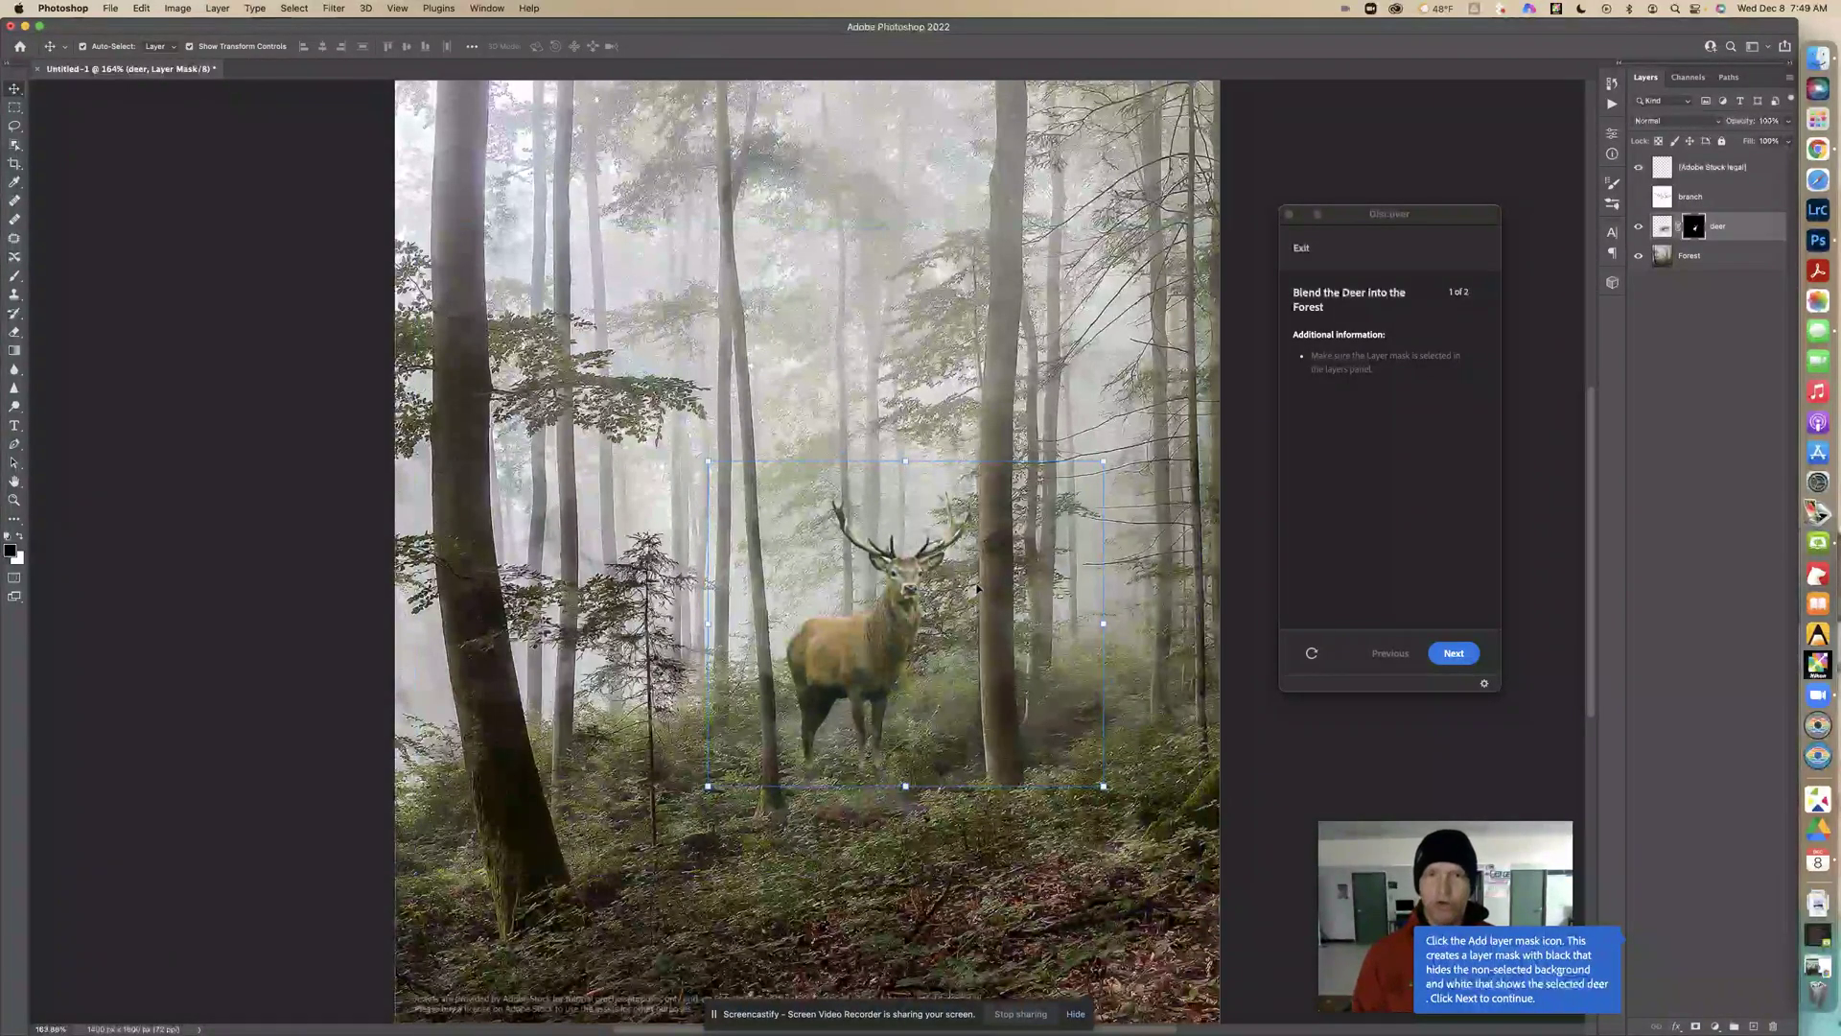
left_click(1249, 462)
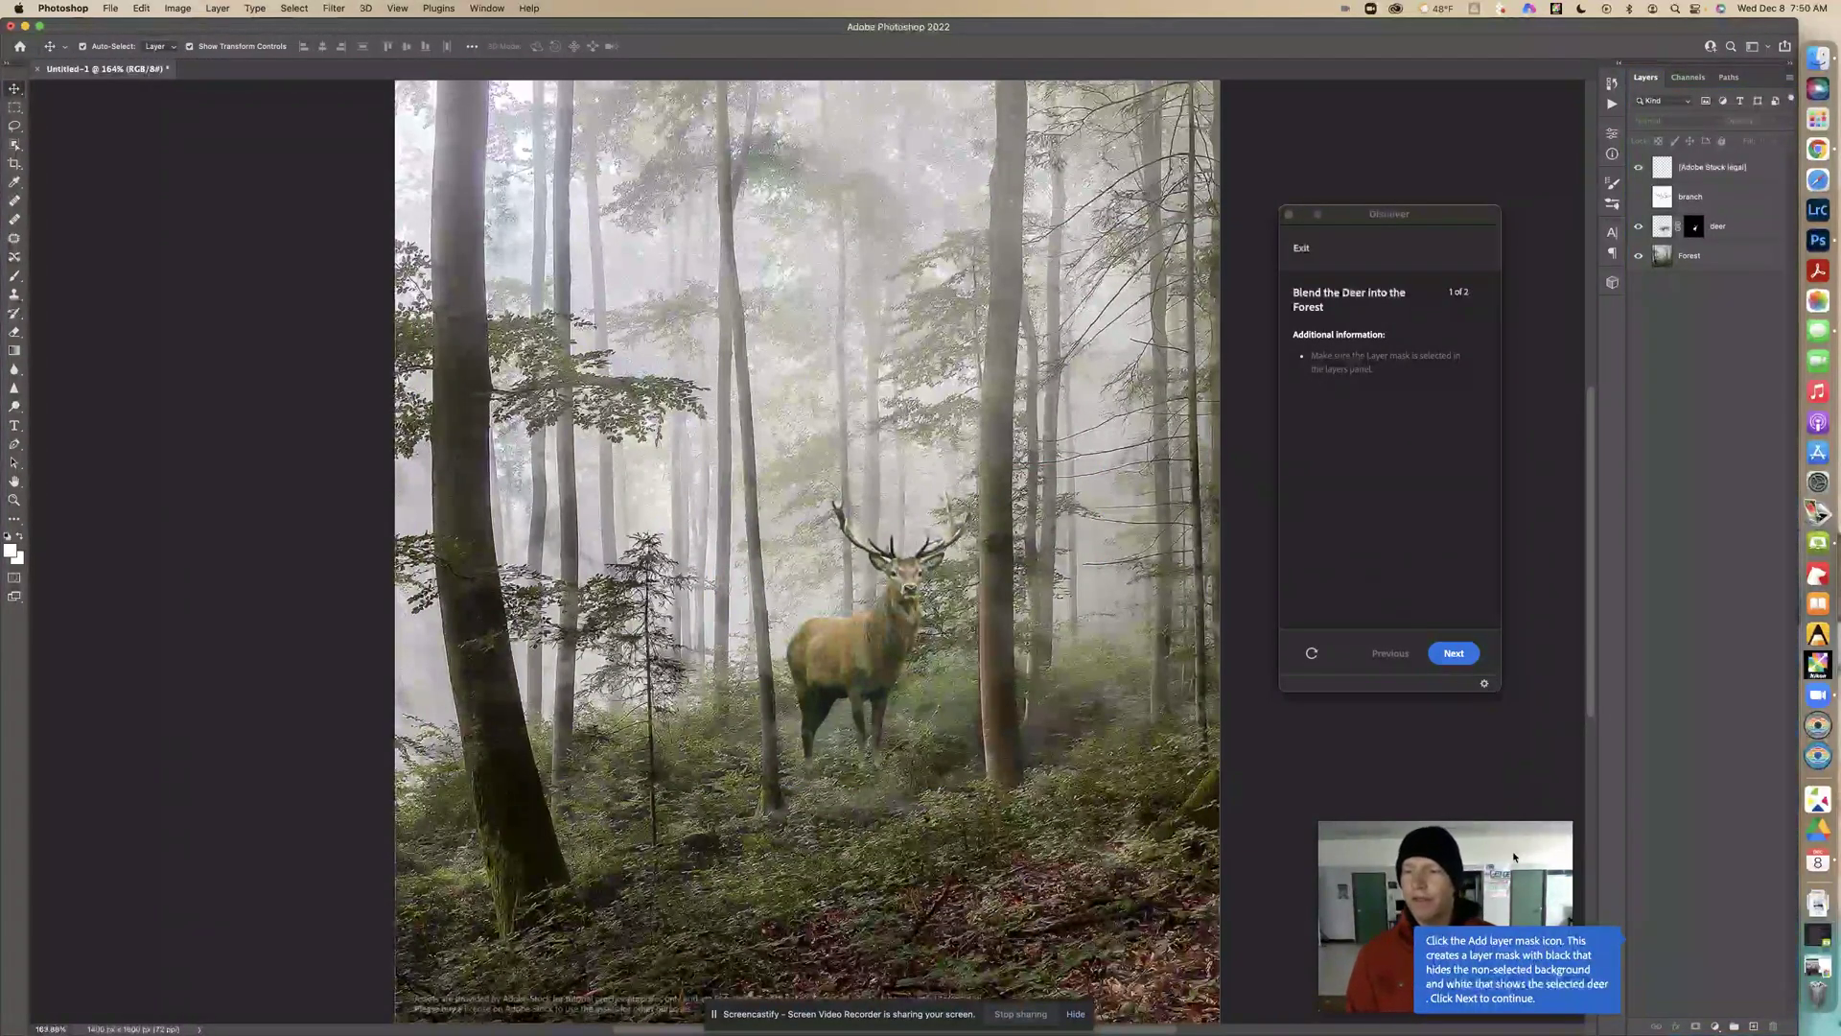
Choose the Brush tool, set the foreground color to black (000000) and advance the tutorial to the brush settings.
left_click(1450, 655)
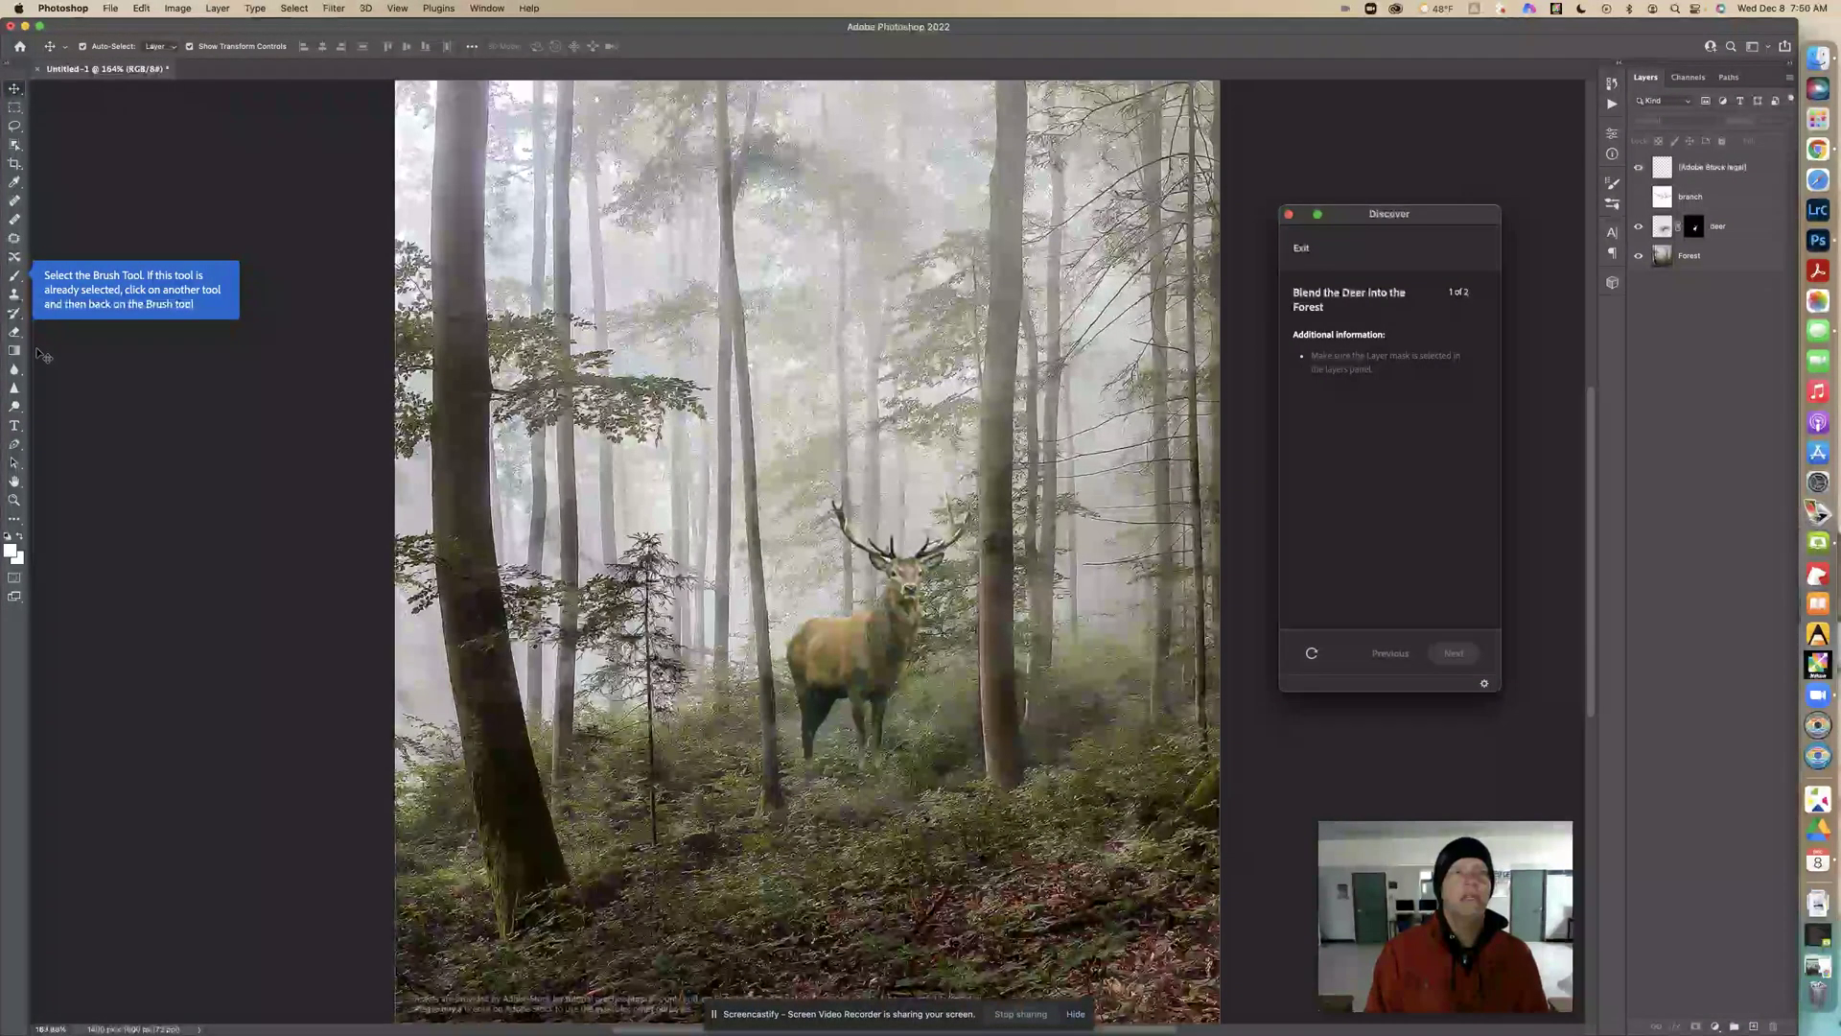
left_click(16, 278)
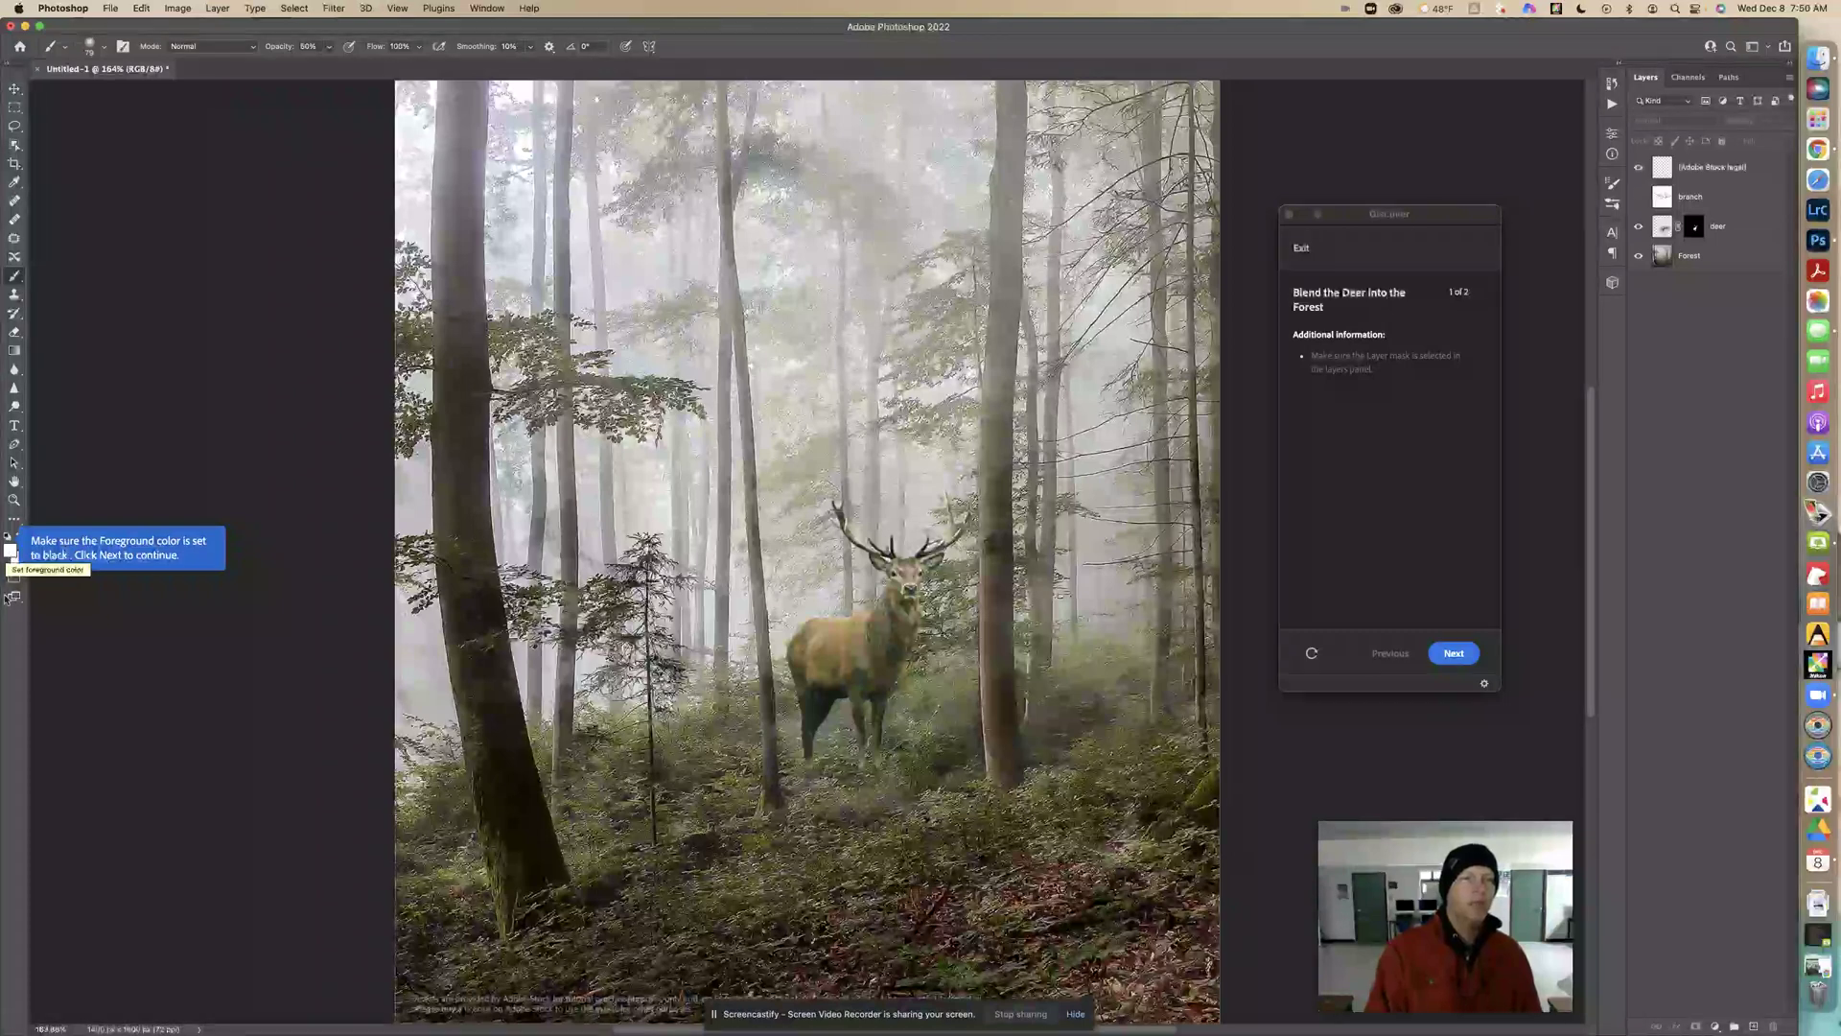
left_click(11, 553)
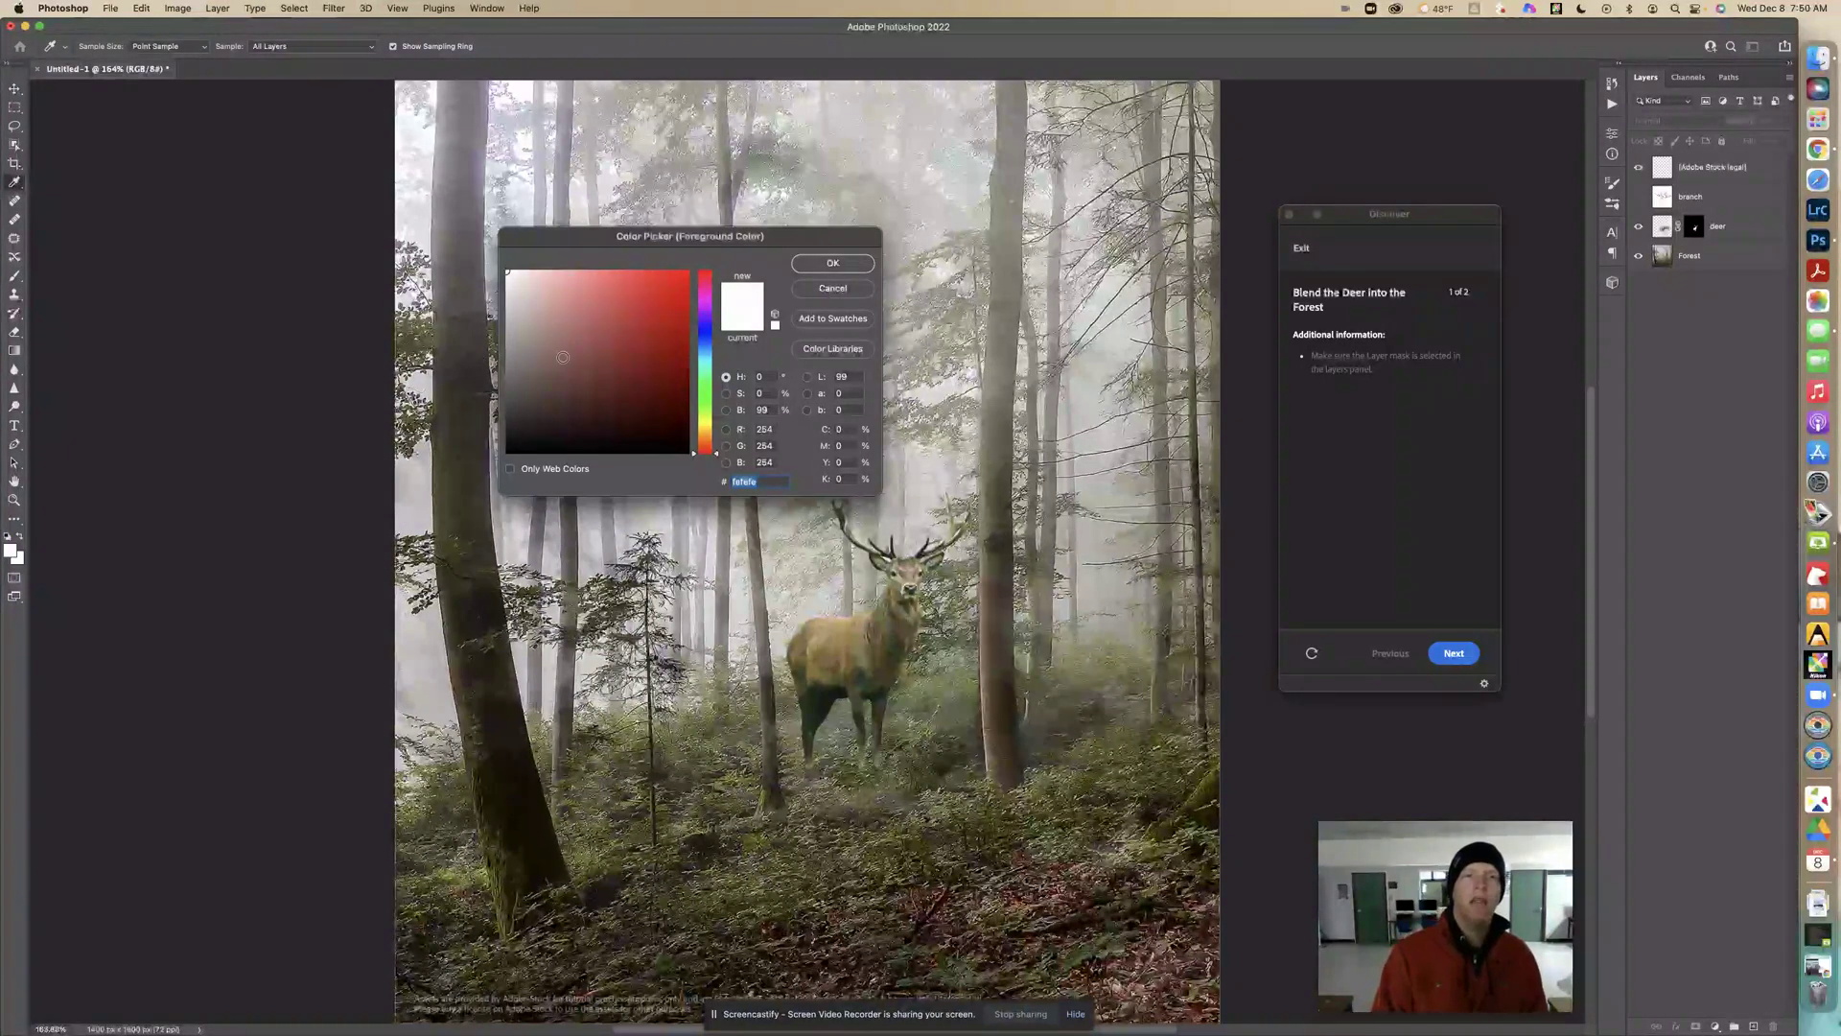
left_click_drag(571, 324, 486, 471)
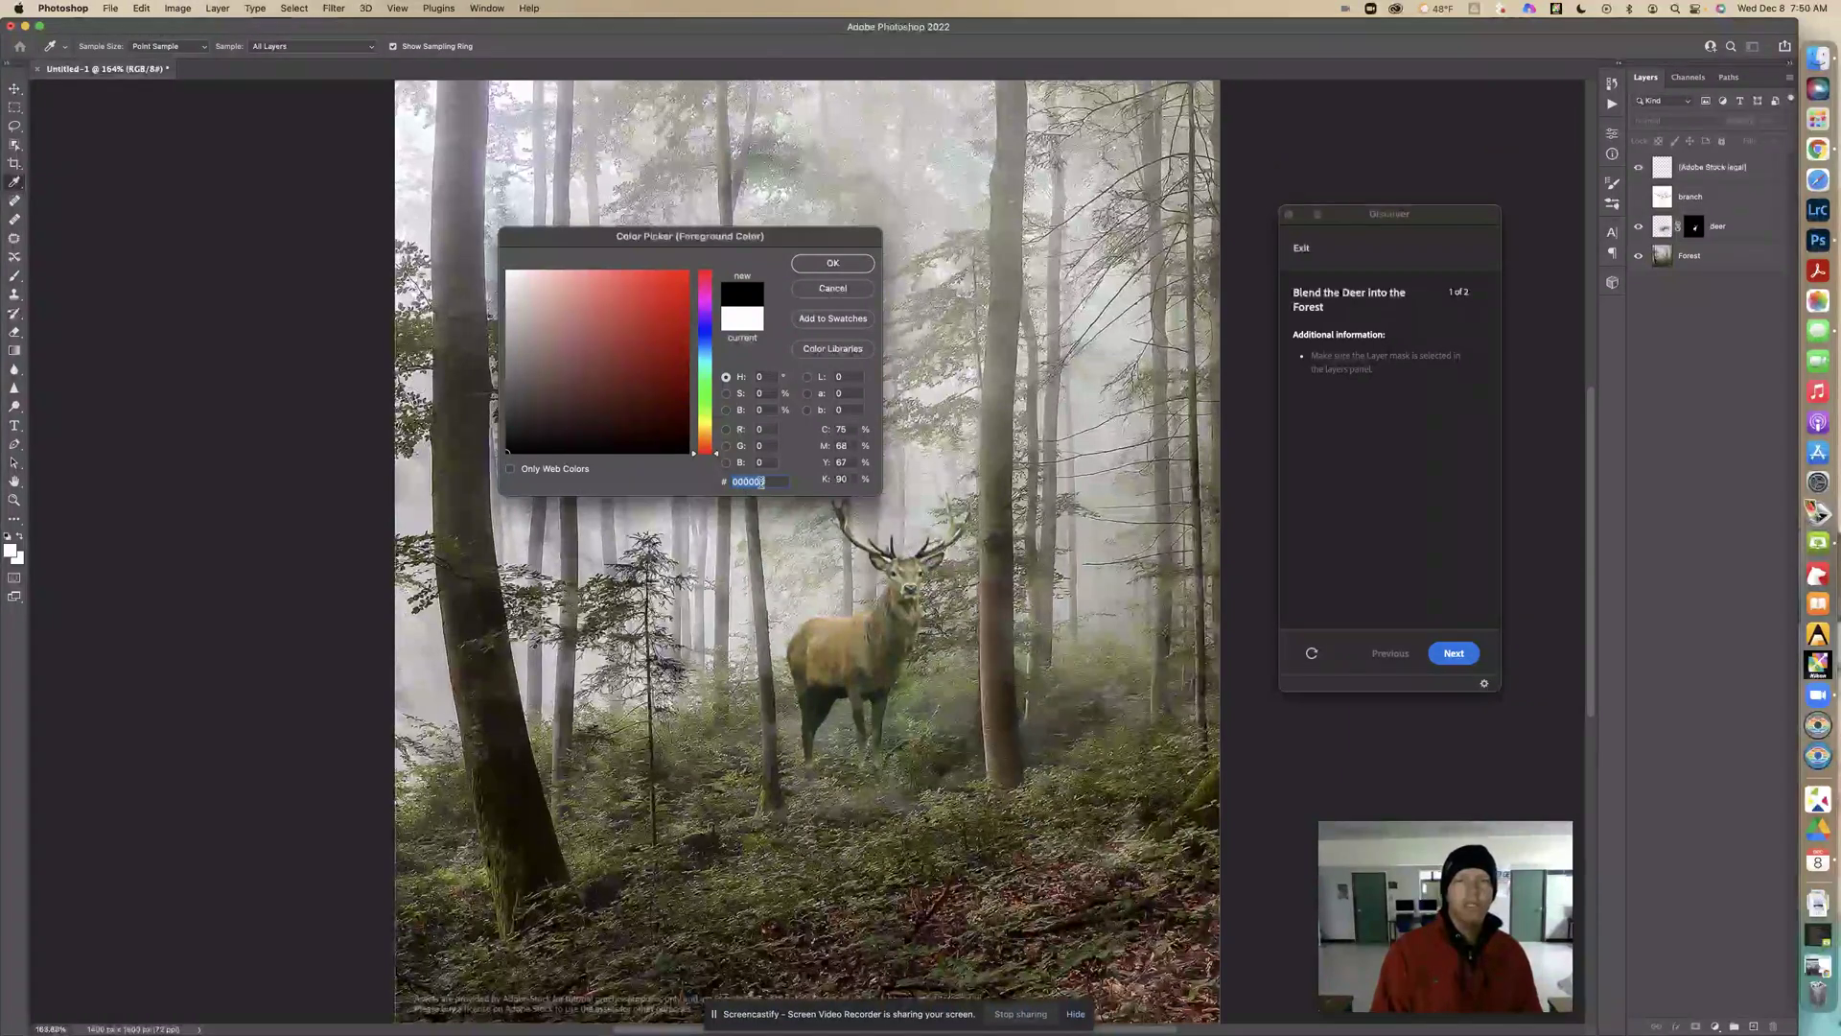
left_click(832, 264)
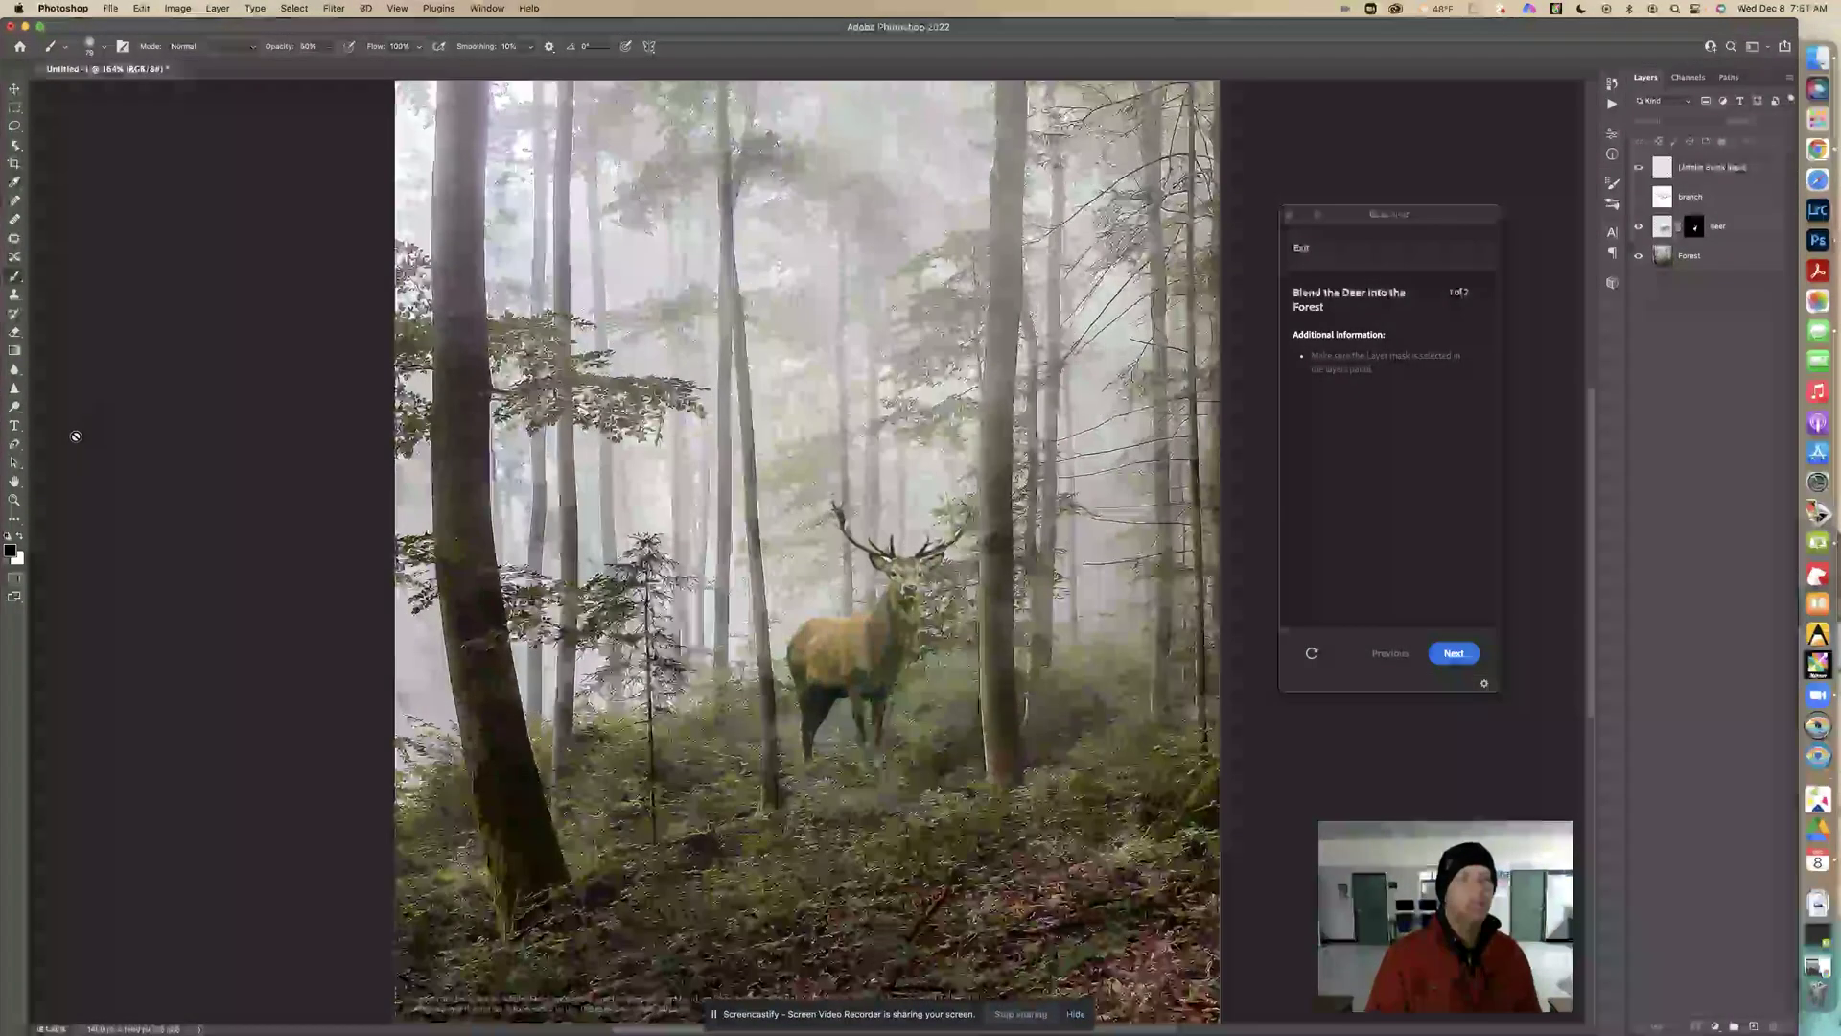
left_click(1440, 654)
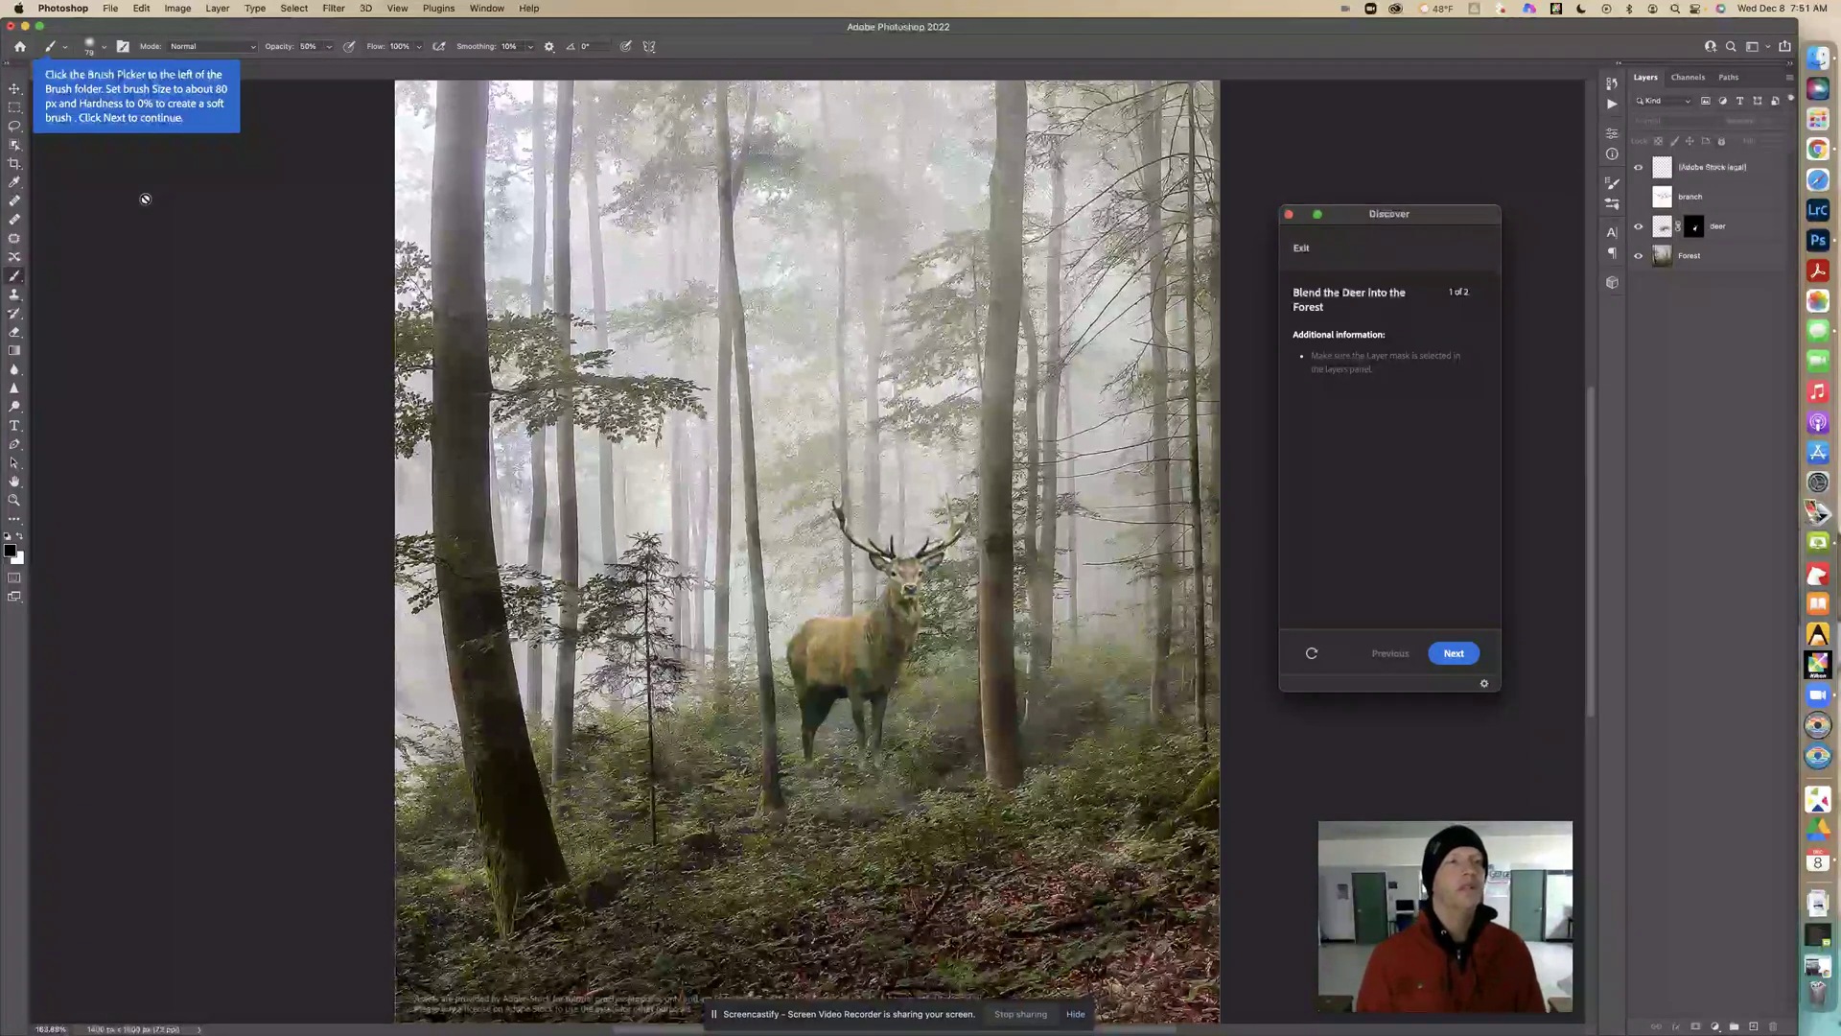
Set the soft round brush's size to about 80 px and advance the tutorial to painting the deer's legs.
left_click(128, 107)
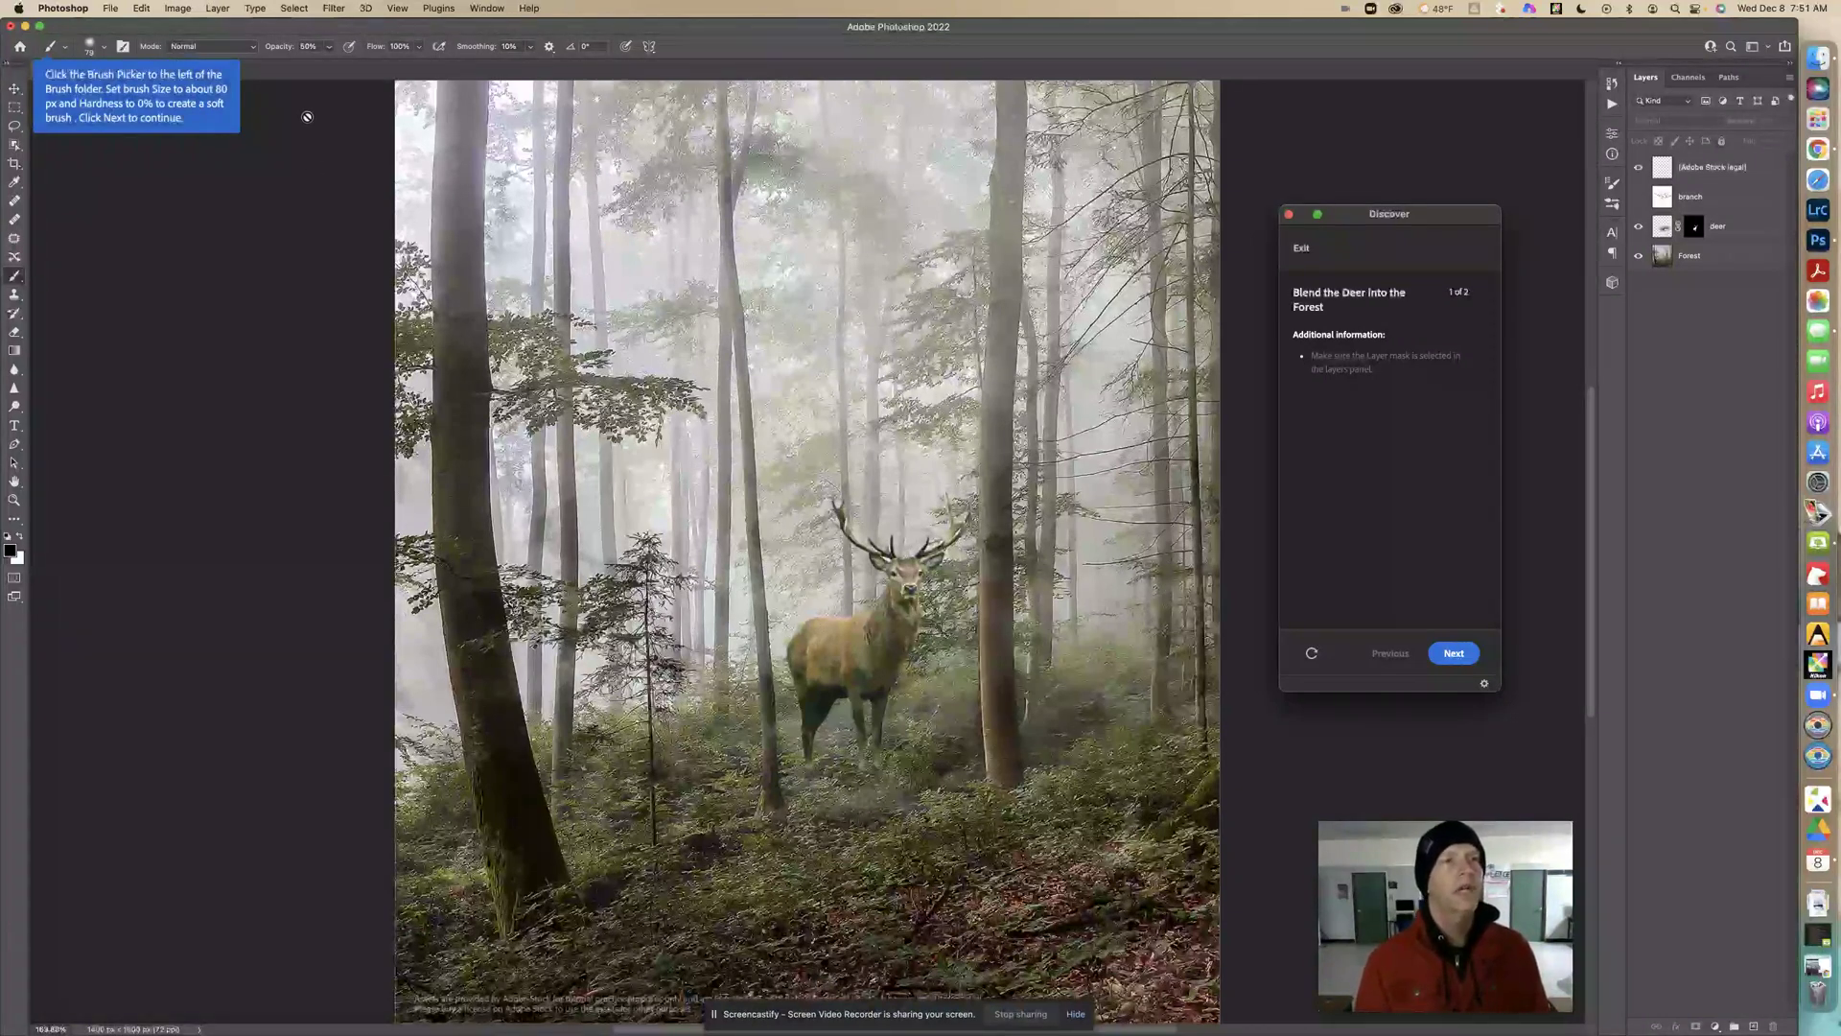
left_click(91, 48)
mouse_move(117, 92)
left_mouse_down()
mouse_move(99, 94)
mouse_move(118, 96)
left_mouse_up()
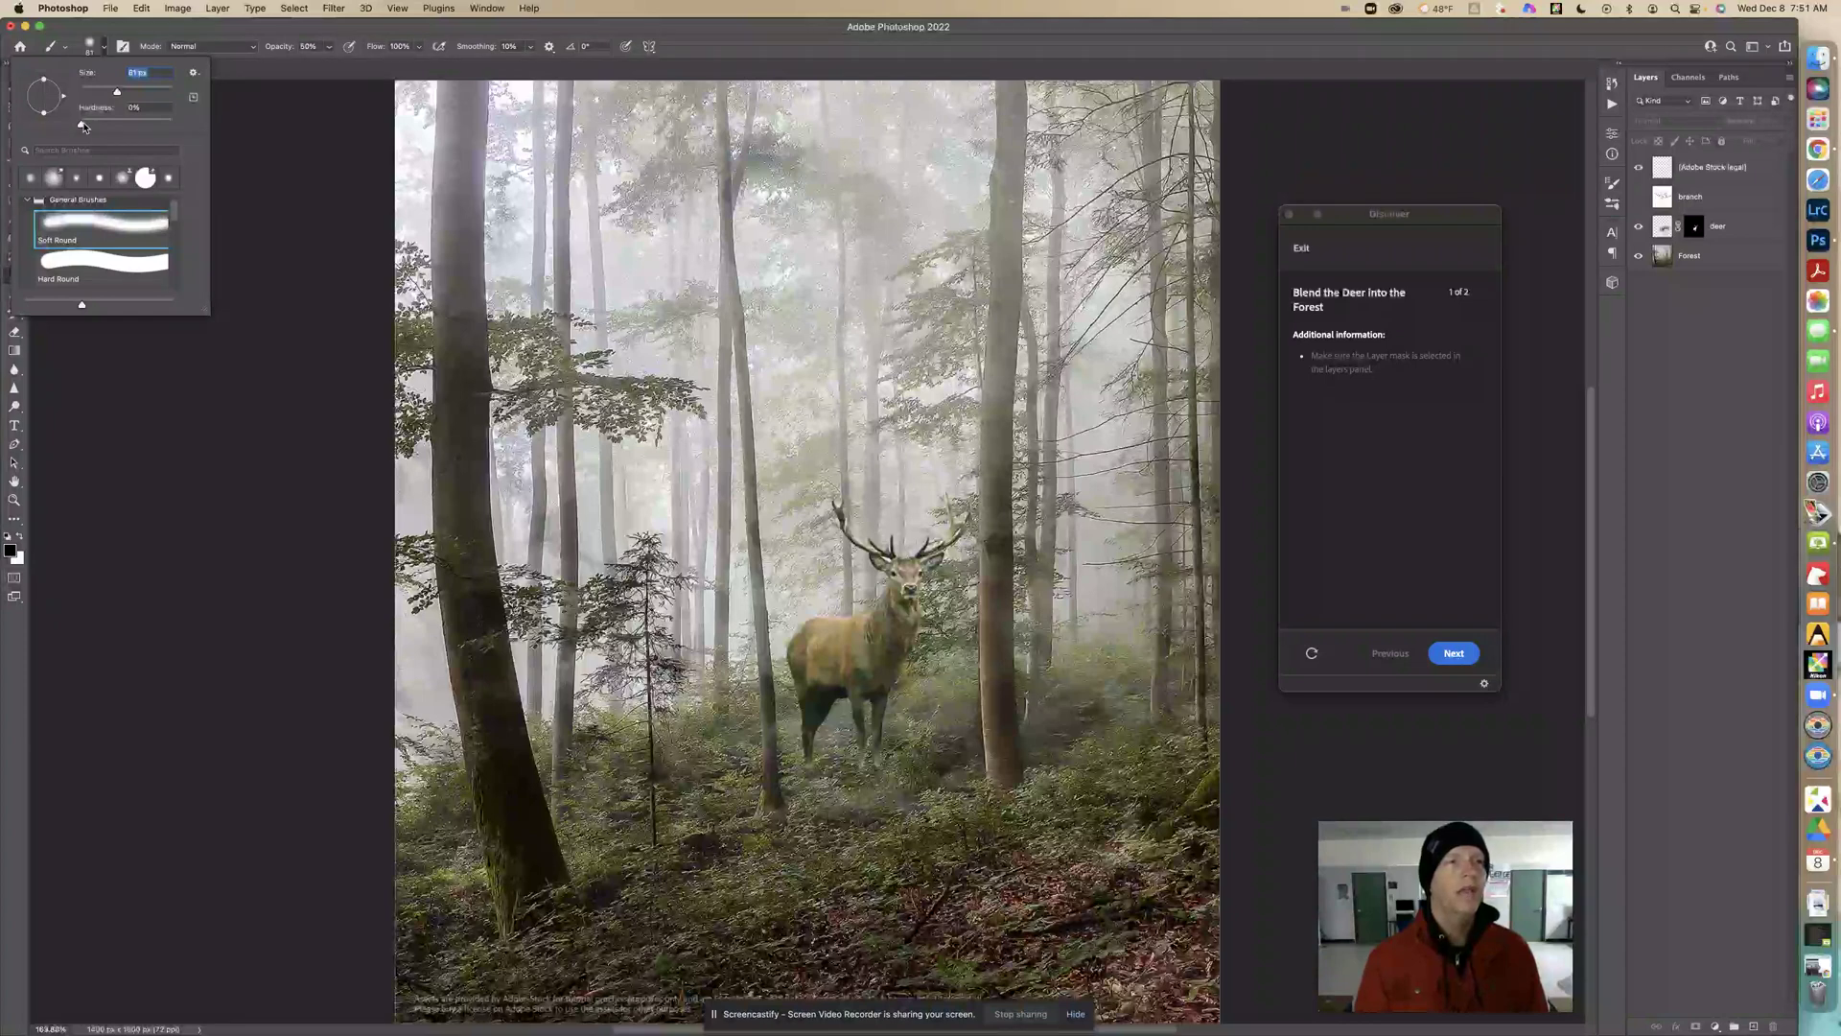
left_click(266, 38)
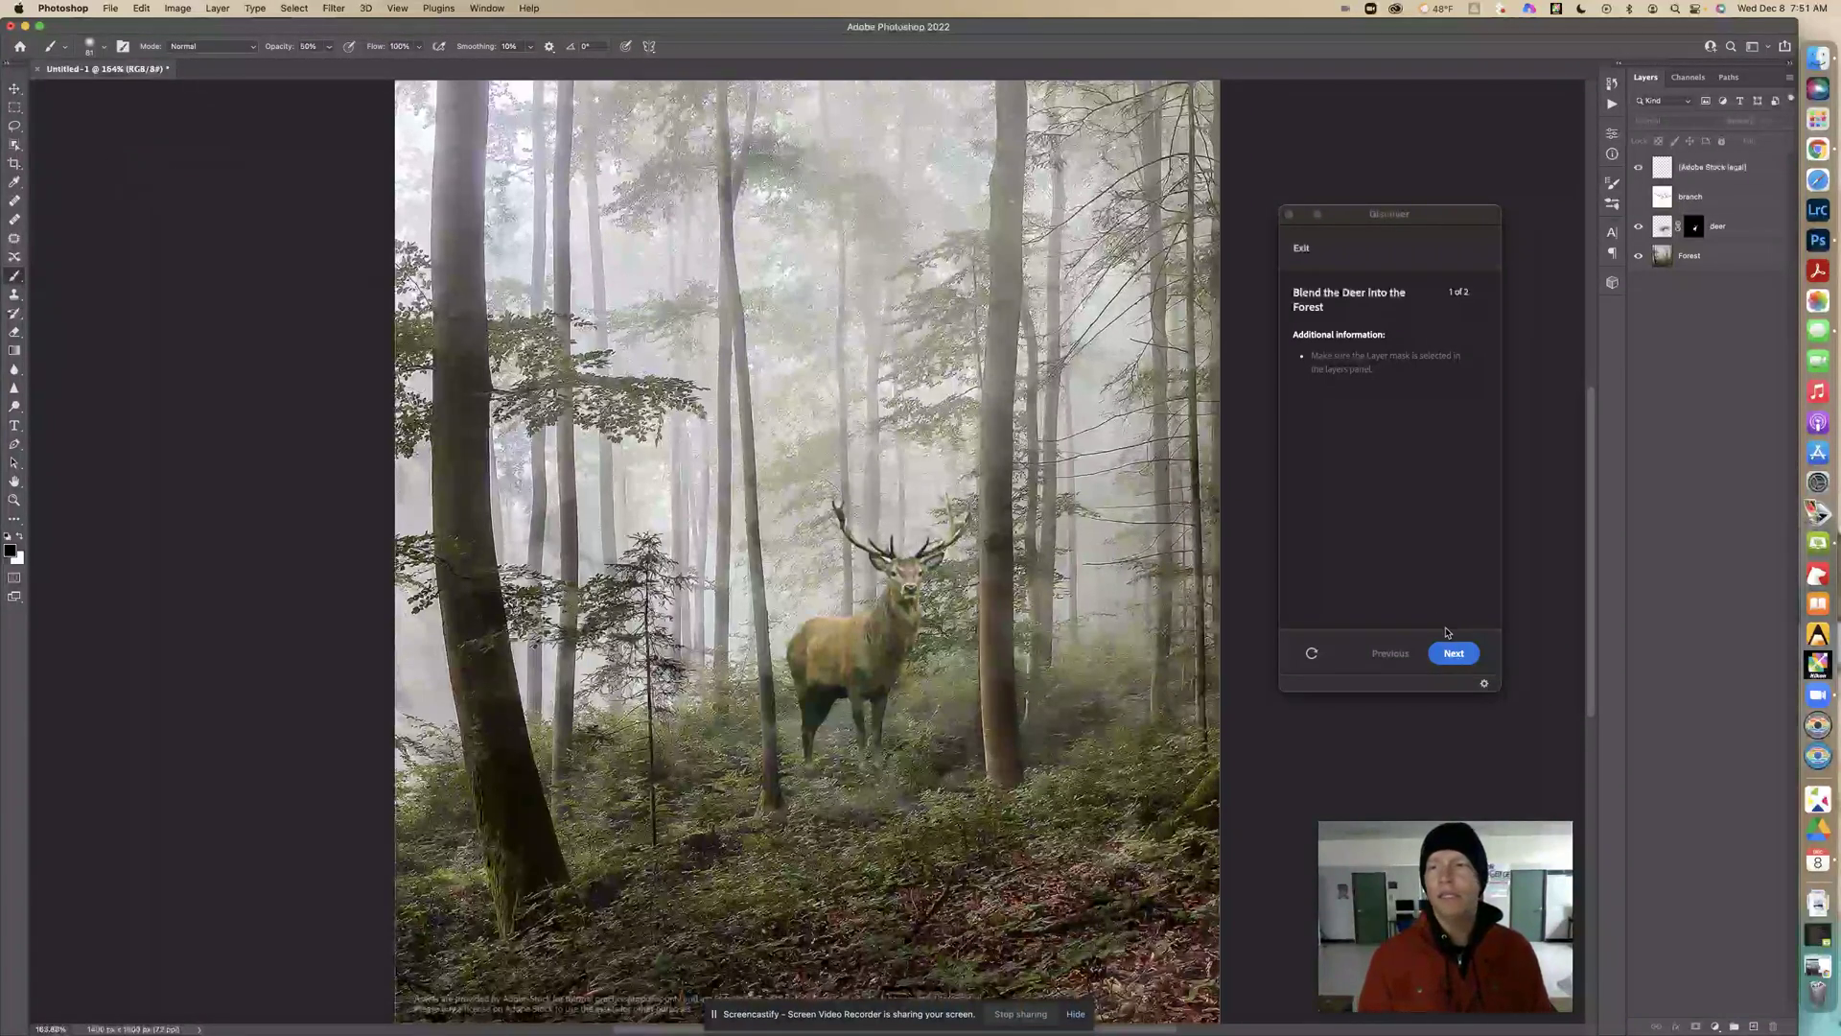
left_click(1455, 654)
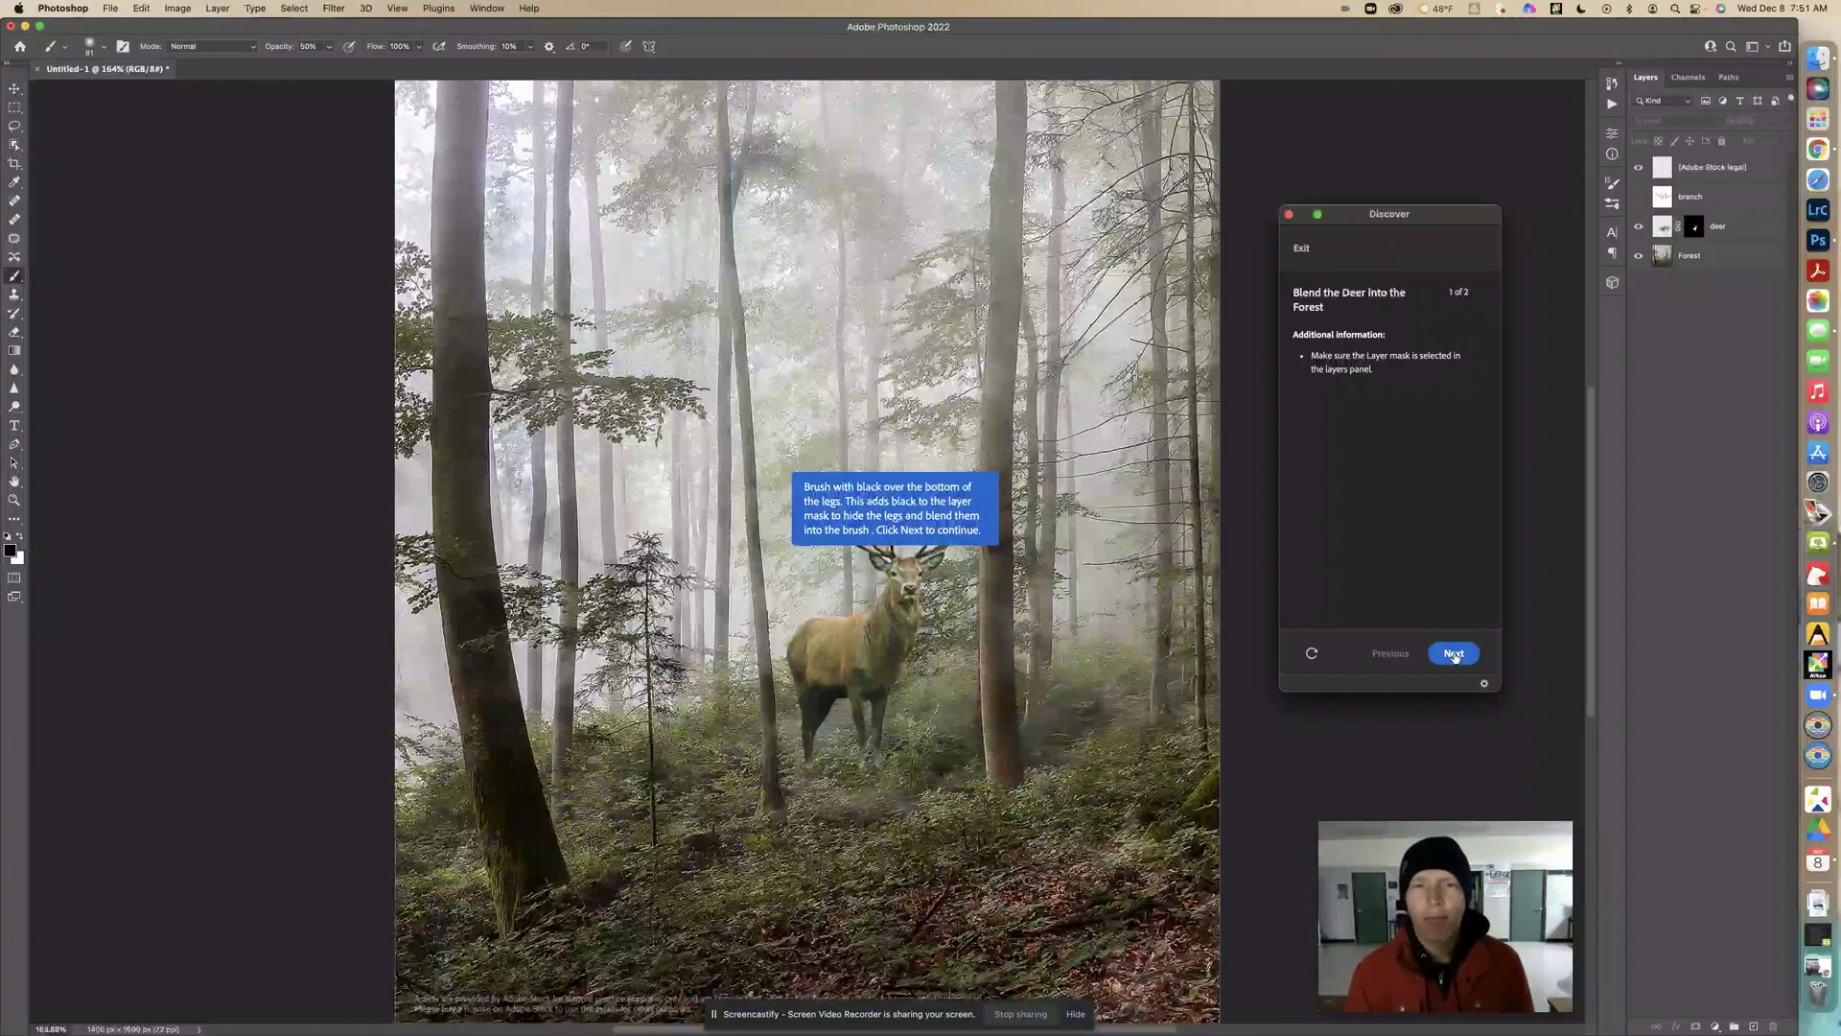
Target the deer's layer mask, hide the [Adobe Stock legal] layer, and inspect the deer cutout with the Forest layer temporarily hidden.
left_click(1695, 231)
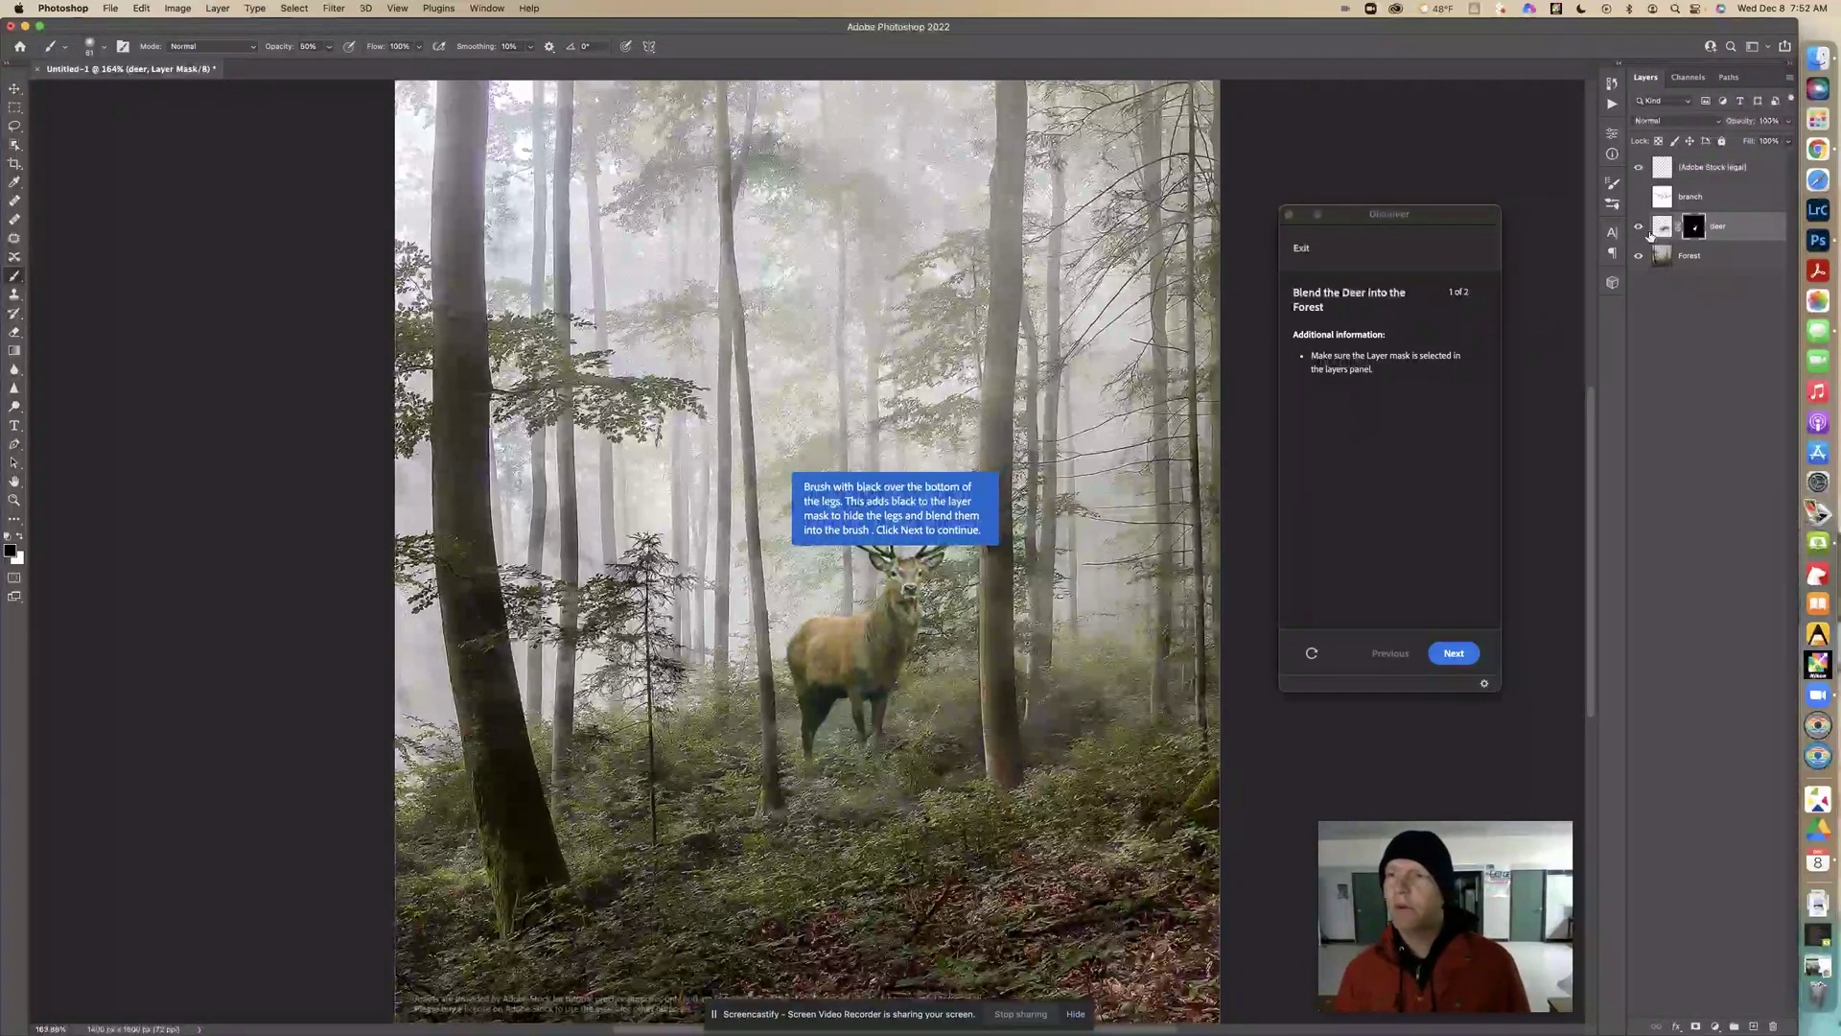
left_click(1639, 168)
left_click(1638, 256)
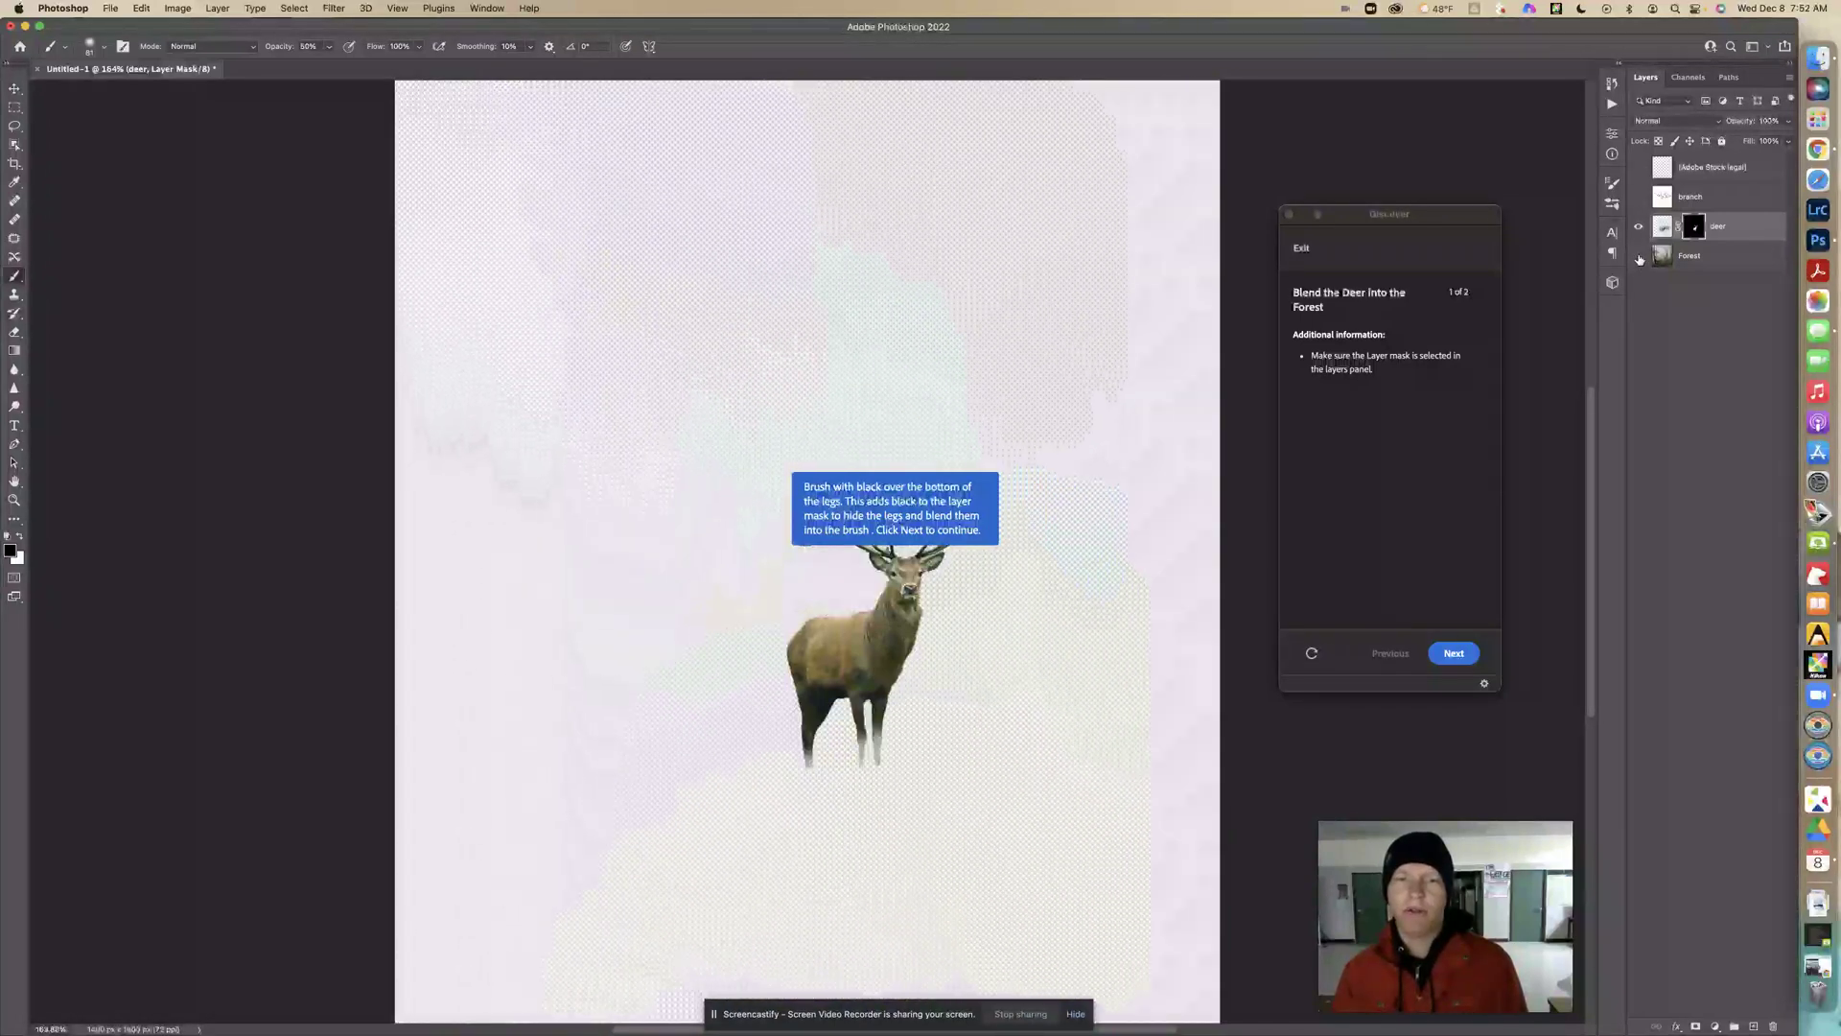
left_click(1638, 256)
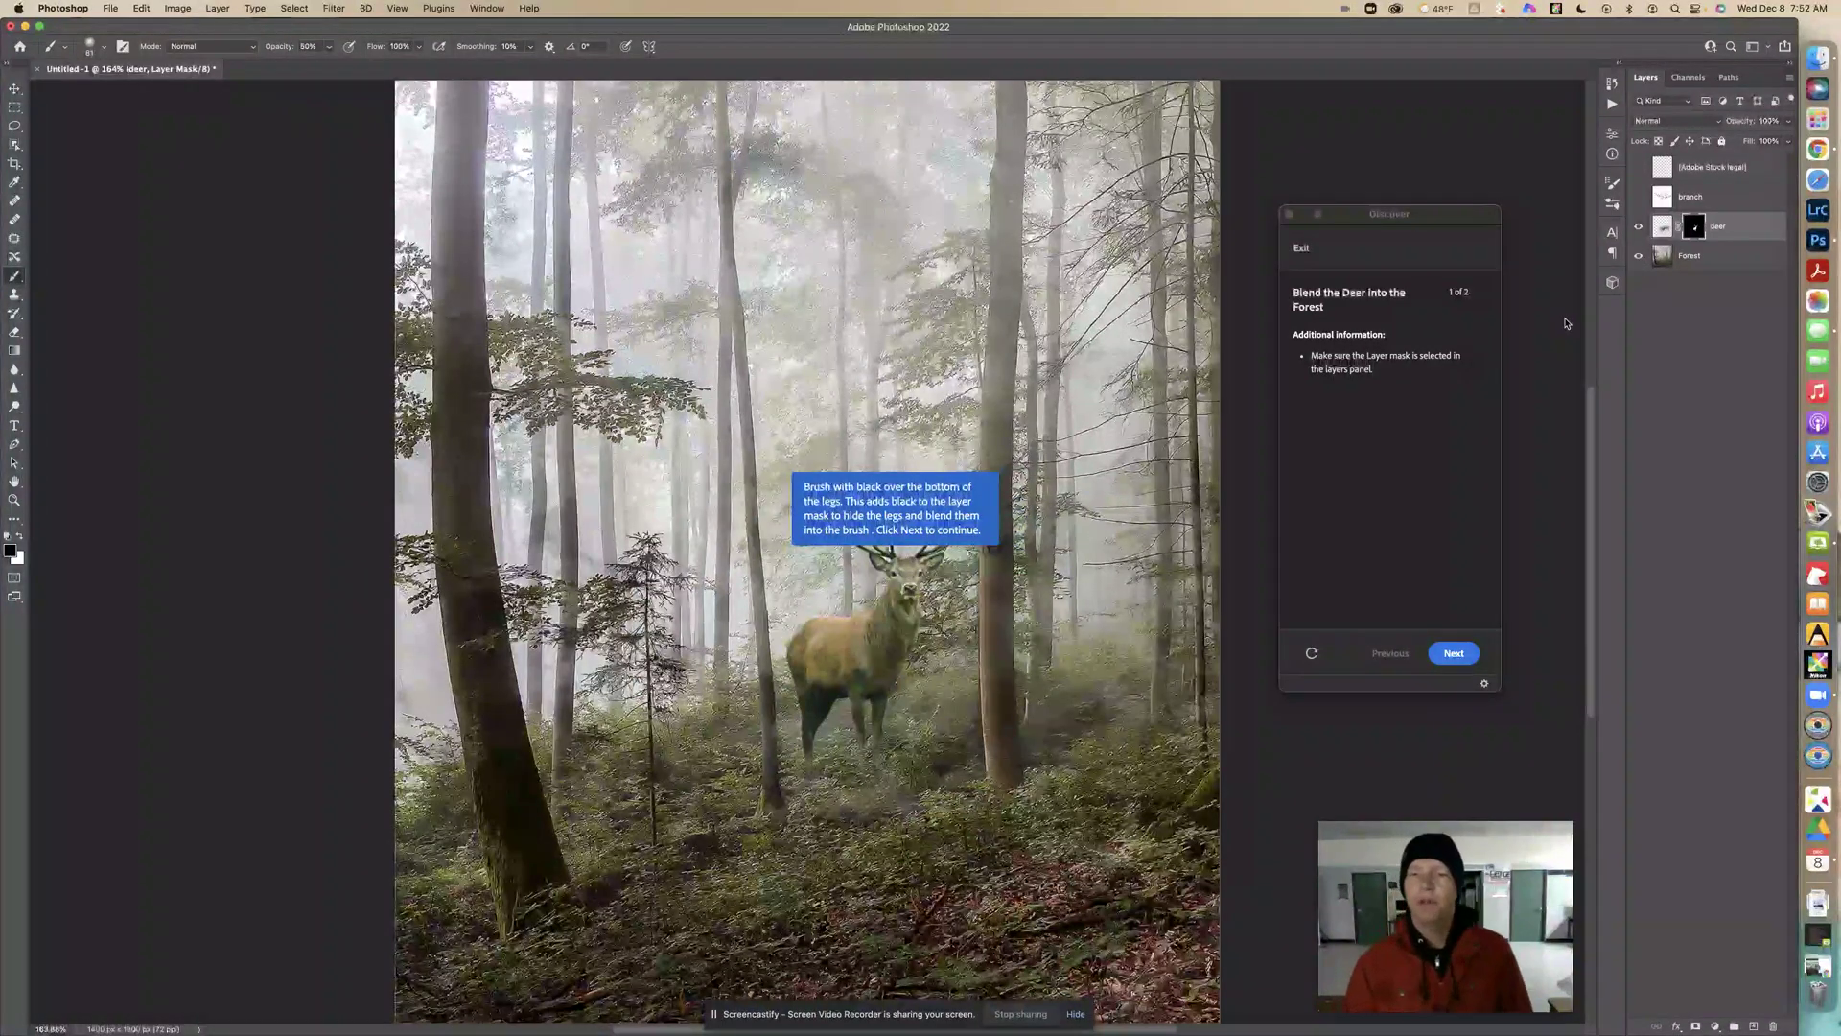
Advance the tutorial to turning the branches into antlers, then select the branch layer and make it visible.
left_click(1454, 654)
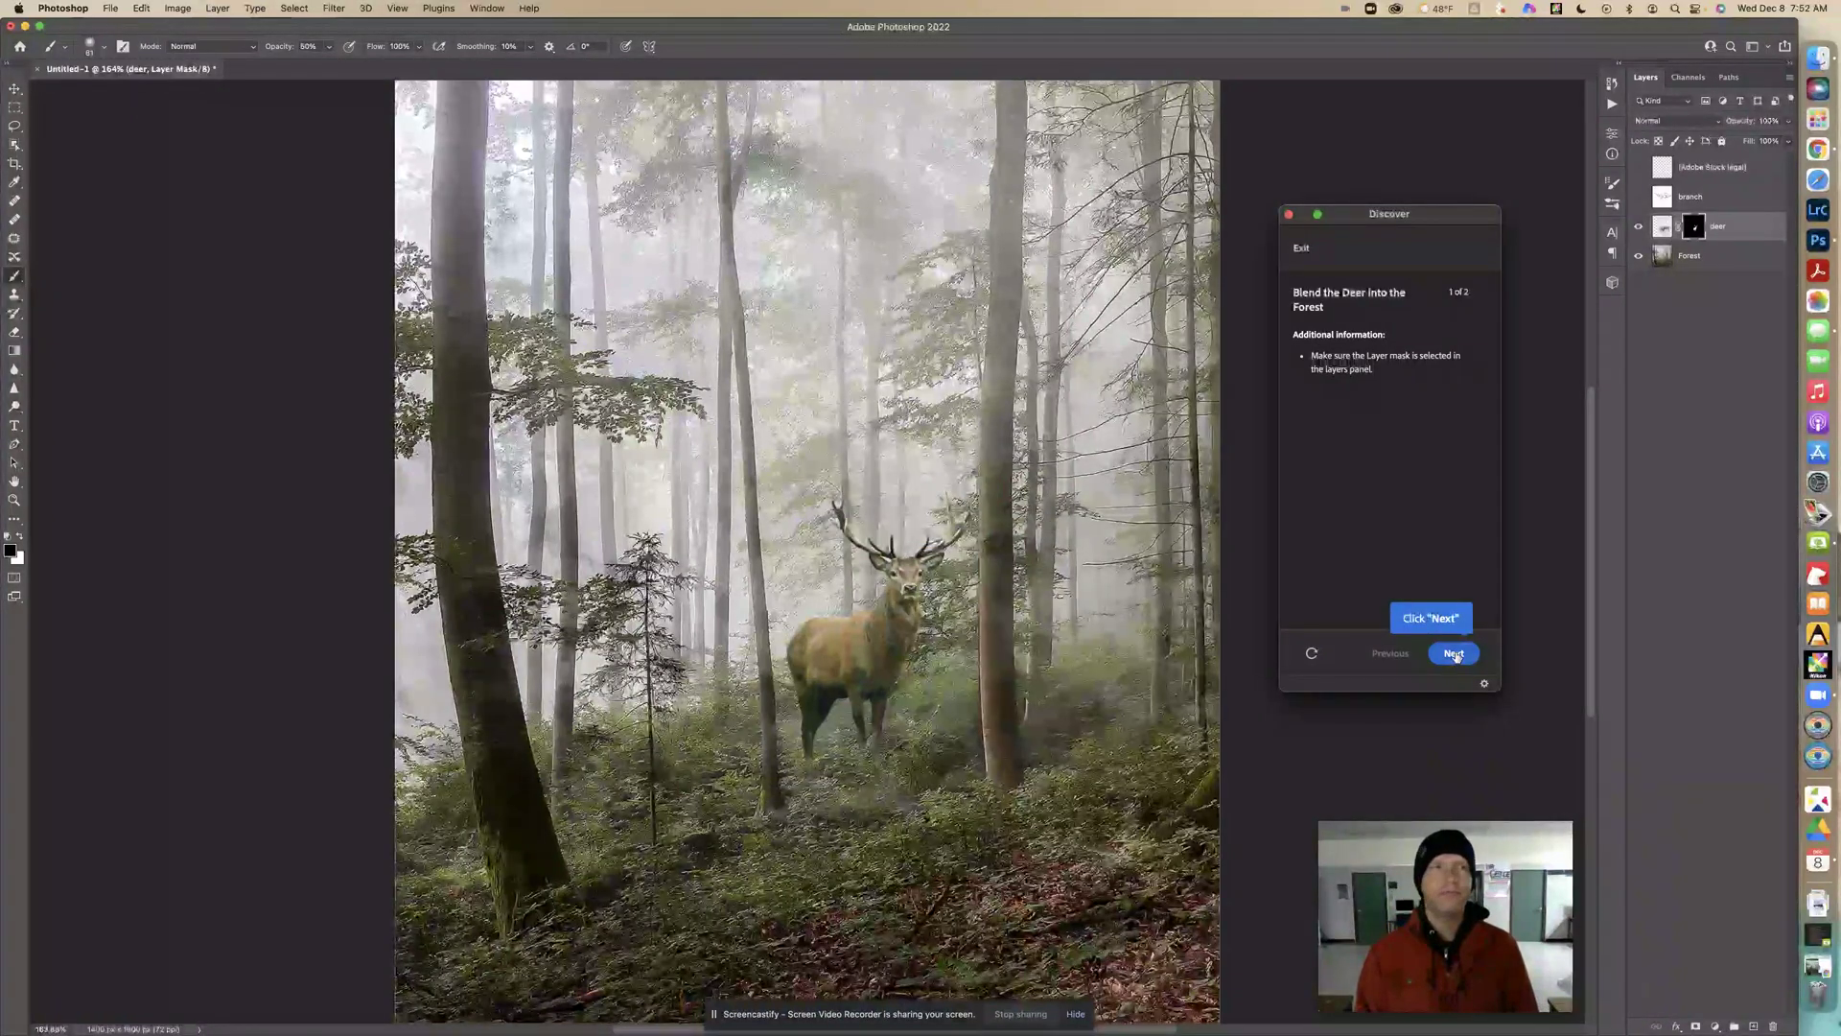
left_click(1454, 654)
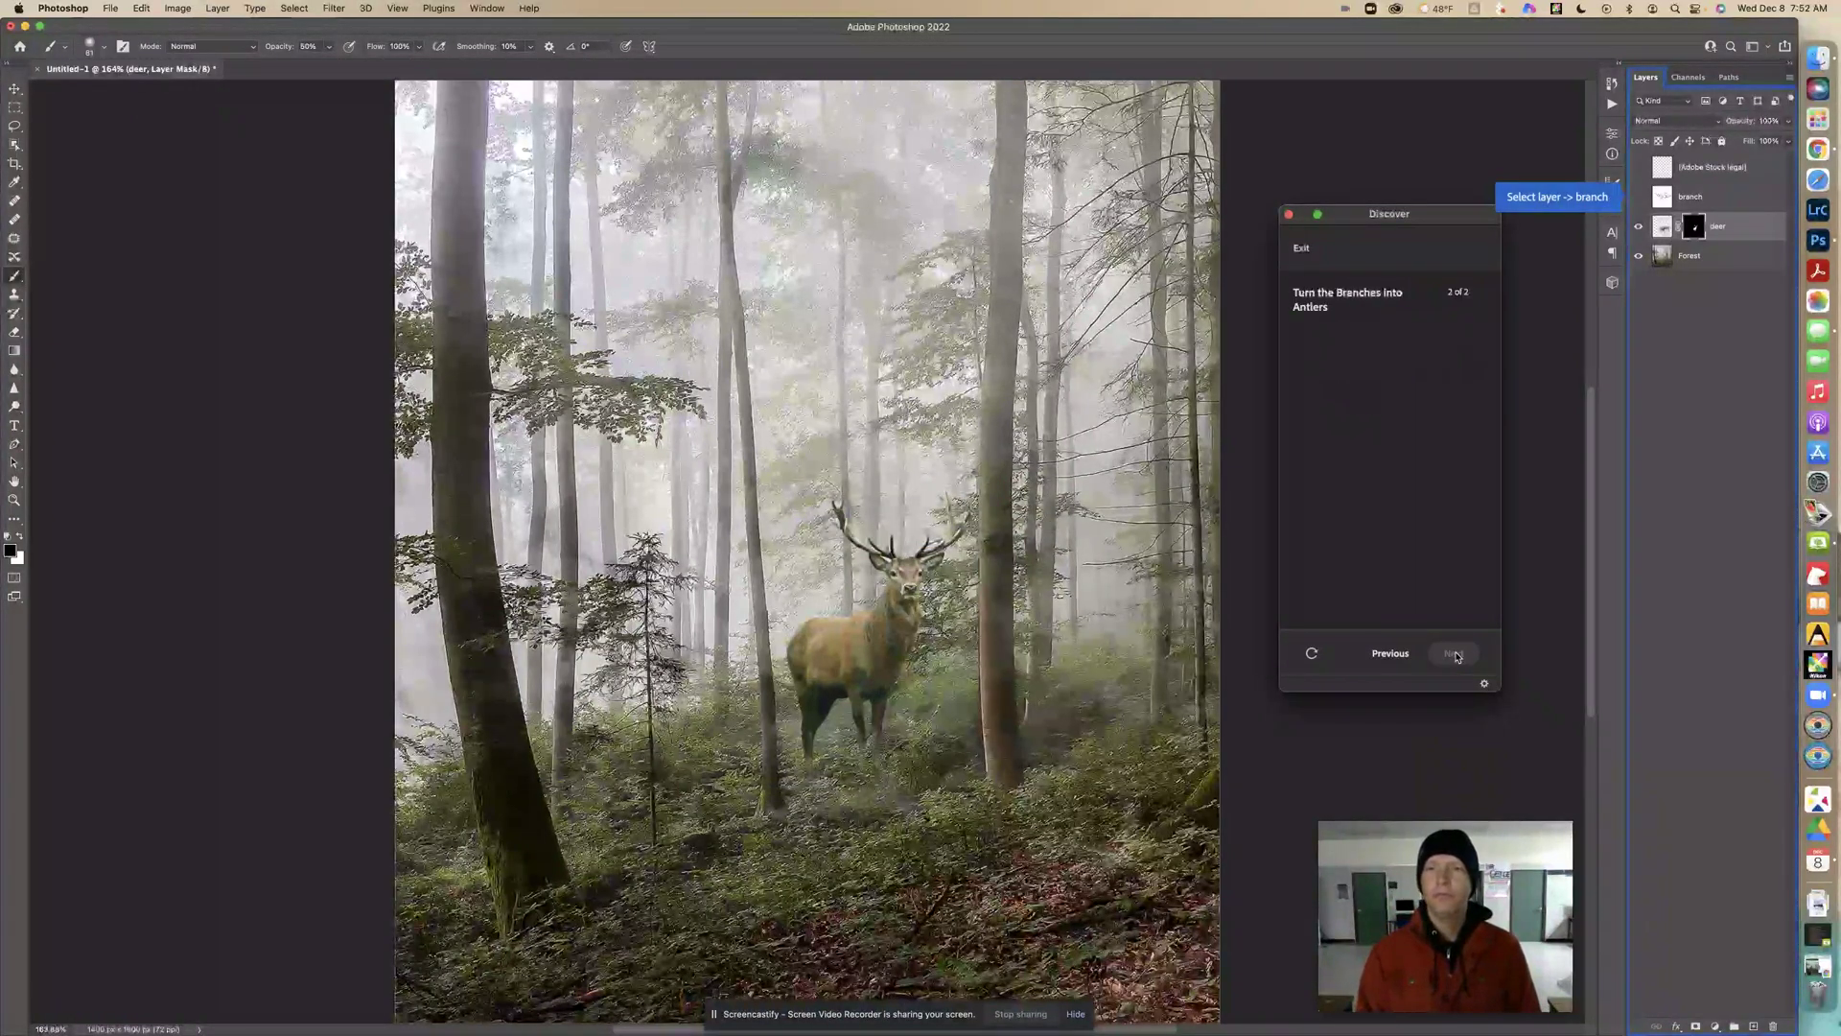
left_click(1663, 197)
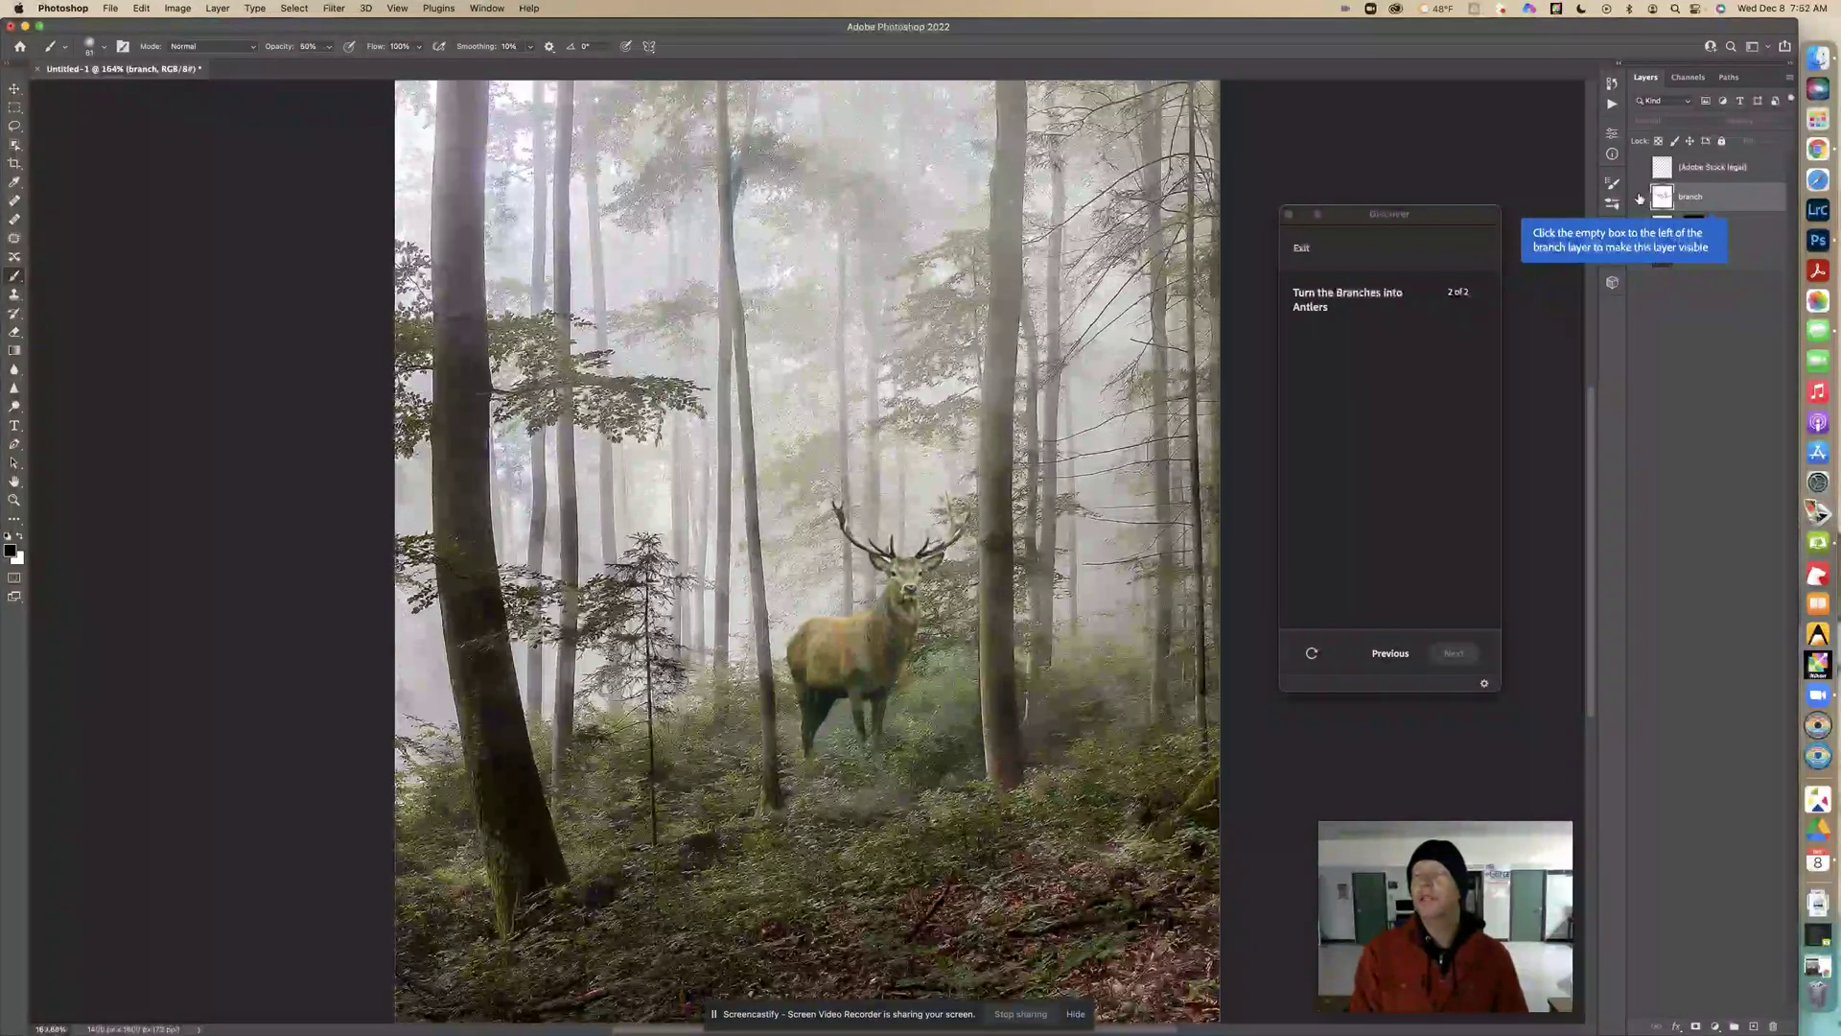
left_click(1639, 198)
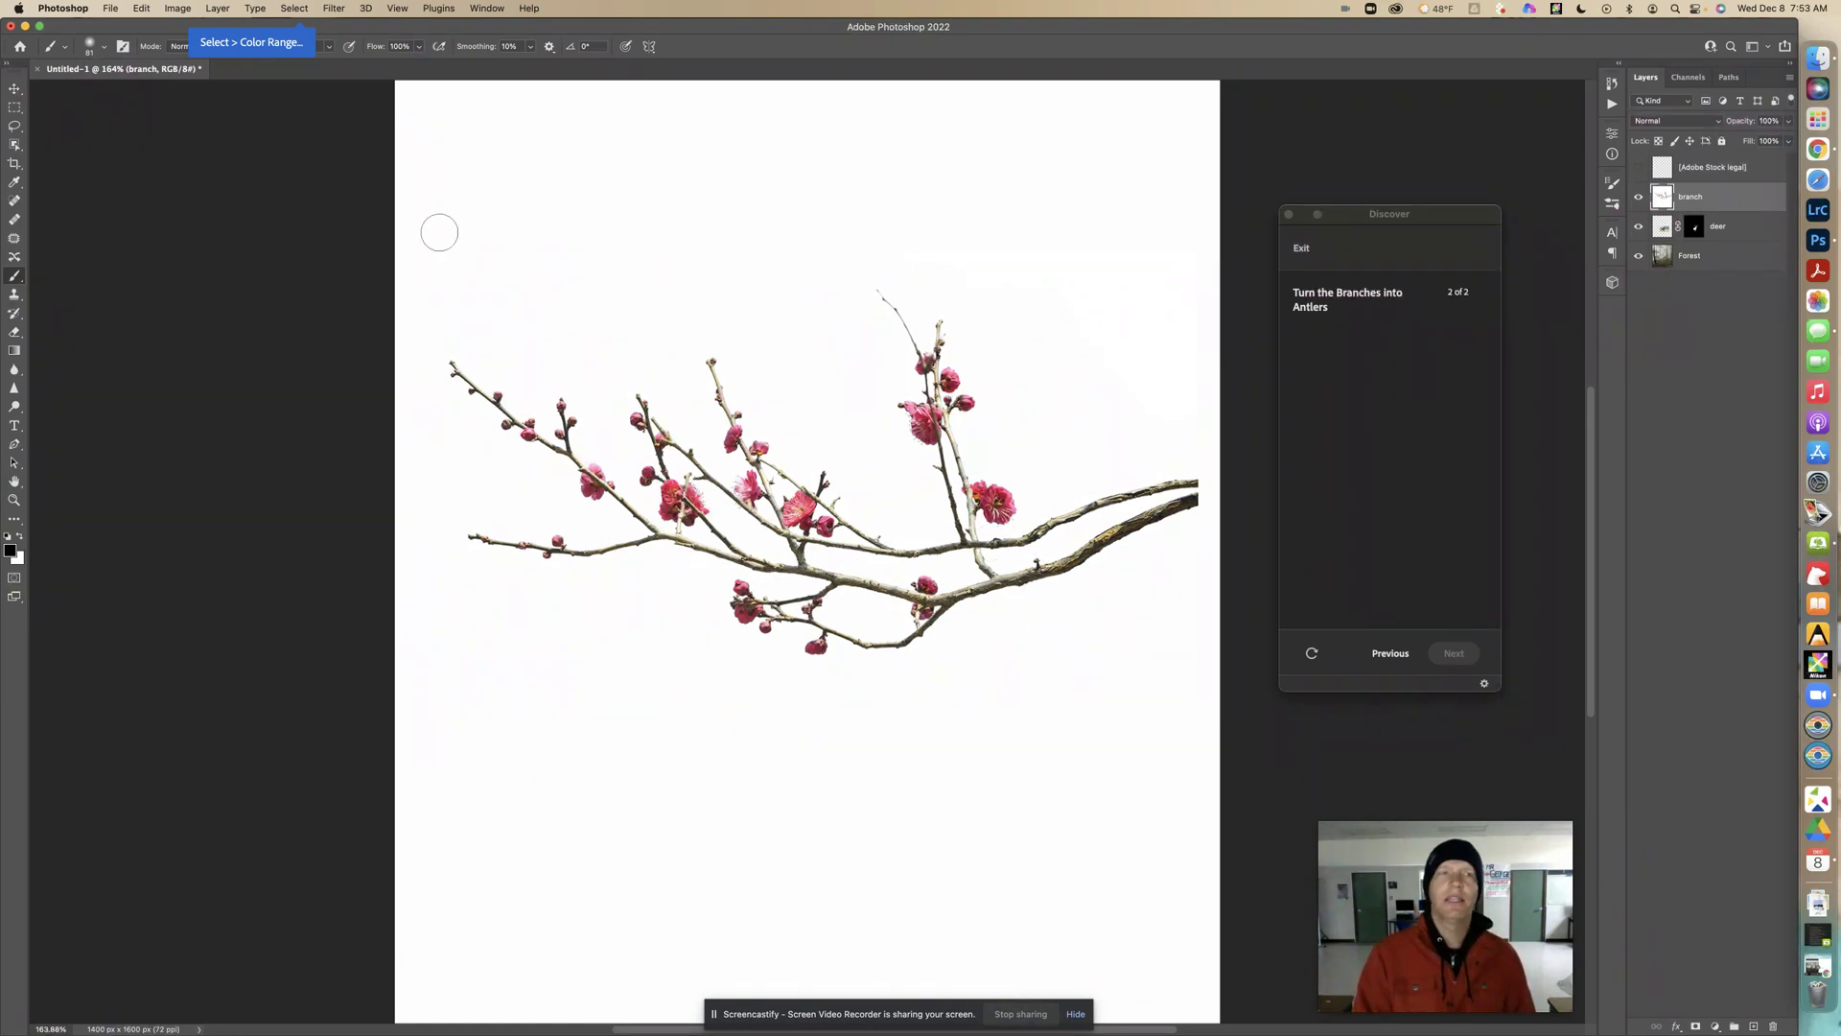
Select the branch with Color Range by sampling the white background with Sampled Colors, Fuzziness 70 and Invert enabled.
left_click(294, 9)
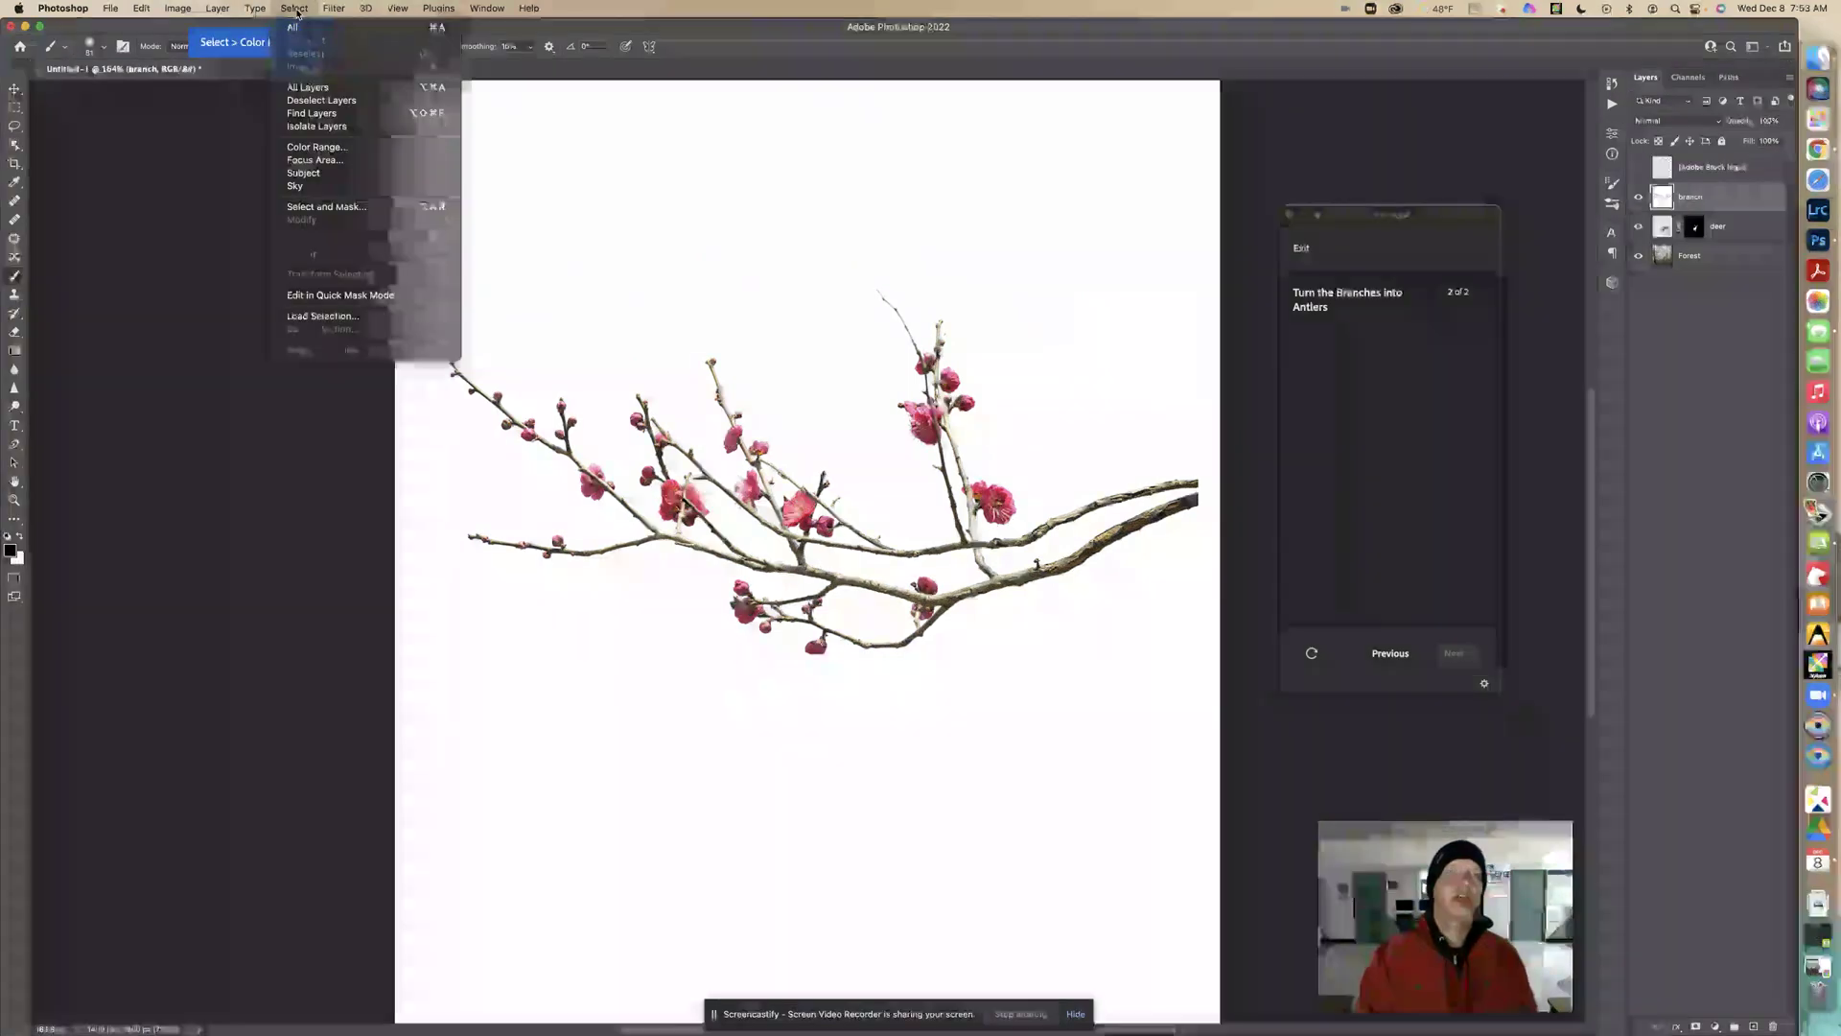
left_click(317, 146)
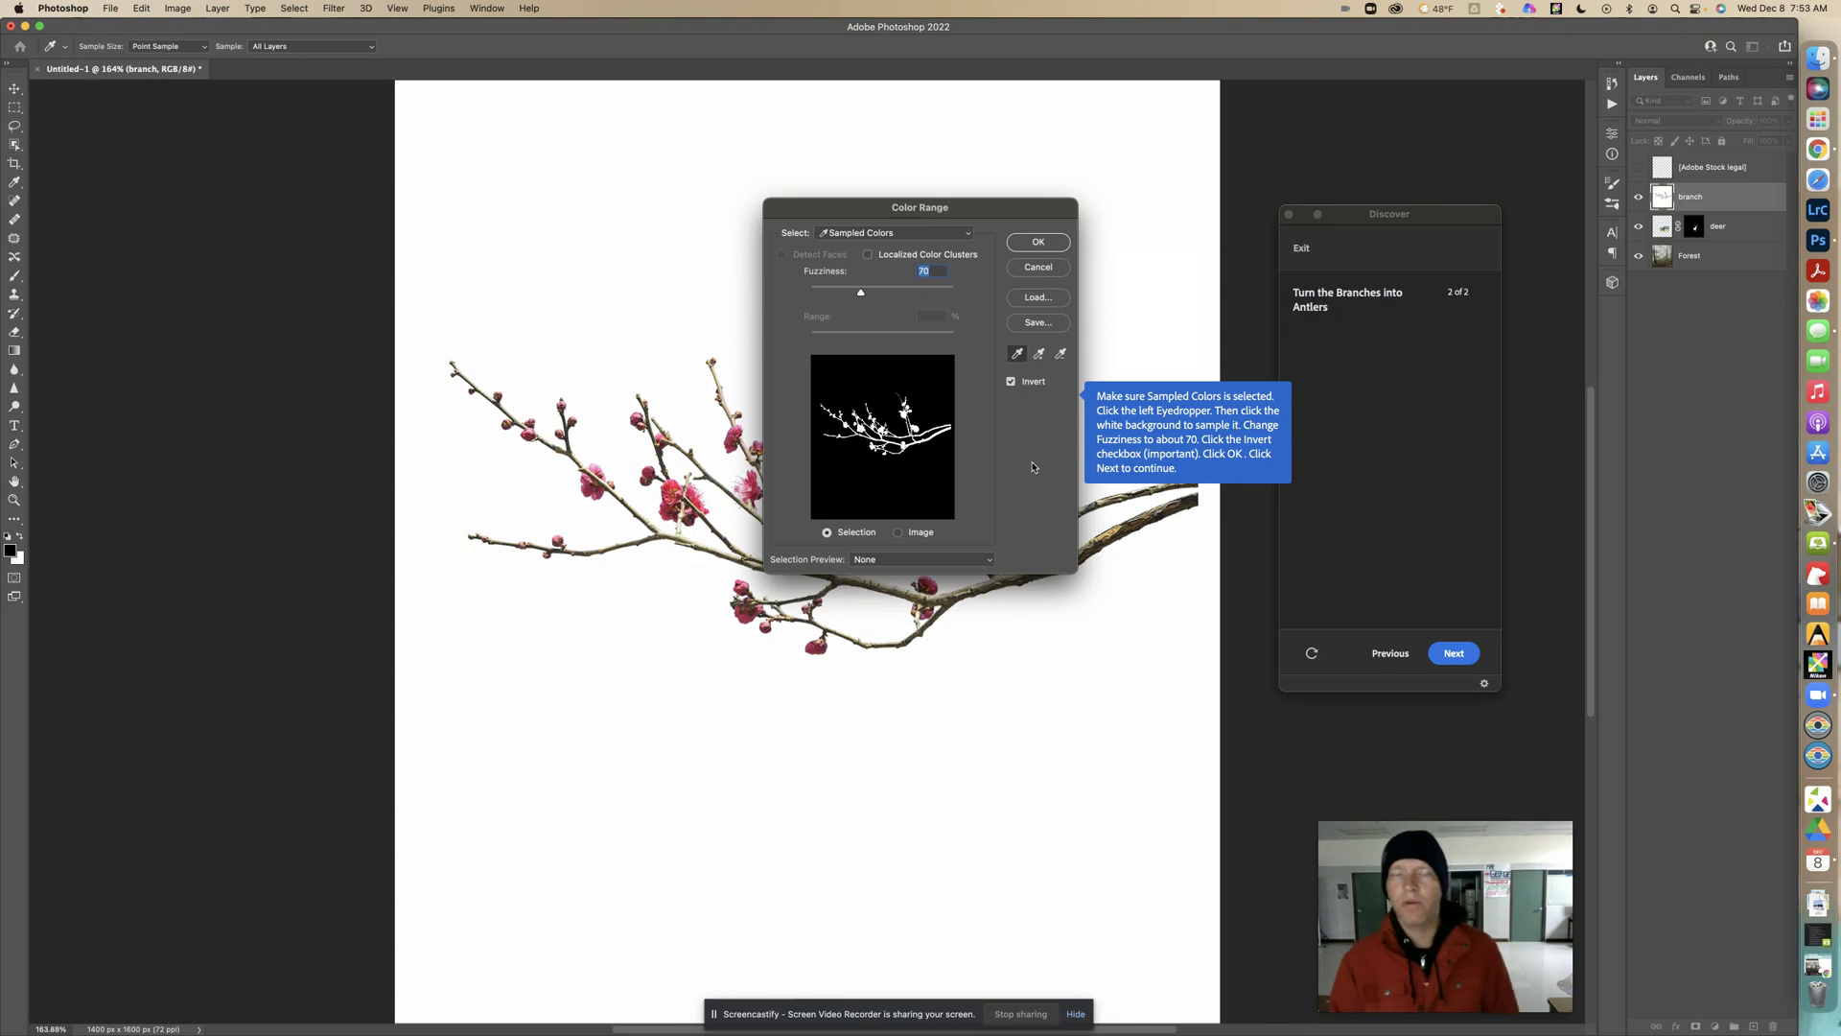
left_click(1011, 381)
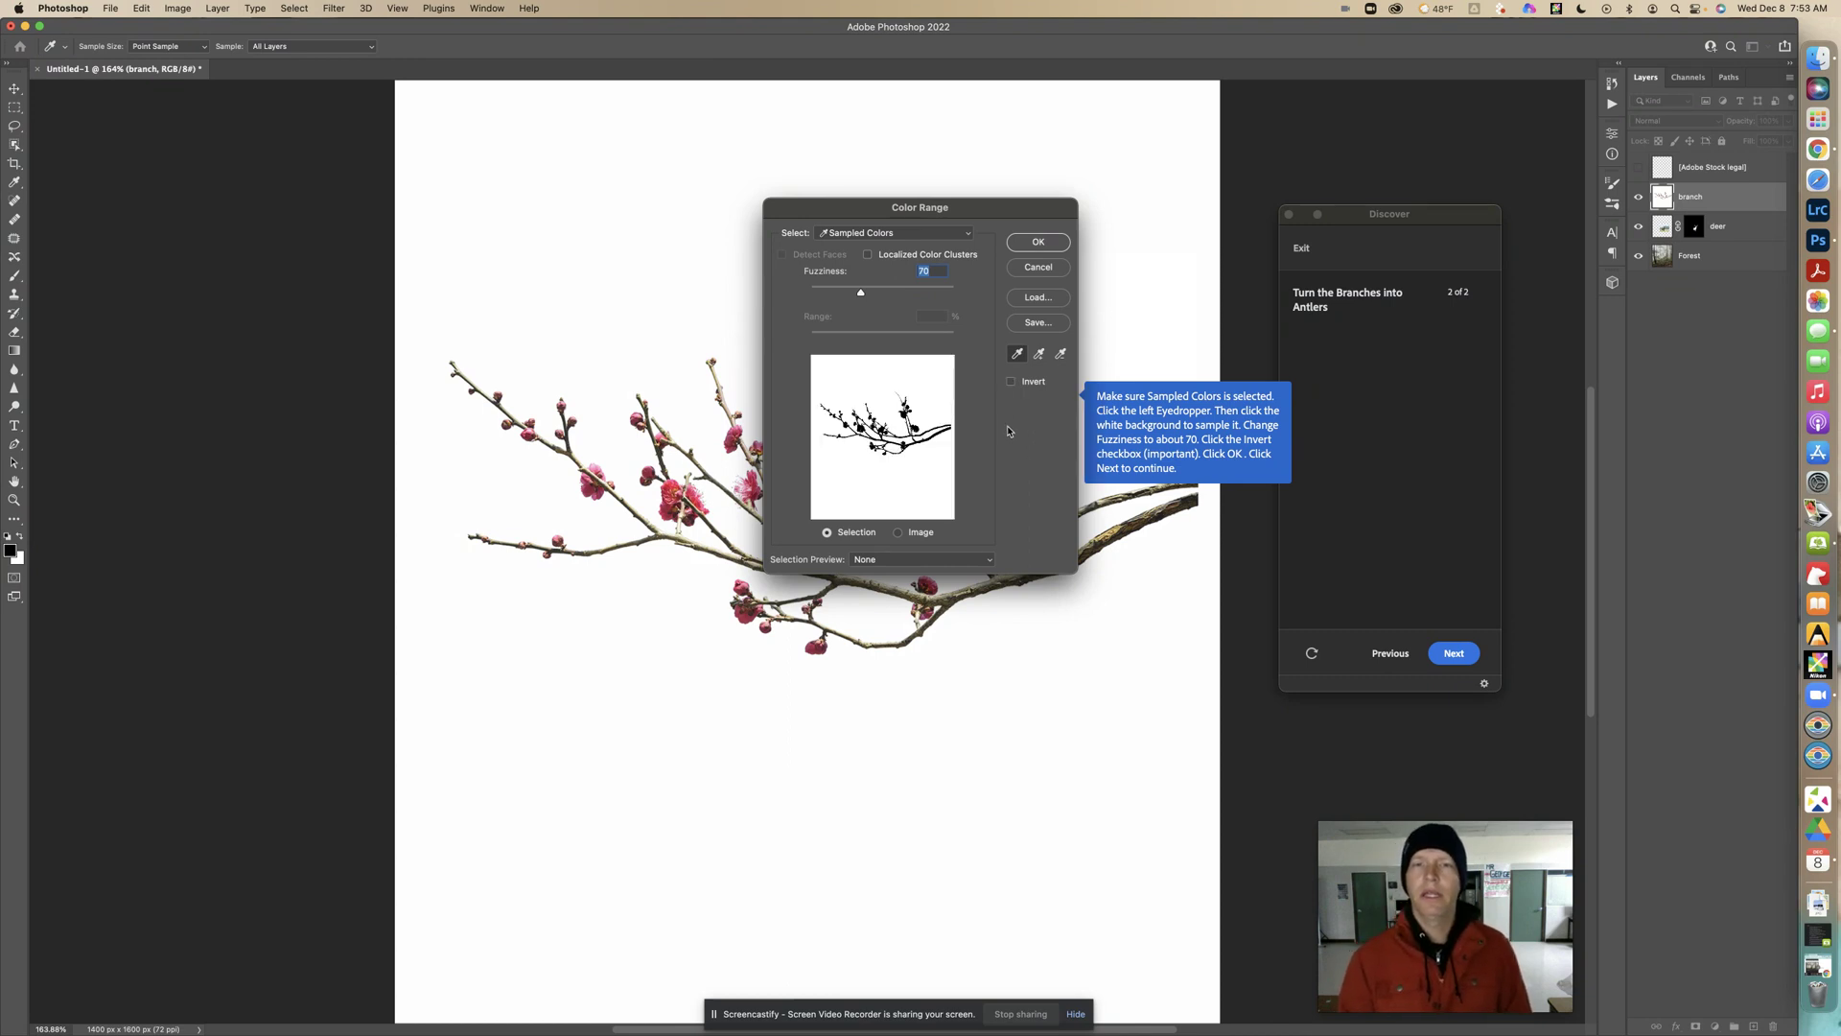
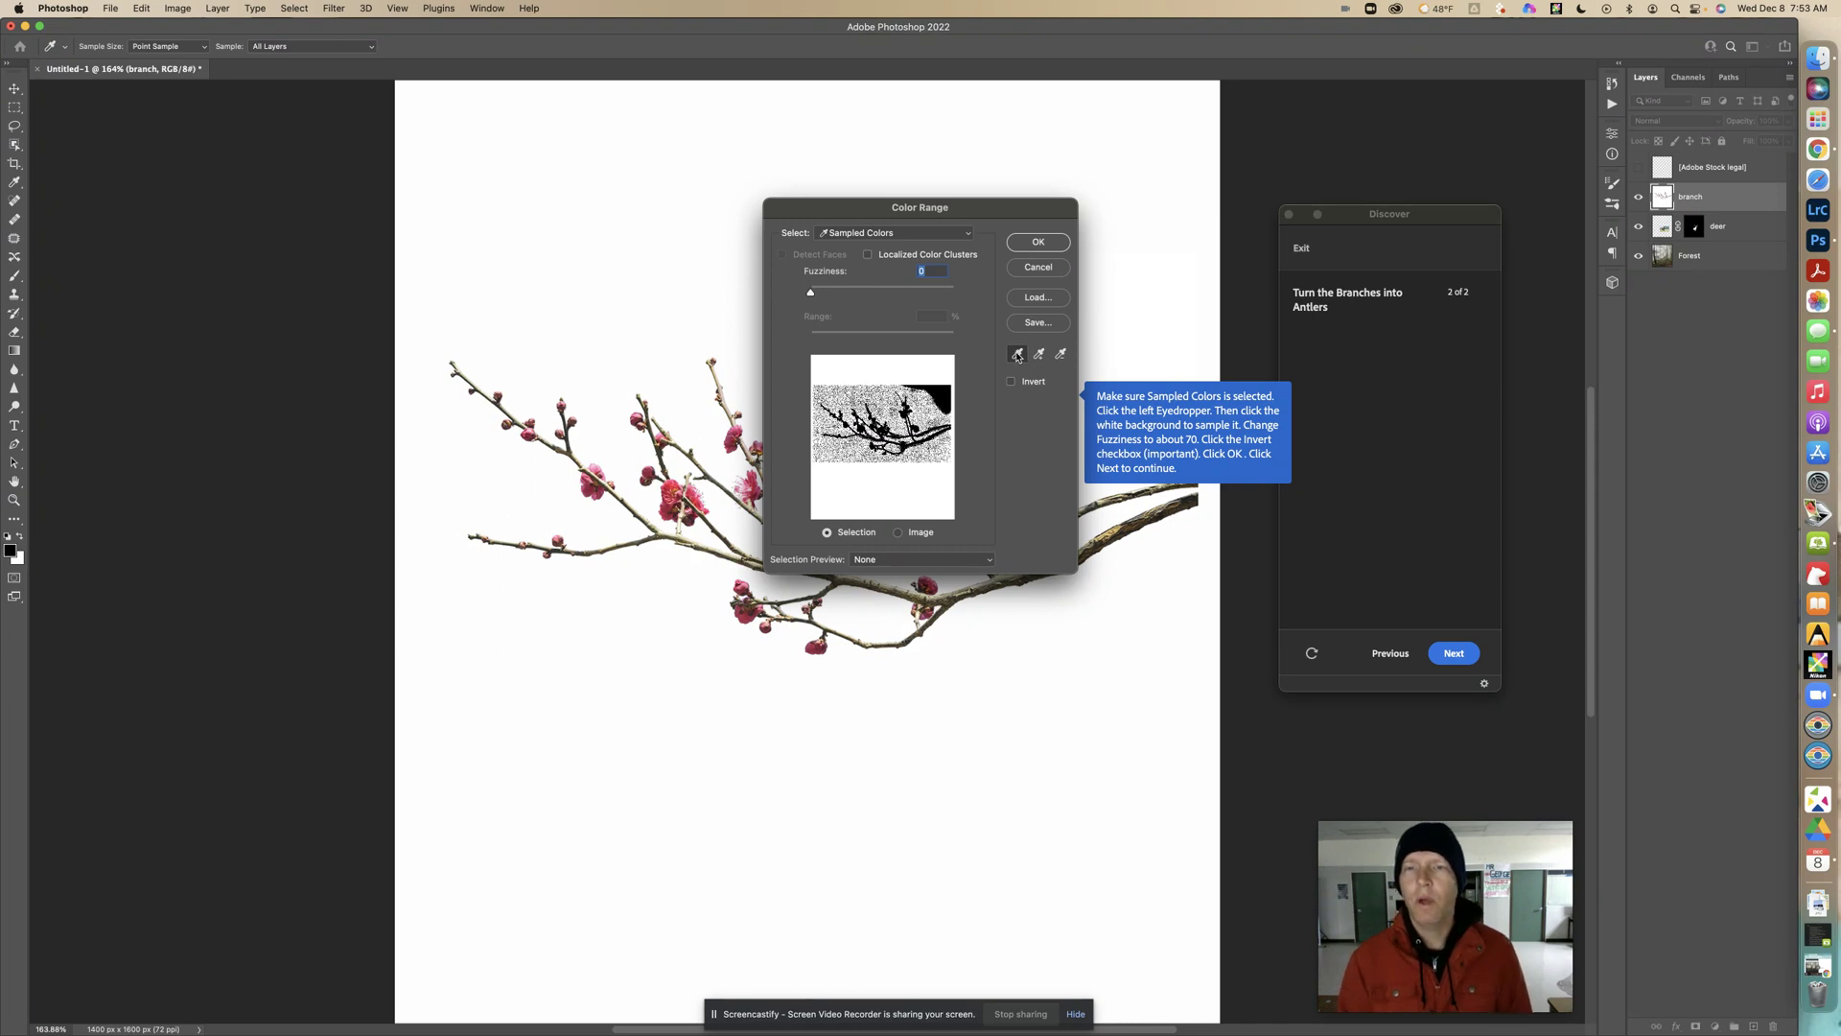
left_click(1017, 355)
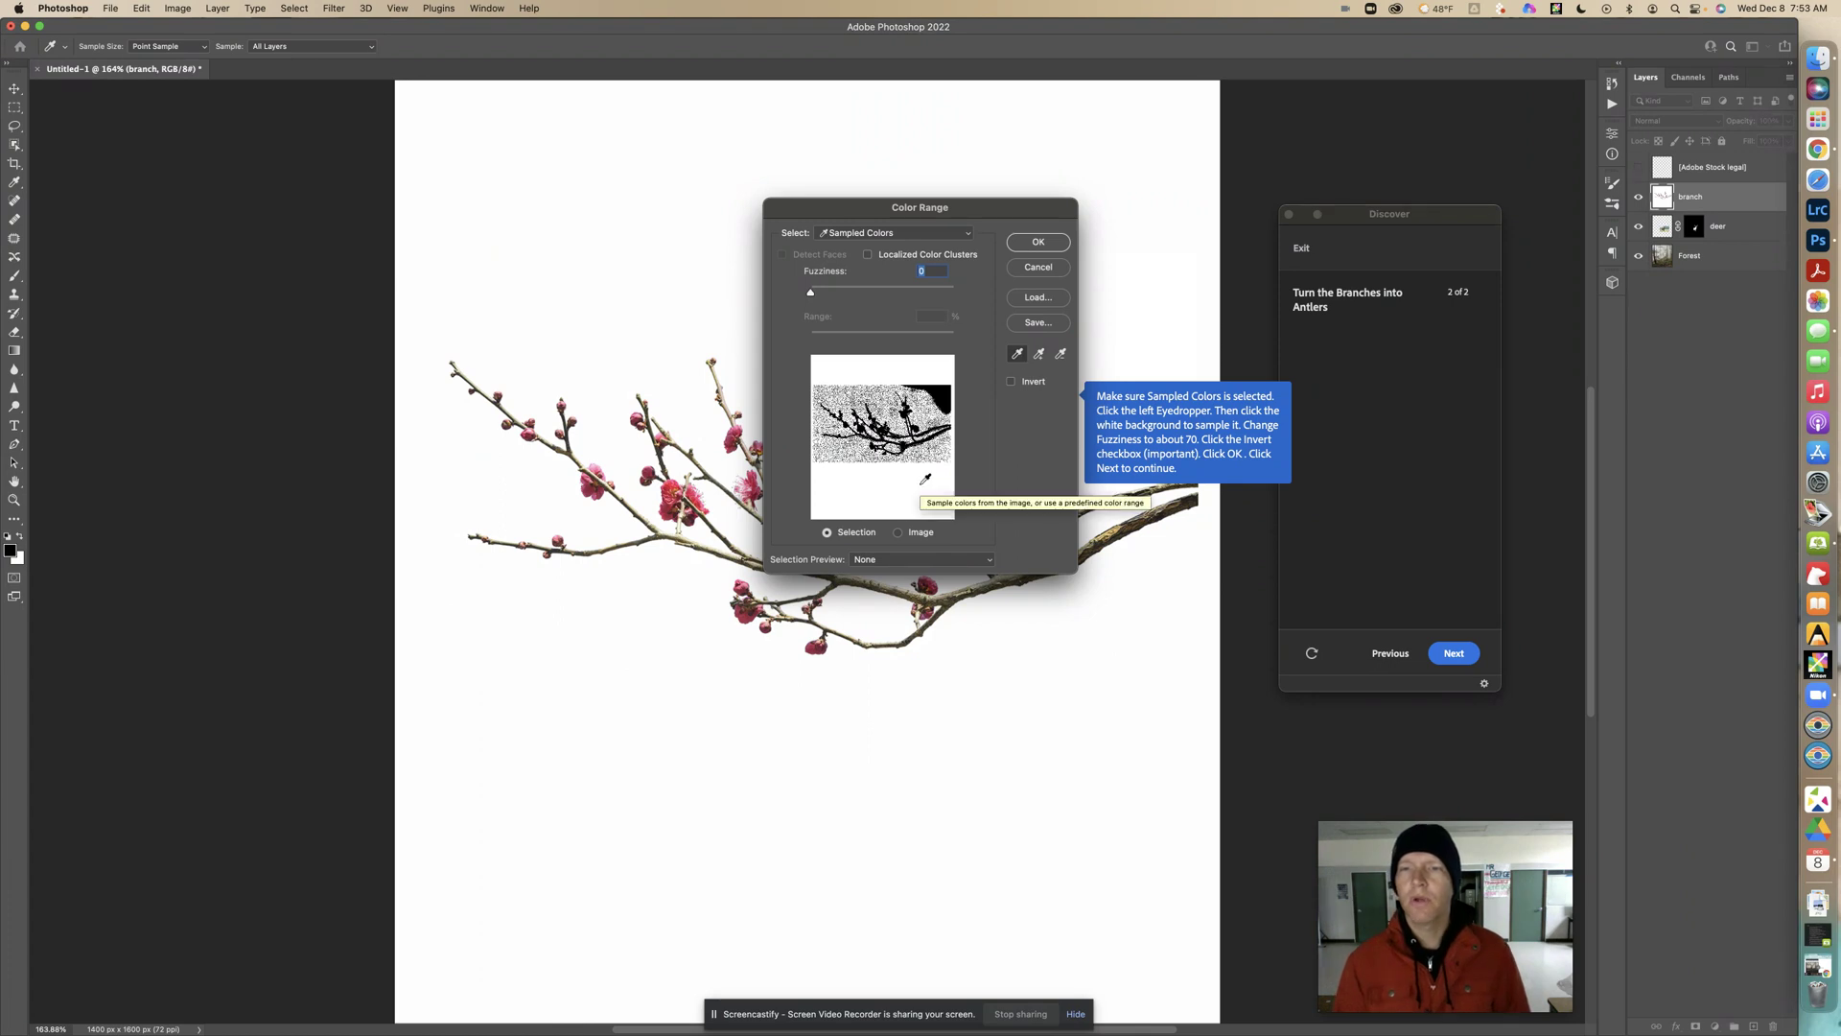
left_click(922, 482)
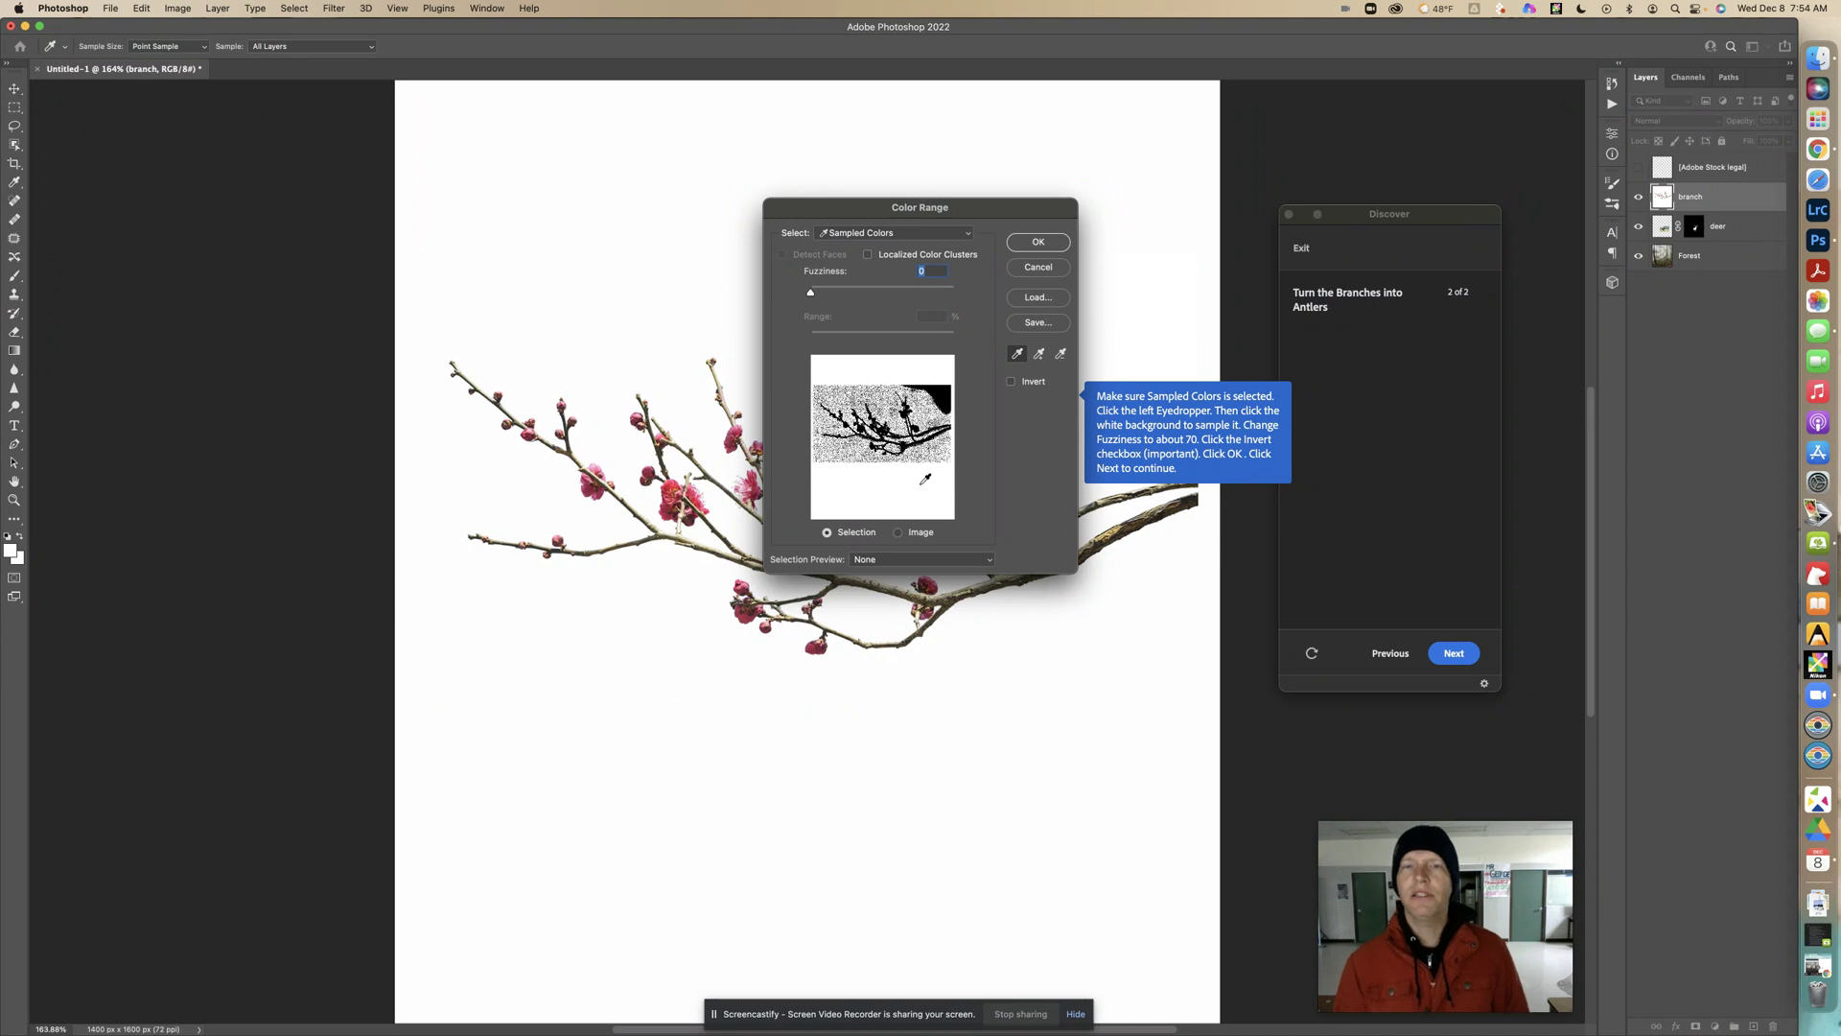
left_click_drag(811, 292, 861, 295)
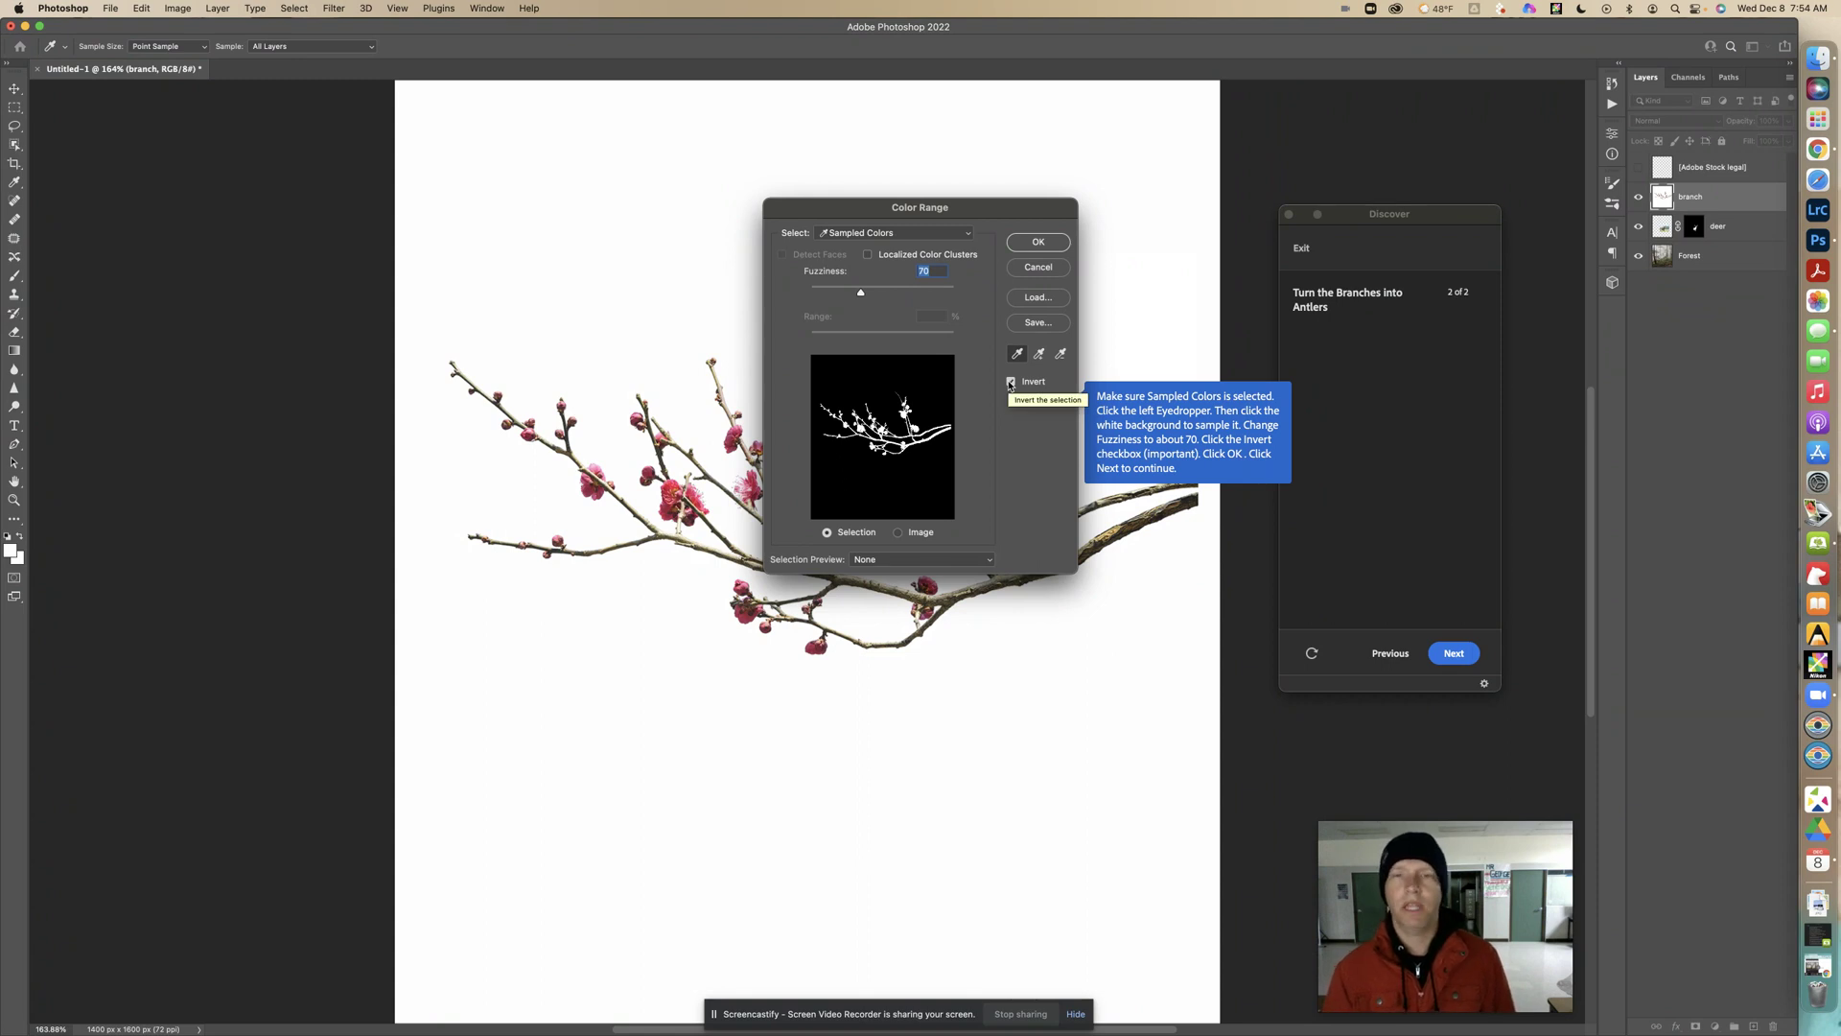
left_click(1039, 244)
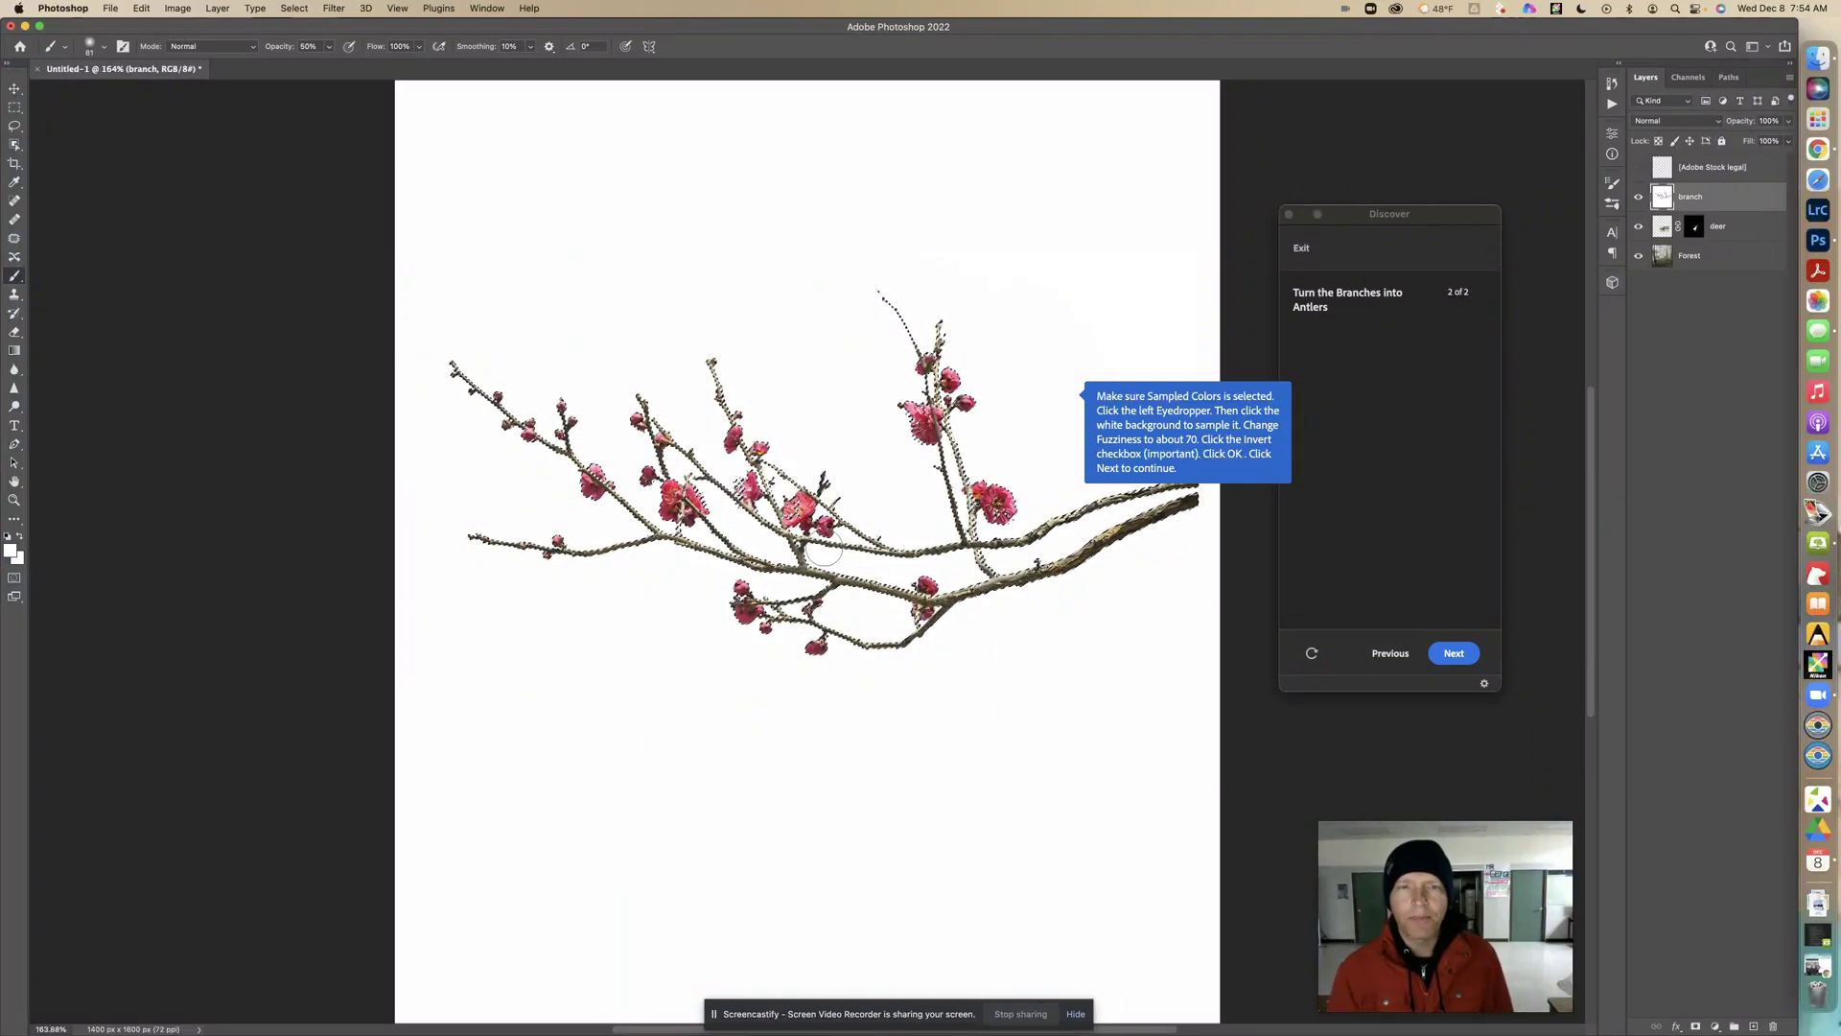
Add a layer mask to the branch layer from the selection and advance the tutorial to the Free Transform stage.
left_click(1454, 653)
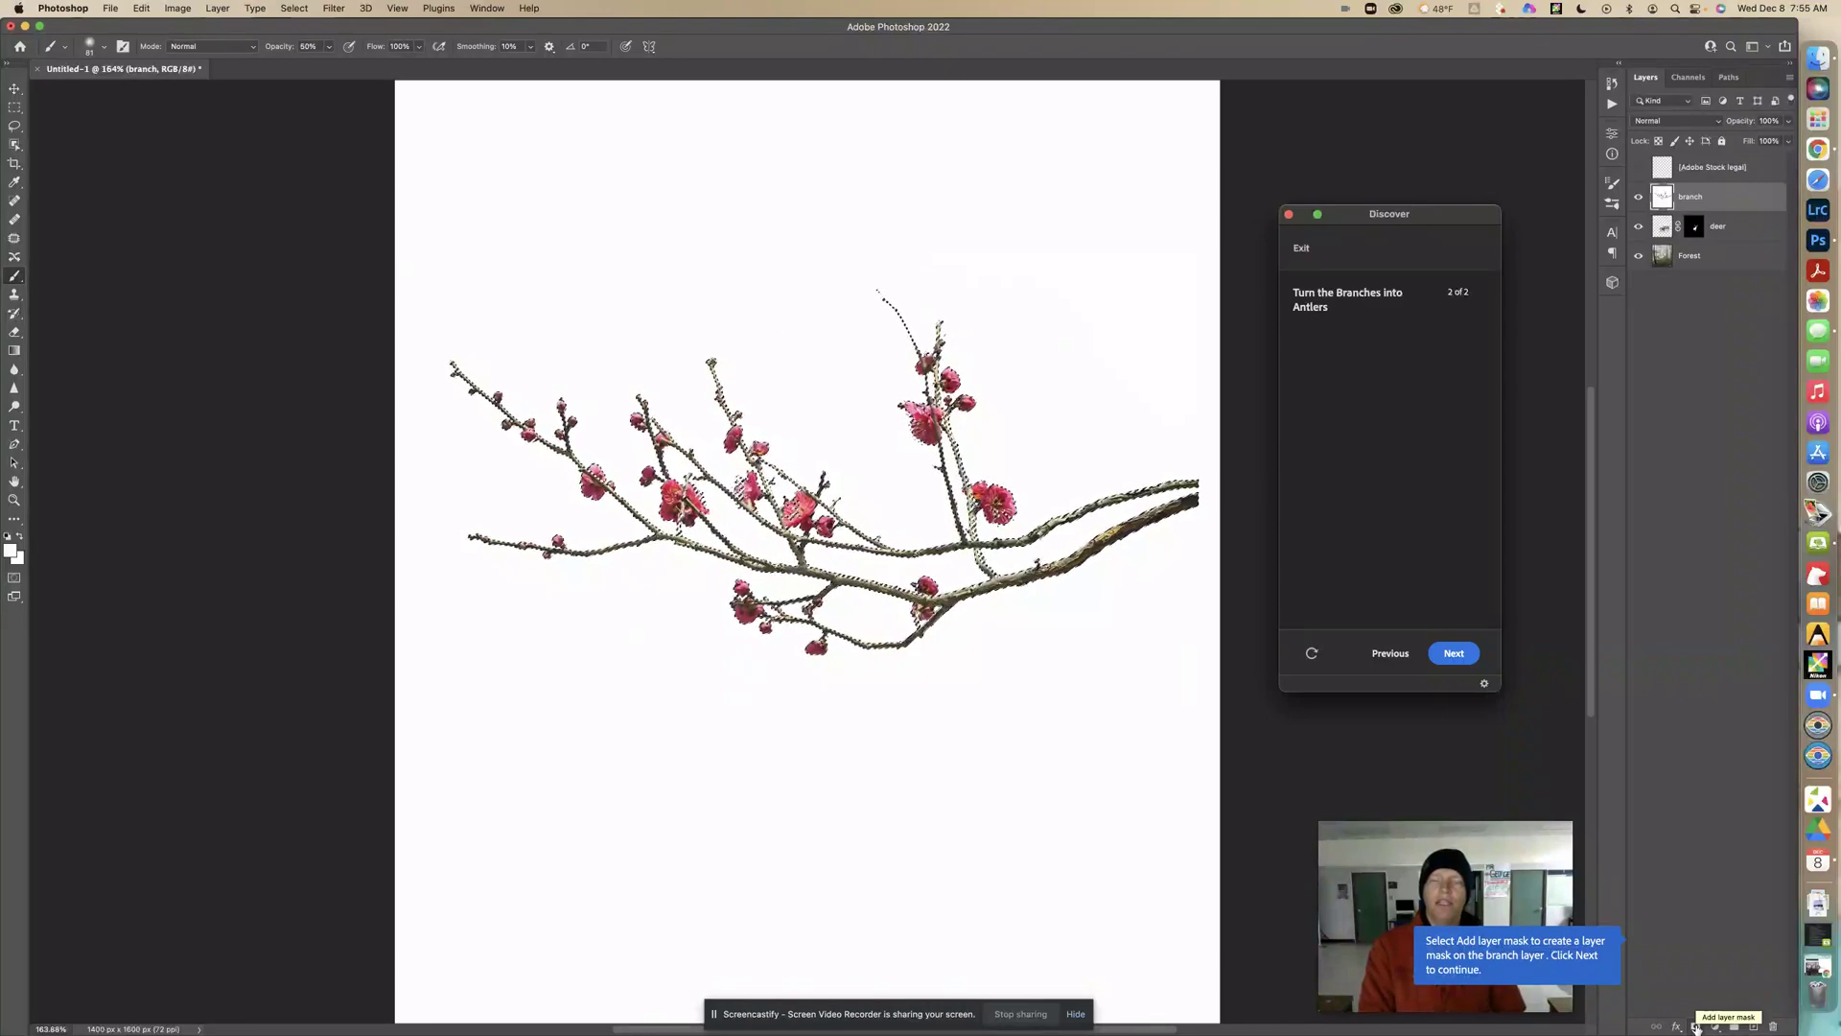
left_click(1695, 1027)
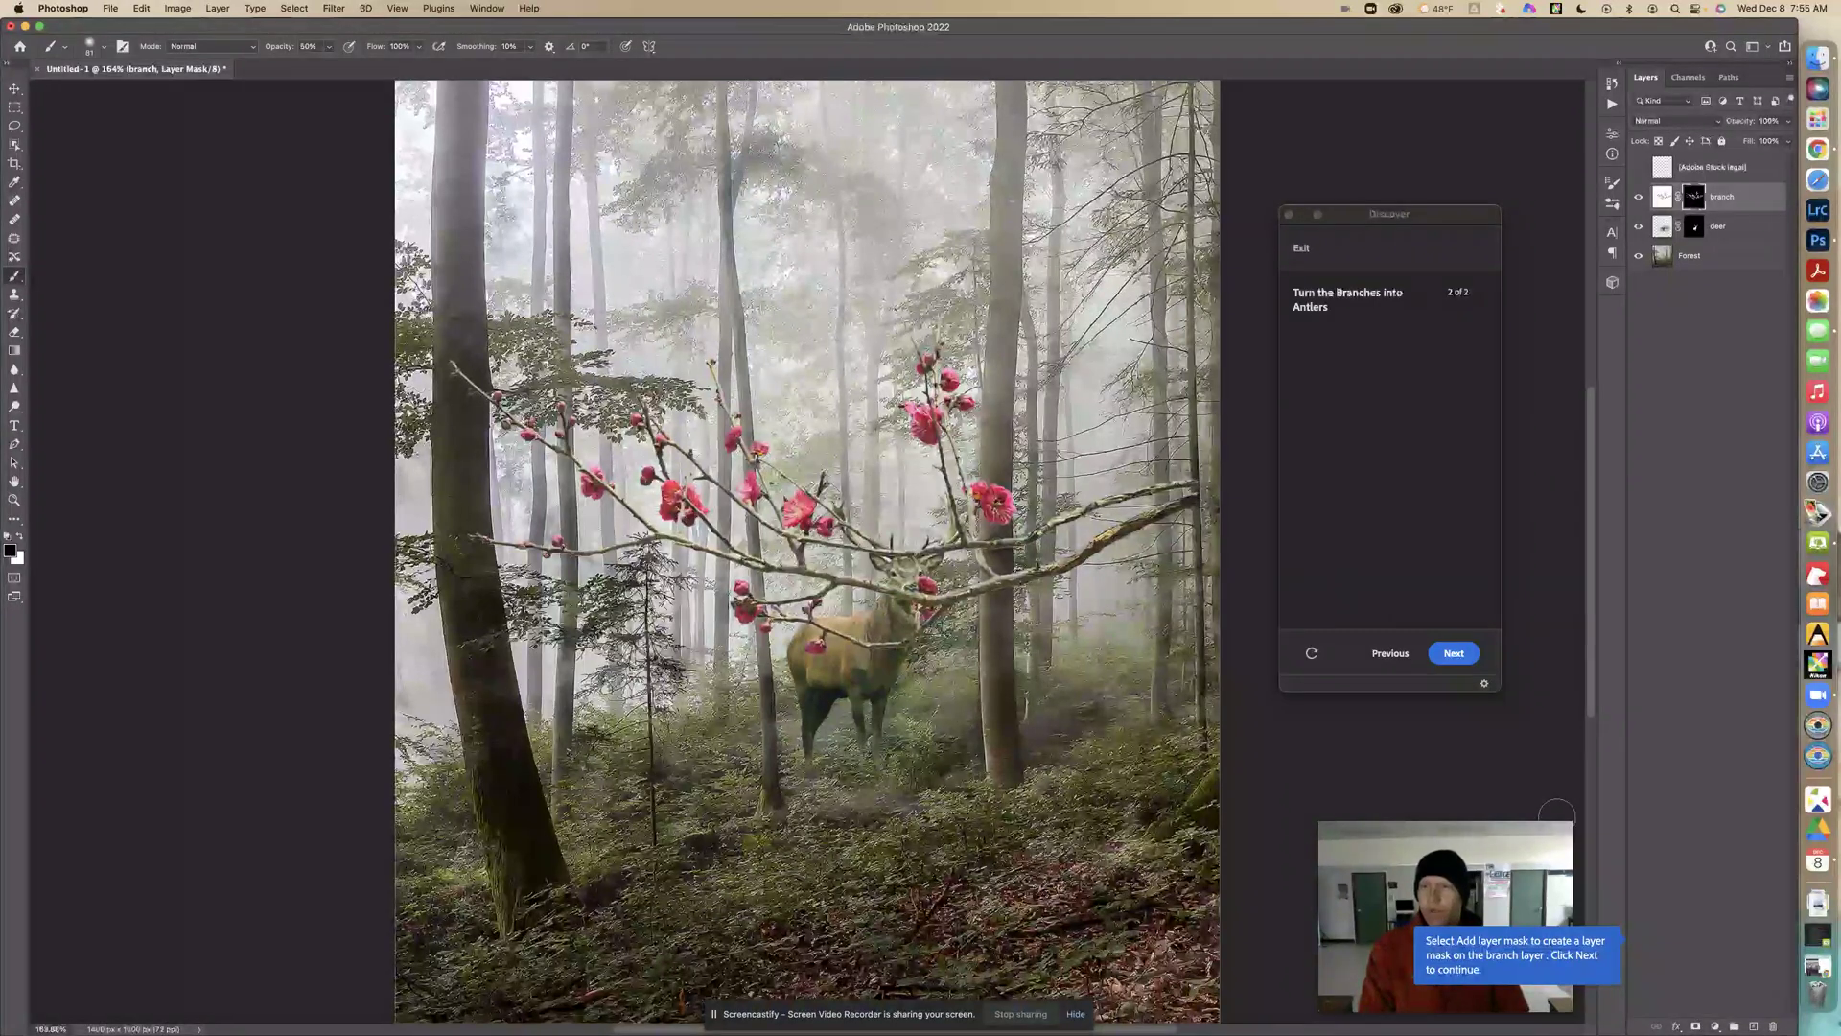
left_click(1455, 654)
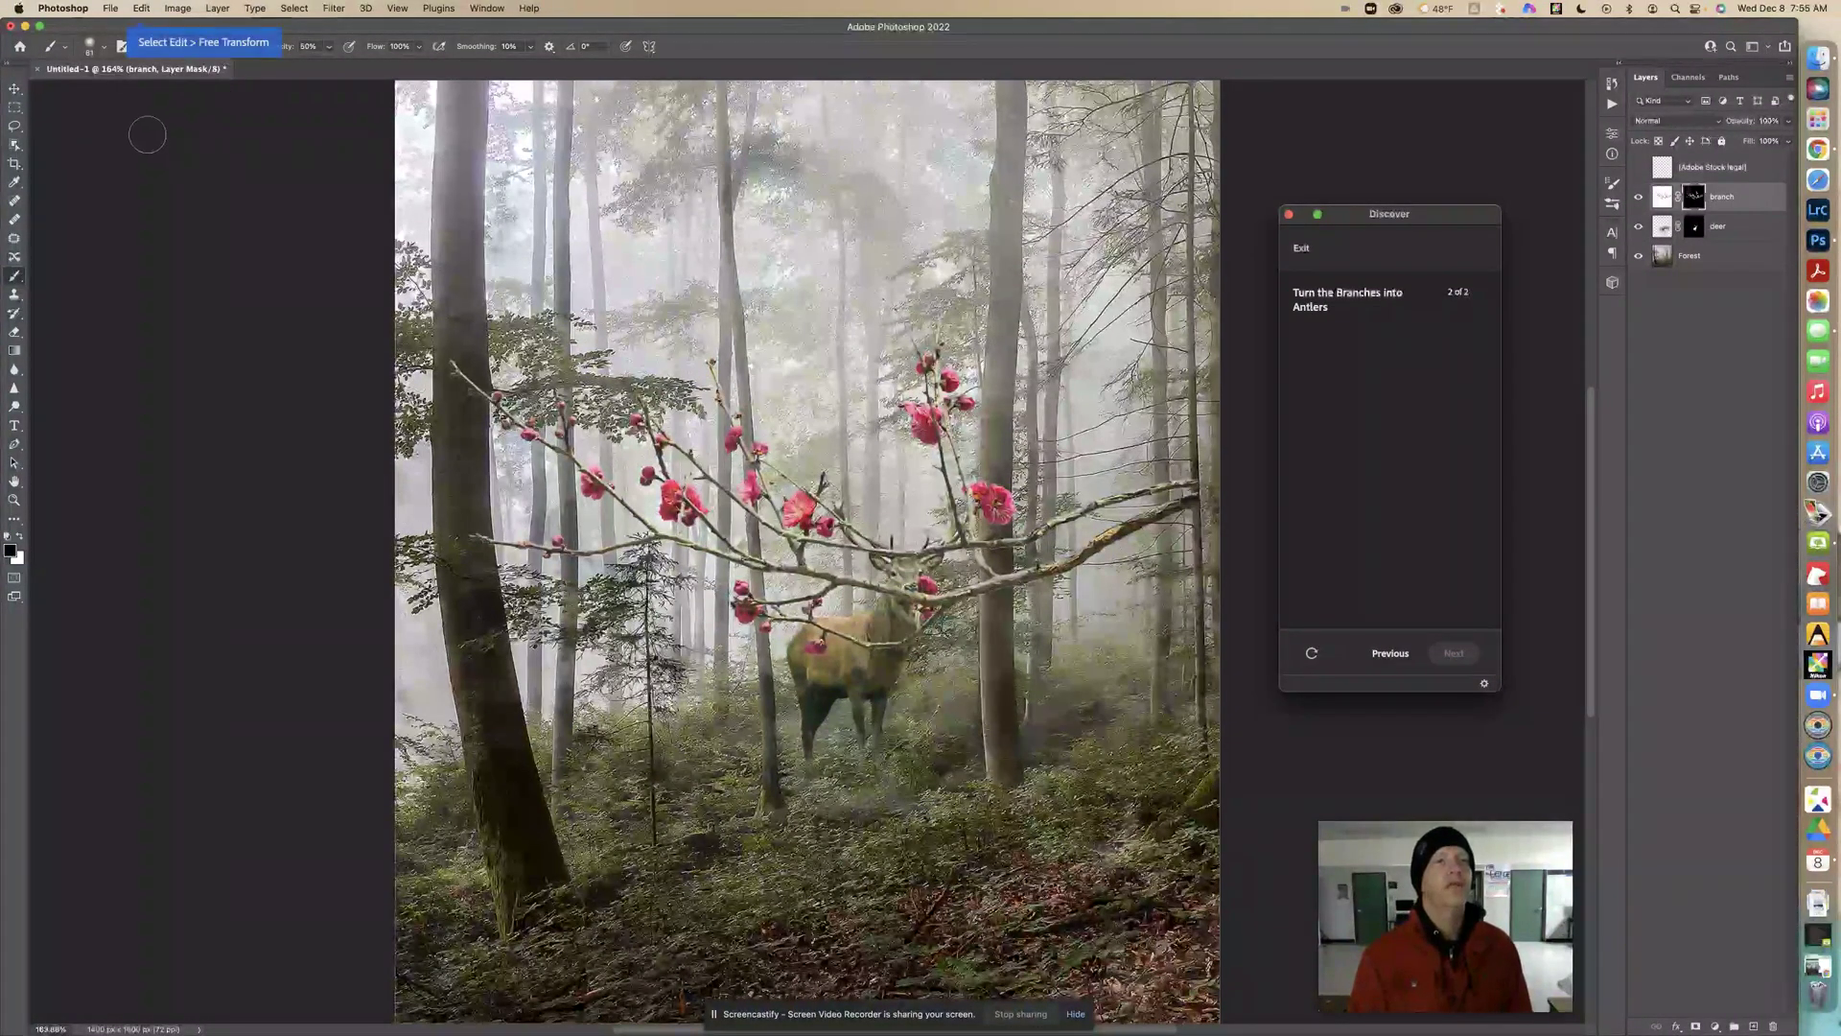
Scale the masked branch down to about 60% with Free Transform and switch to the Move tool.
left_click(142, 9)
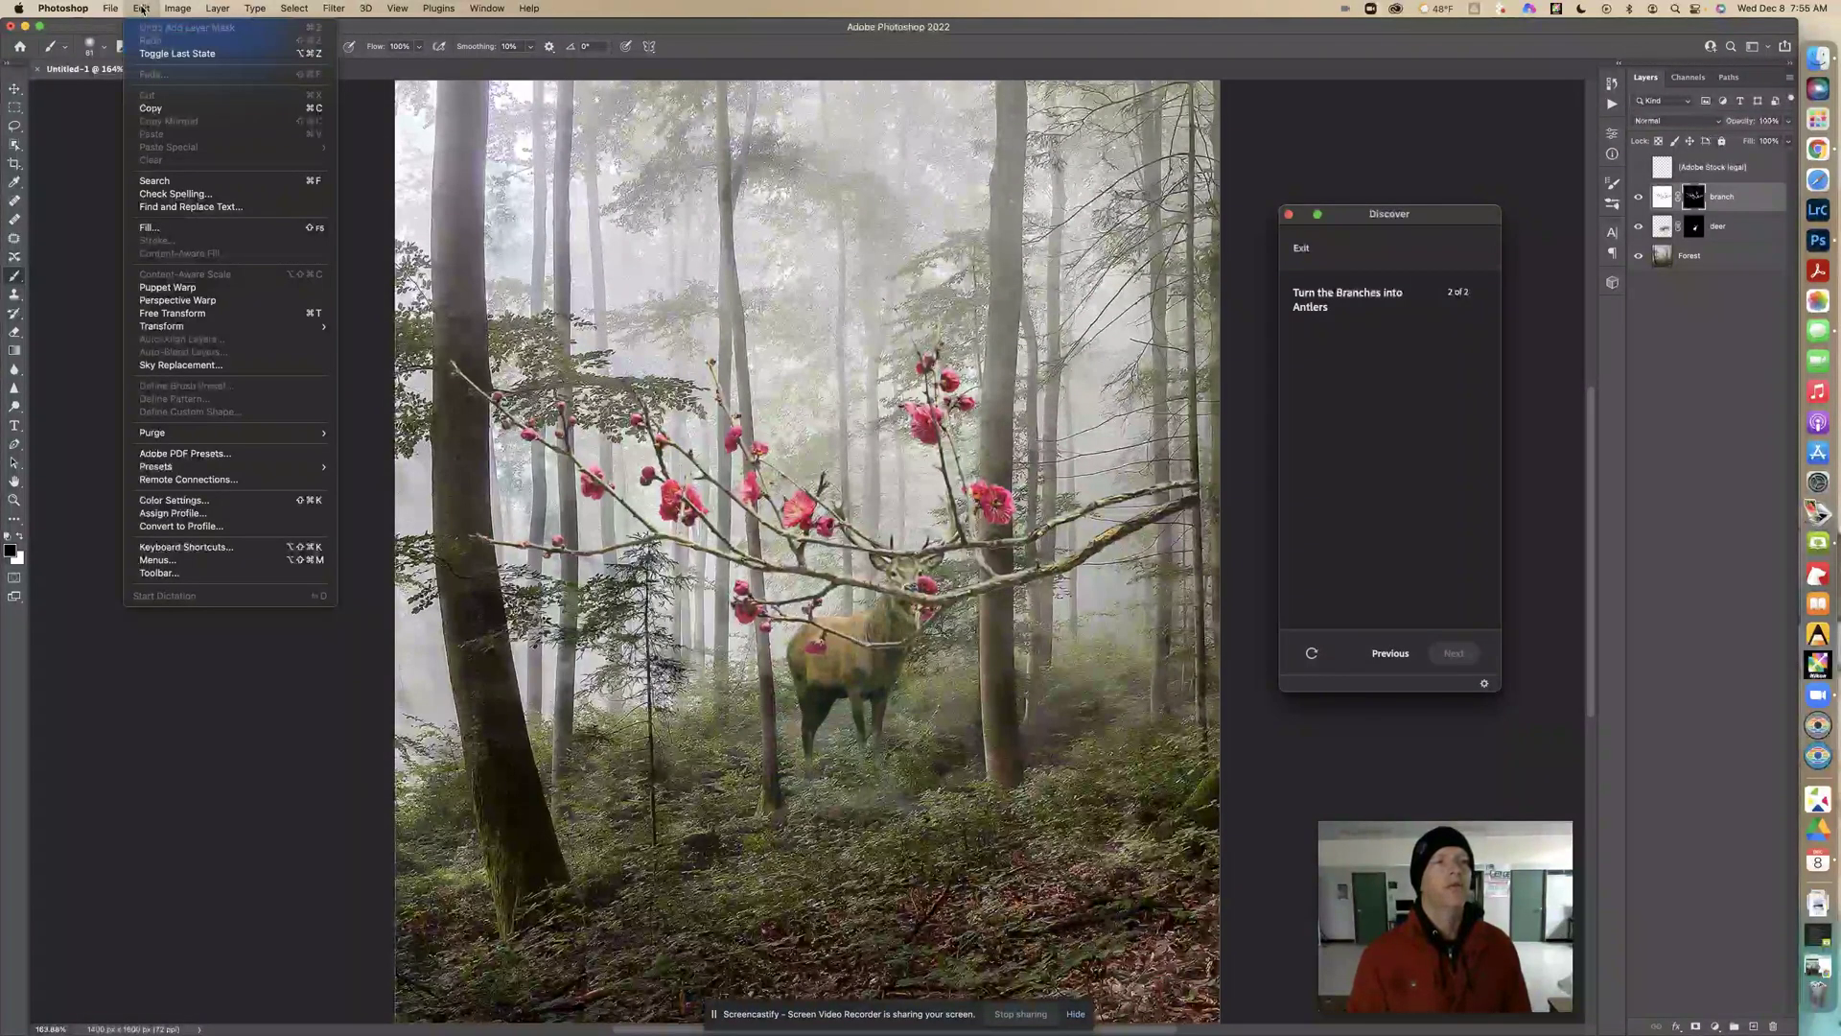
left_click(213, 318)
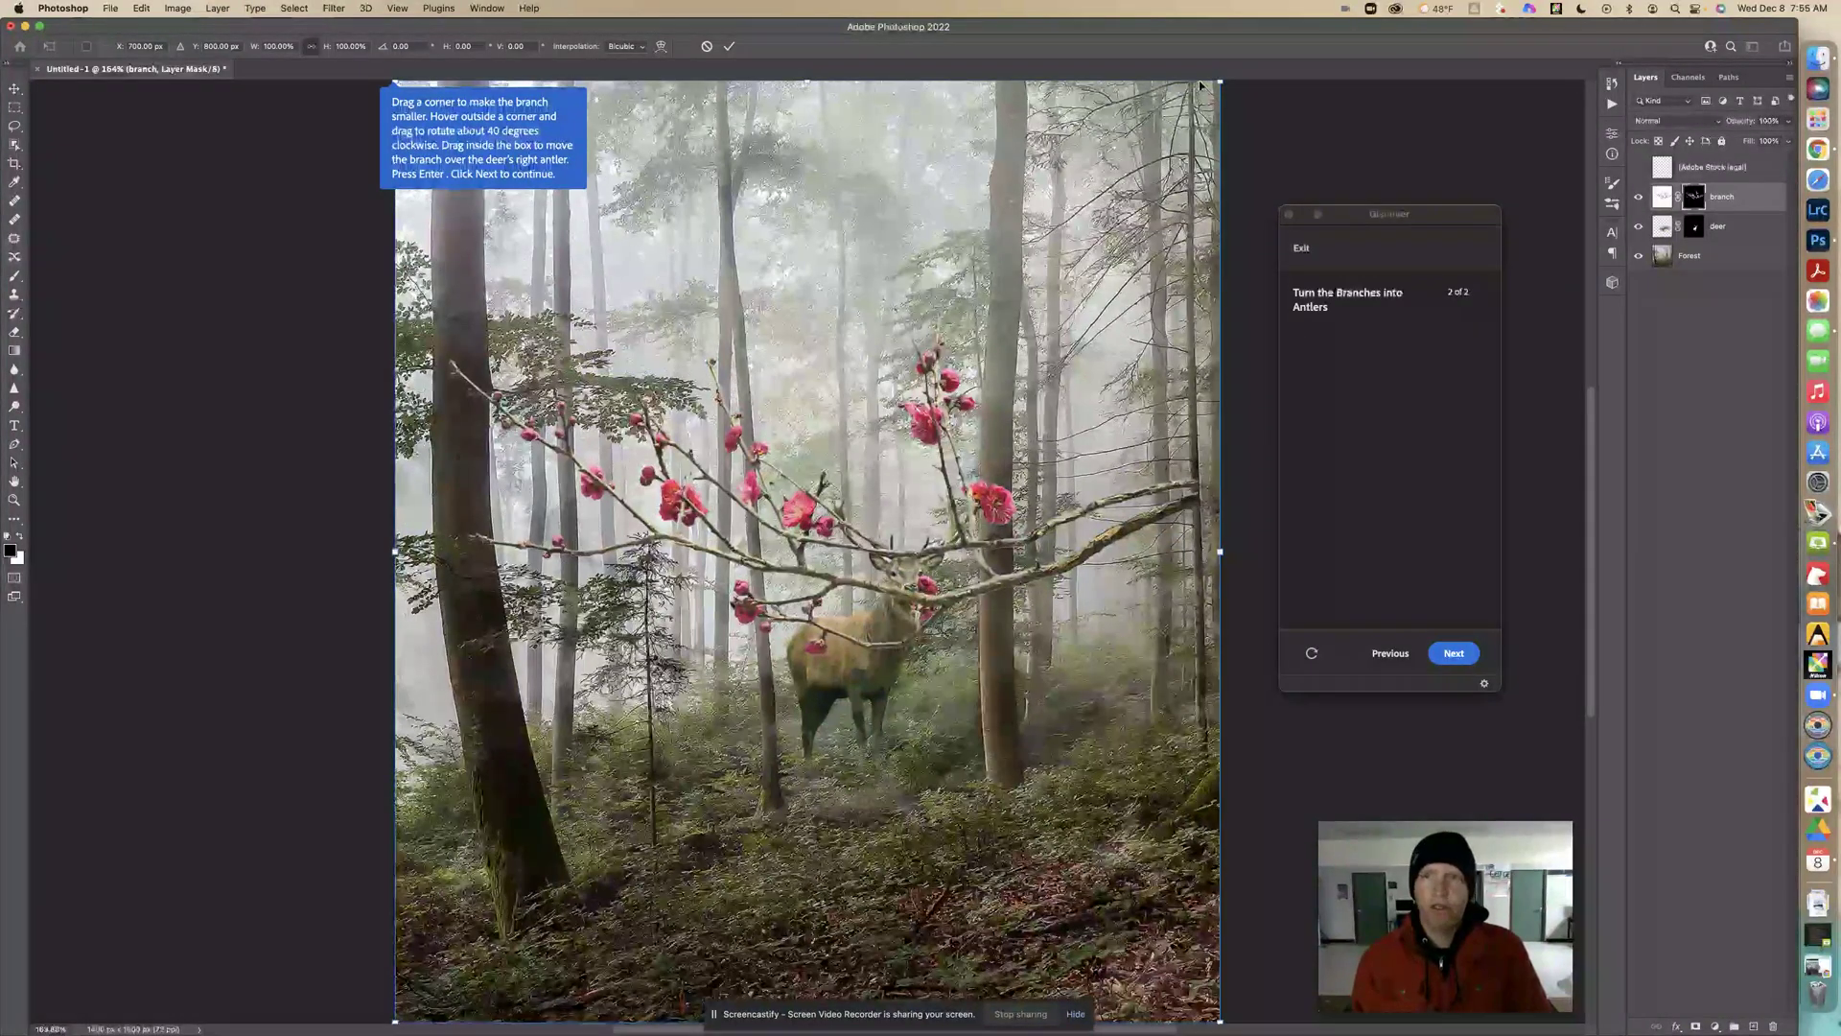
left_click_drag(1219, 82, 887, 458)
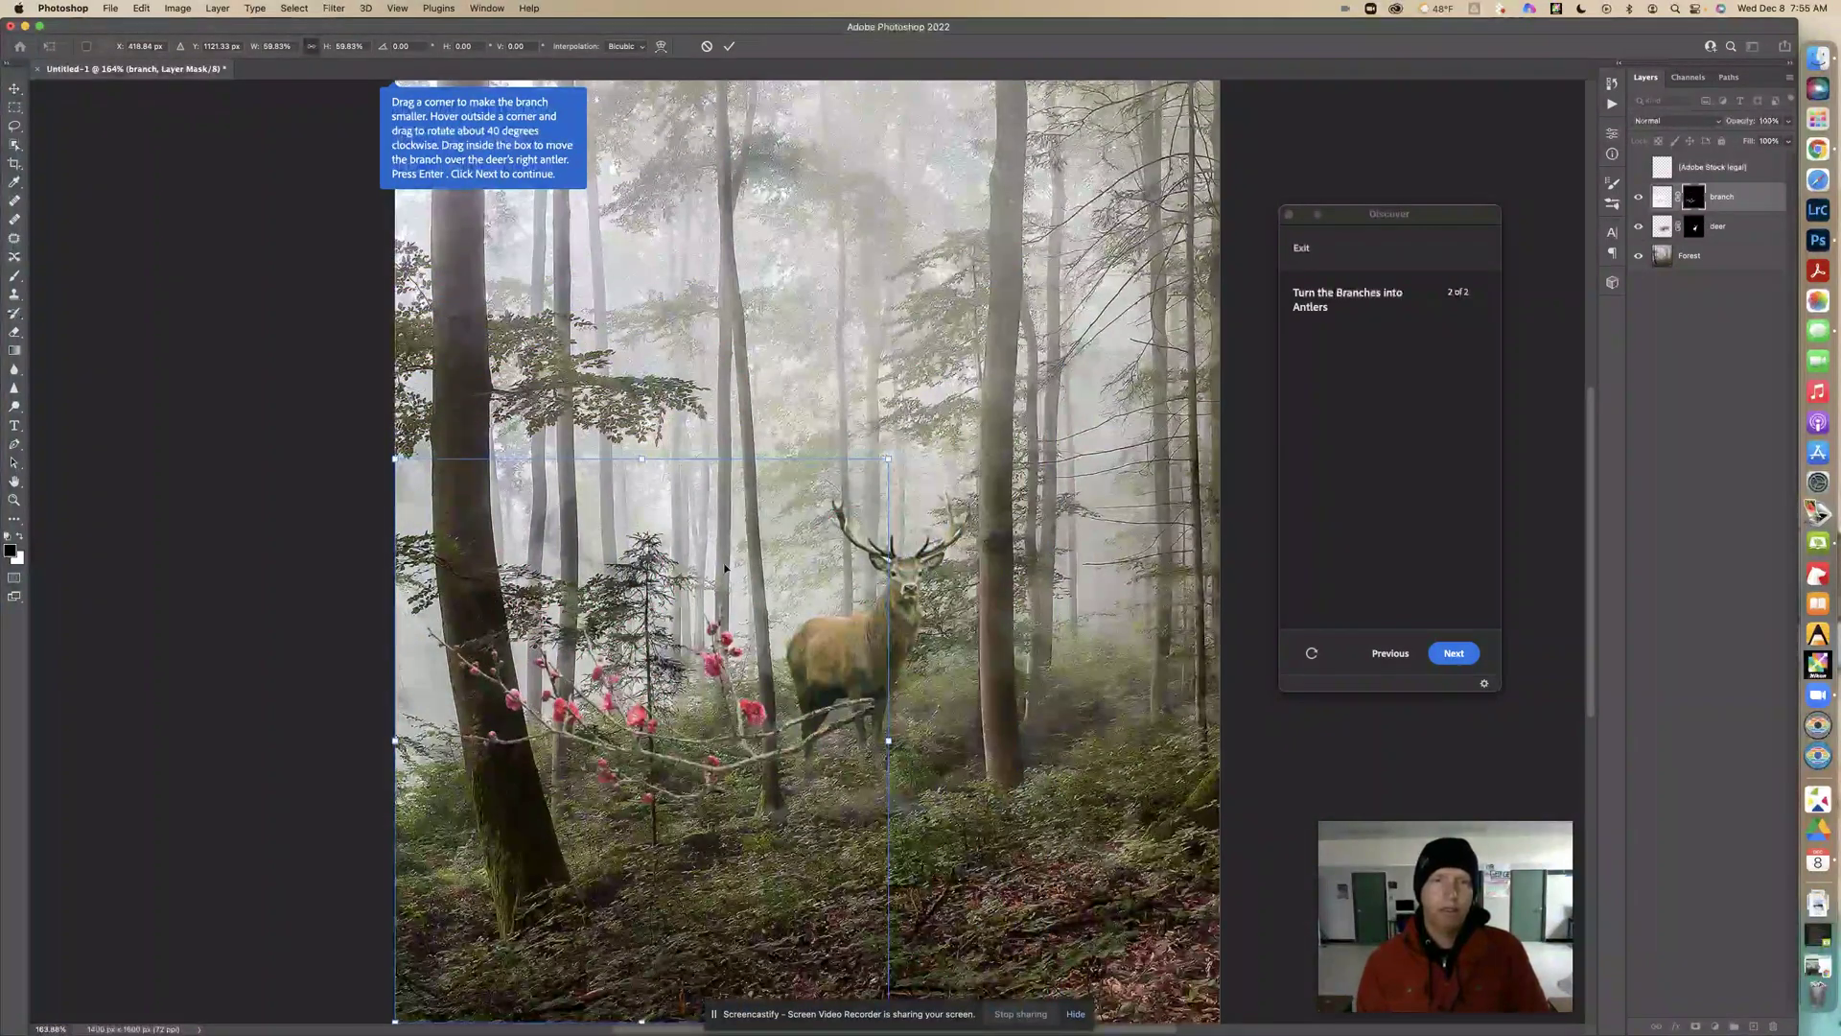
left_click(15, 90)
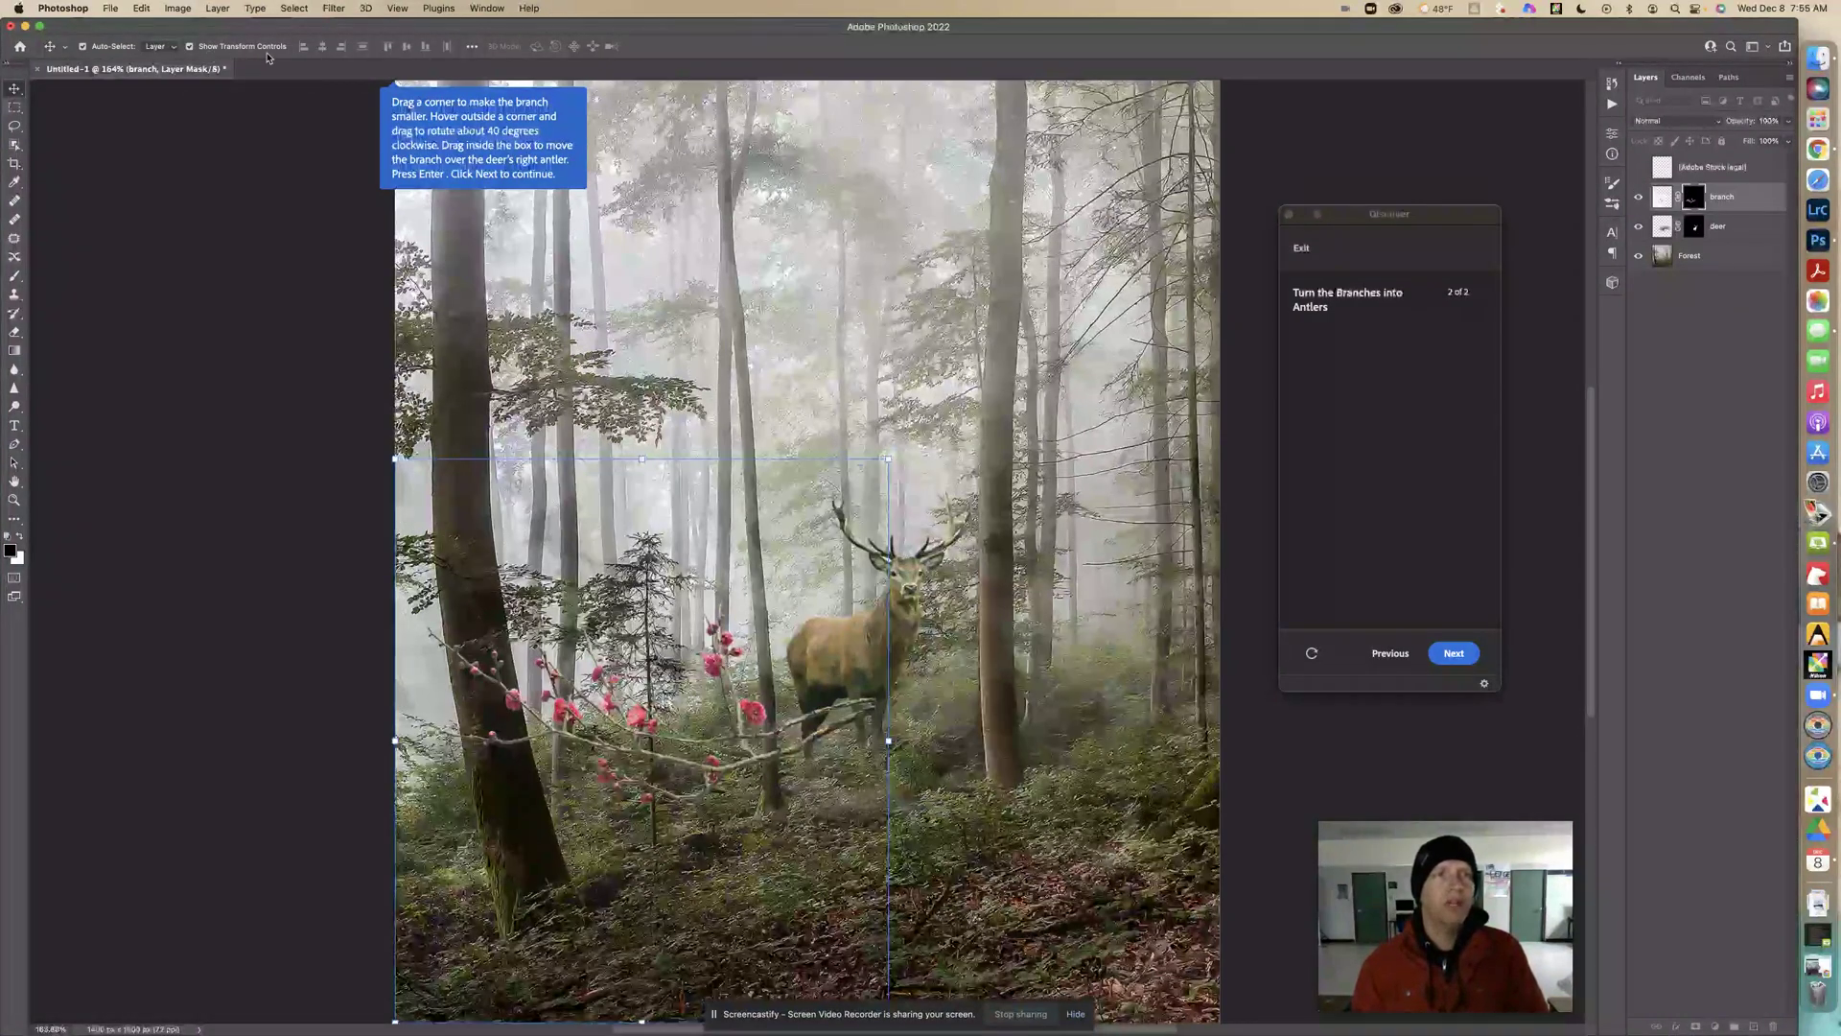
left_click(728, 594)
left_click_drag(728, 595, 750, 562)
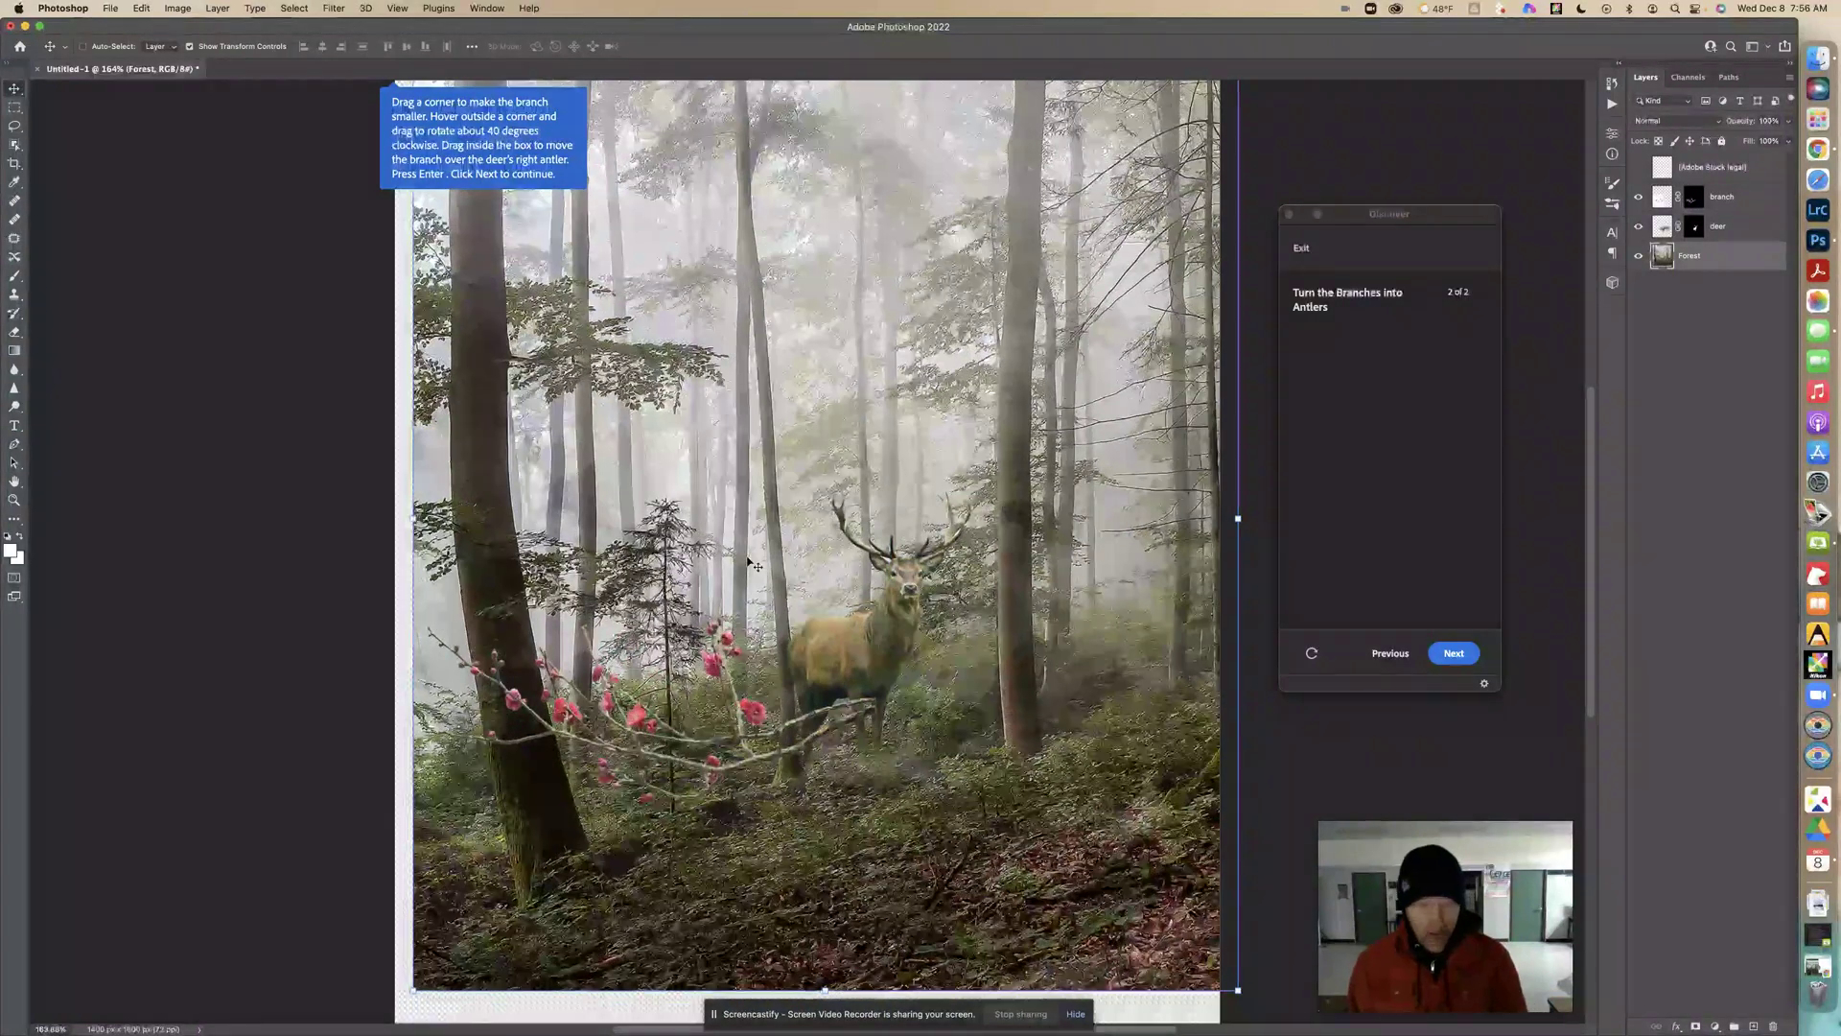
key("super+z")
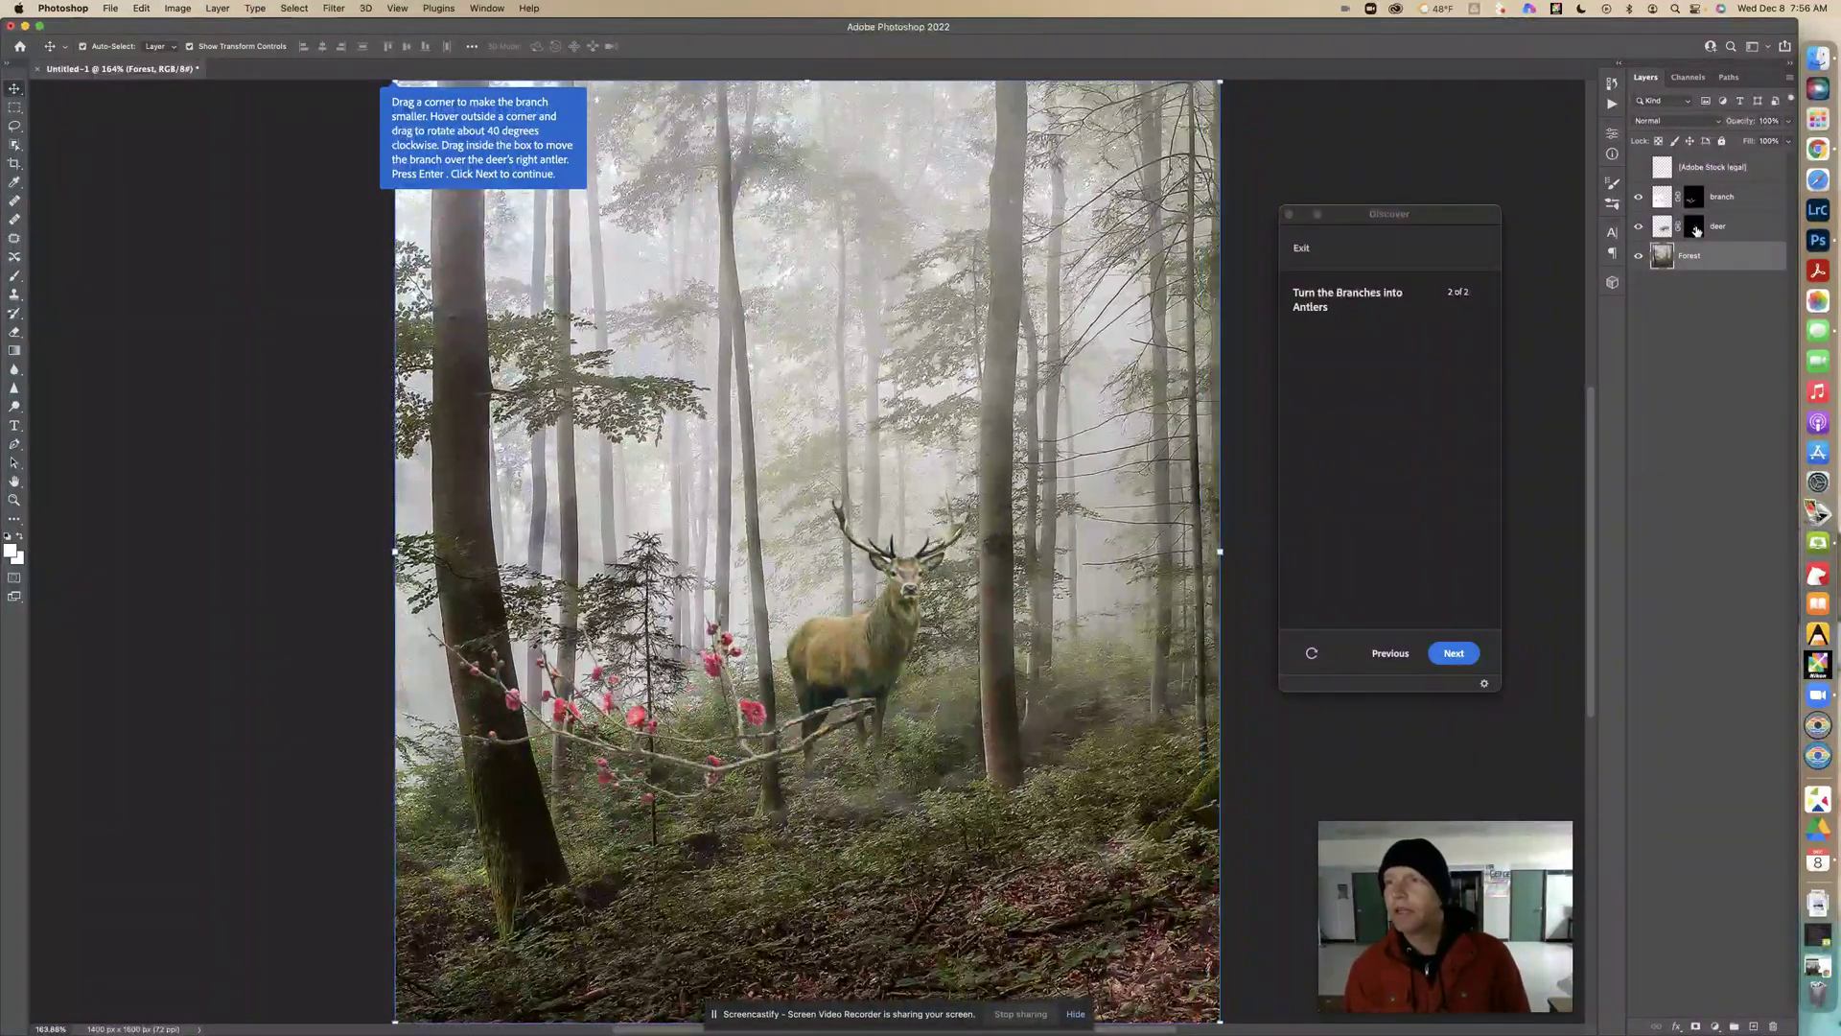
left_click(1694, 199)
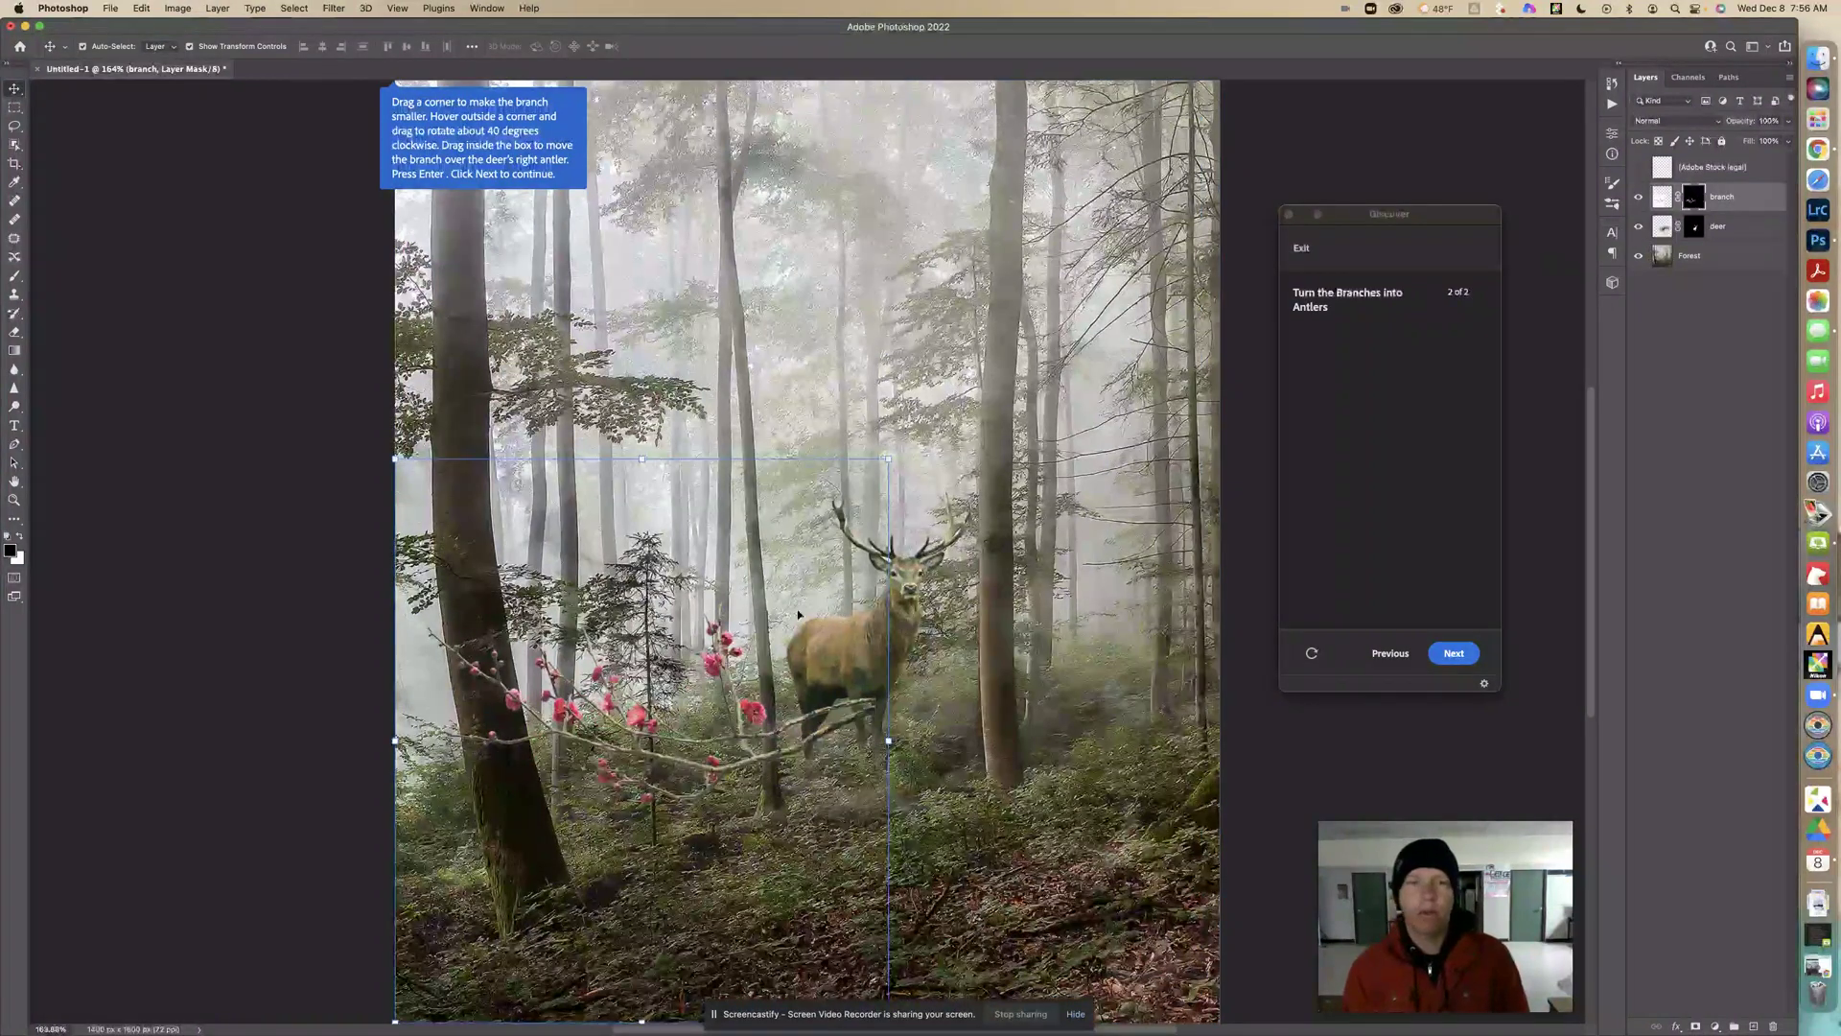
left_click(712, 549)
left_click_drag(712, 549, 737, 537)
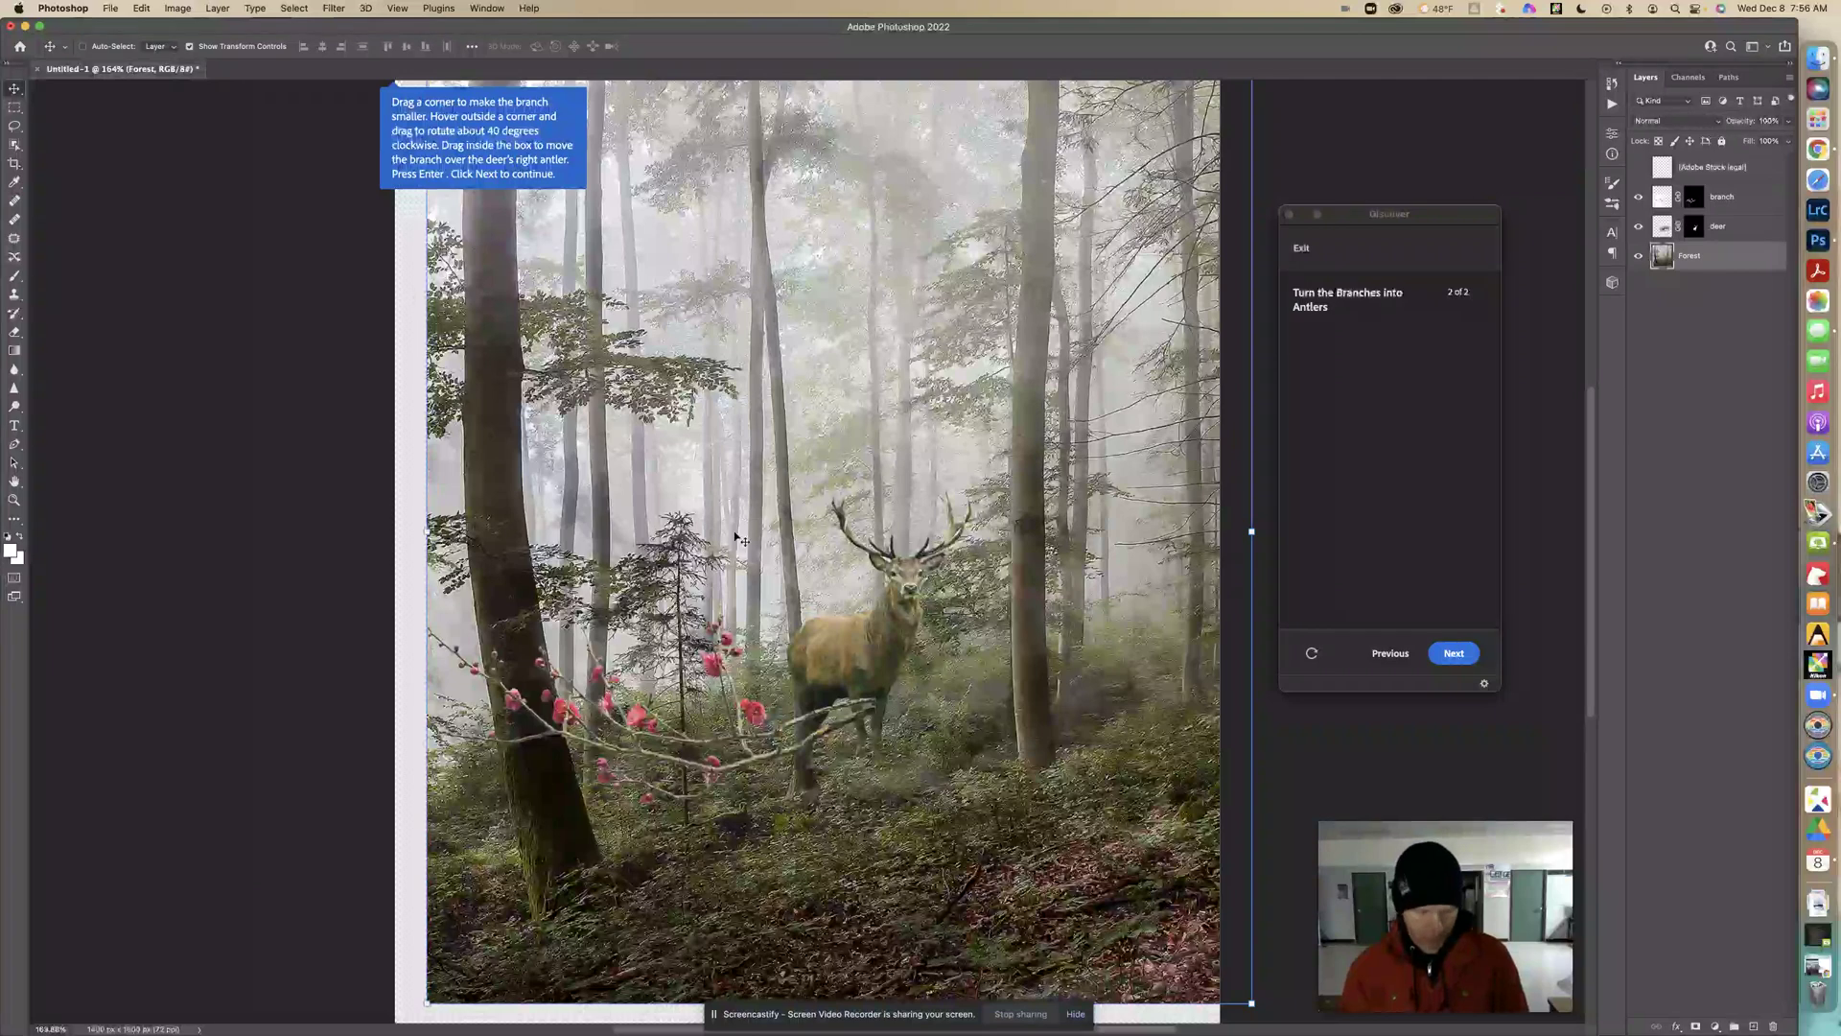
key("super+z")
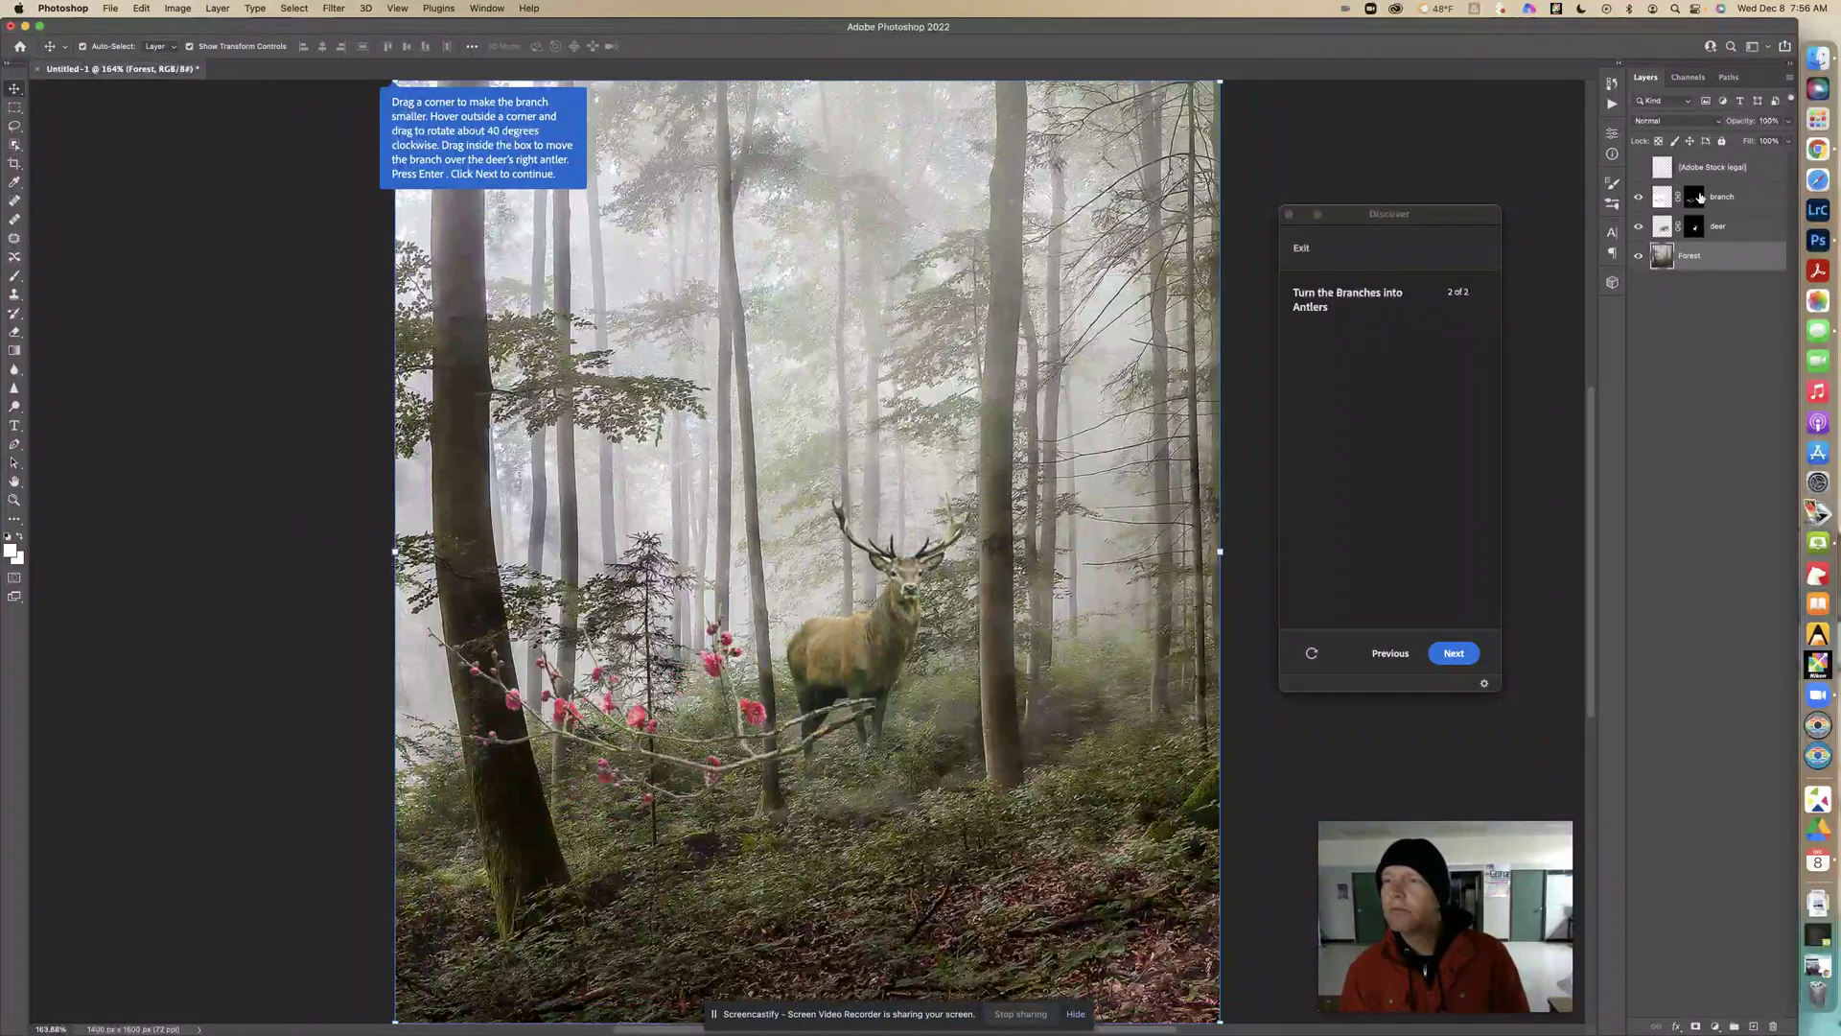
Move the branch up to the deer's head, scale it to about 69% and rotate it about 40° clockwise over the right antler.
left_click(1694, 197)
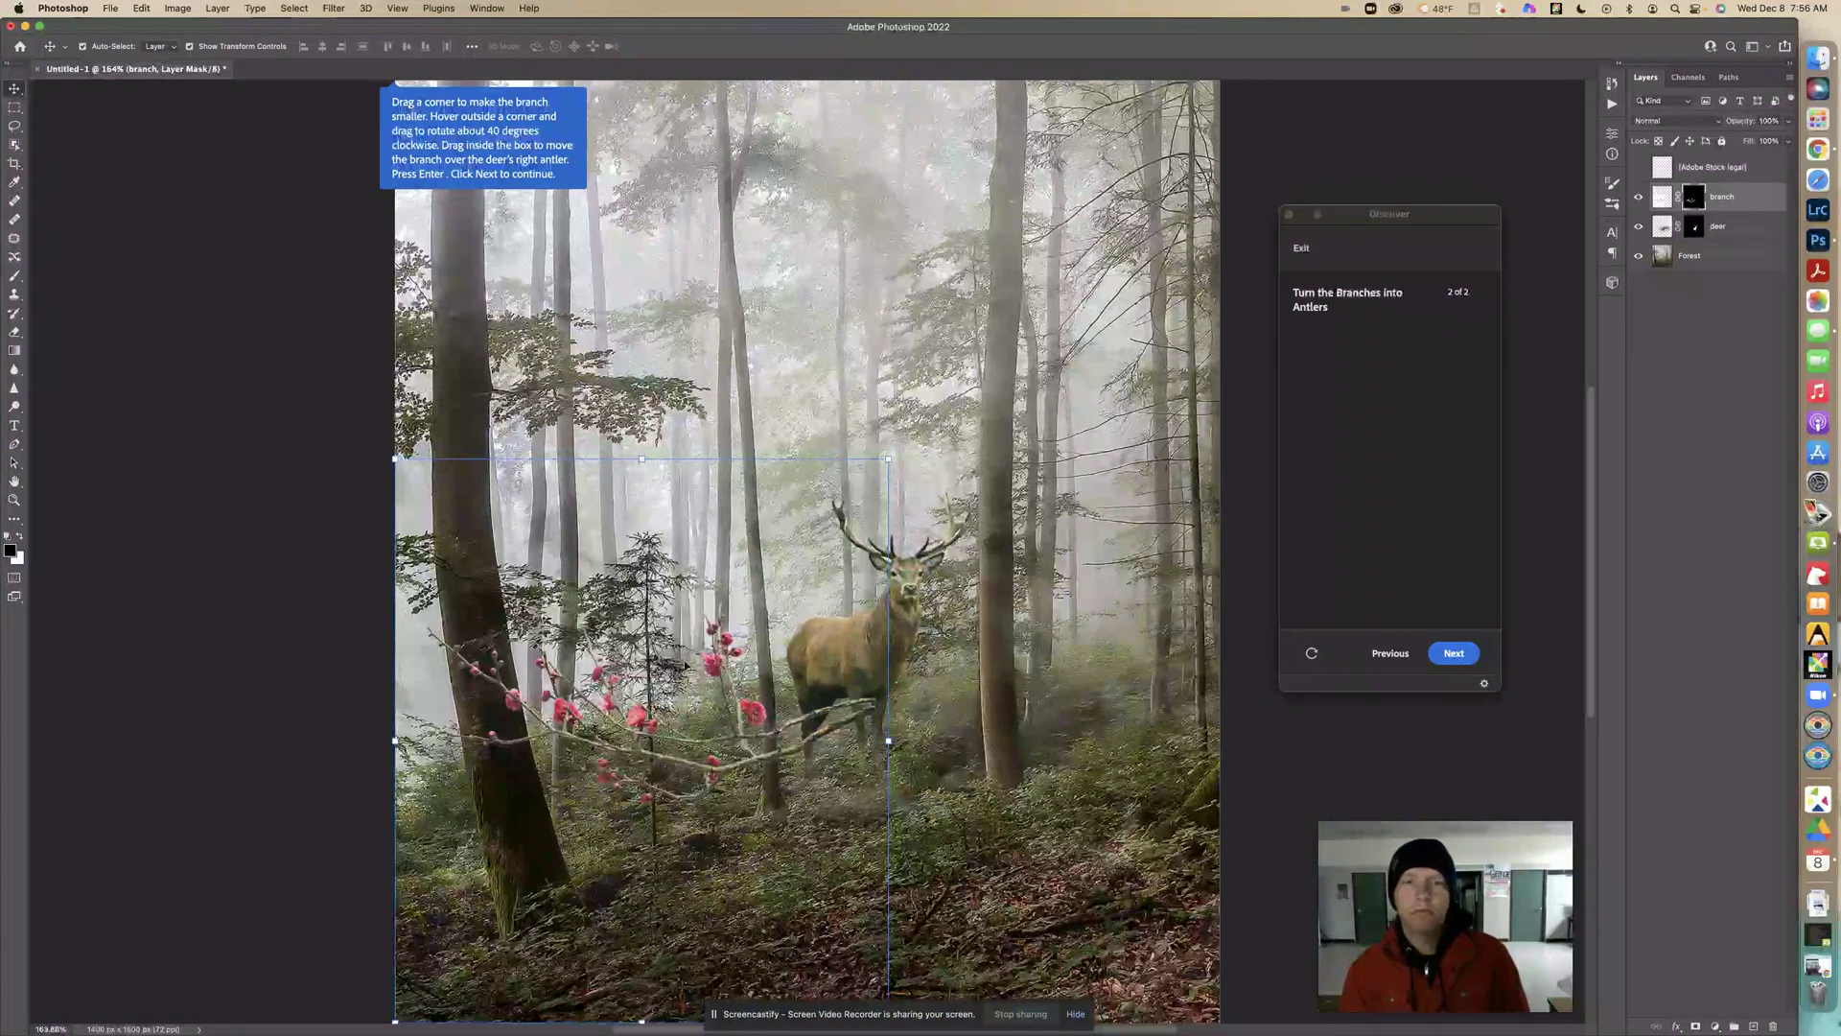
left_click_drag(689, 663, 796, 428)
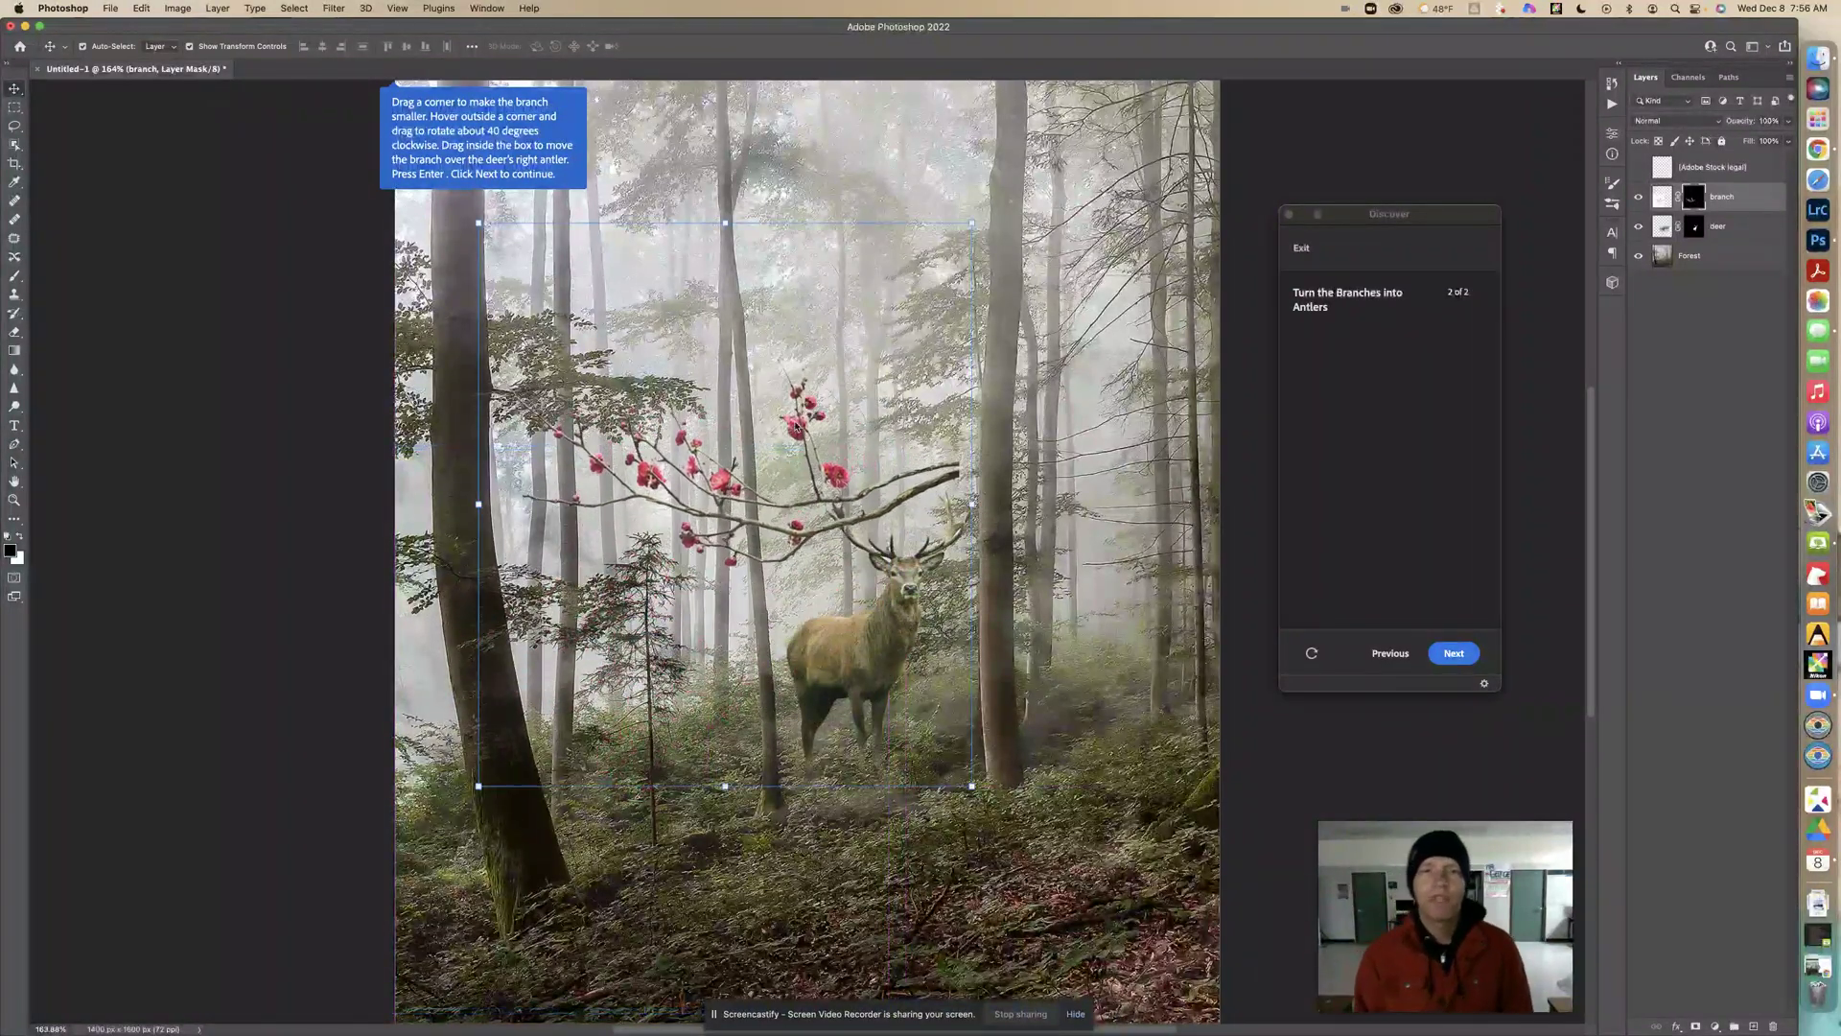
left_click_drag(964, 228, 864, 422)
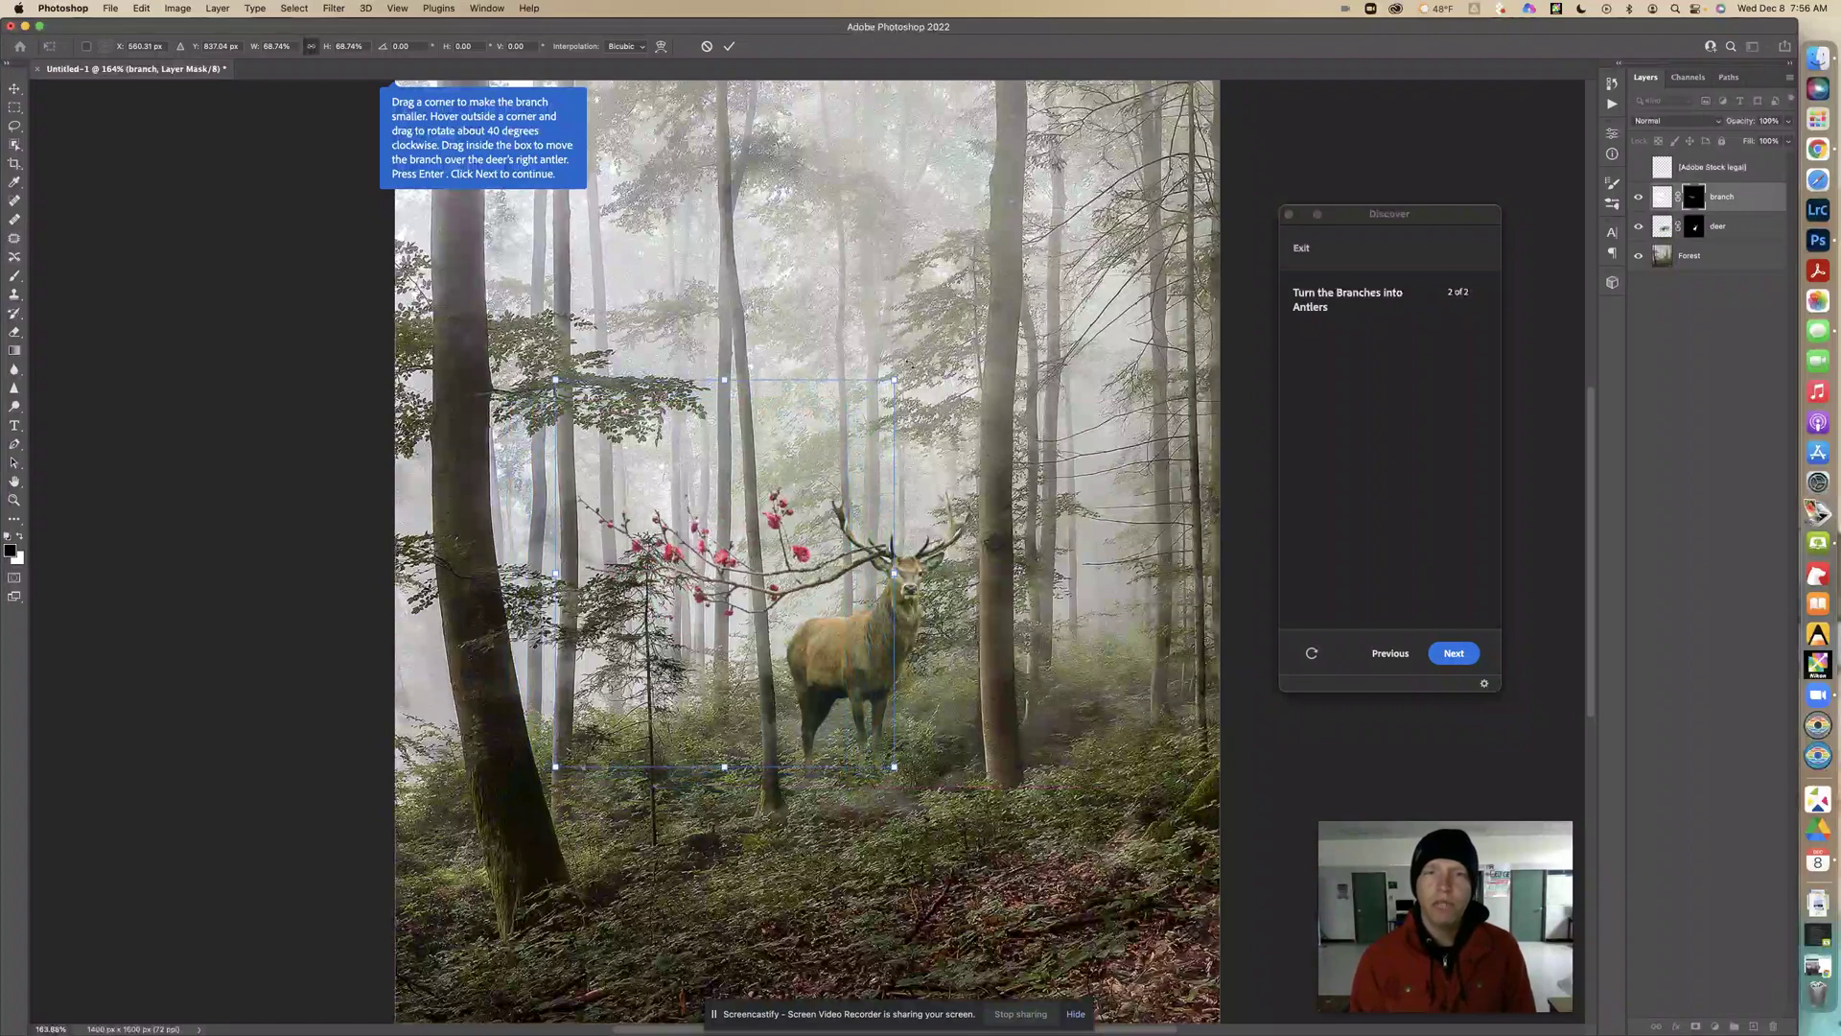
left_click_drag(908, 361, 973, 535)
left_click_drag(797, 597, 838, 499)
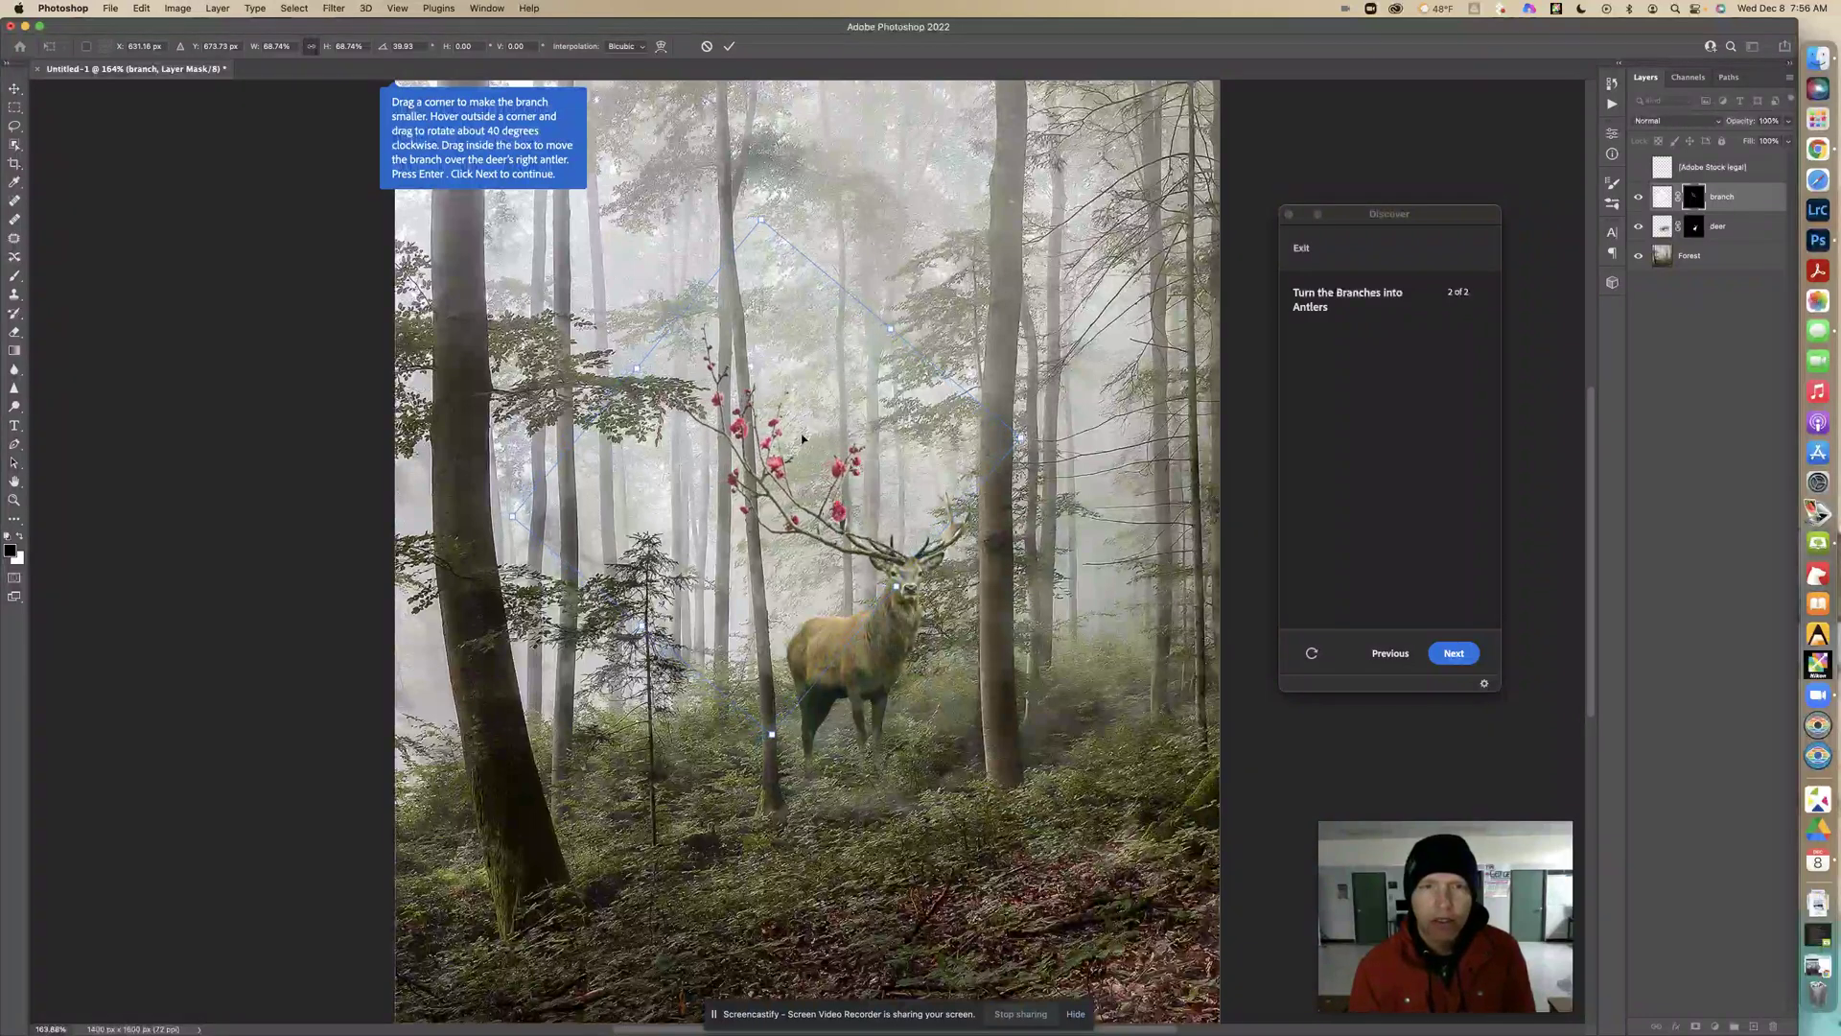
Reduce the branch's scale to about 33% and position it over the deer's right antler.
left_click_drag(771, 215, 773, 284)
mouse_move(719, 494)
left_mouse_down()
mouse_move(754, 523)
mouse_move(753, 502)
left_mouse_up()
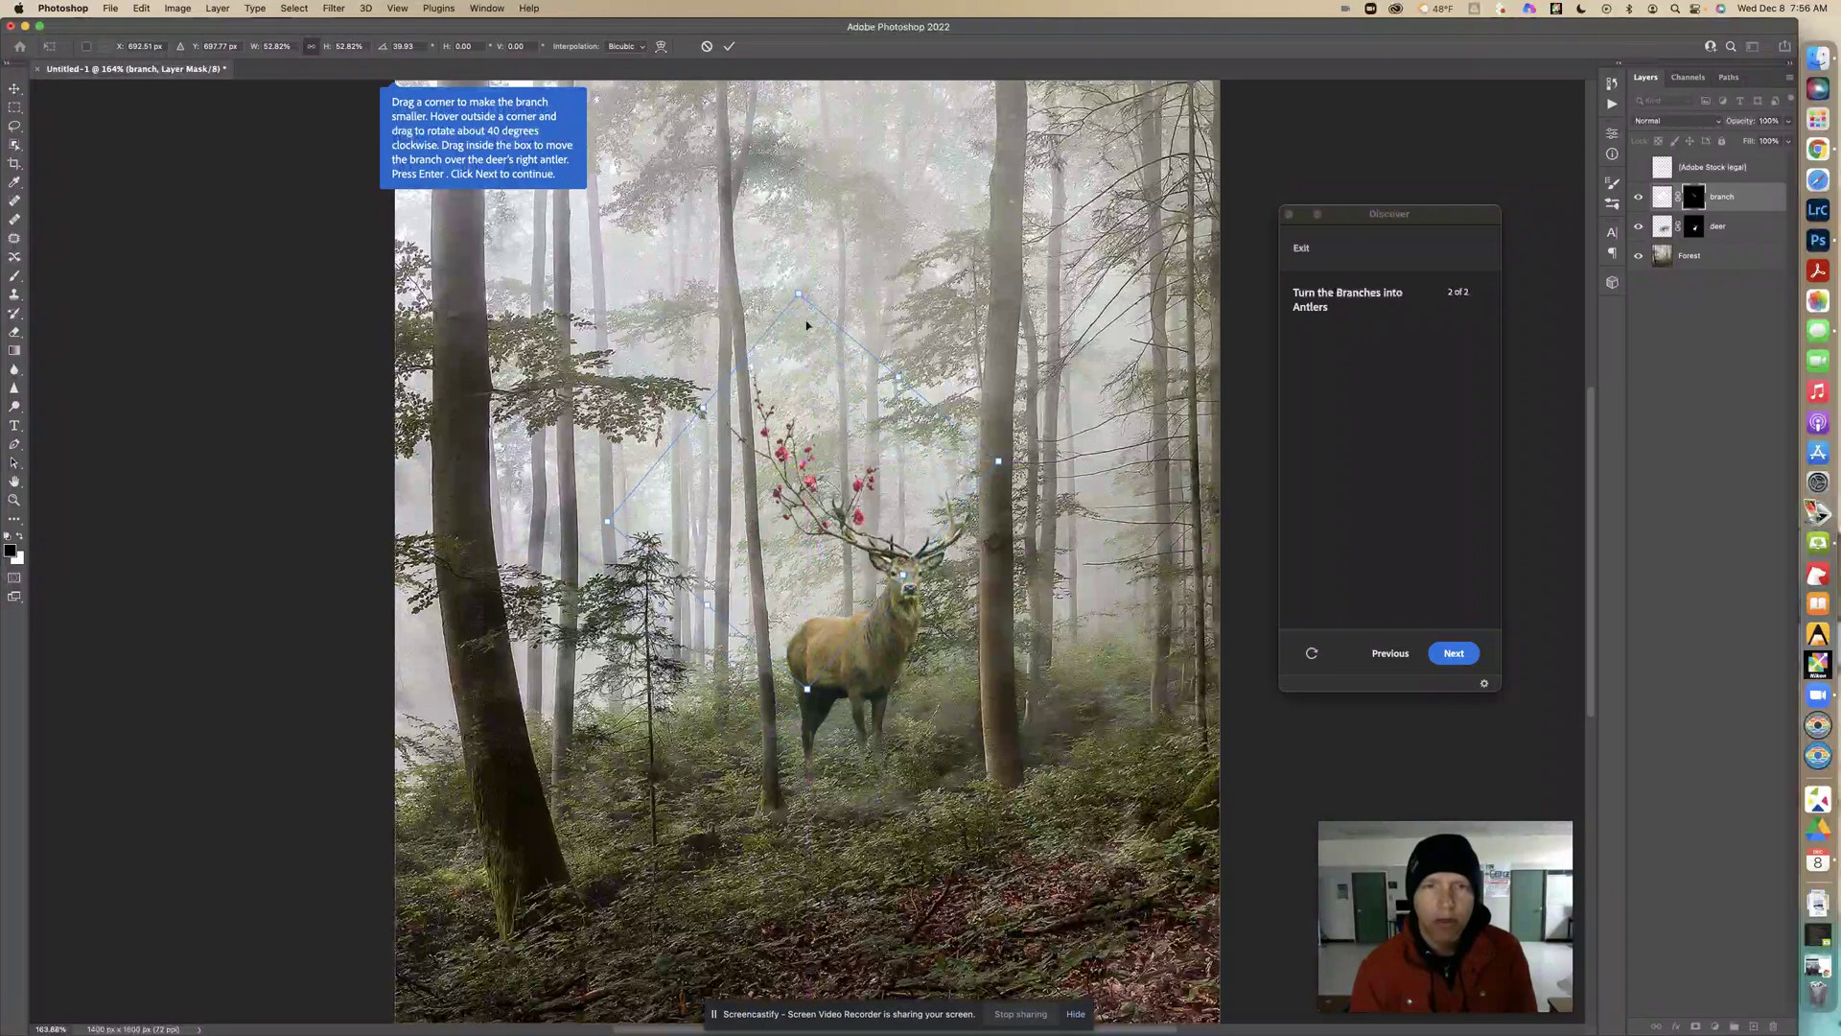
left_click_drag(801, 293, 813, 370)
left_click_drag(786, 450, 793, 427)
left_click_drag(808, 347, 811, 401)
left_click_drag(777, 508, 788, 492)
left_click_drag(821, 382, 824, 390)
left_click_drag(802, 464, 808, 475)
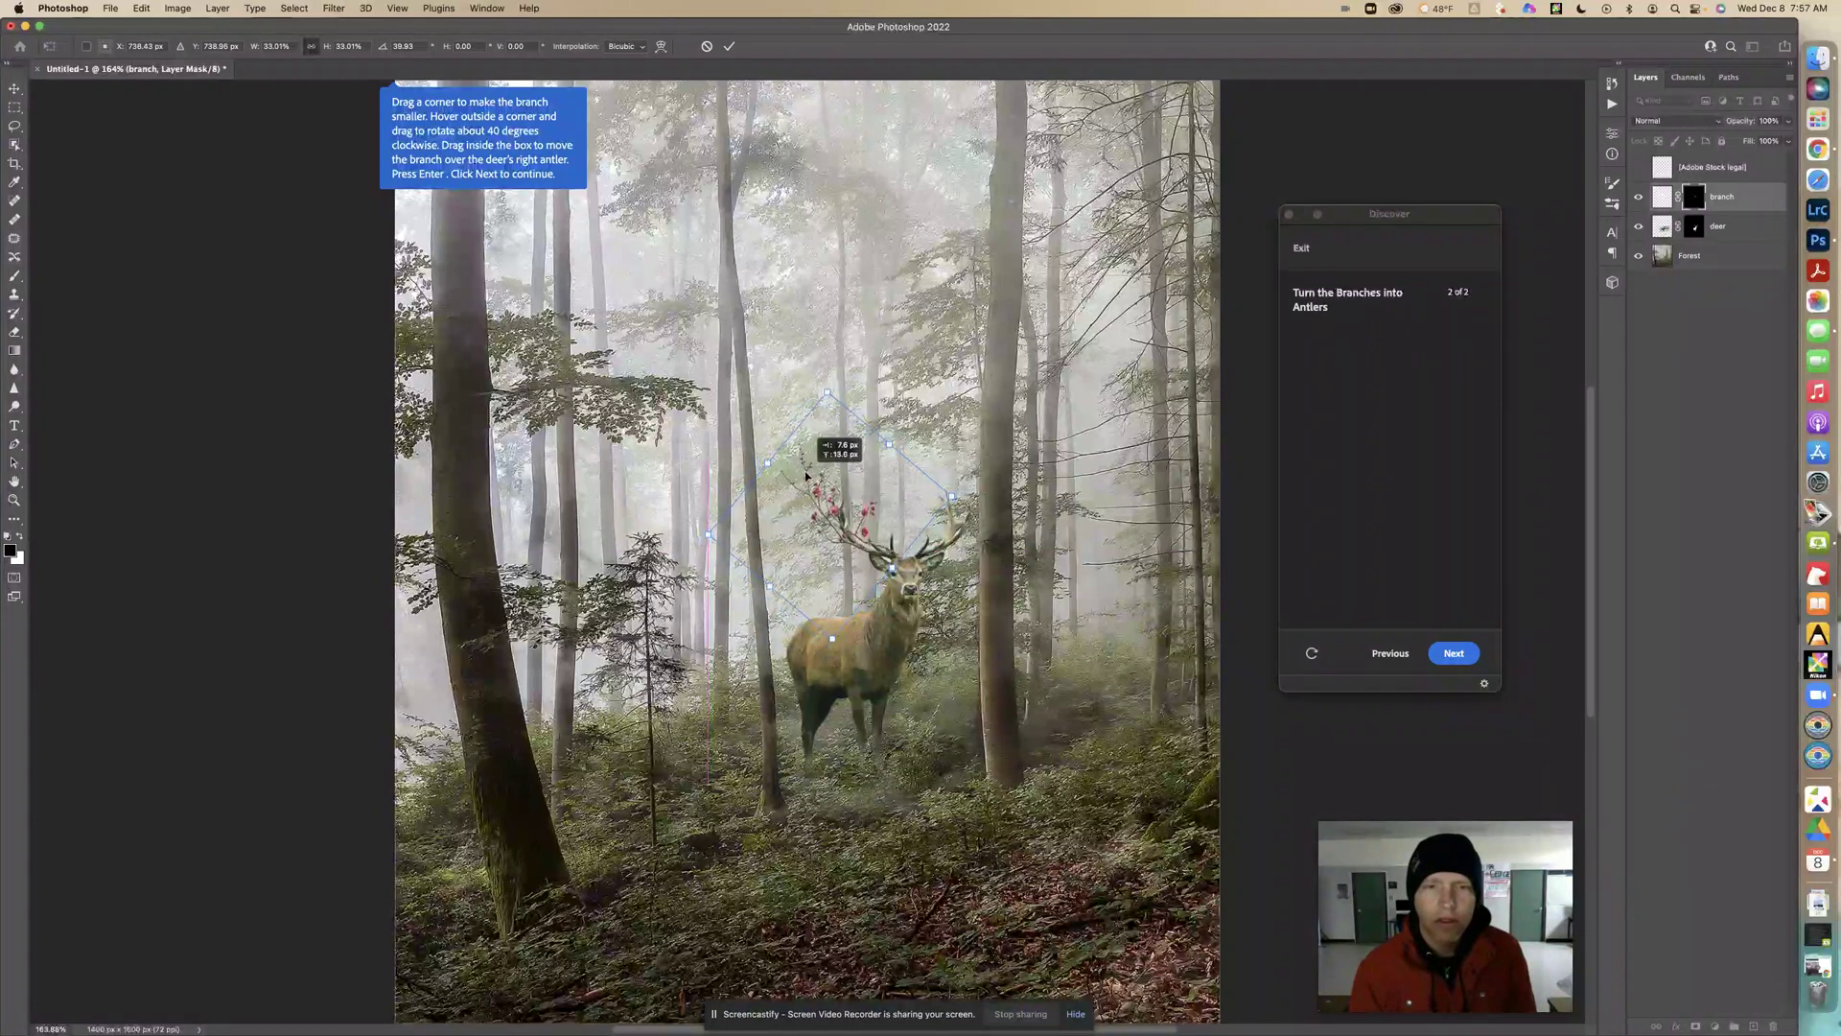
left_click_drag(802, 478, 800, 479)
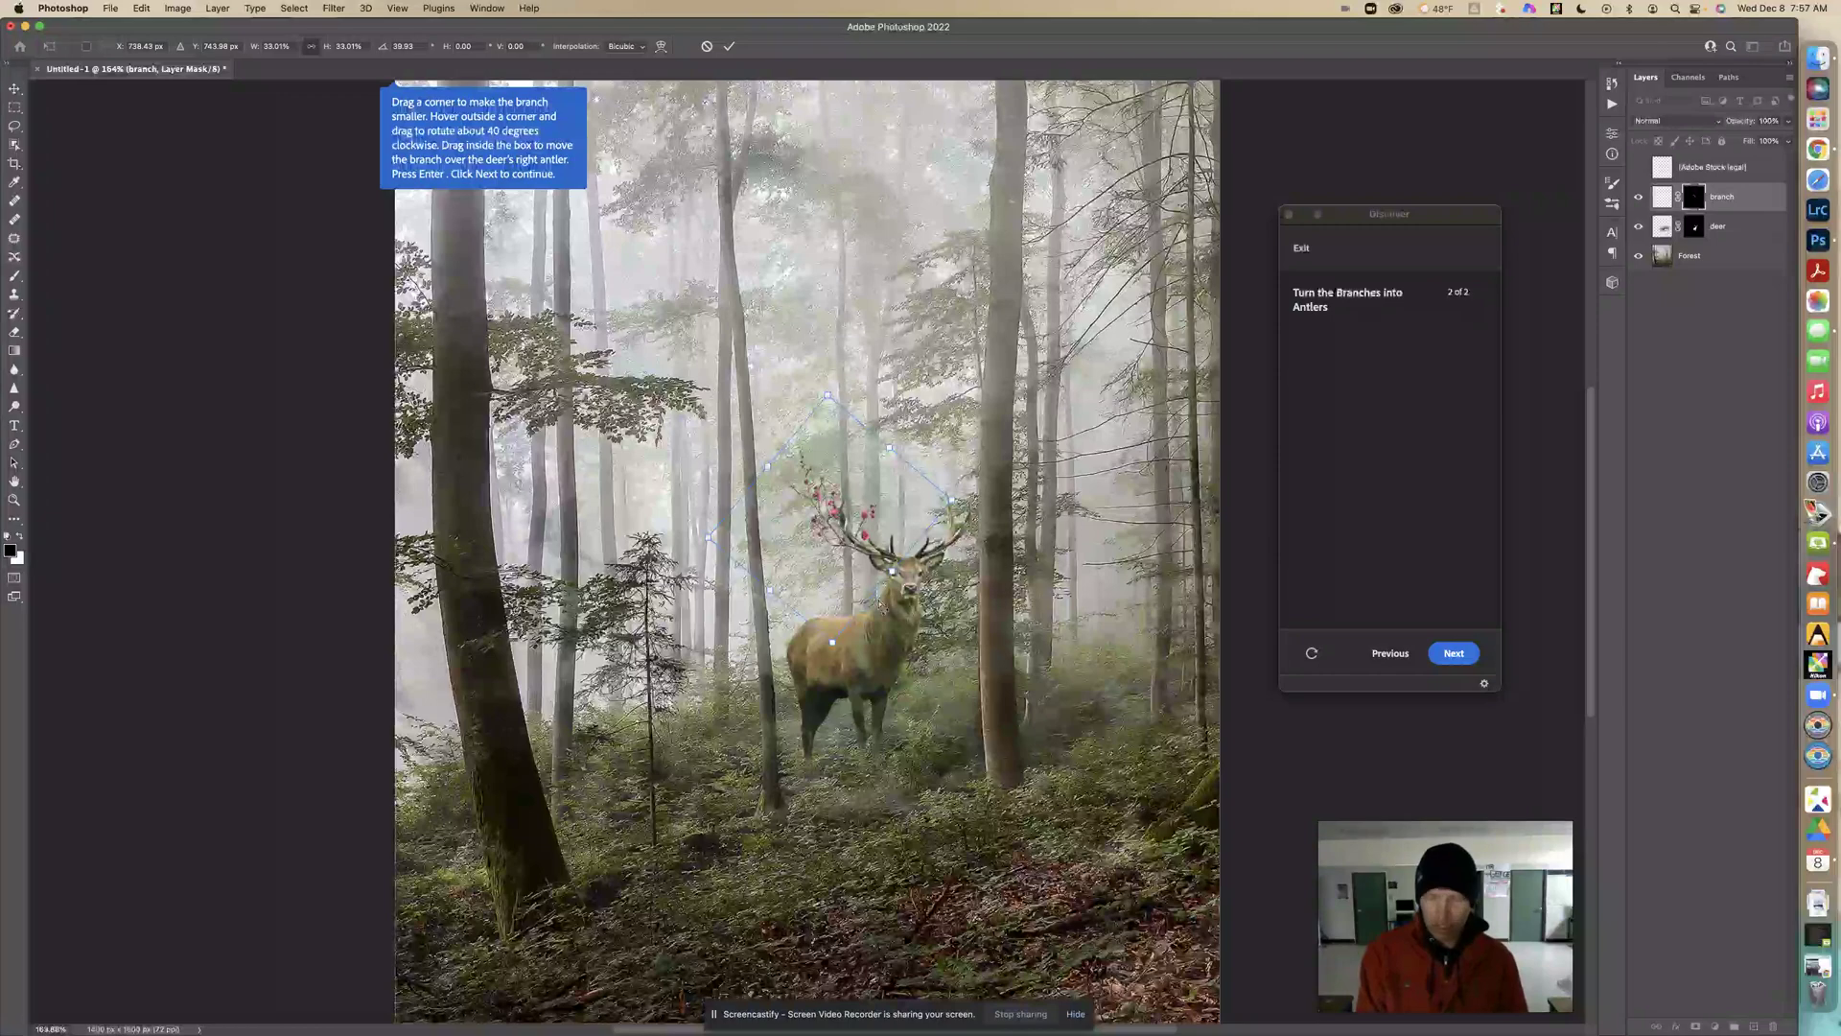
Fine-tune the branch's rotation to about 40° and its position over the deer's right antler, and commit the transform.
key("super+equal")
key("super+equal")
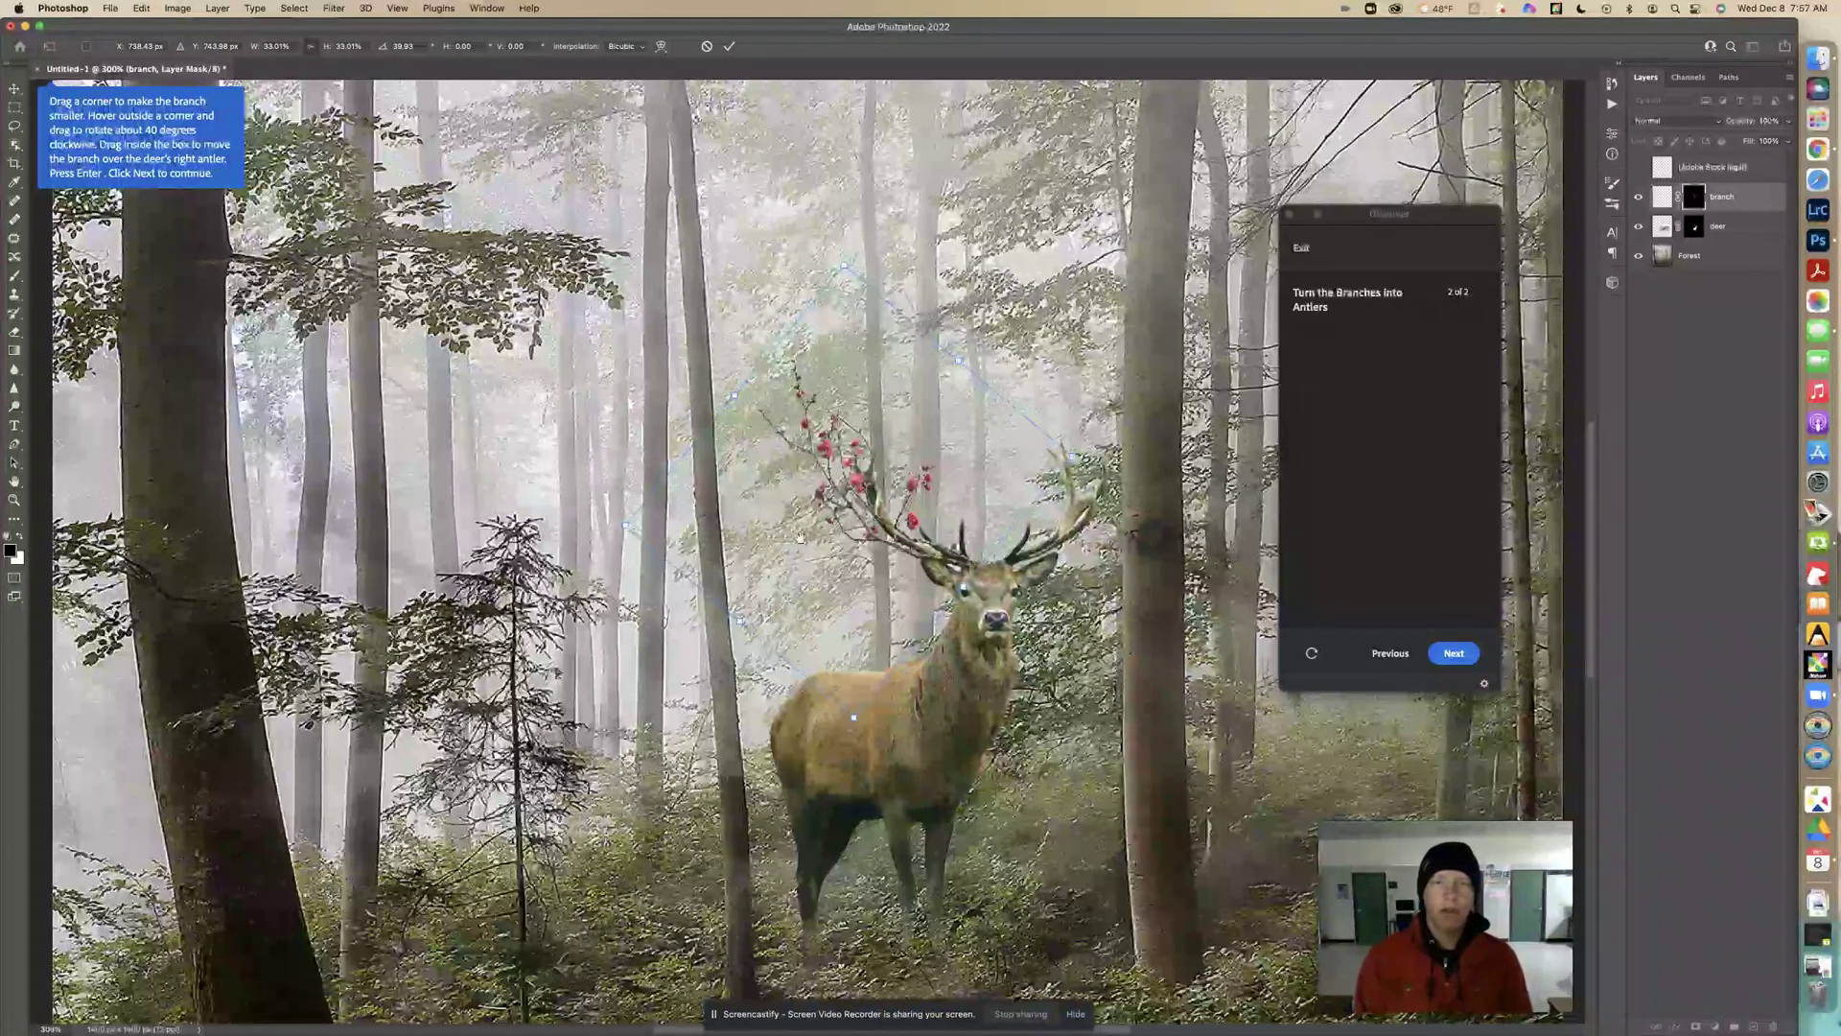
left_click_drag(821, 537, 607, 498)
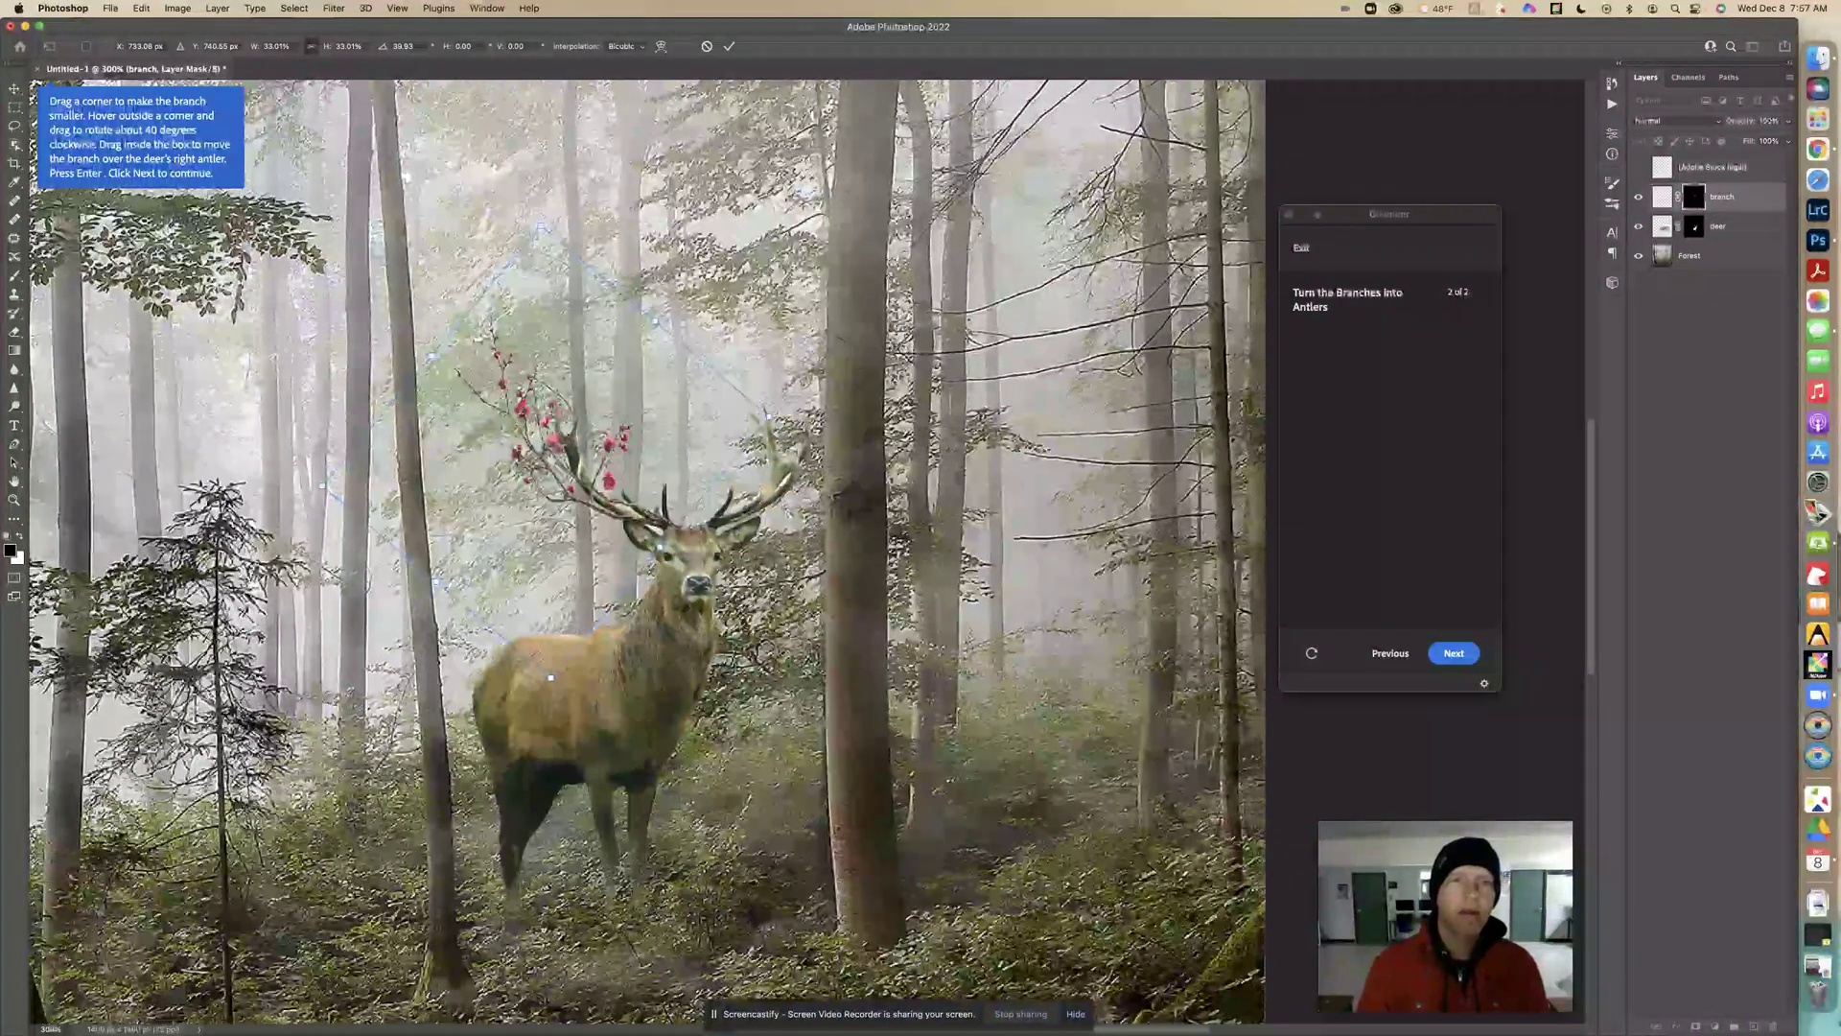
left_click_drag(794, 401, 805, 401)
left_click_drag(605, 452, 623, 443)
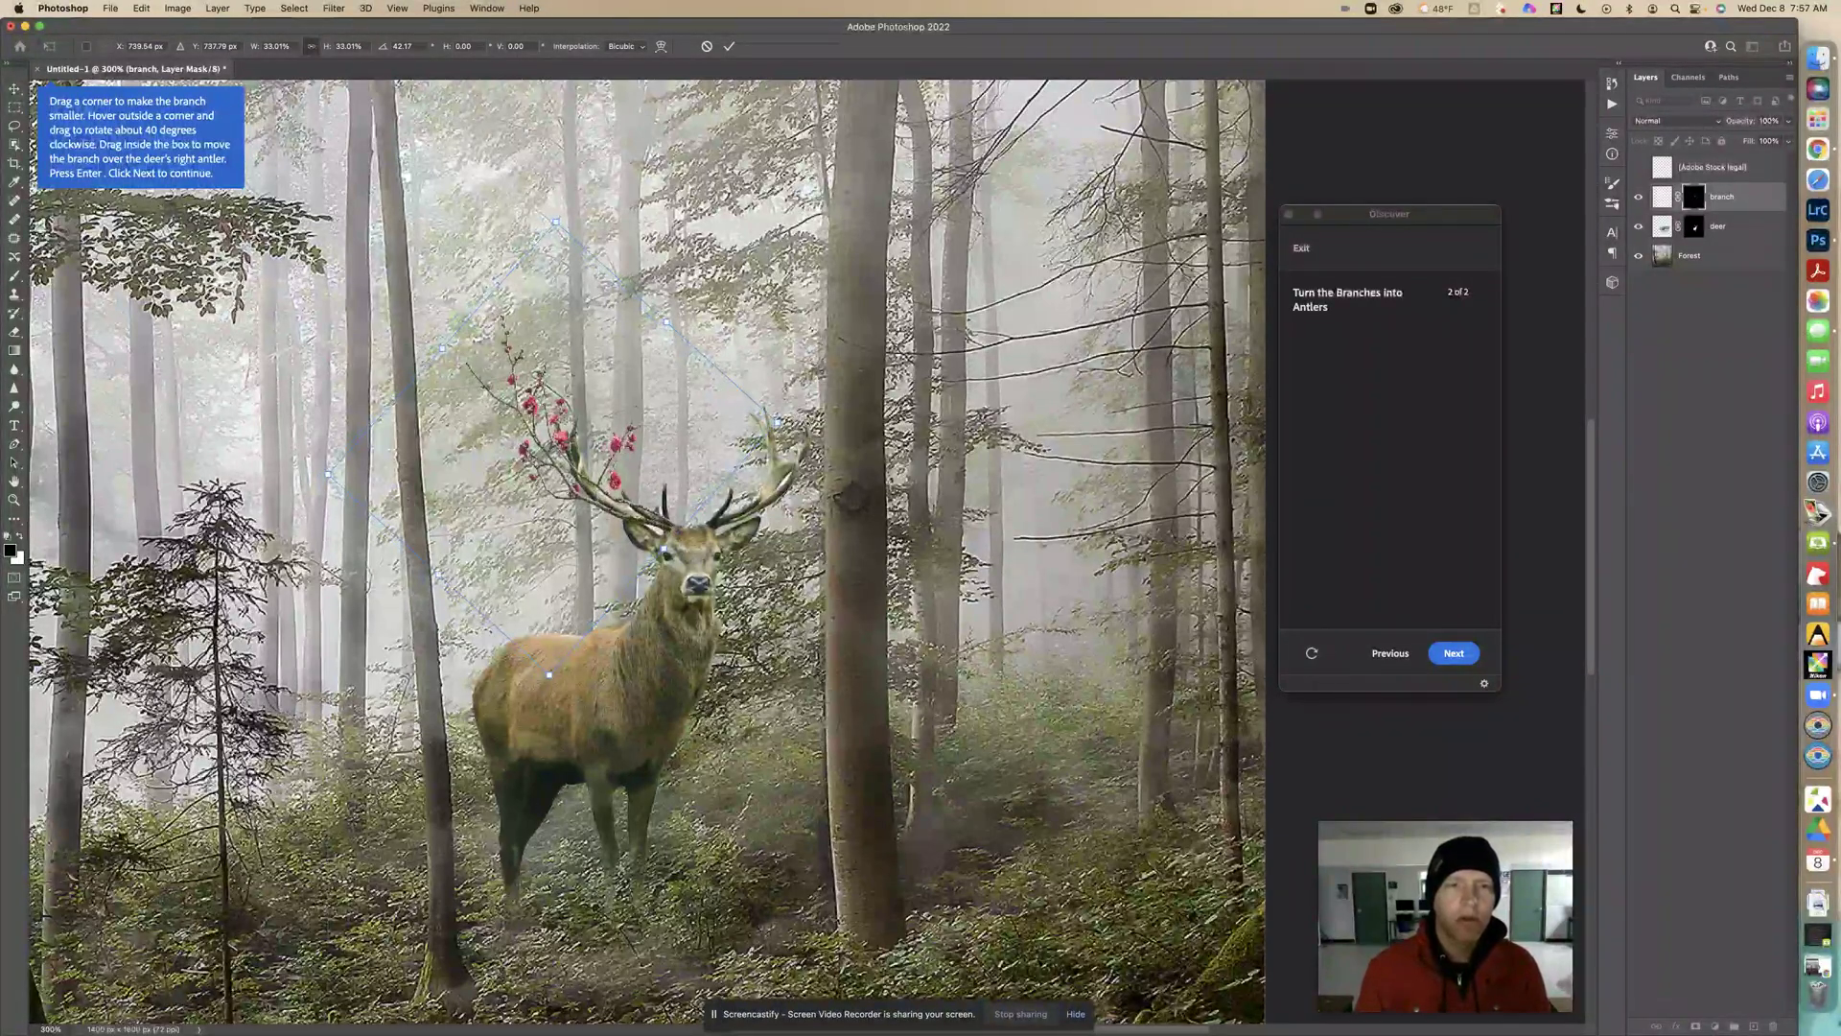
left_click_drag(803, 409, 815, 419)
left_click_drag(631, 436, 633, 432)
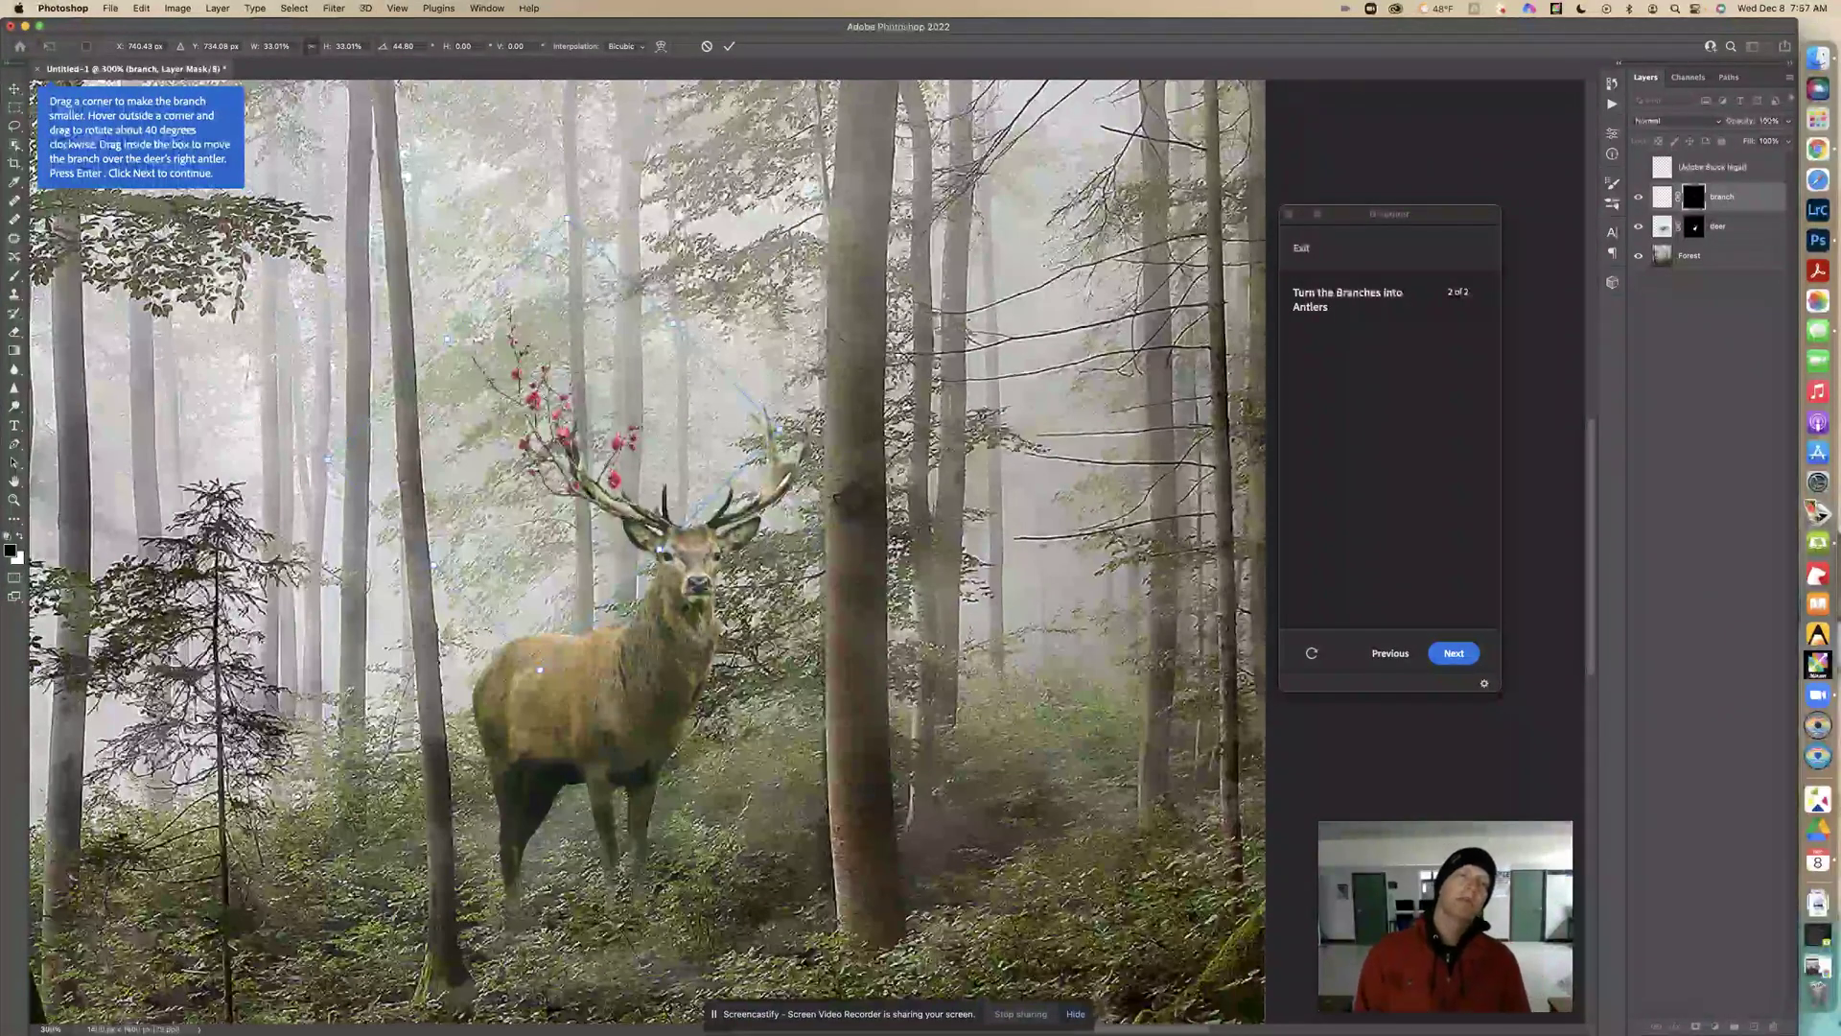
left_click_drag(801, 413, 805, 392)
left_click_drag(678, 433, 665, 450)
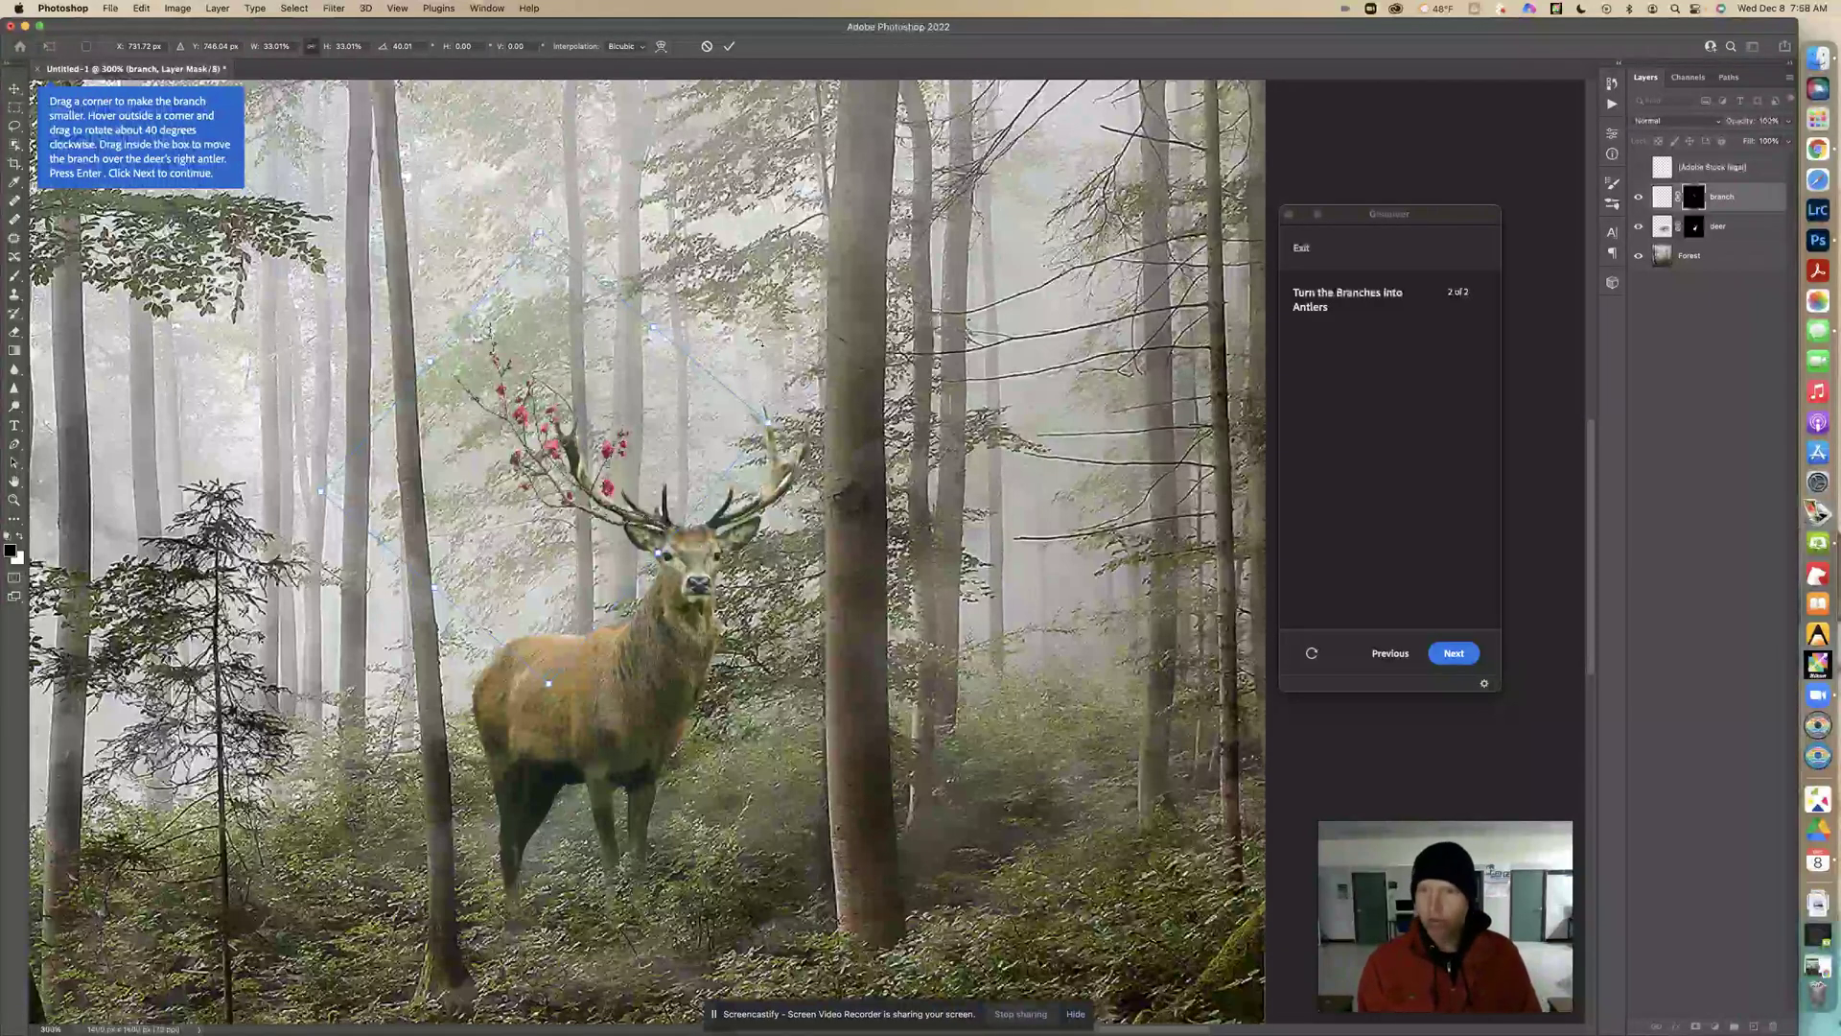
key("Return")
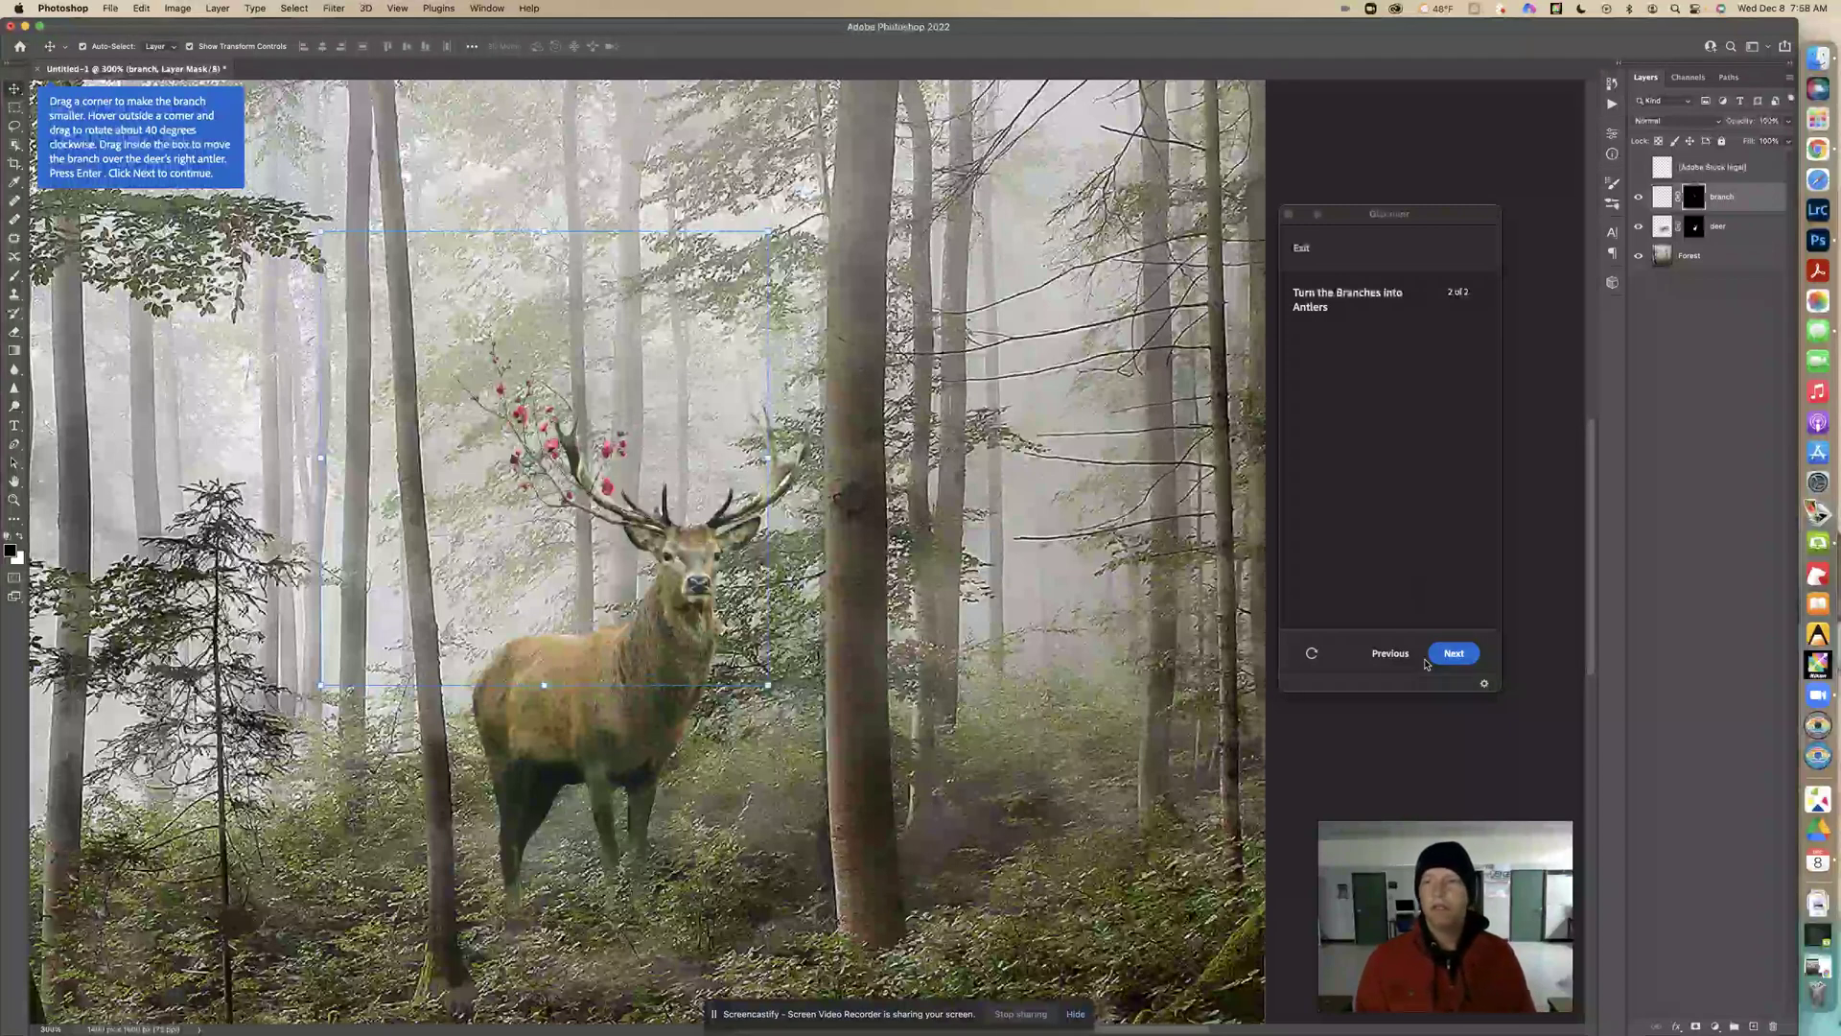
Advance the tutorial and duplicate the branch layer as "branch copy" in the same document.
left_click(1456, 660)
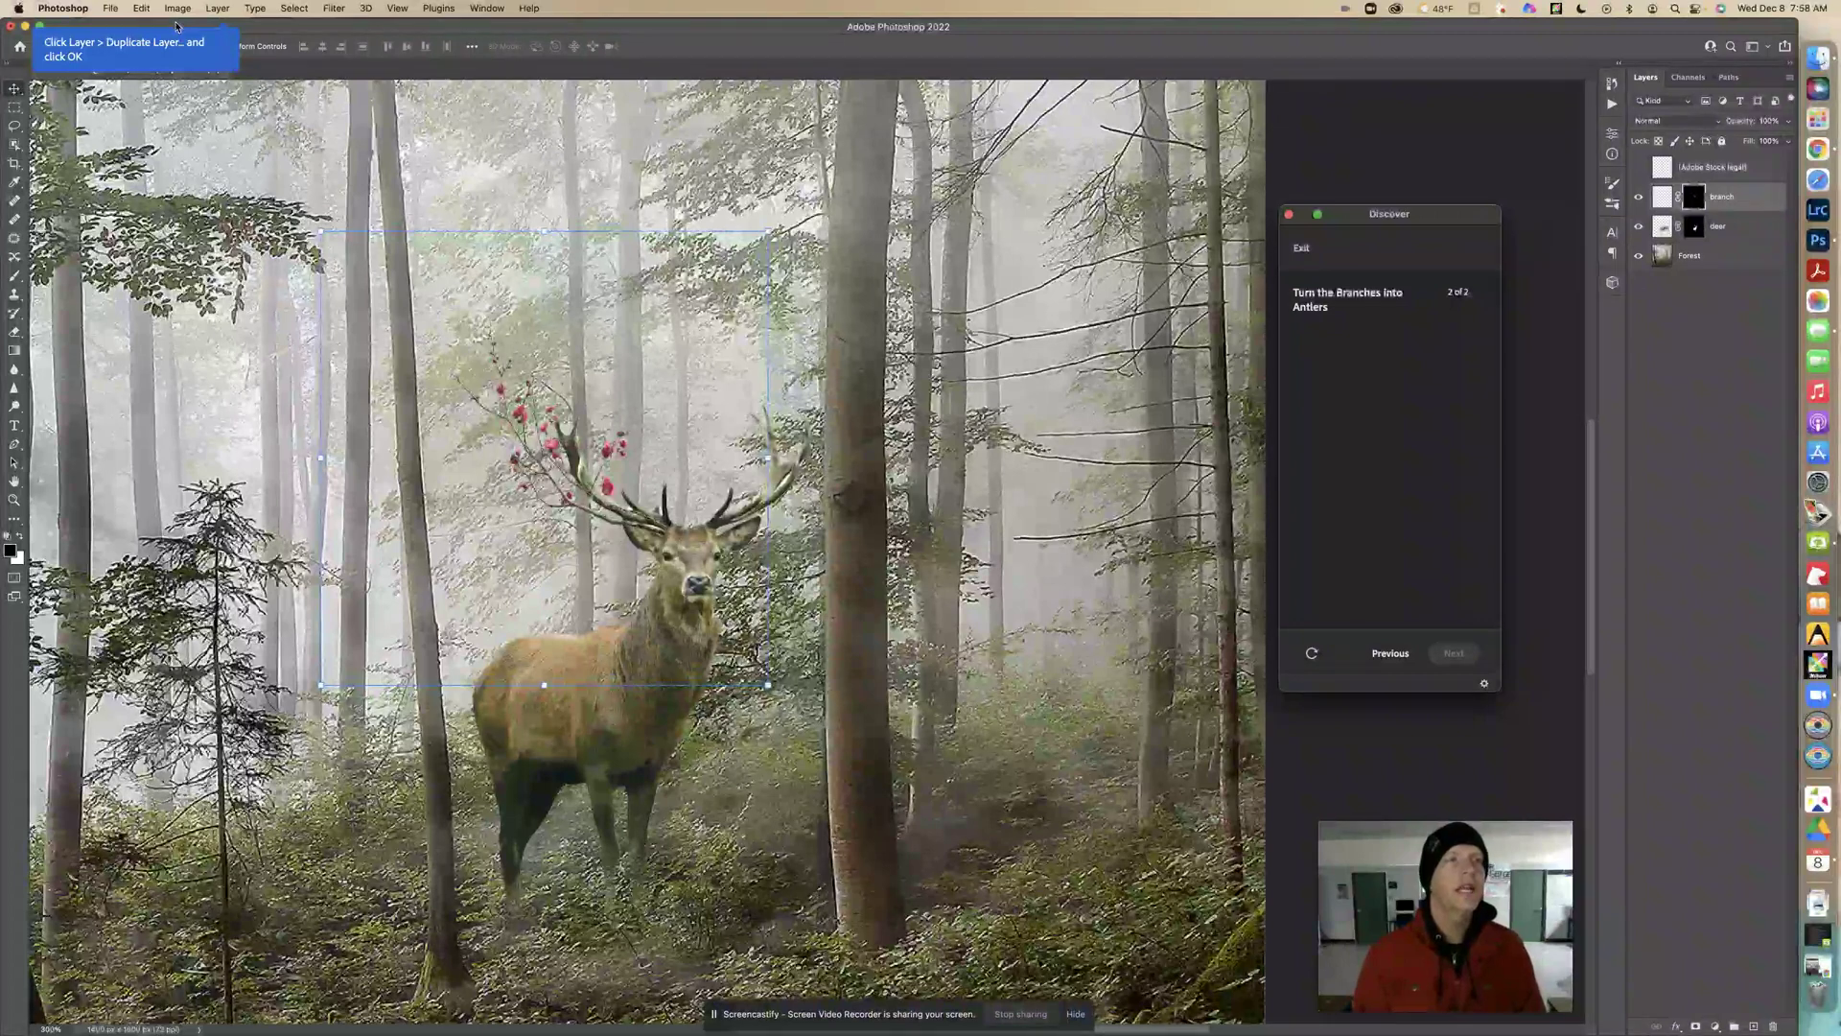
left_click(217, 9)
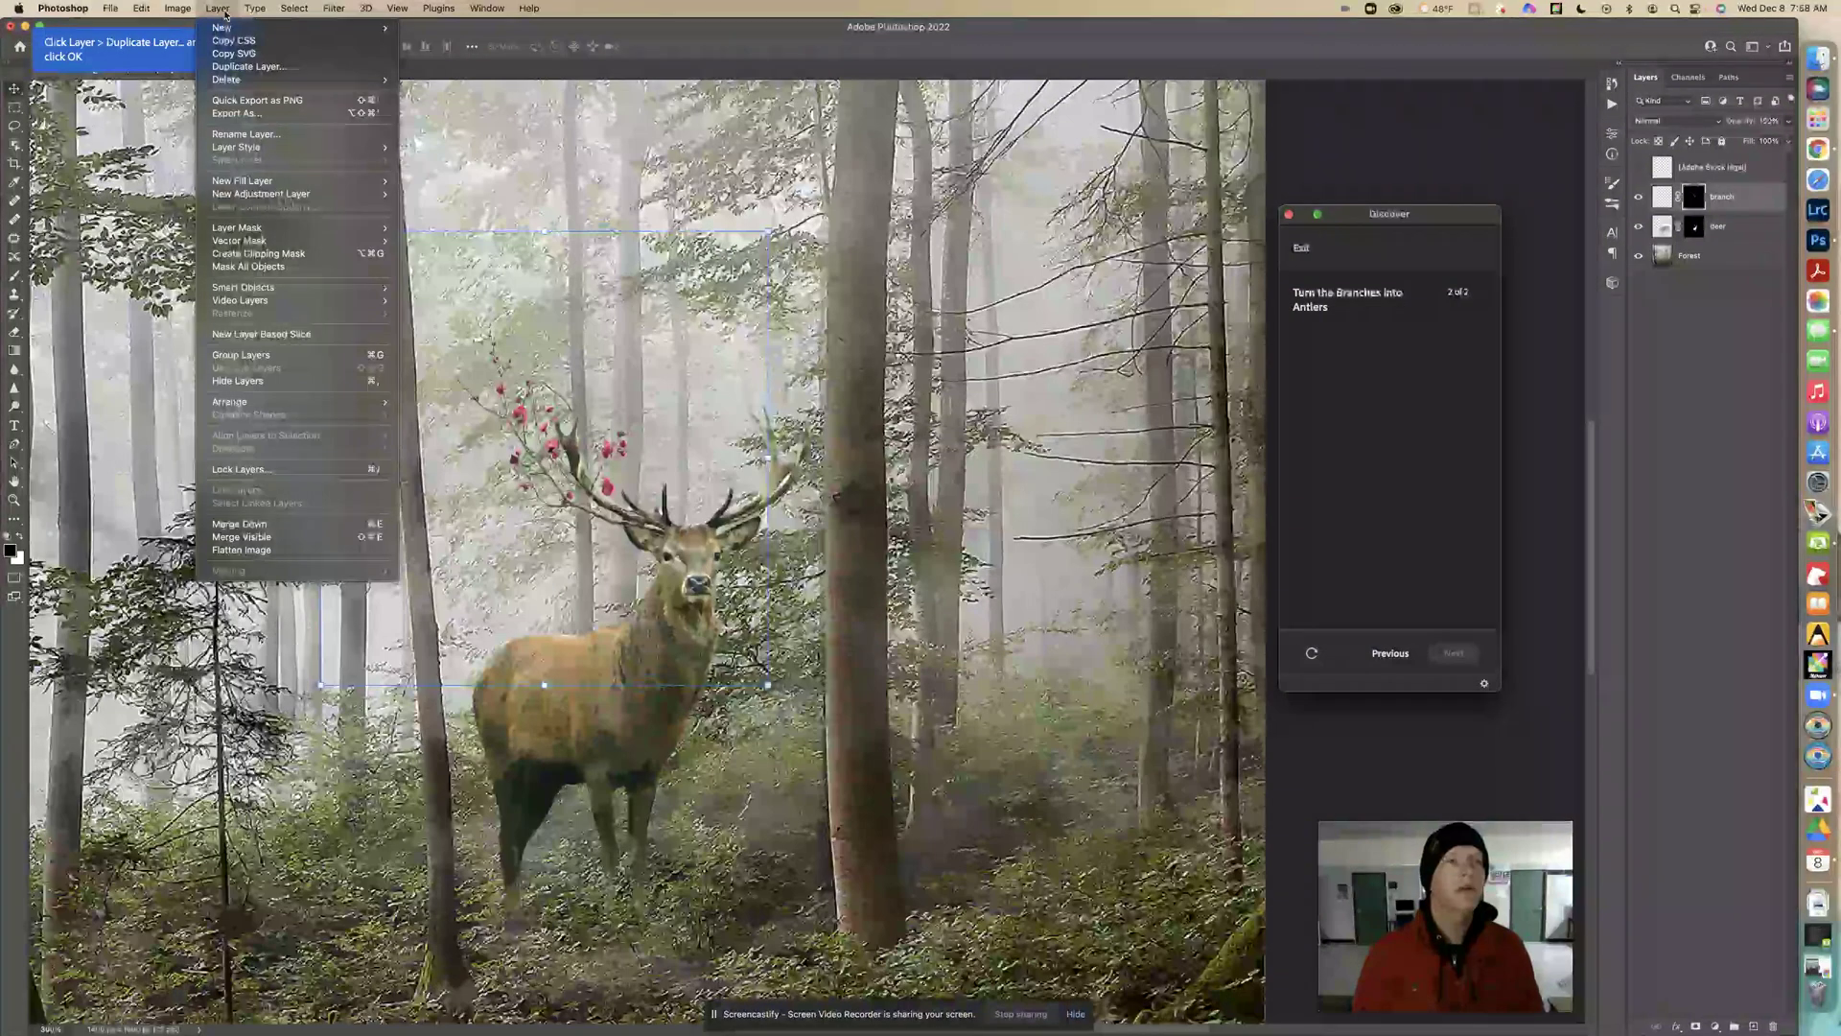
mouse_move(298, 182)
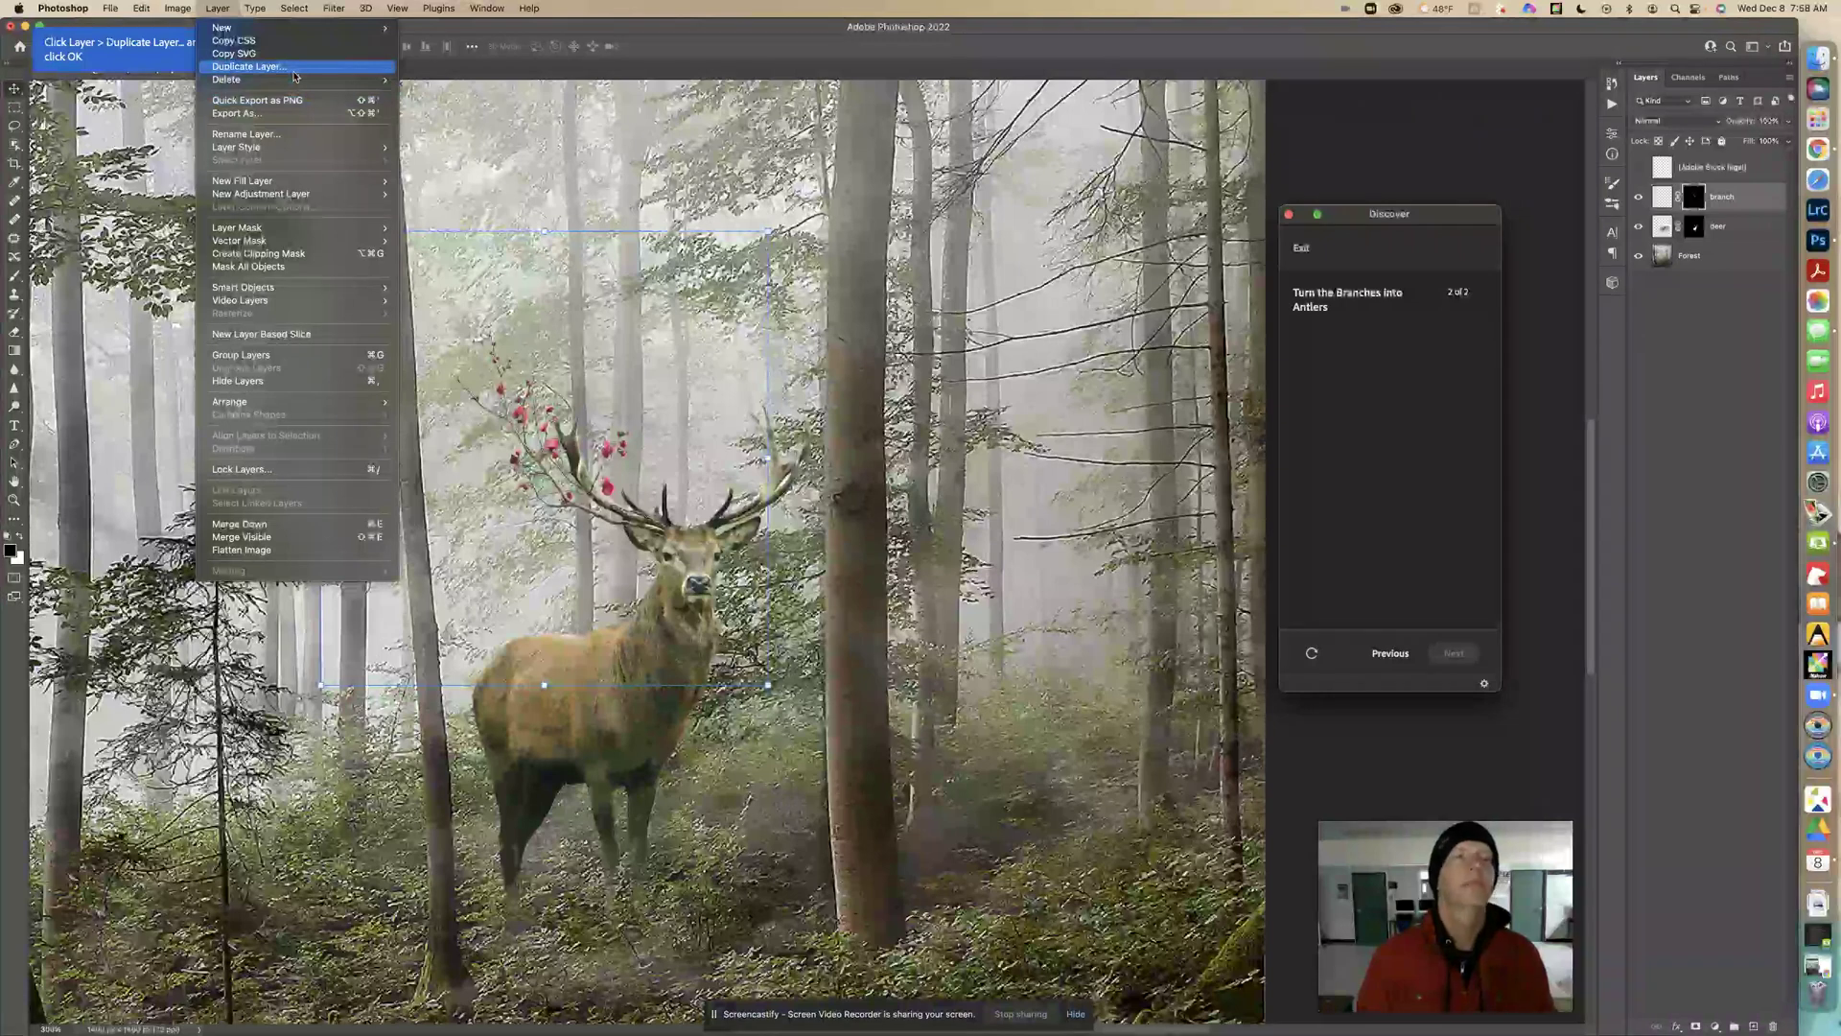
left_click(248, 67)
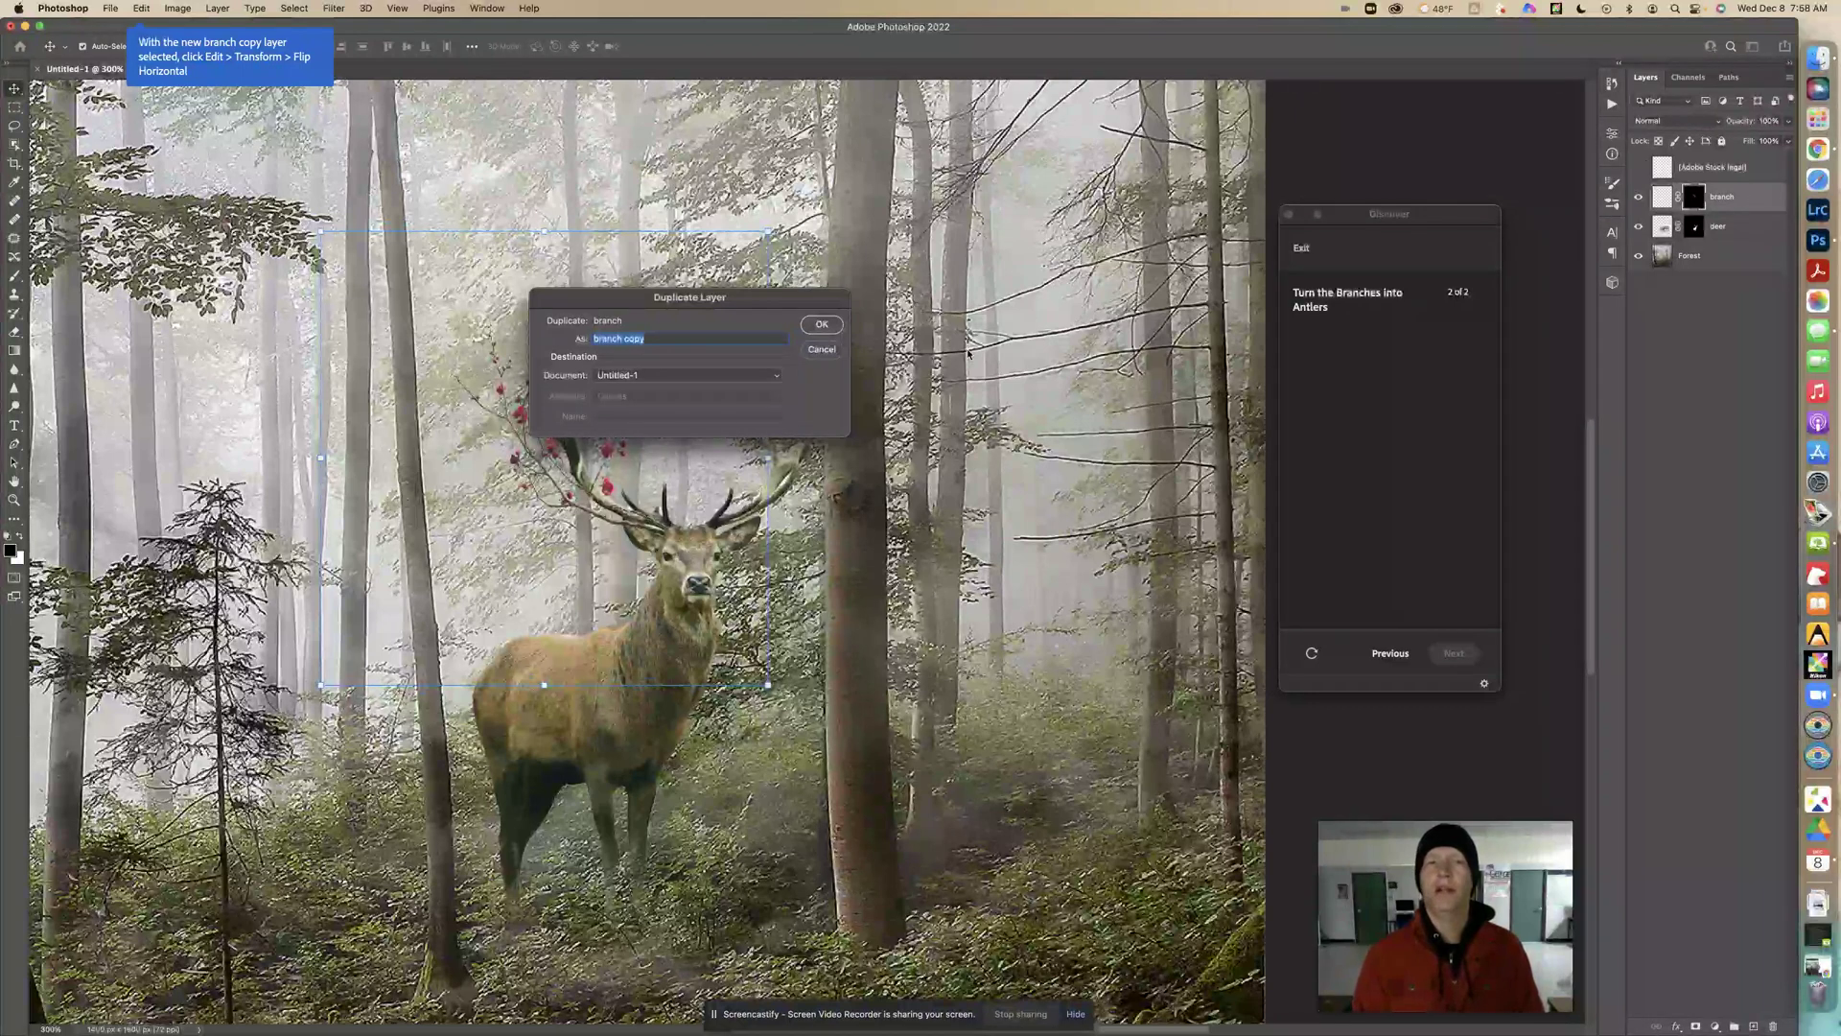
left_click(823, 326)
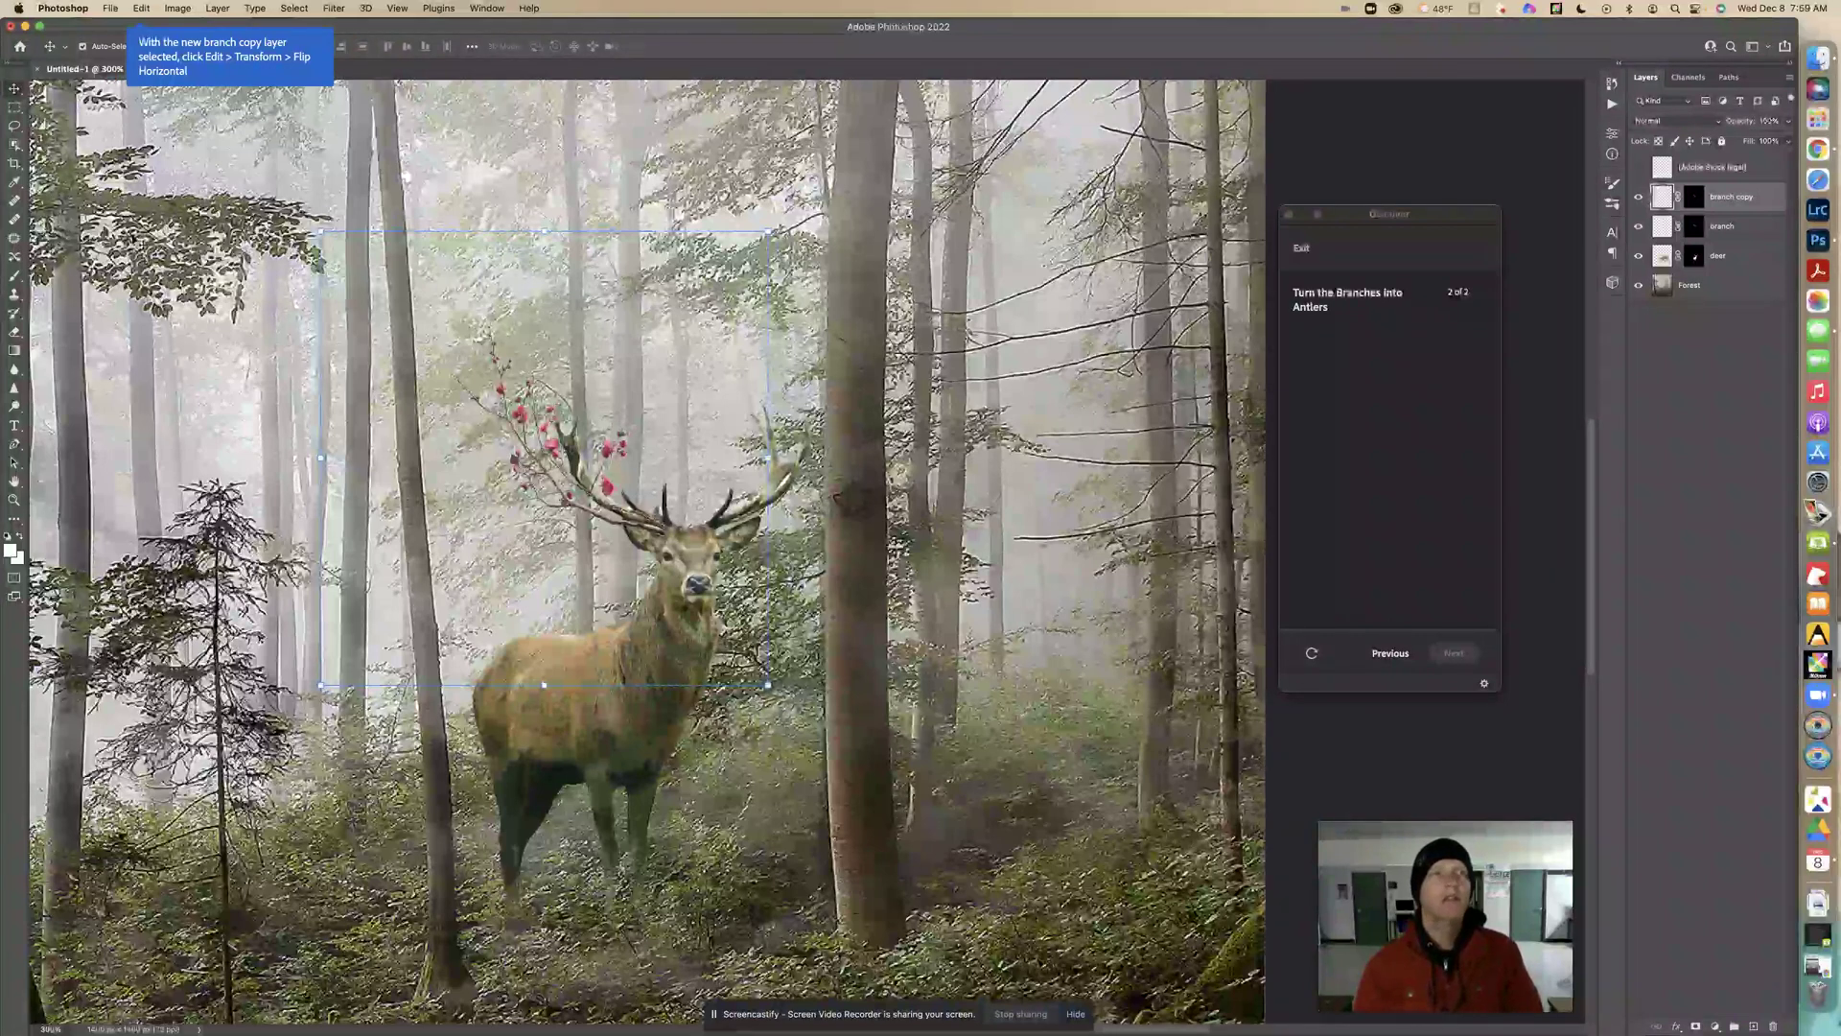
Flip the branch copy layer horizontally.
left_click(142, 9)
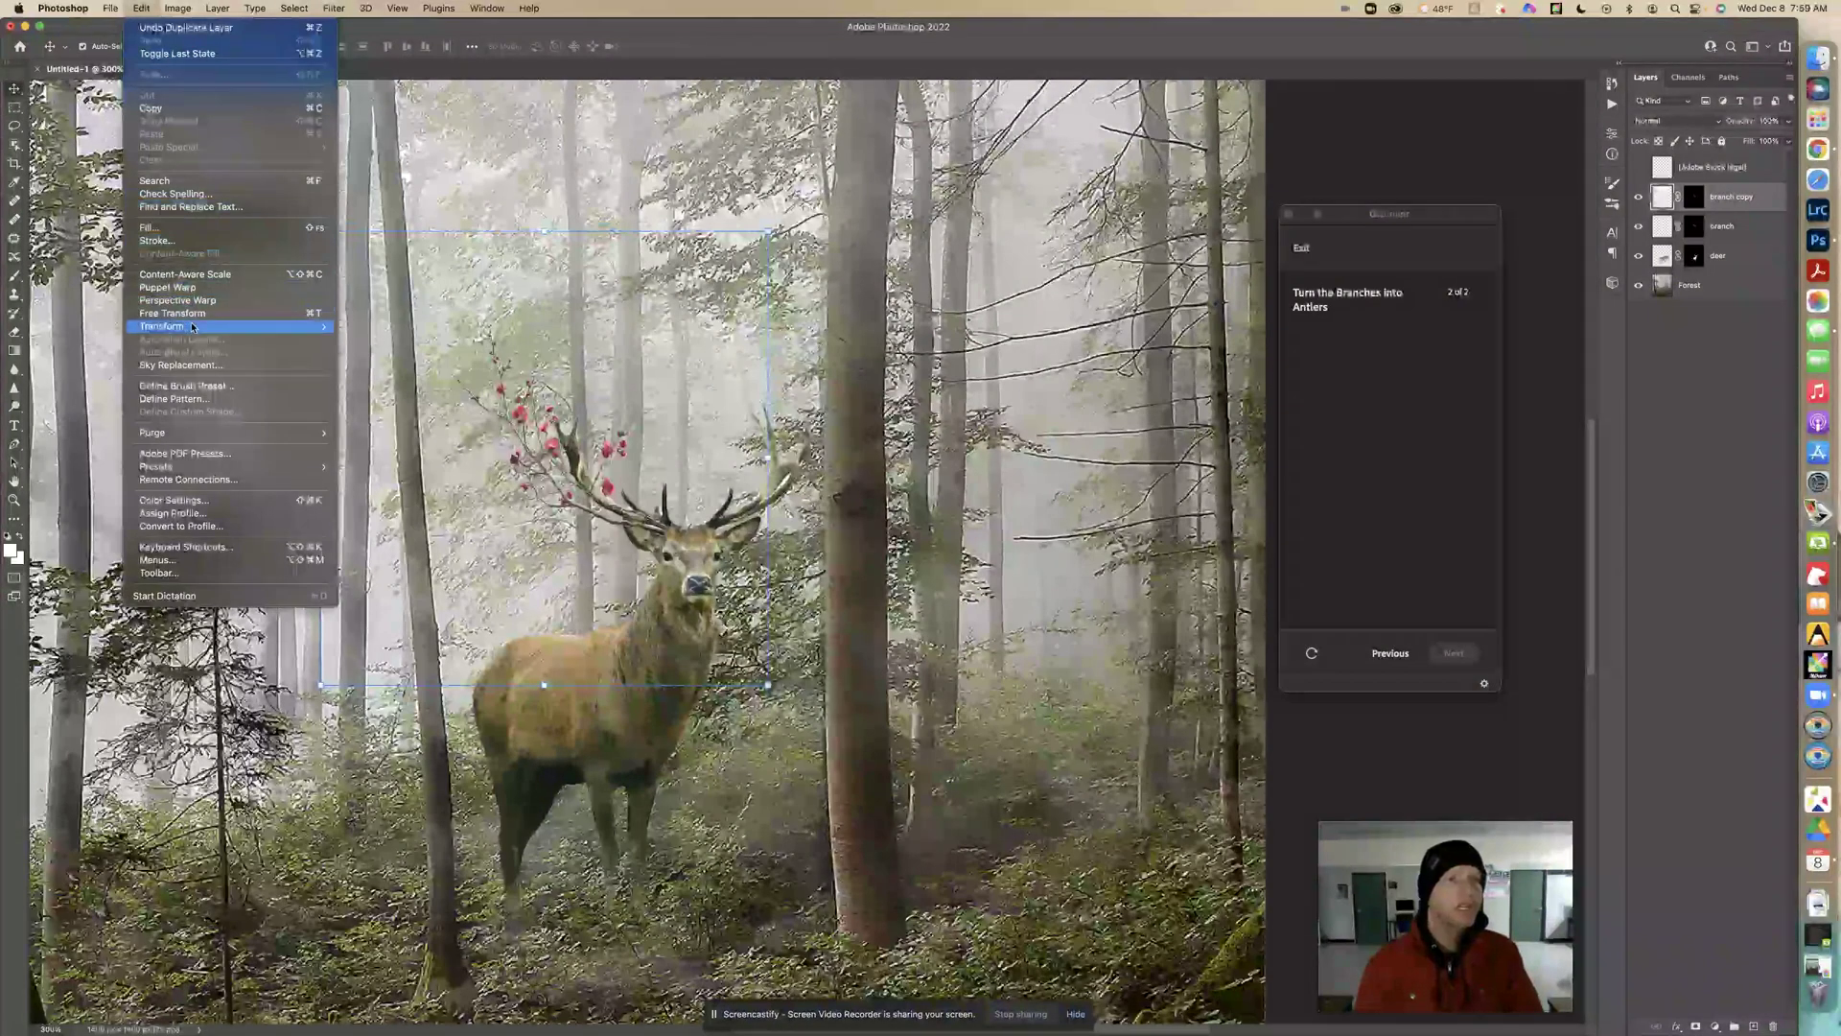
mouse_move(196, 326)
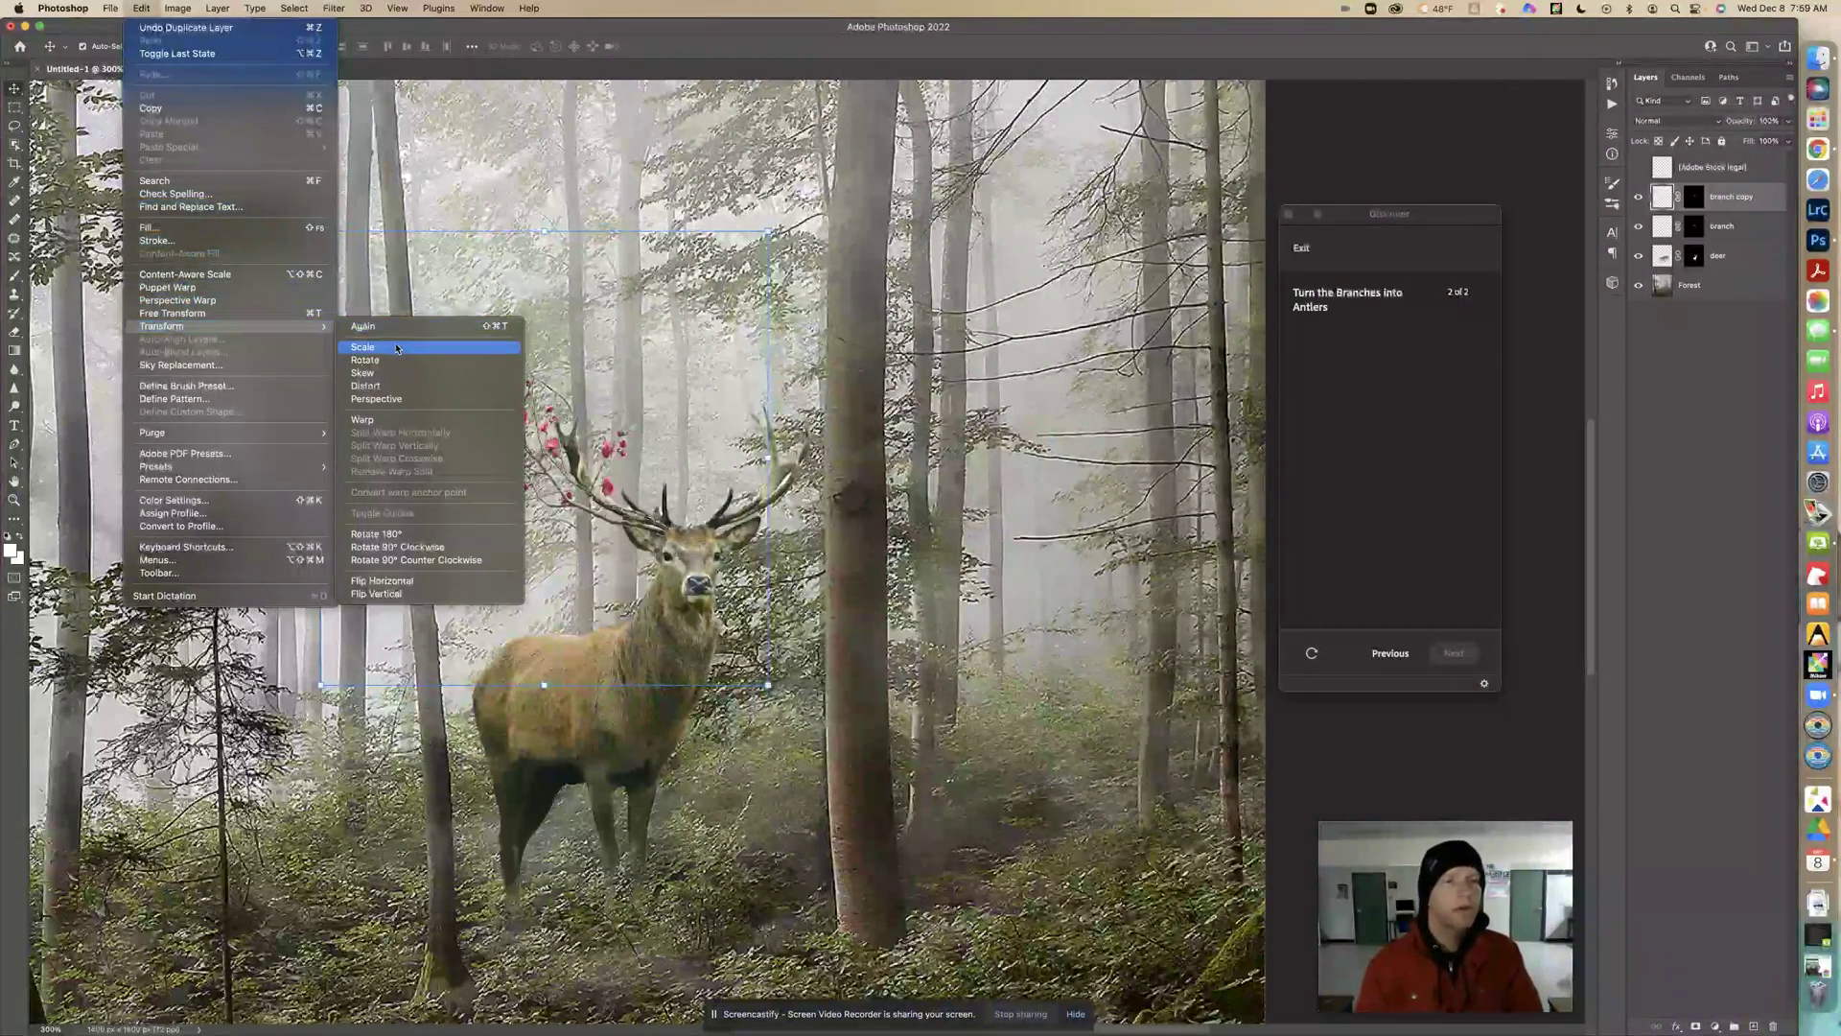
left_click(434, 580)
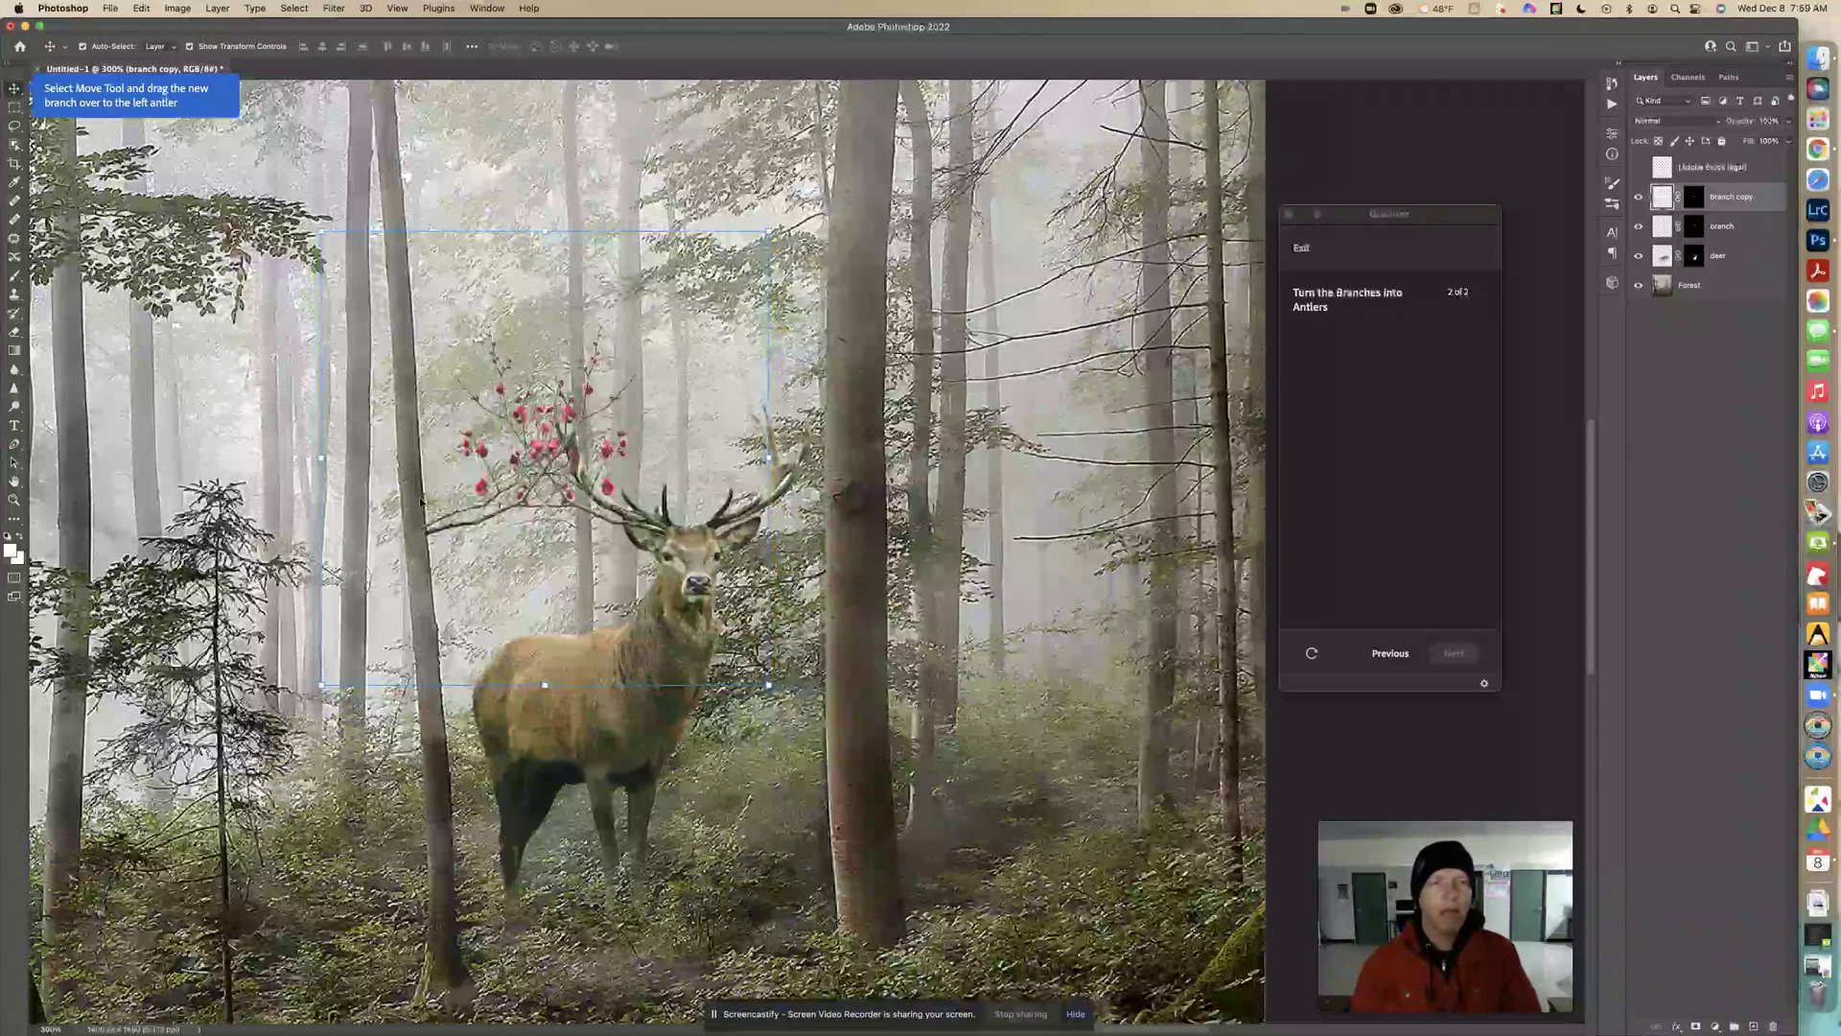
Select the branch copy layer and move the flipped branch over the deer's left antler with the Move tool.
left_click_drag(419, 499, 526, 513)
key("super+z")
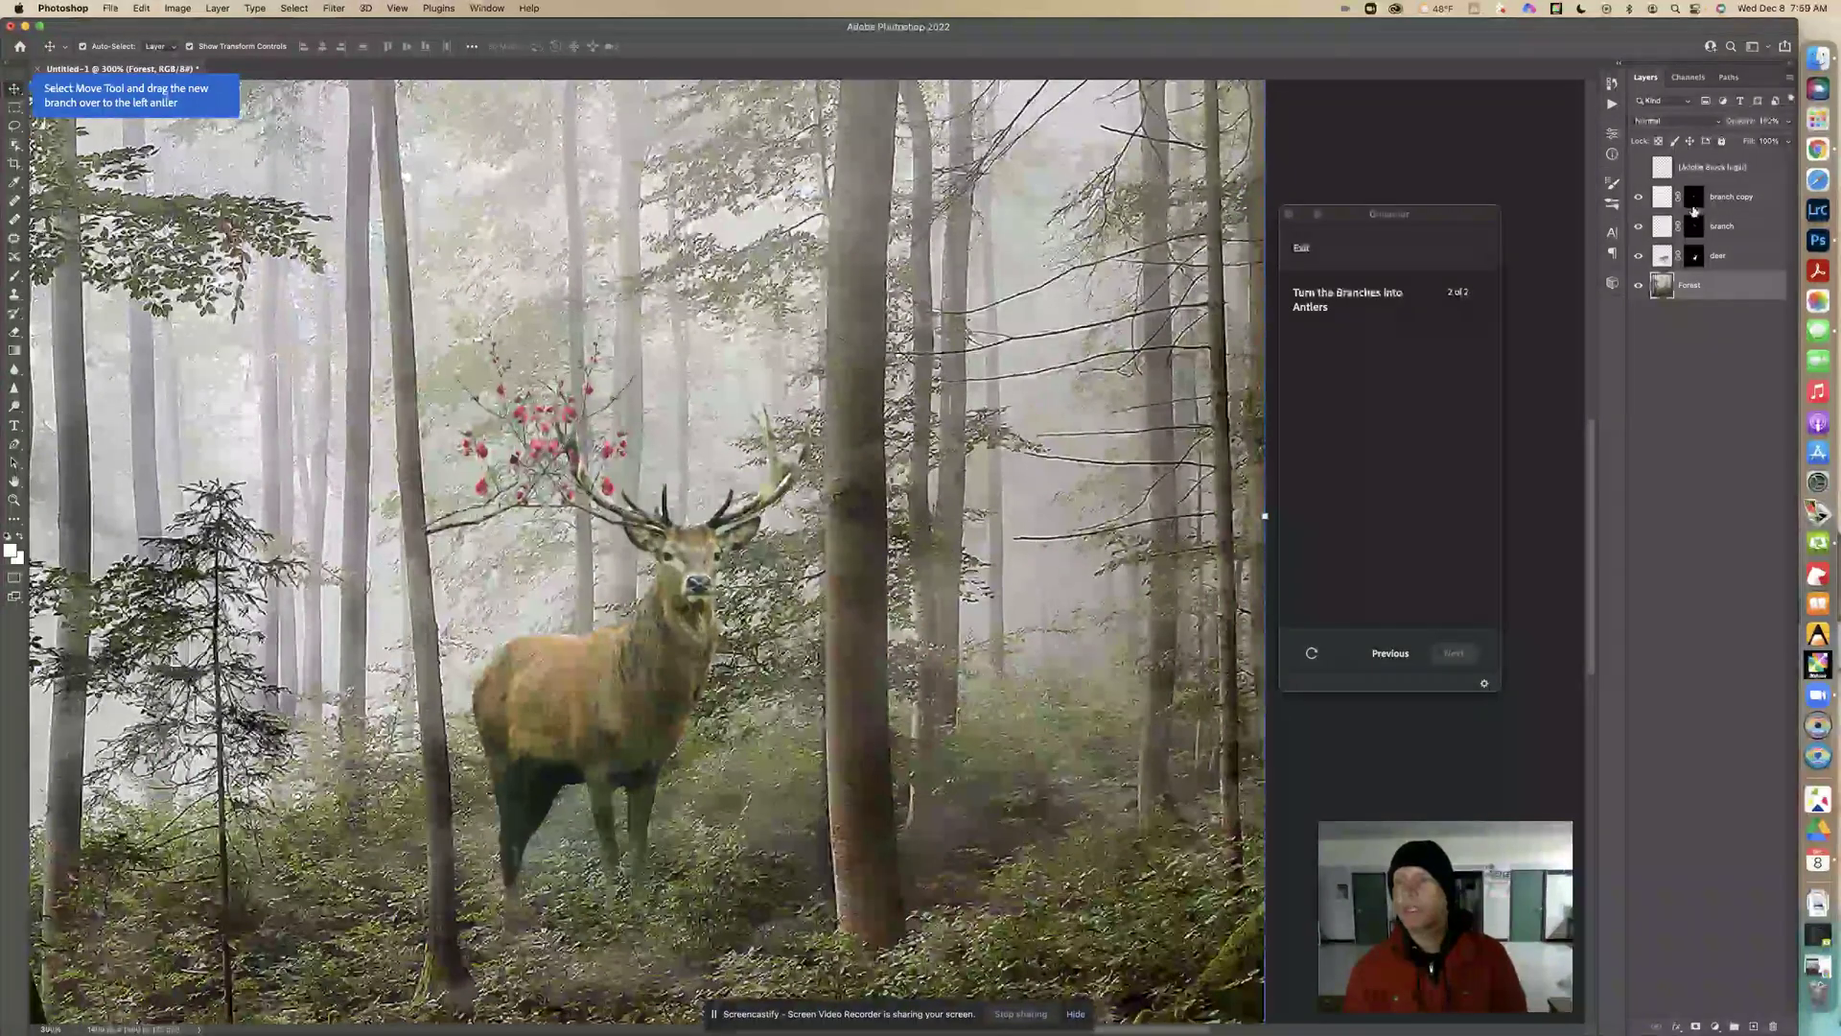
left_click(1731, 197)
left_click_drag(587, 428, 843, 430)
scroll(844, 430, "up", 10)
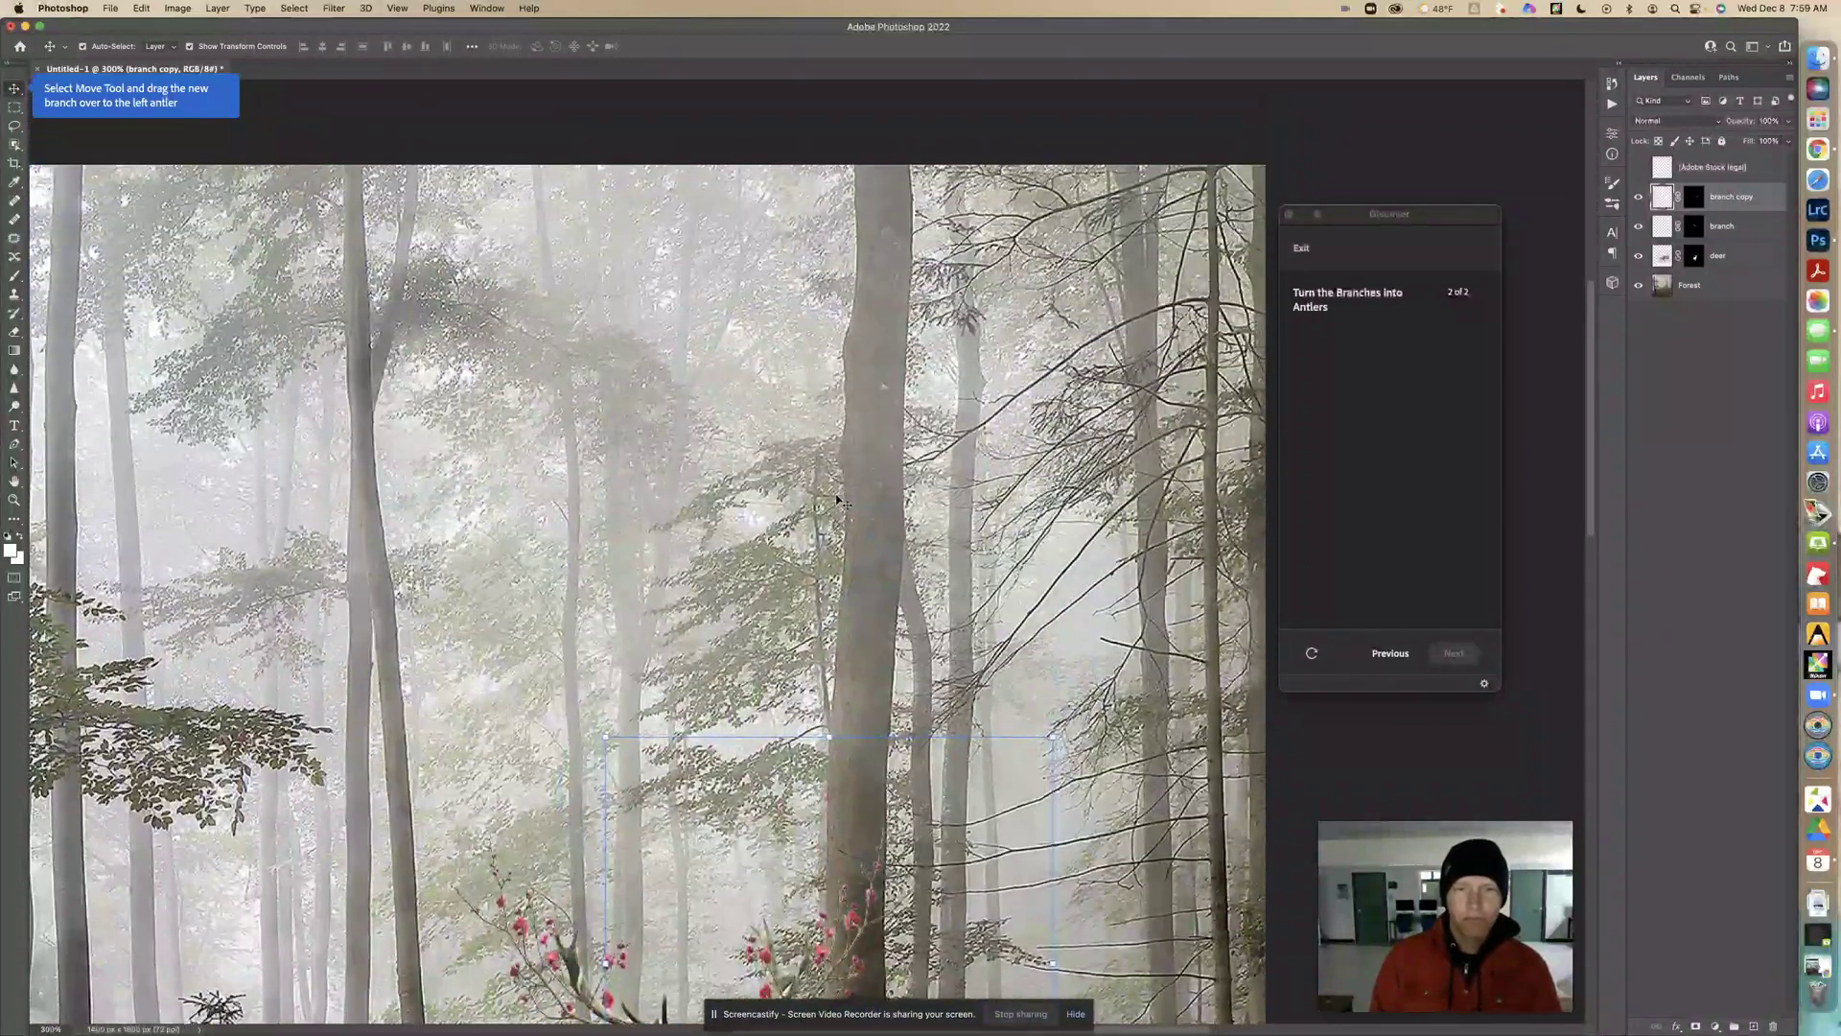
scroll(836, 499, "down", 8)
scroll(836, 499, "down", 2)
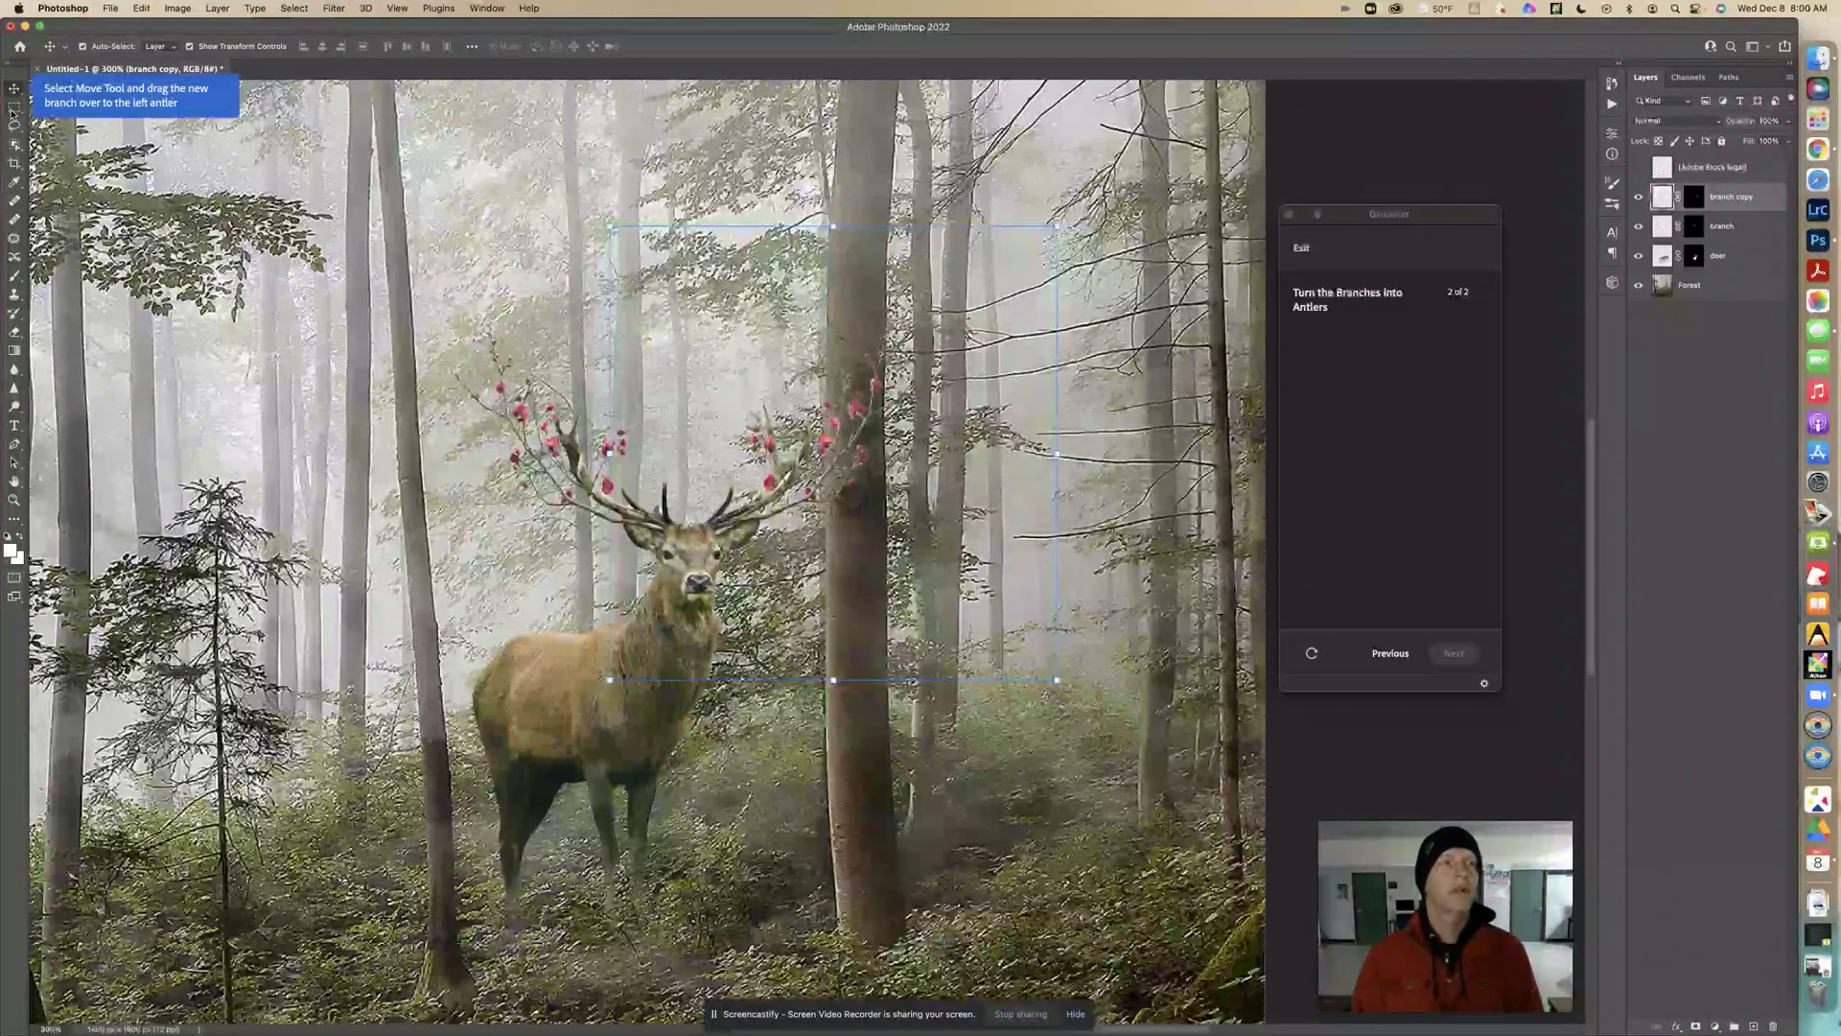
left_click(14, 89)
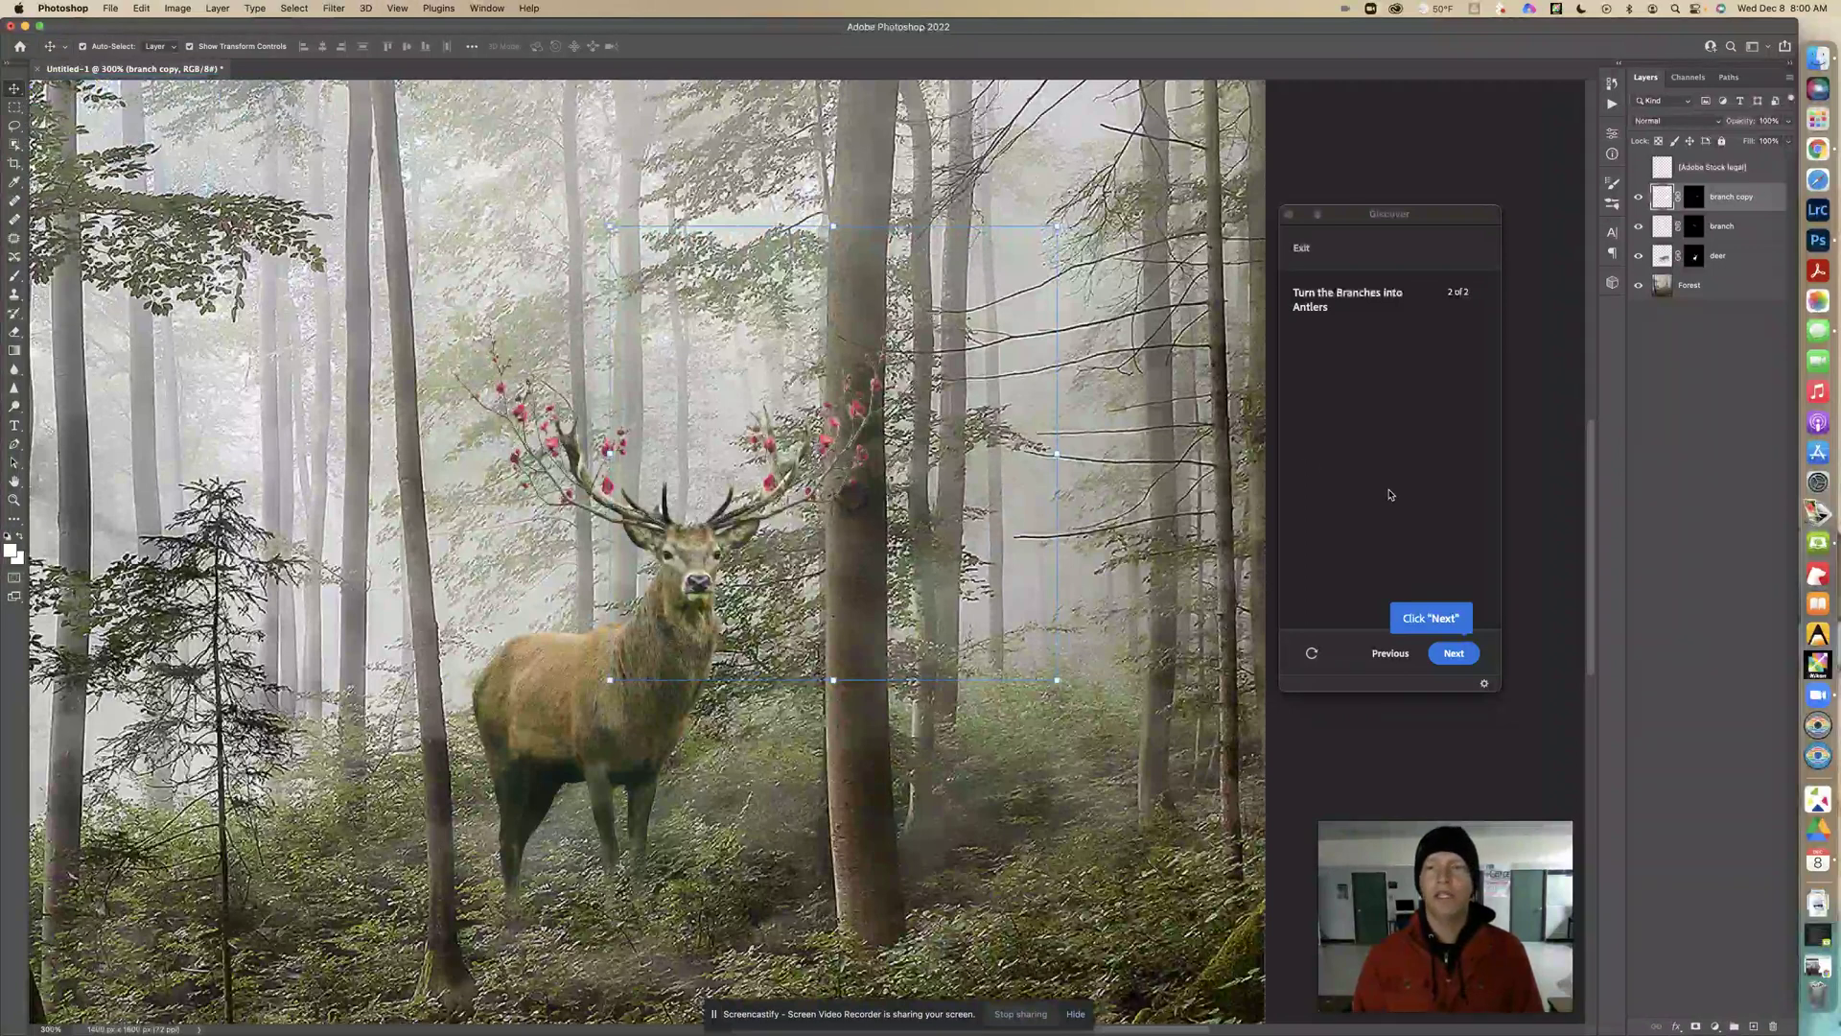
Finish the tutorial, deselect the layers and review the complete composite.
left_click(1451, 660)
left_click(1452, 656)
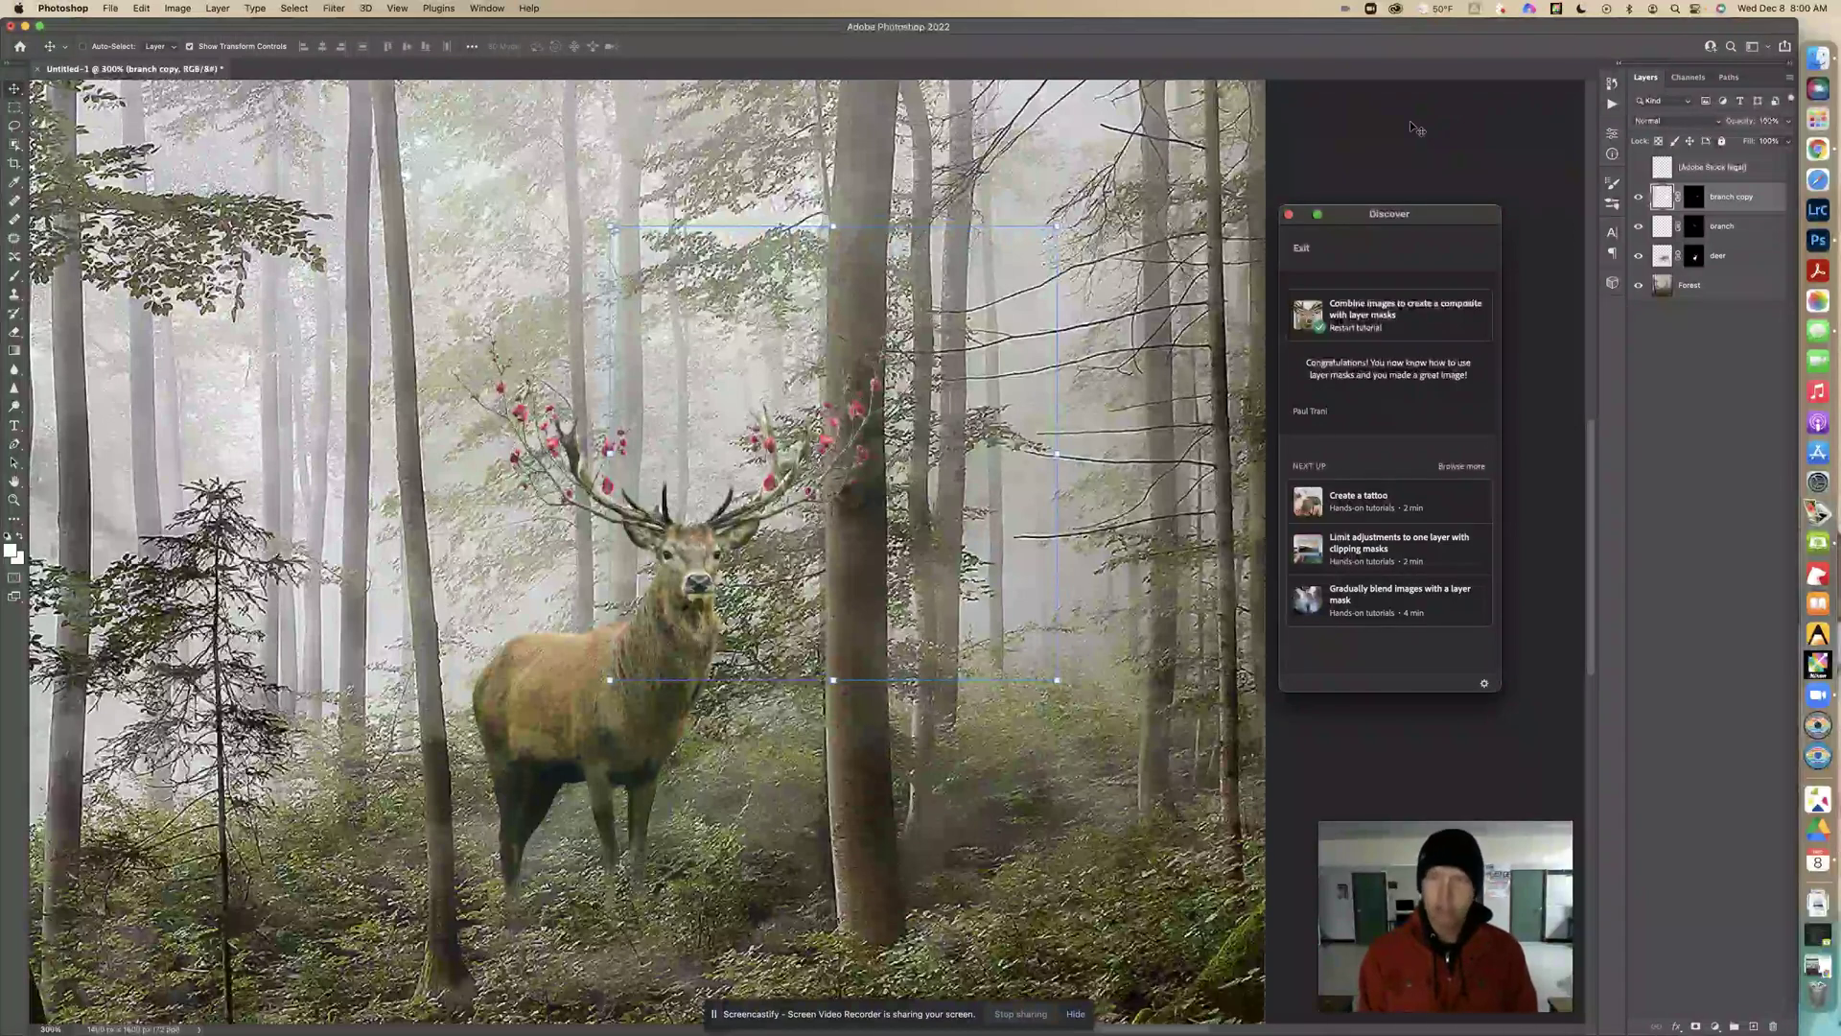
key("super+0")
key("super+1")
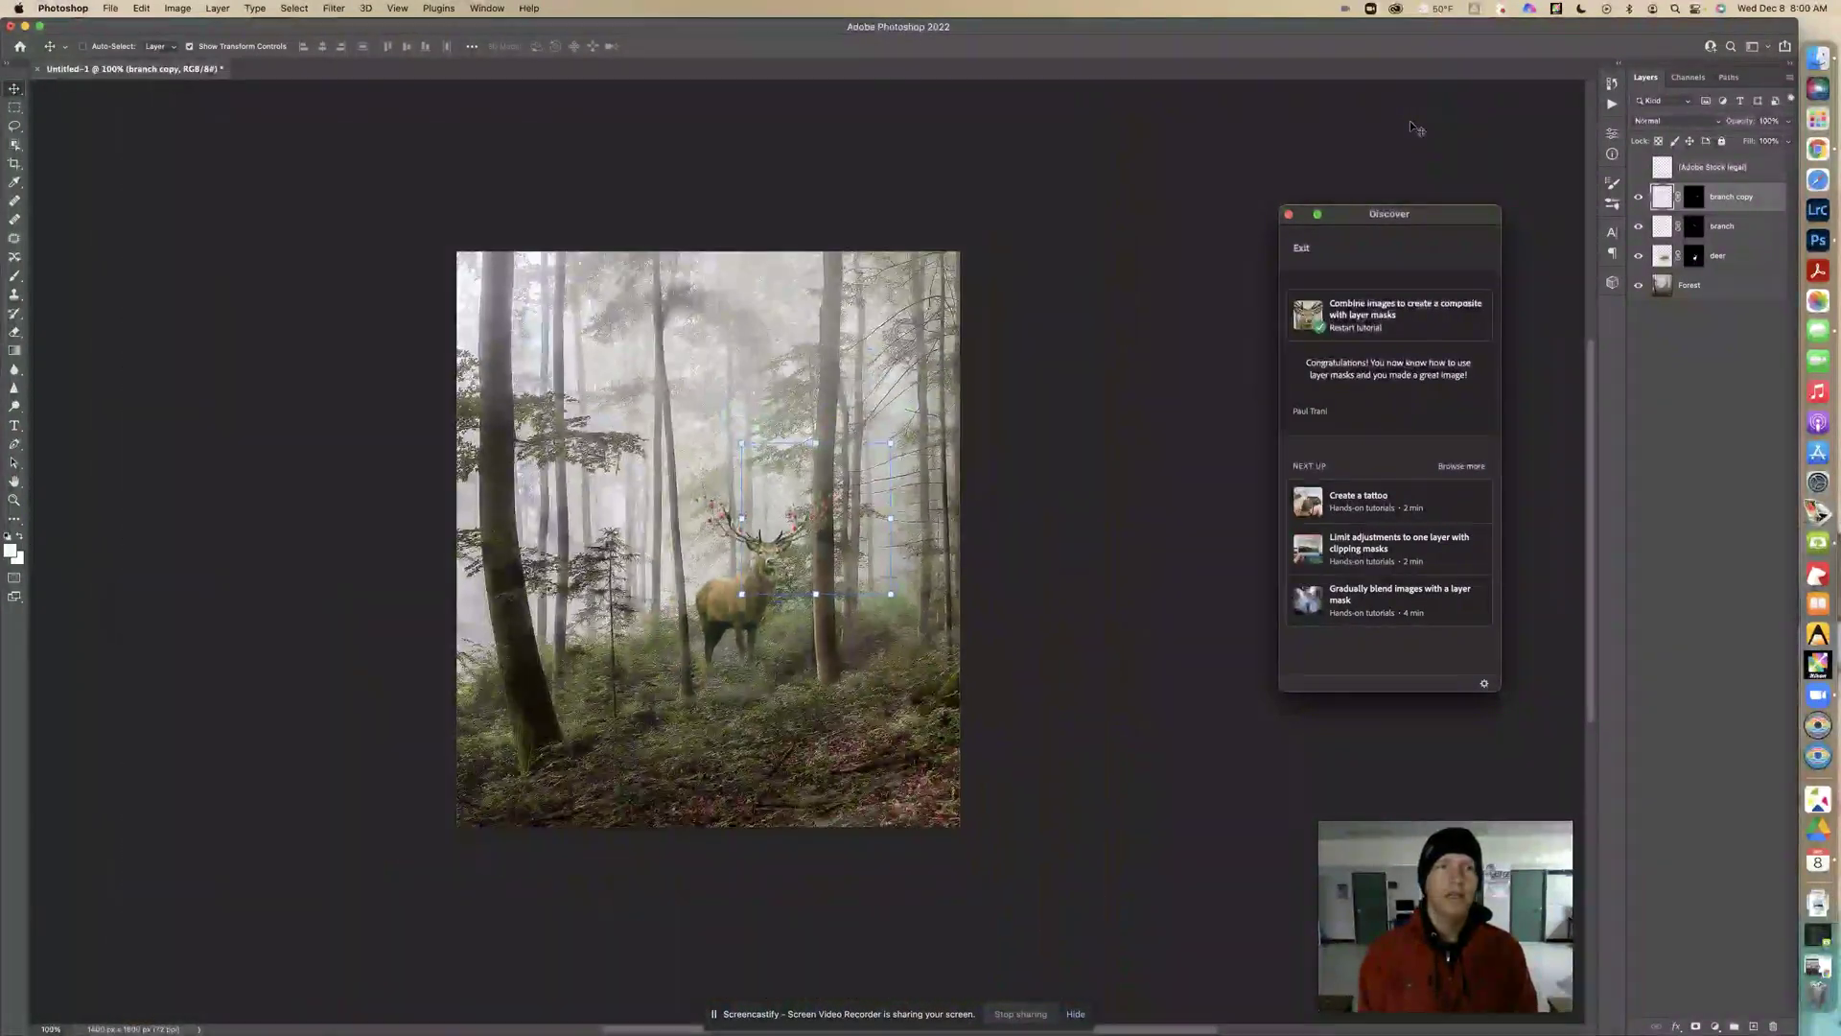
key("super+equal")
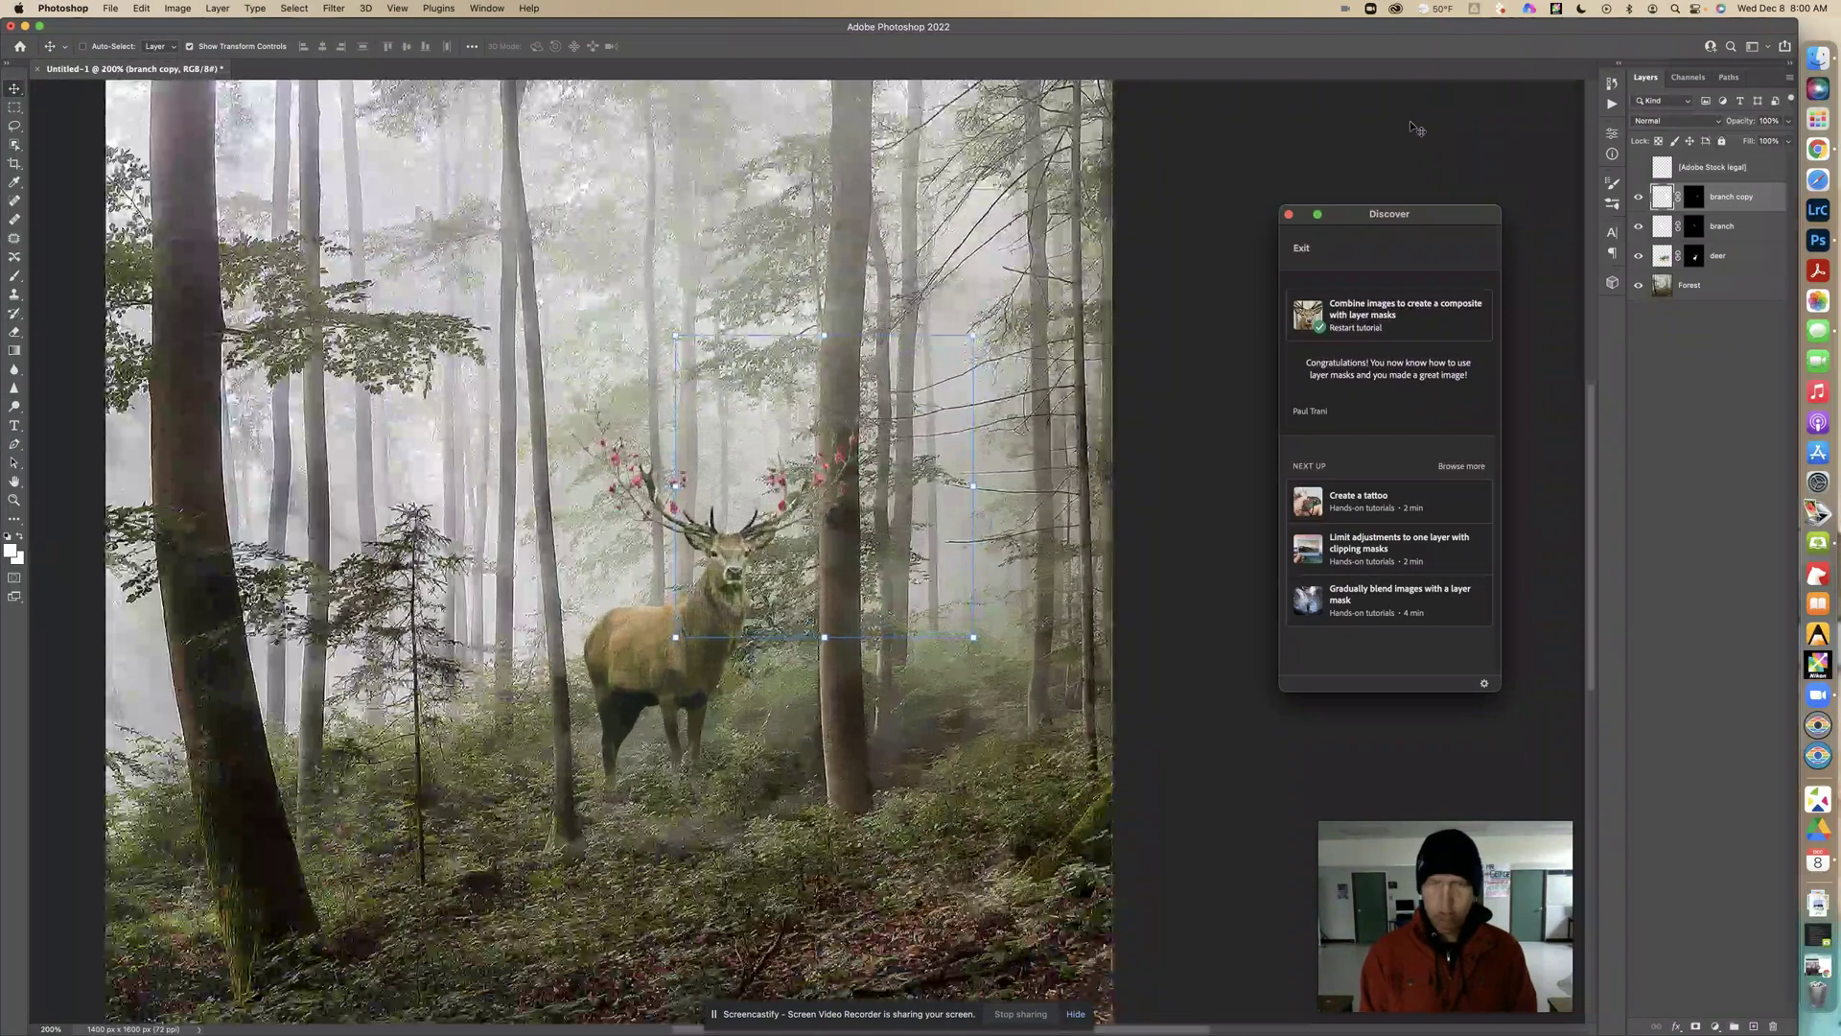
left_click(1231, 252, "super")
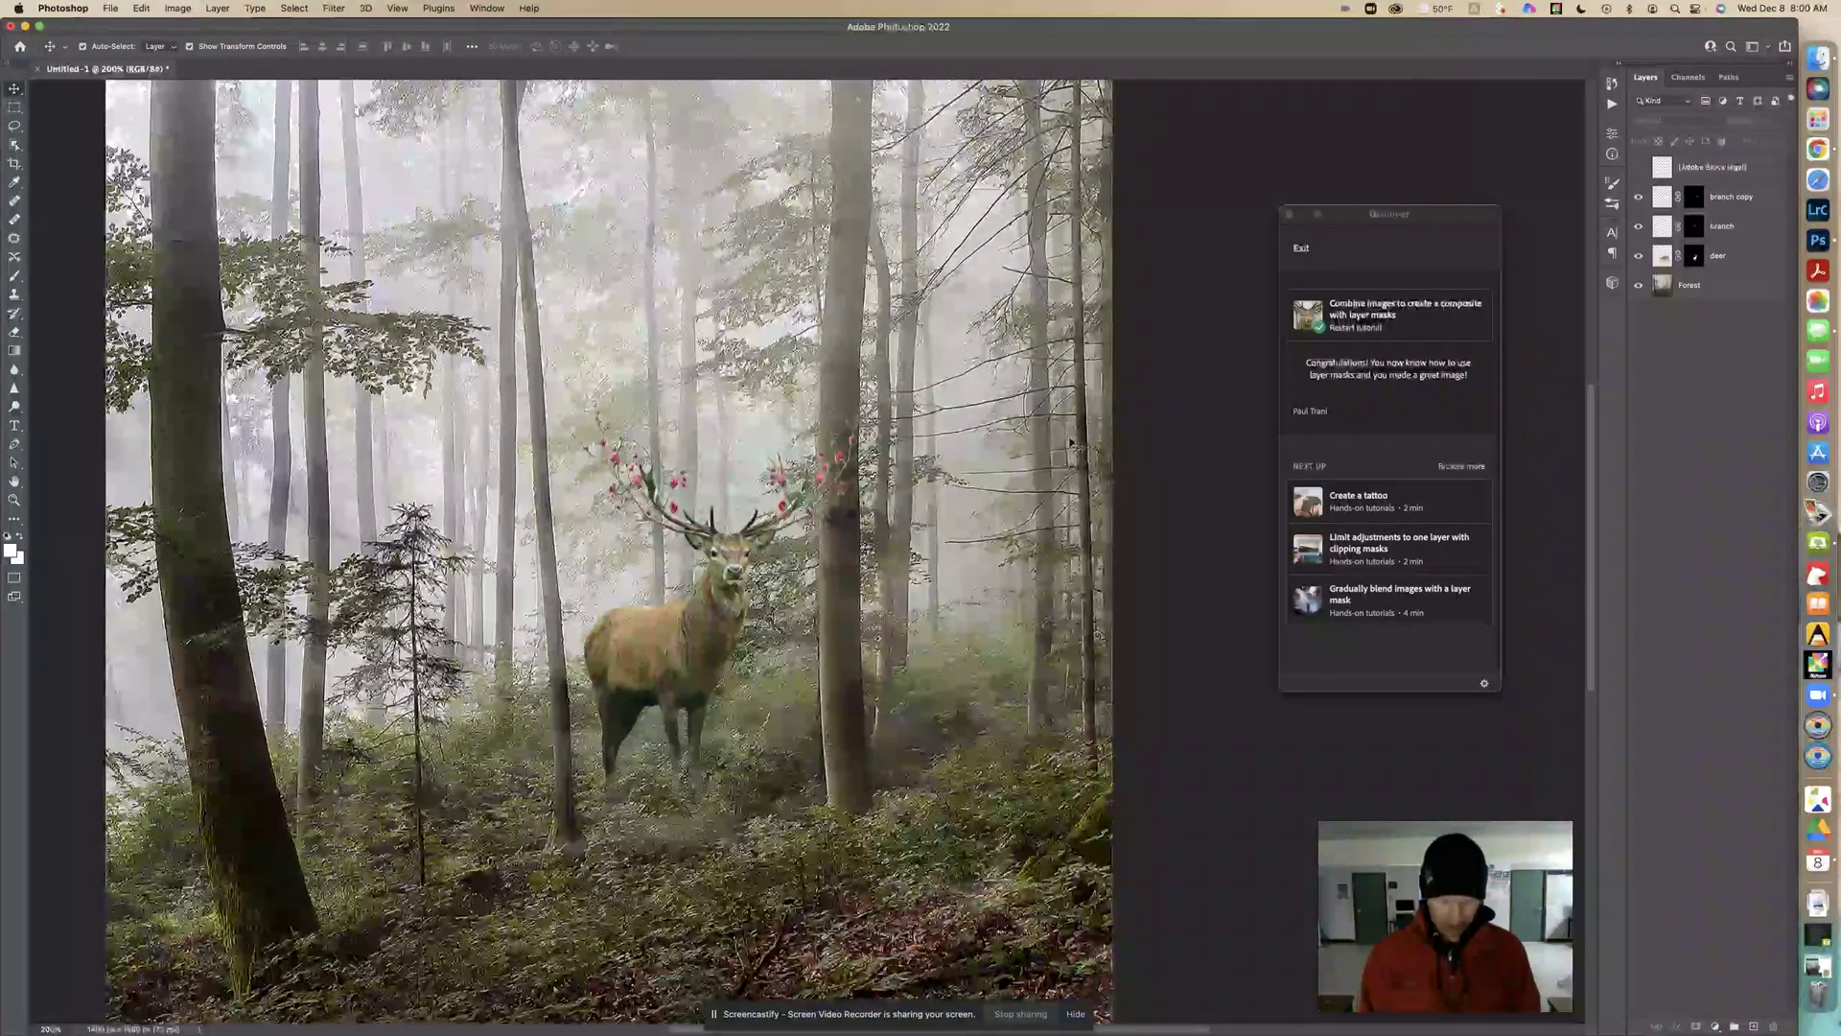
scroll(1071, 441, "down", 2)
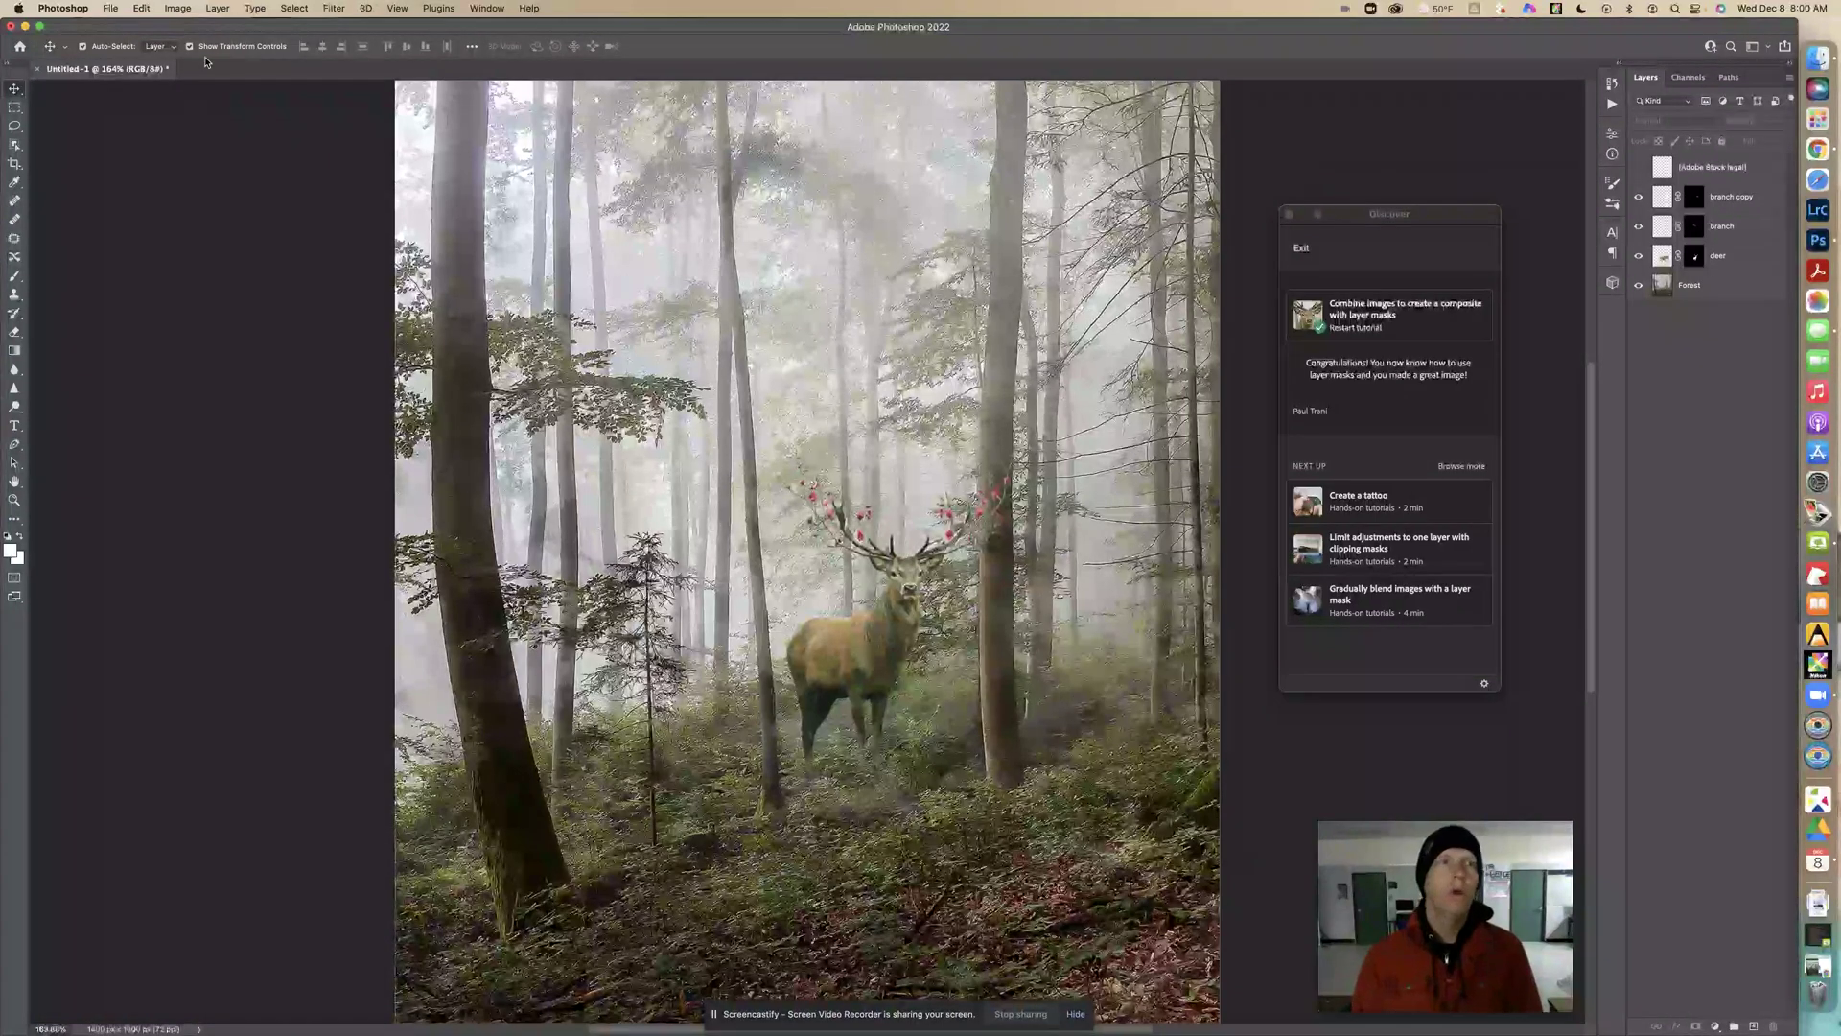
Select the deer, branch and branch copy layers together, shift them slightly in the forest and deselect them.
left_click(182, 10)
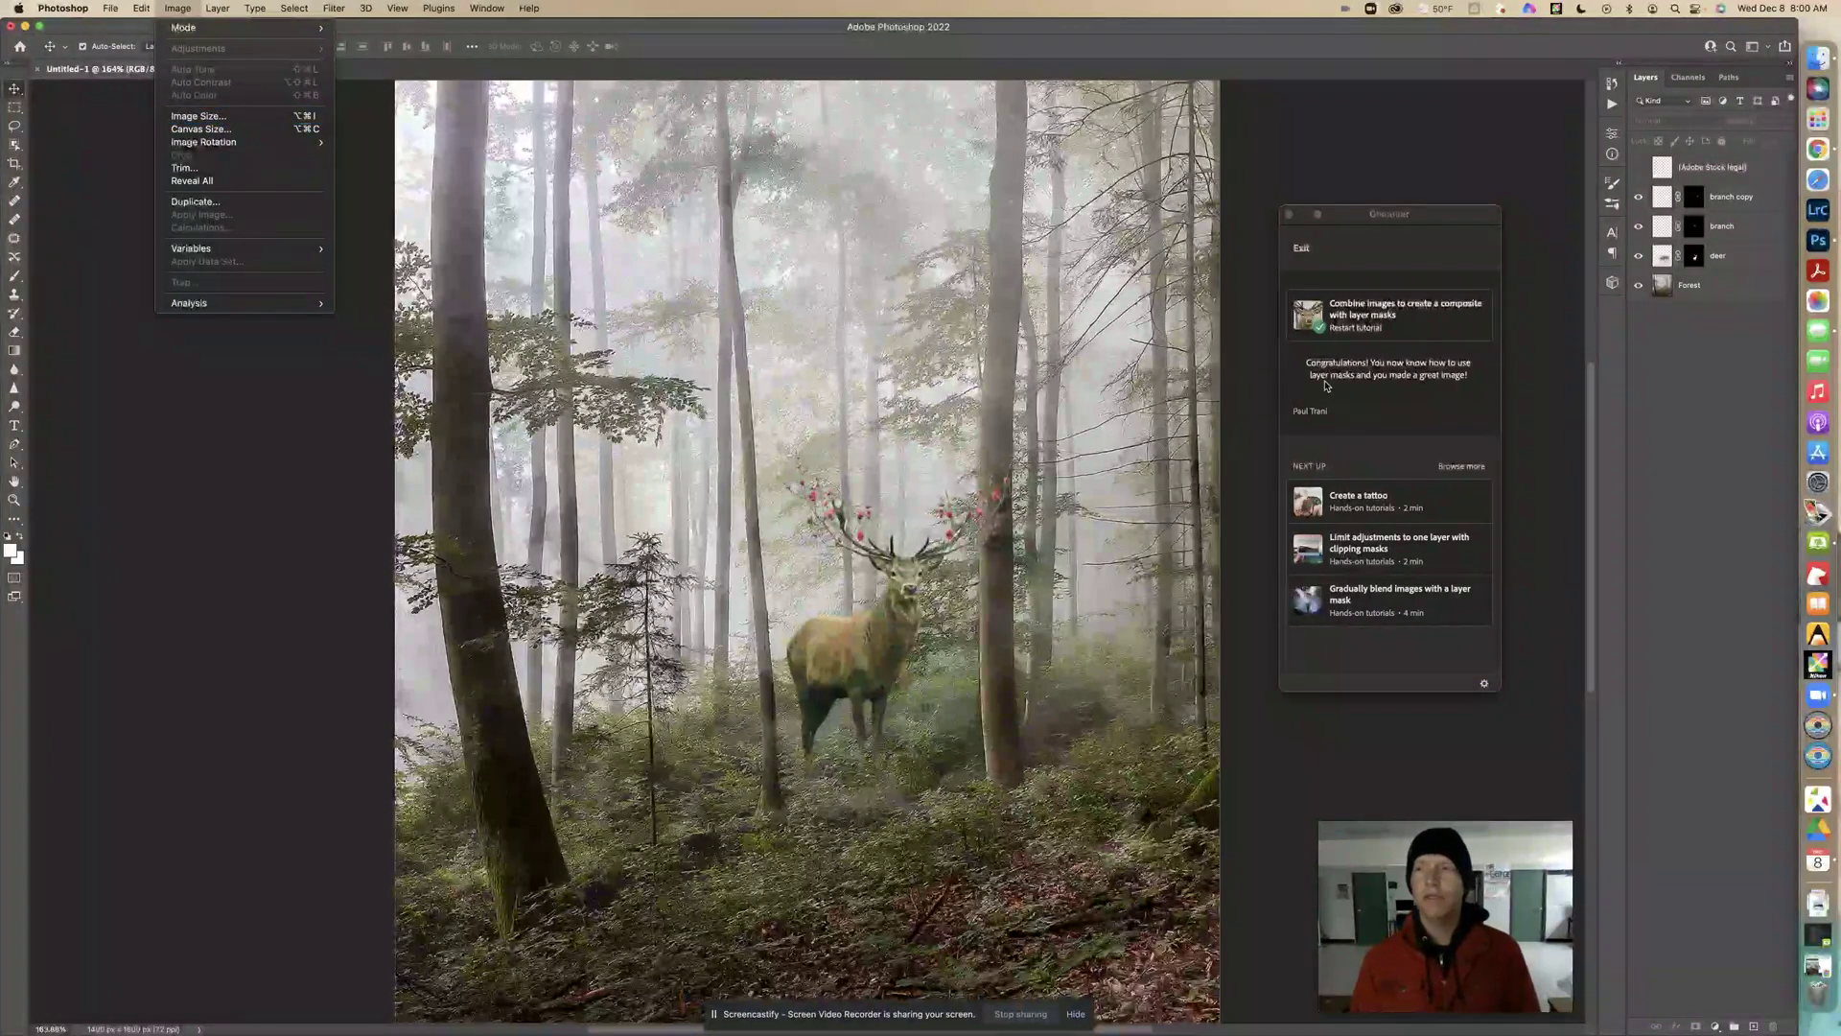
left_click(1734, 261)
left_click(1735, 260)
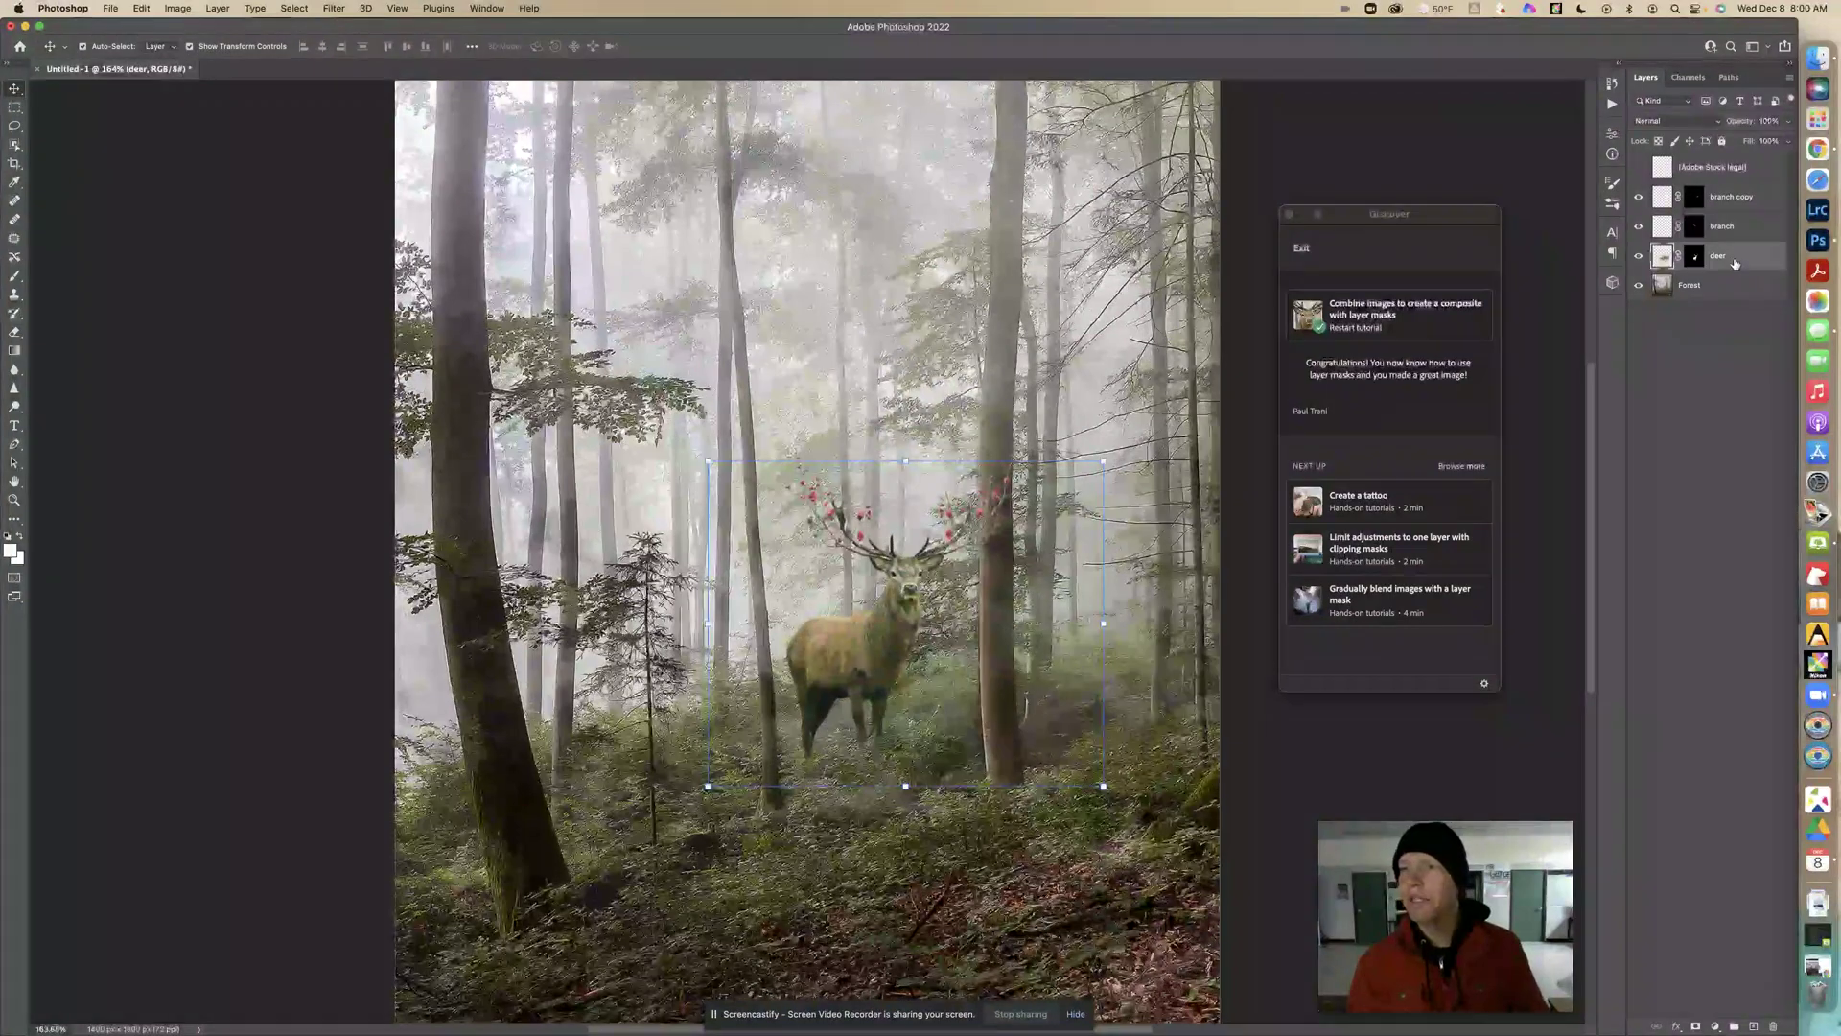
left_click(1735, 230, "shift")
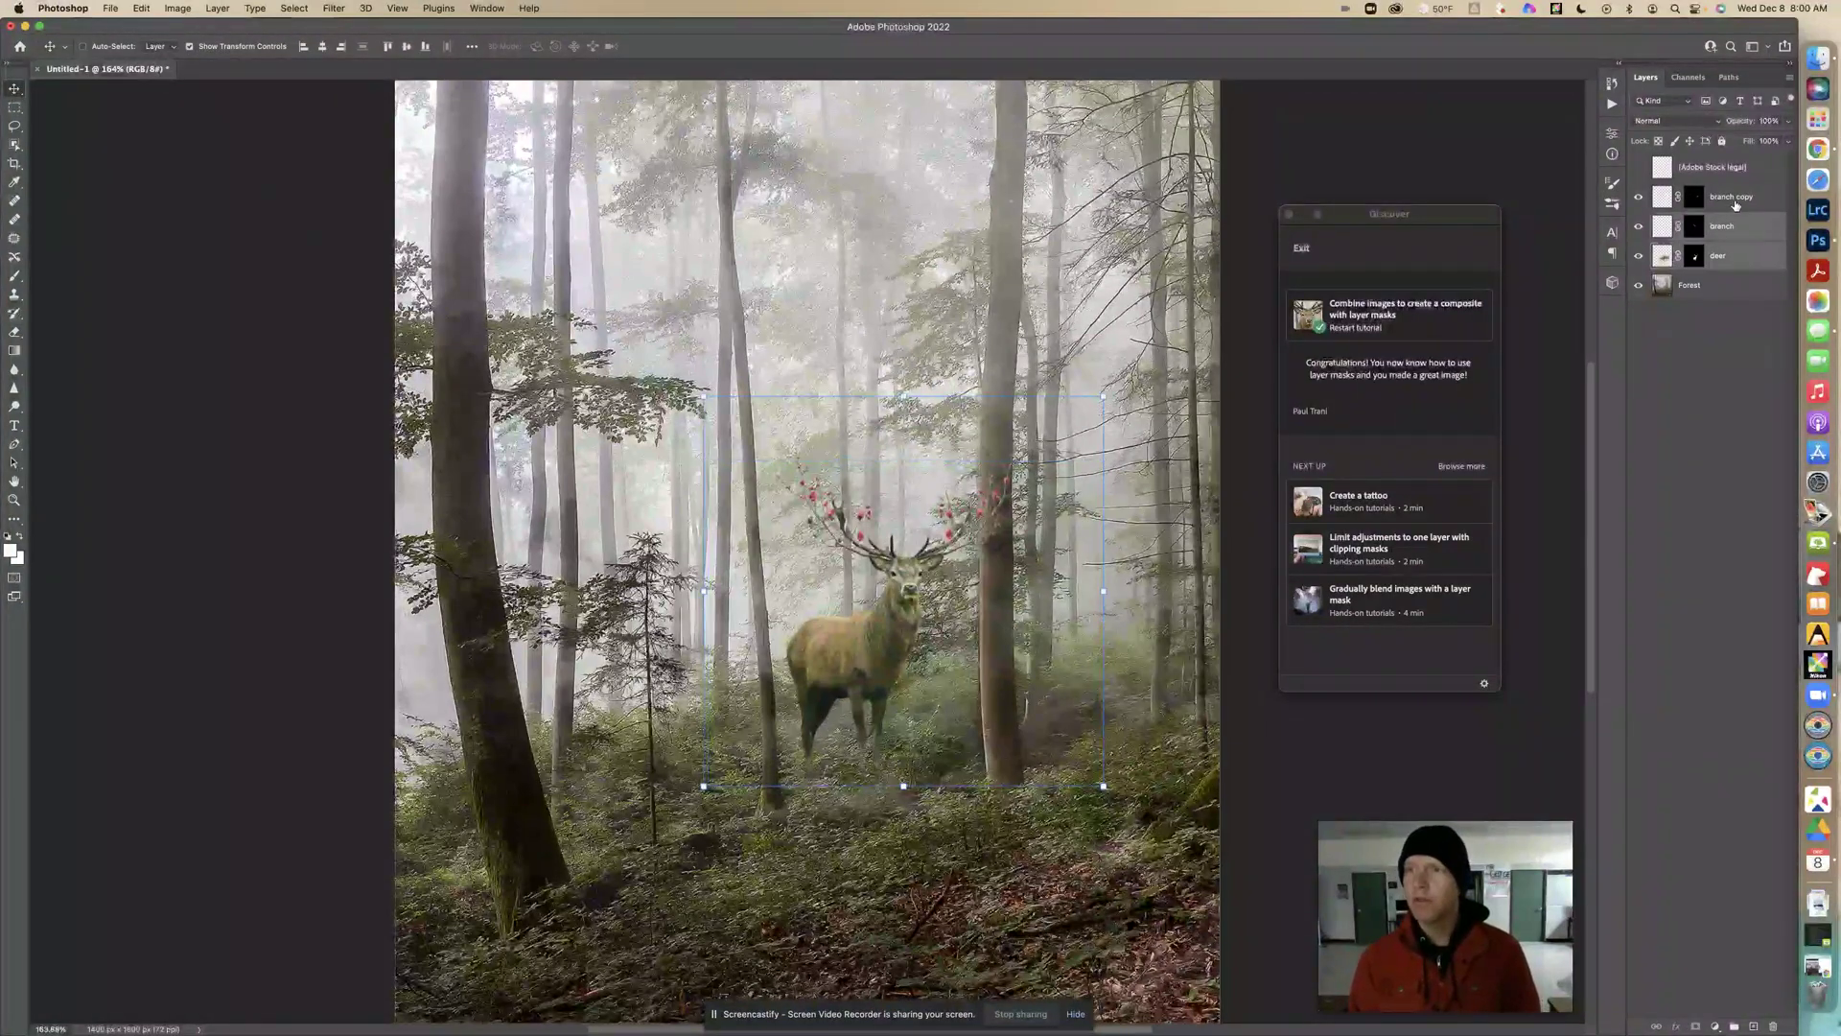
left_click(1735, 201, "shift")
mouse_move(869, 605)
left_mouse_down()
mouse_move(895, 623)
mouse_move(883, 635)
left_mouse_up()
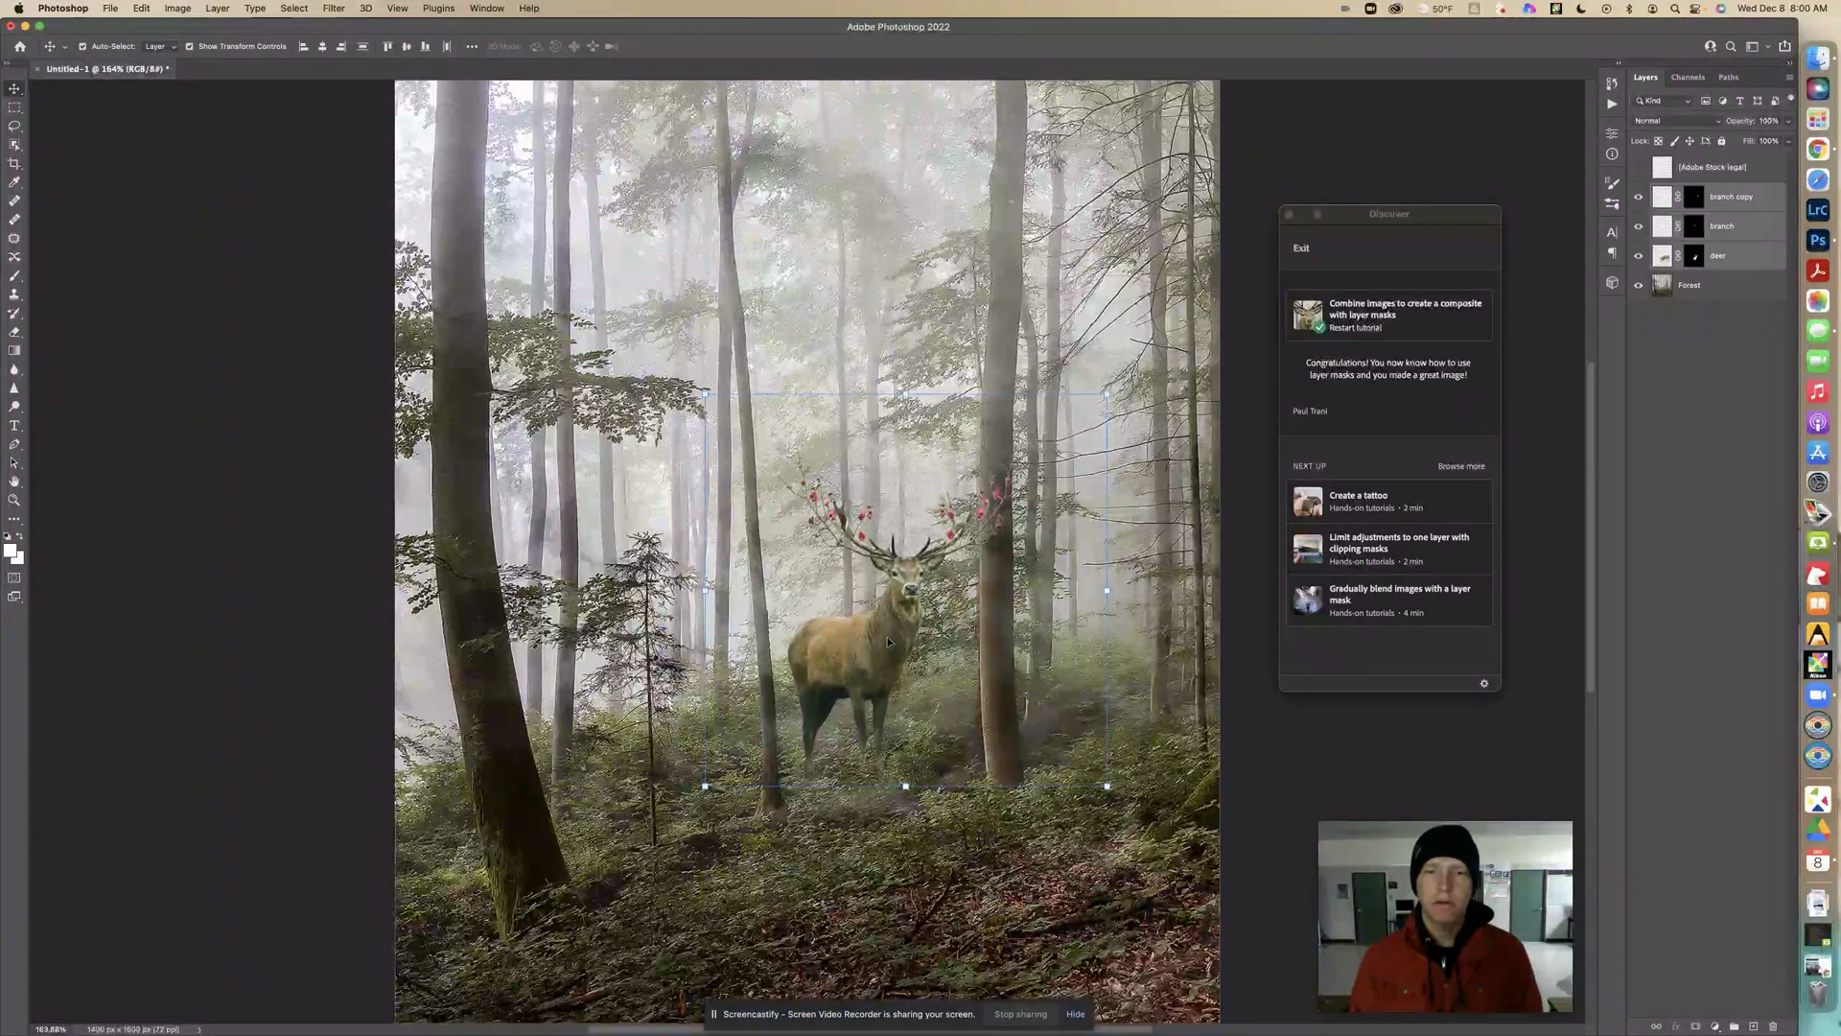
left_click(1258, 147)
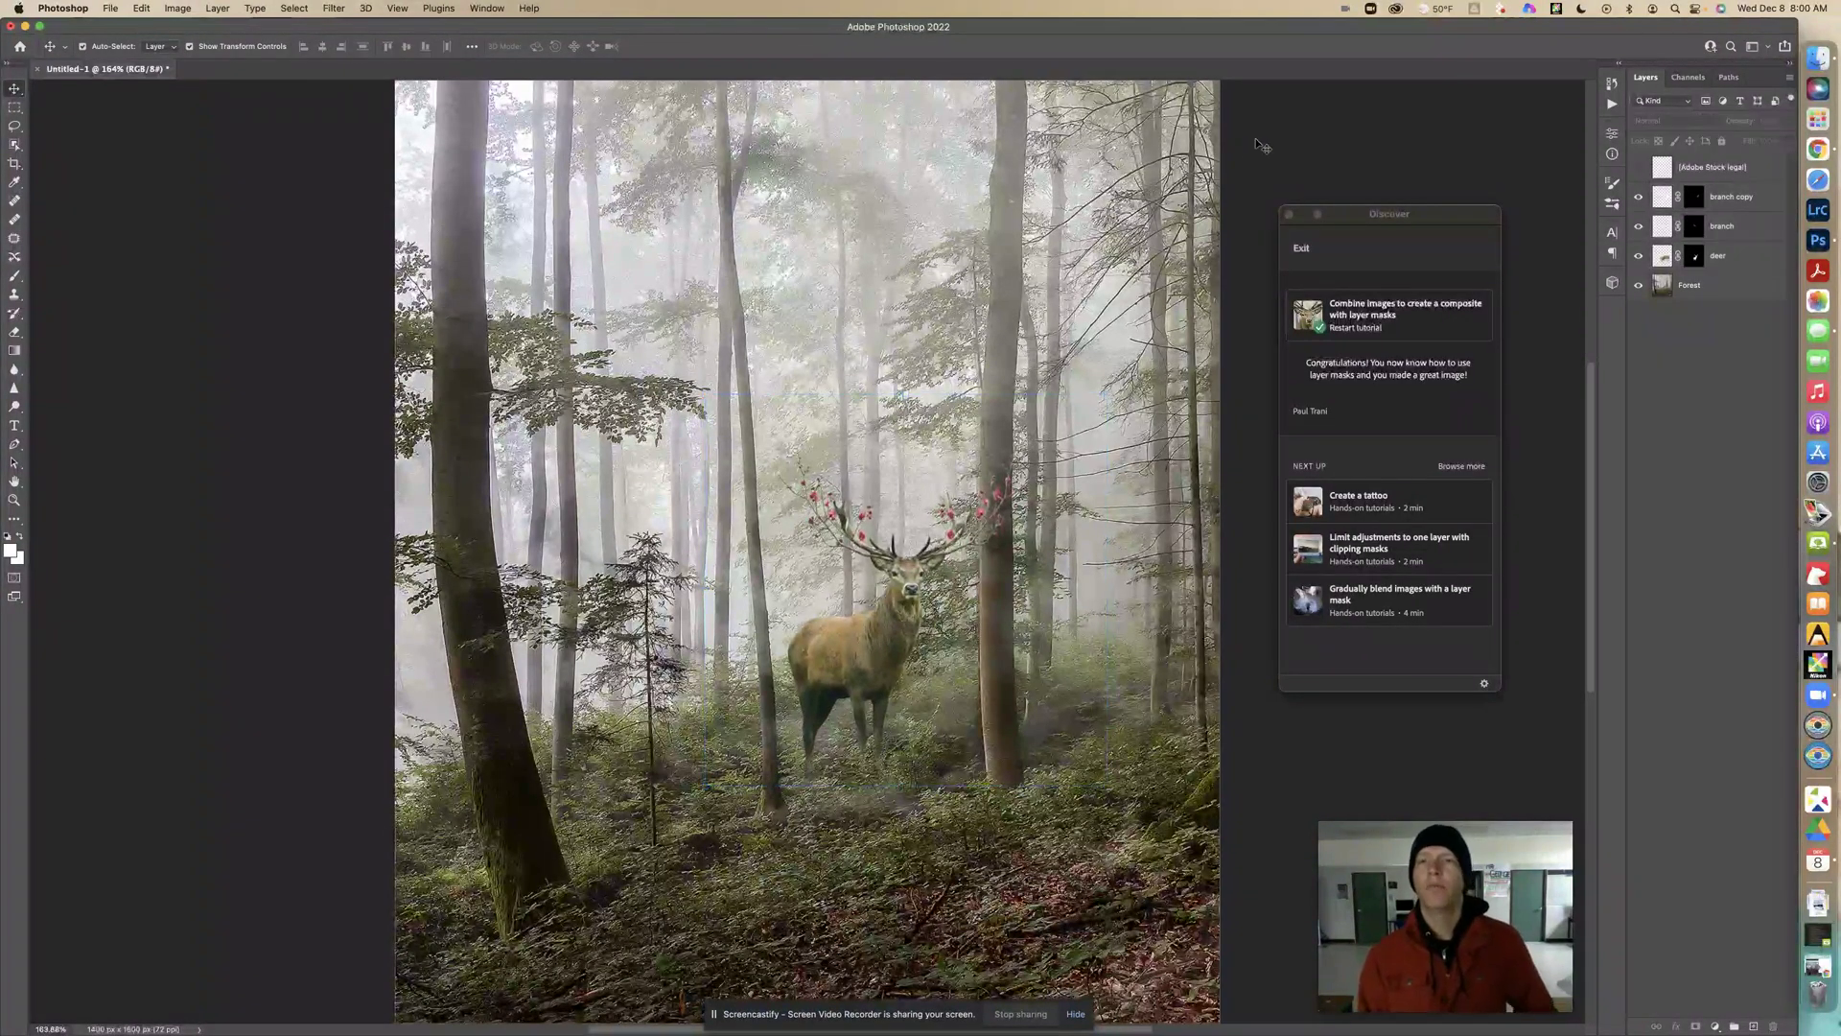
Resize the whole image to a height of 1000 pixels.
left_click(110, 8)
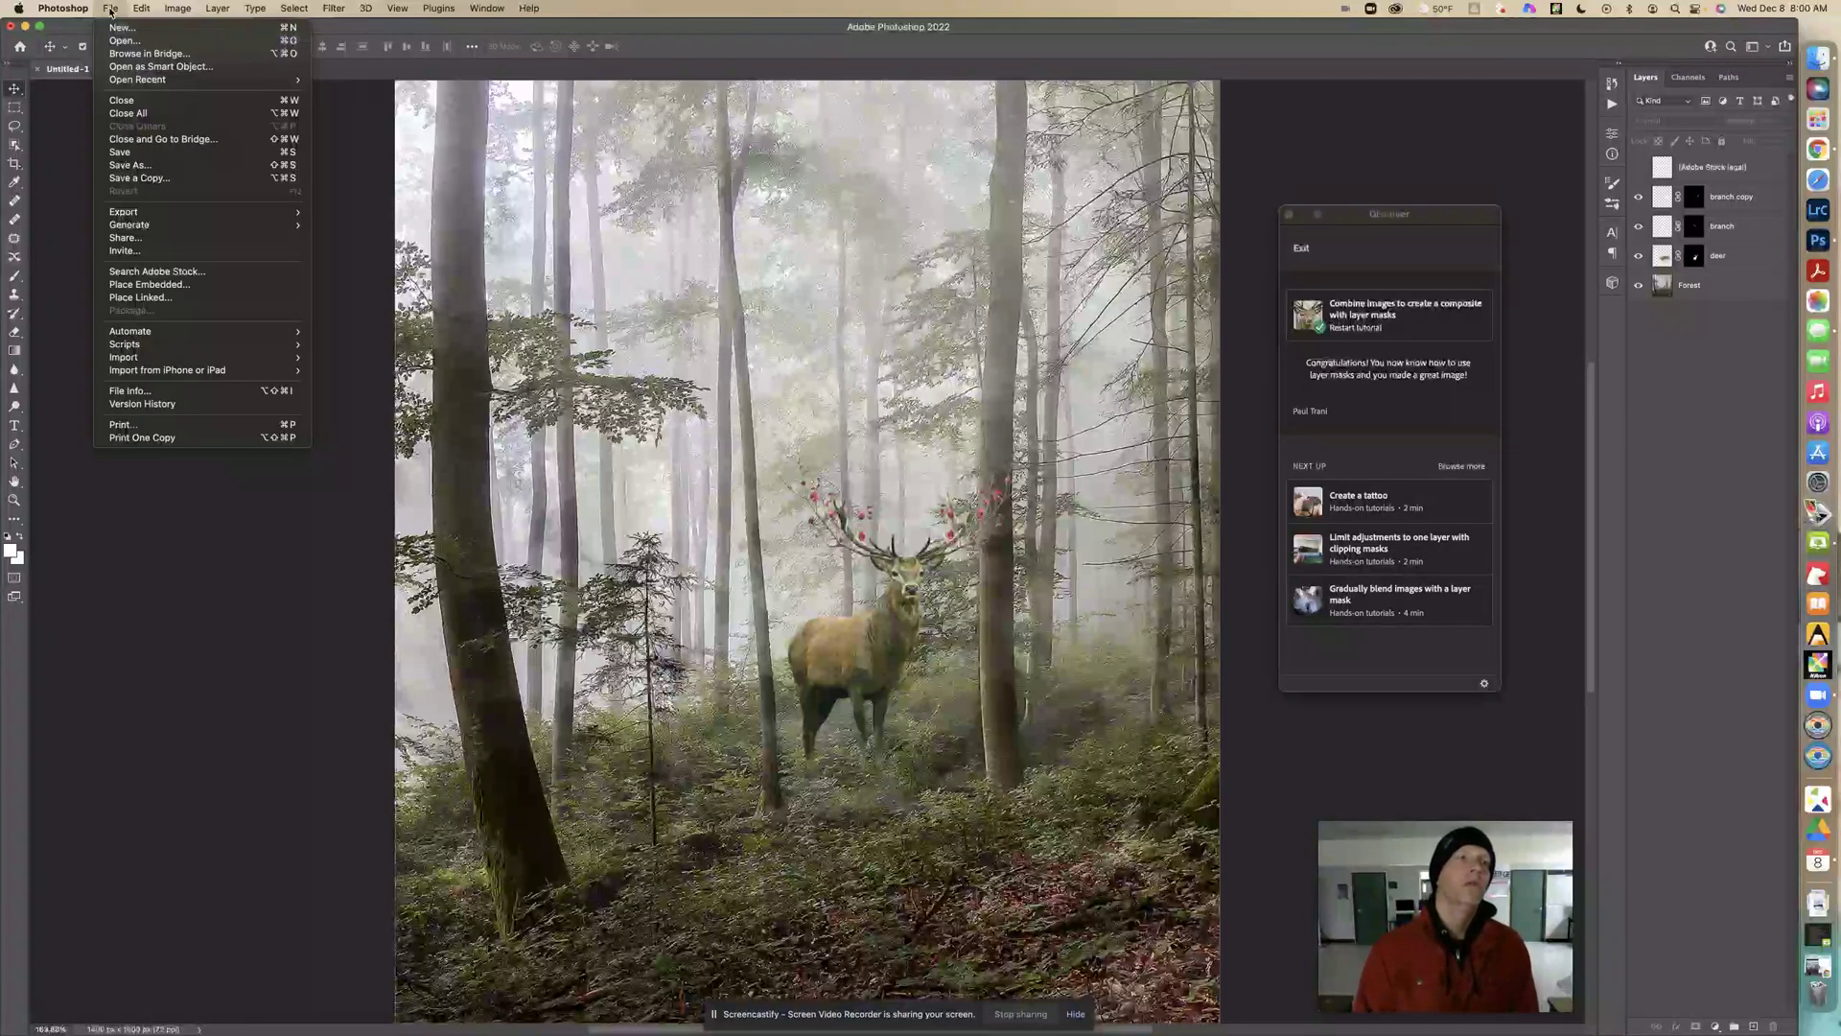
mouse_move(167, 10)
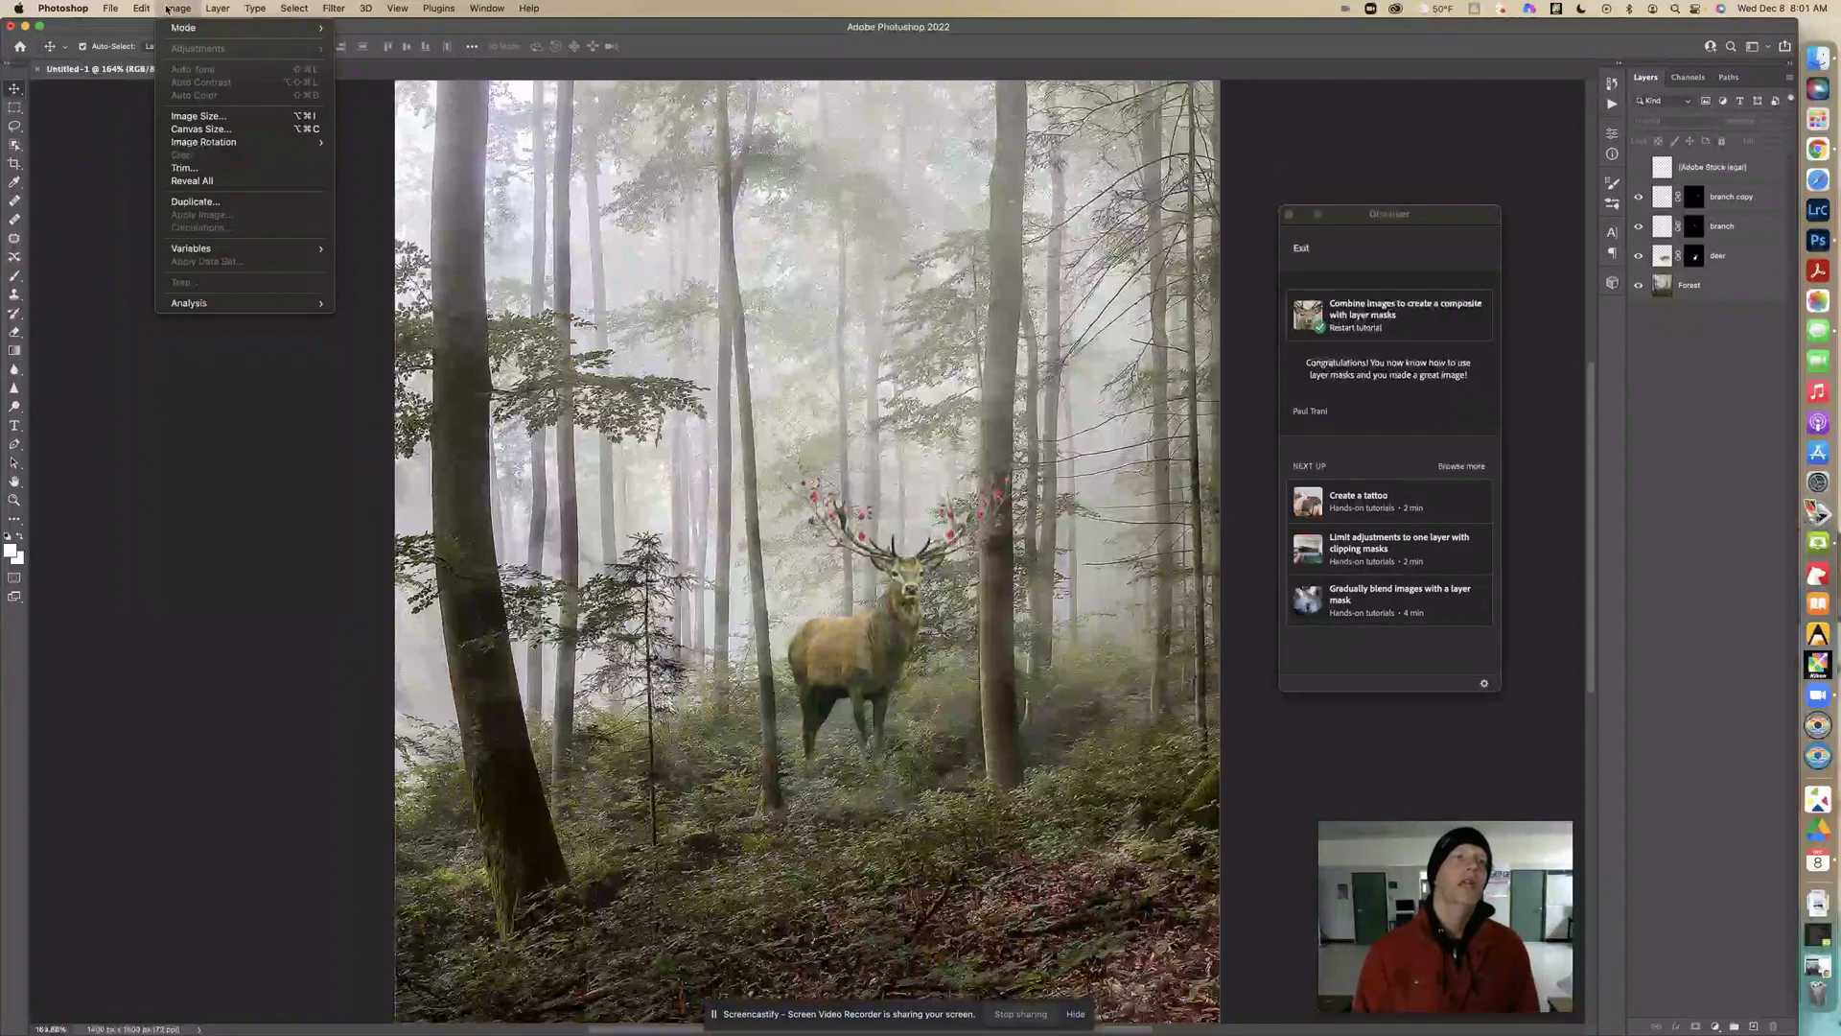
left_click(198, 115)
key("Tab")
type("1000")
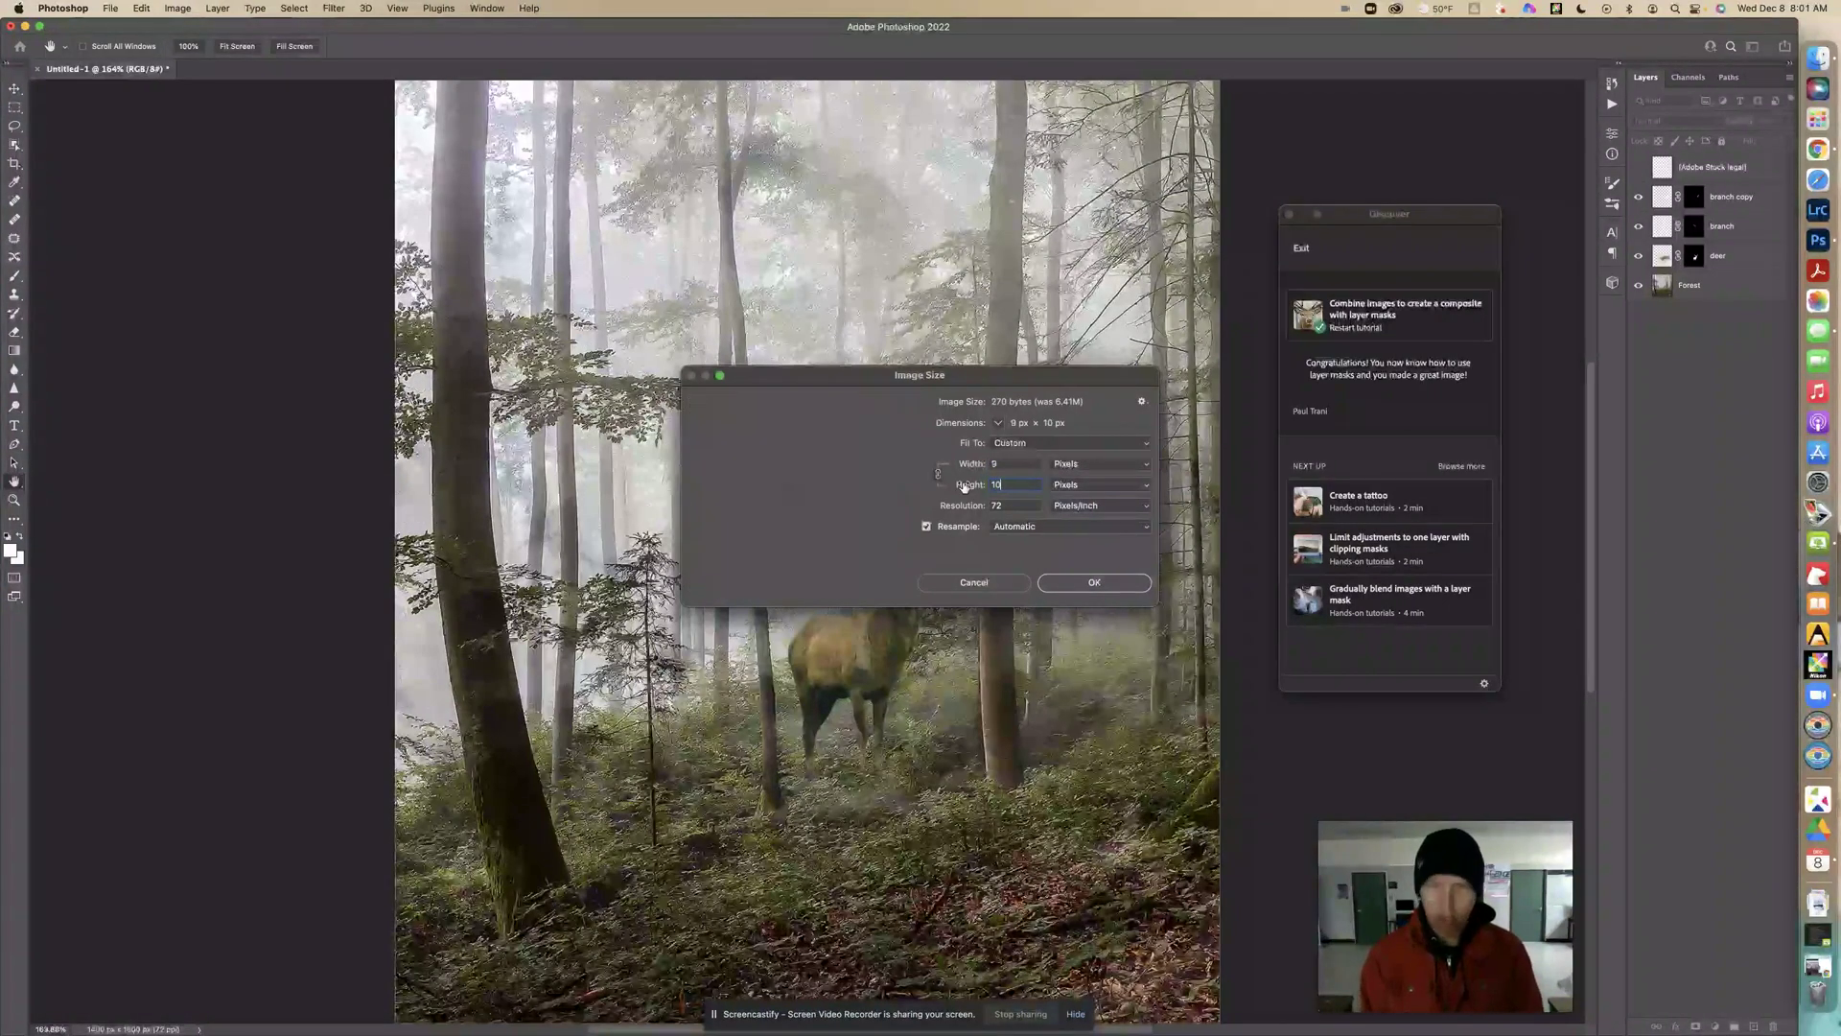
left_click(1073, 581)
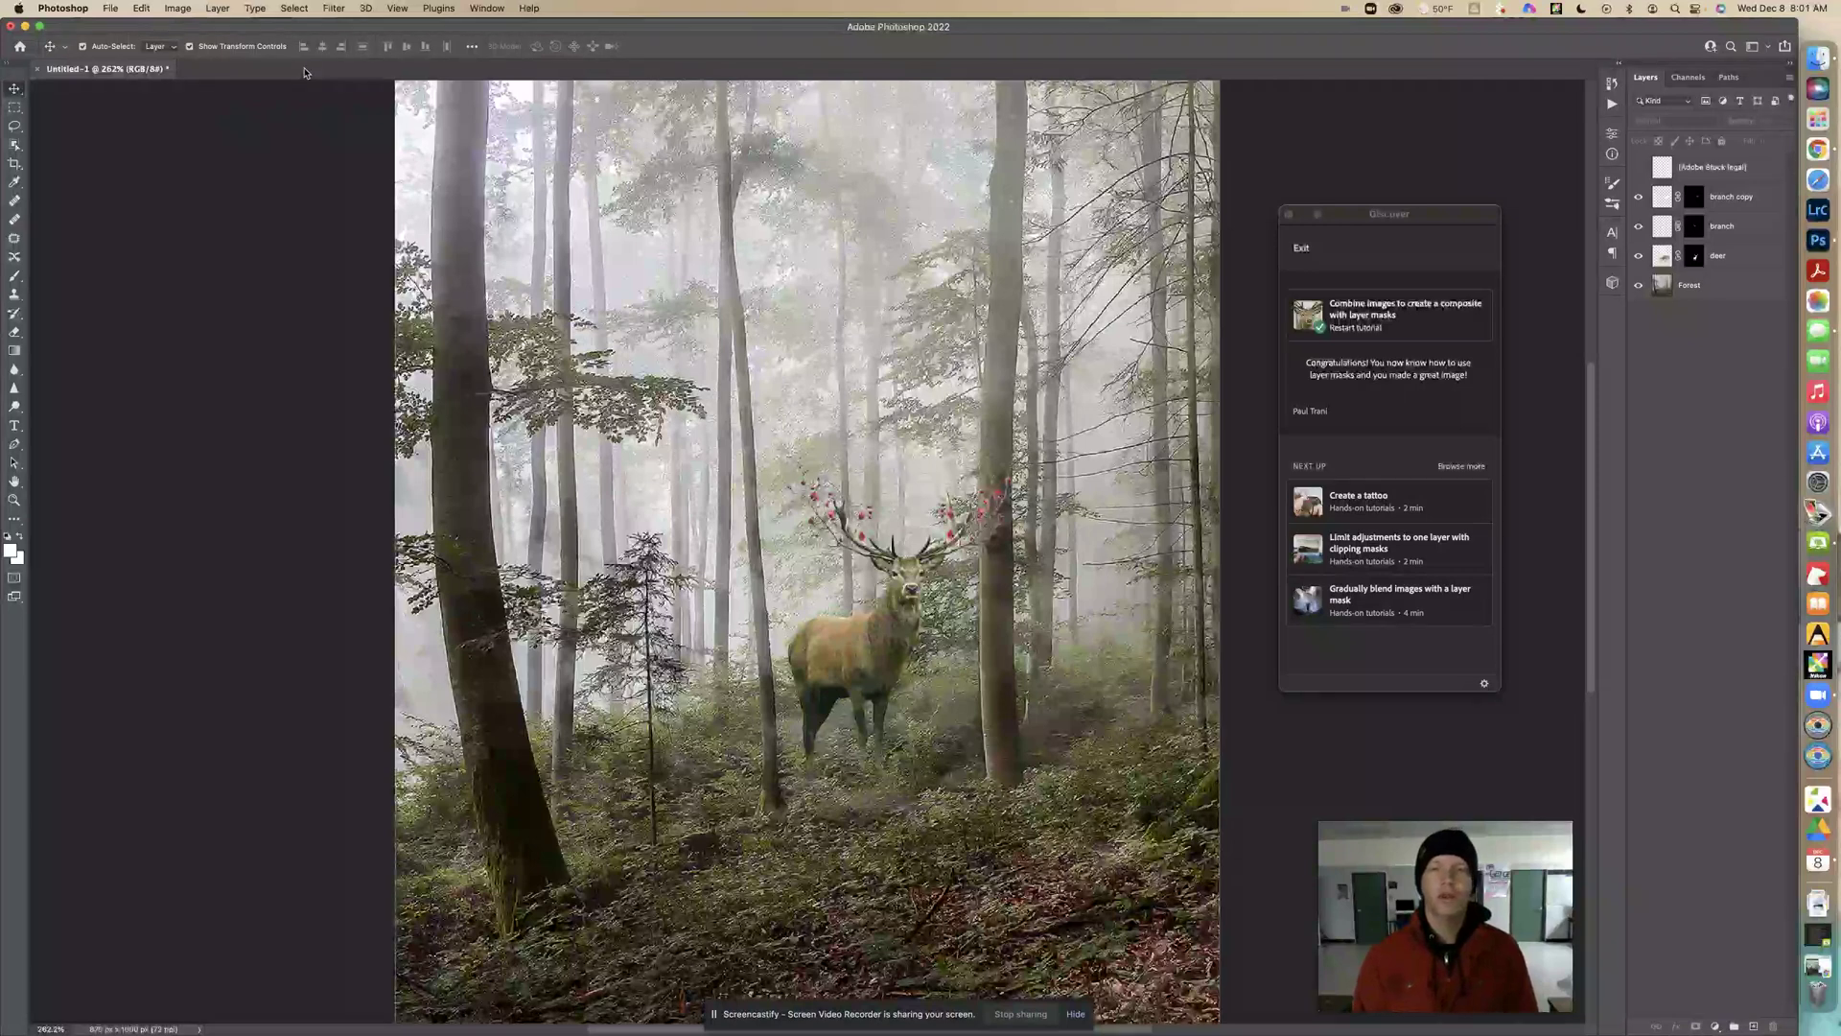
Start saving a copy of the composite on the computer instead of Creative Cloud, with JPEG as the file format.
left_click(111, 9)
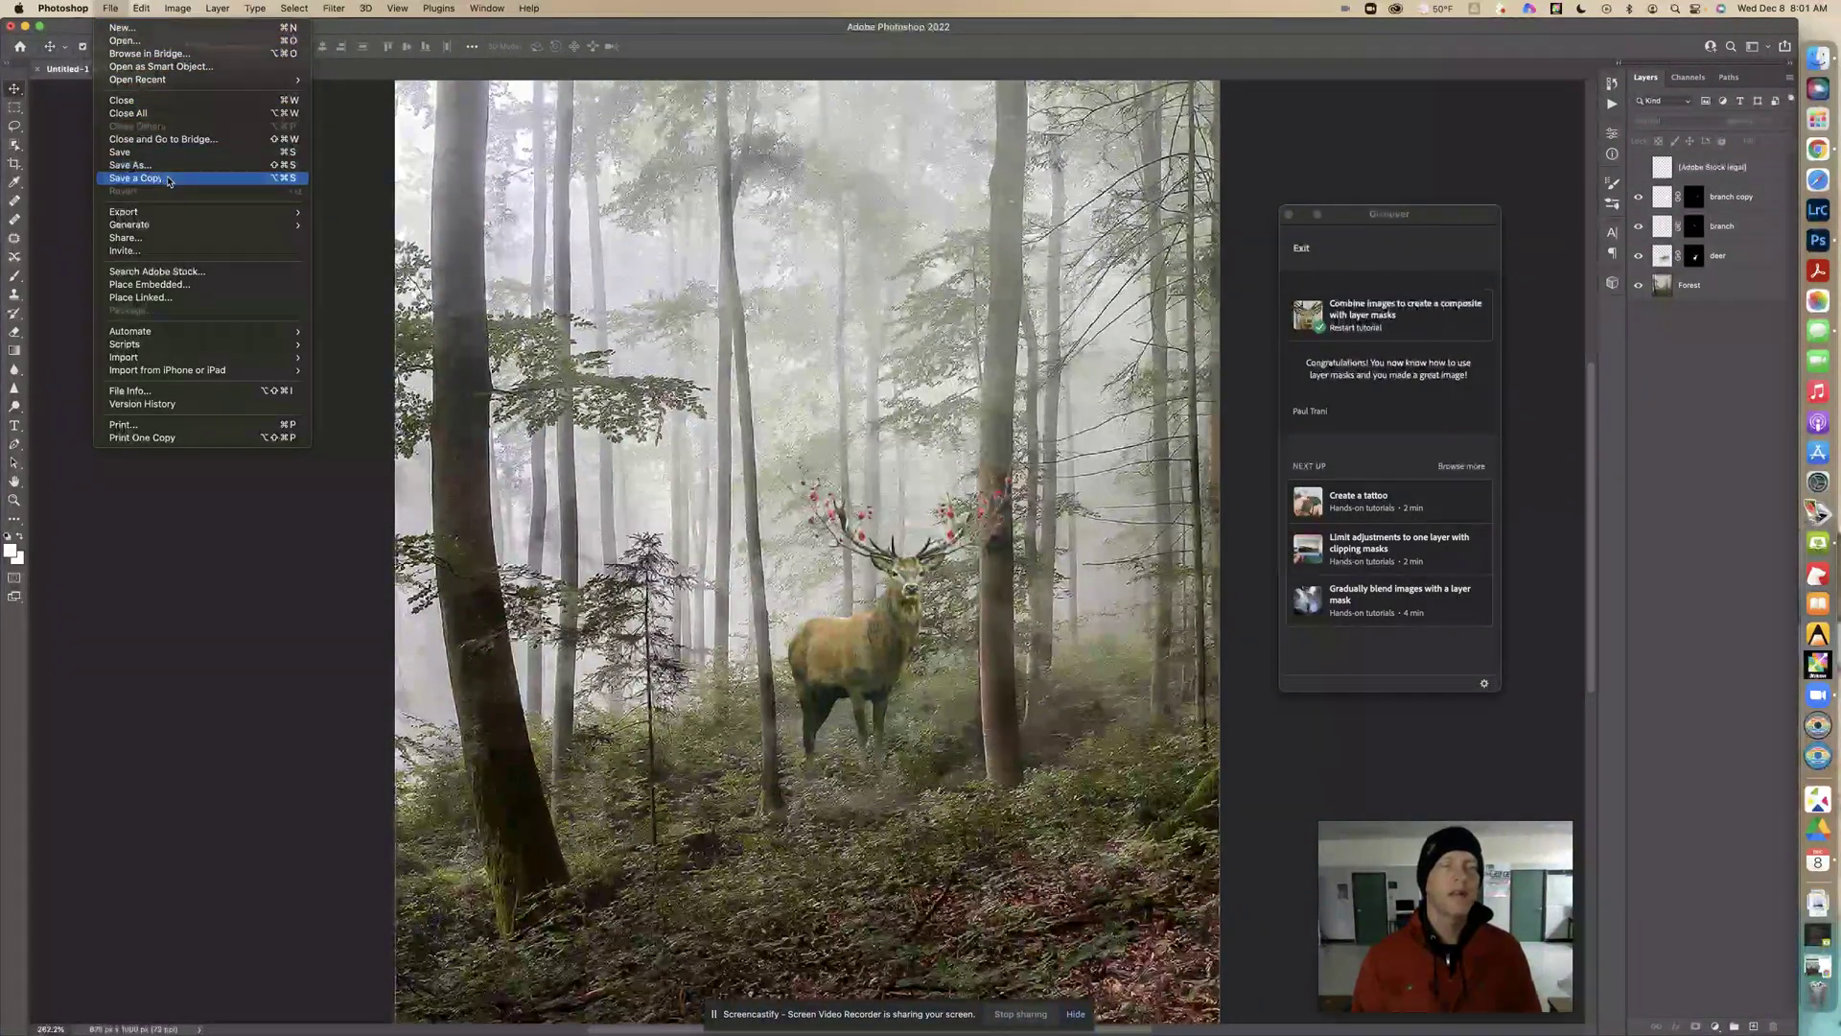
left_click(135, 165)
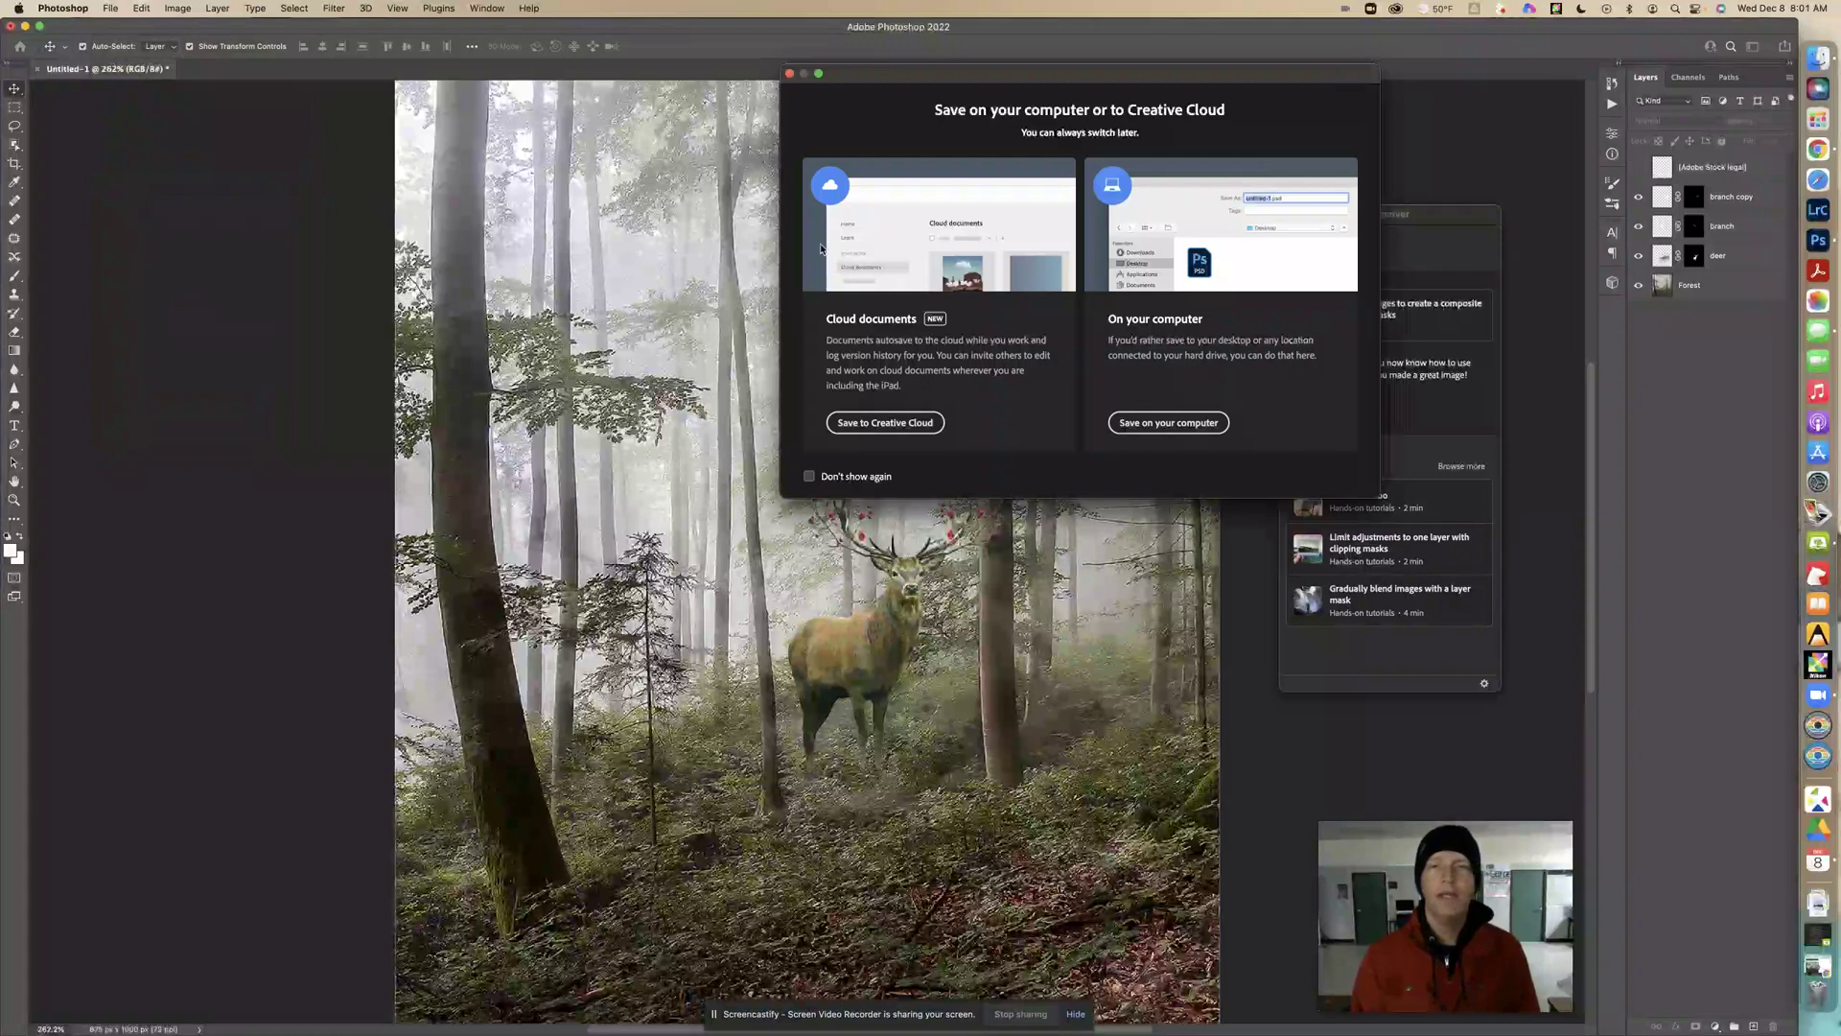
left_click(1168, 422)
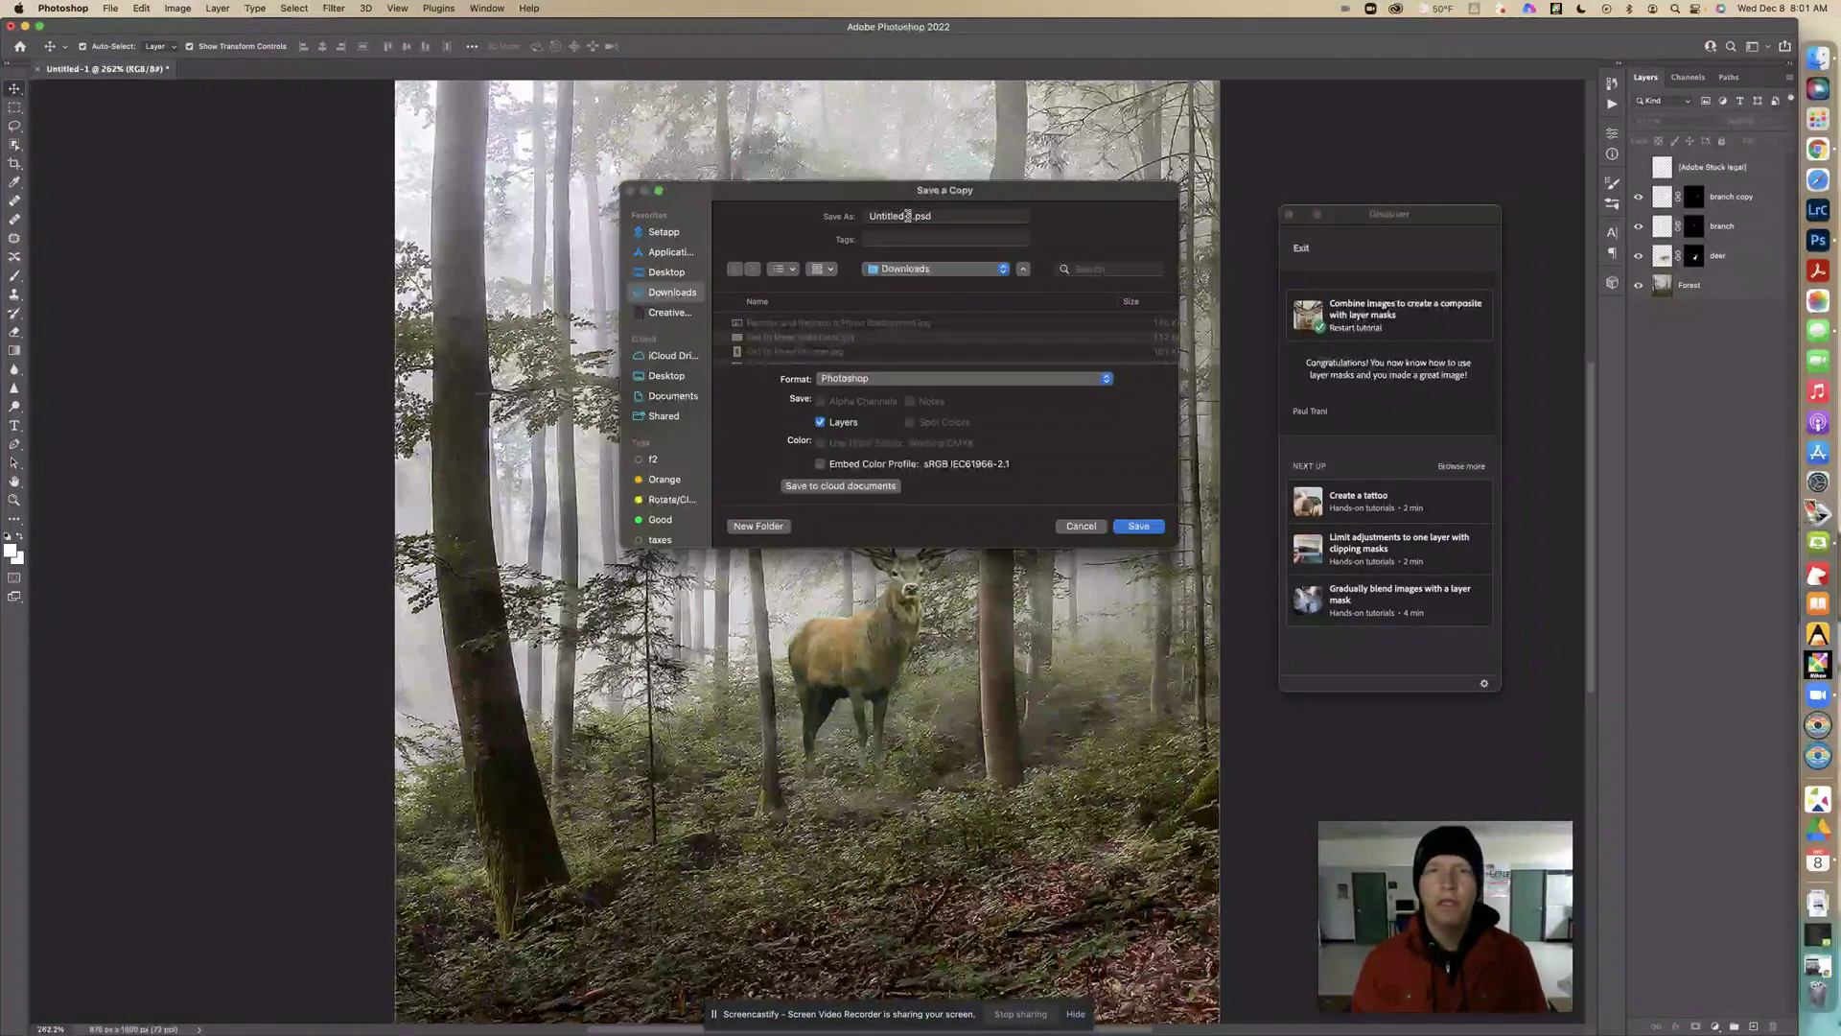
left_click(935, 381)
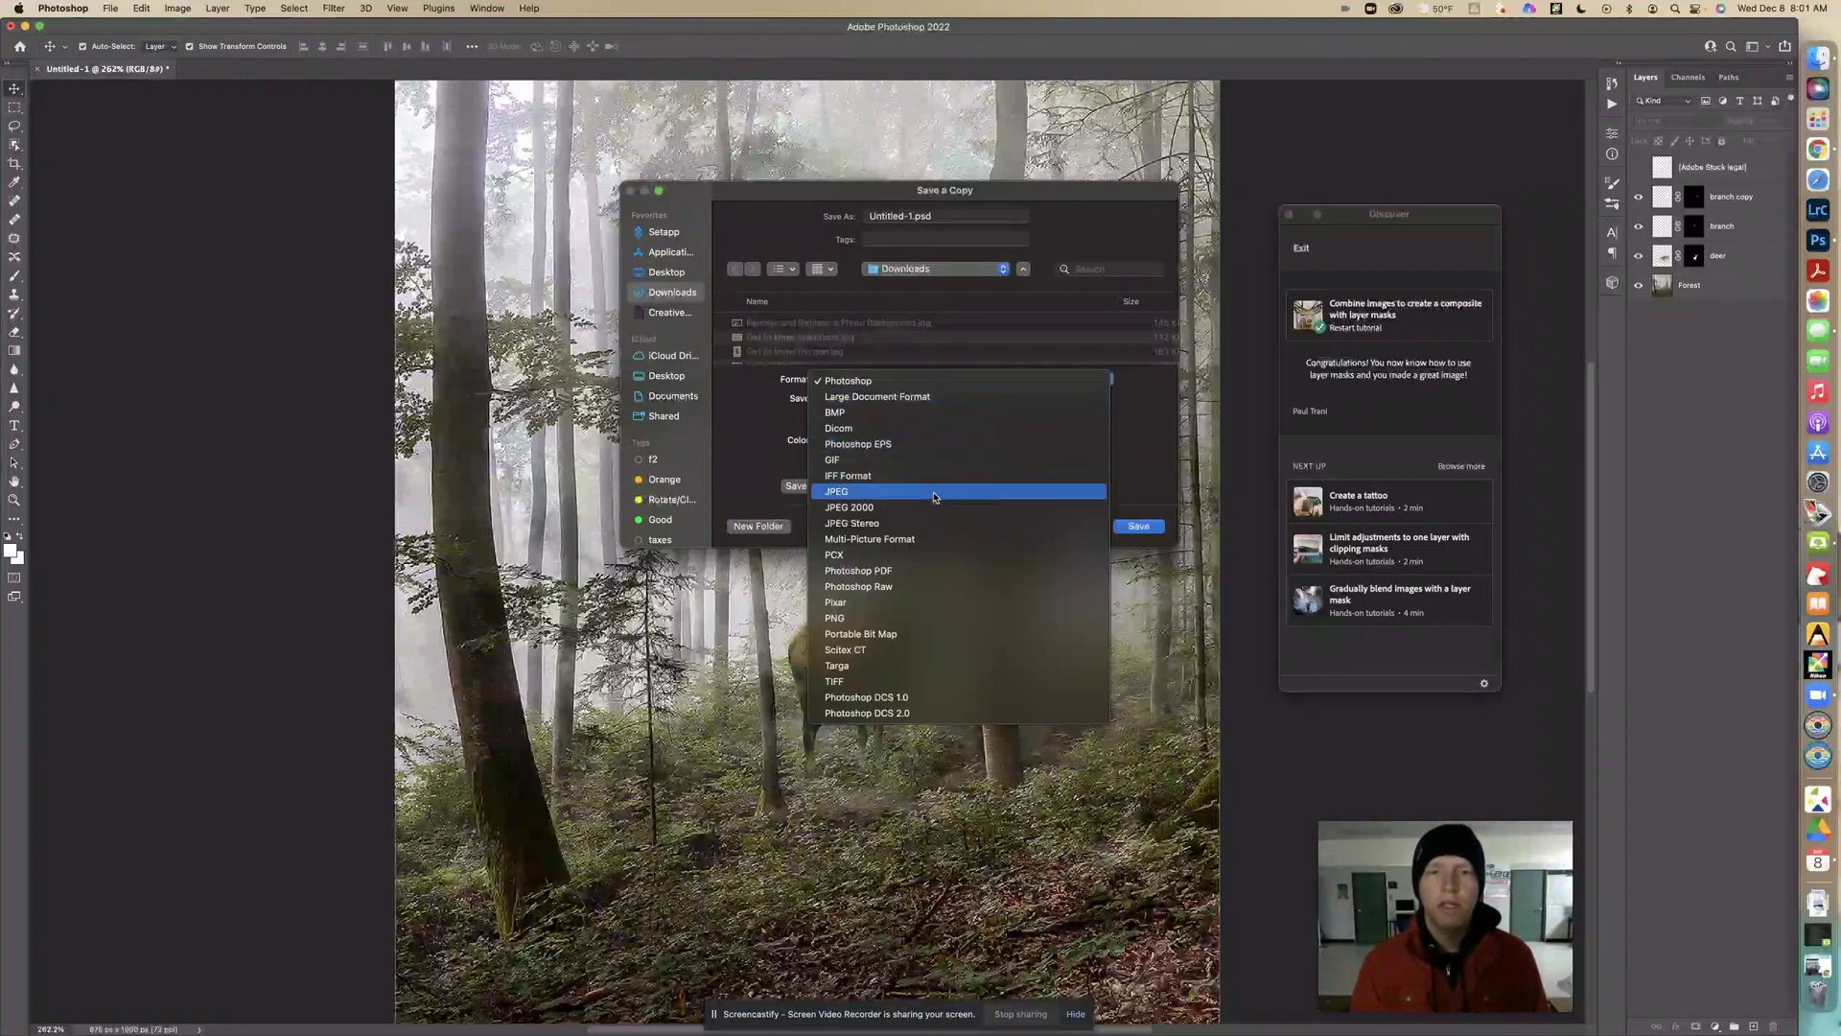
left_click(934, 494)
Name the JPEG copy "Combine Images to Create a Computer Composite with Layer masks".
left_click(912, 215)
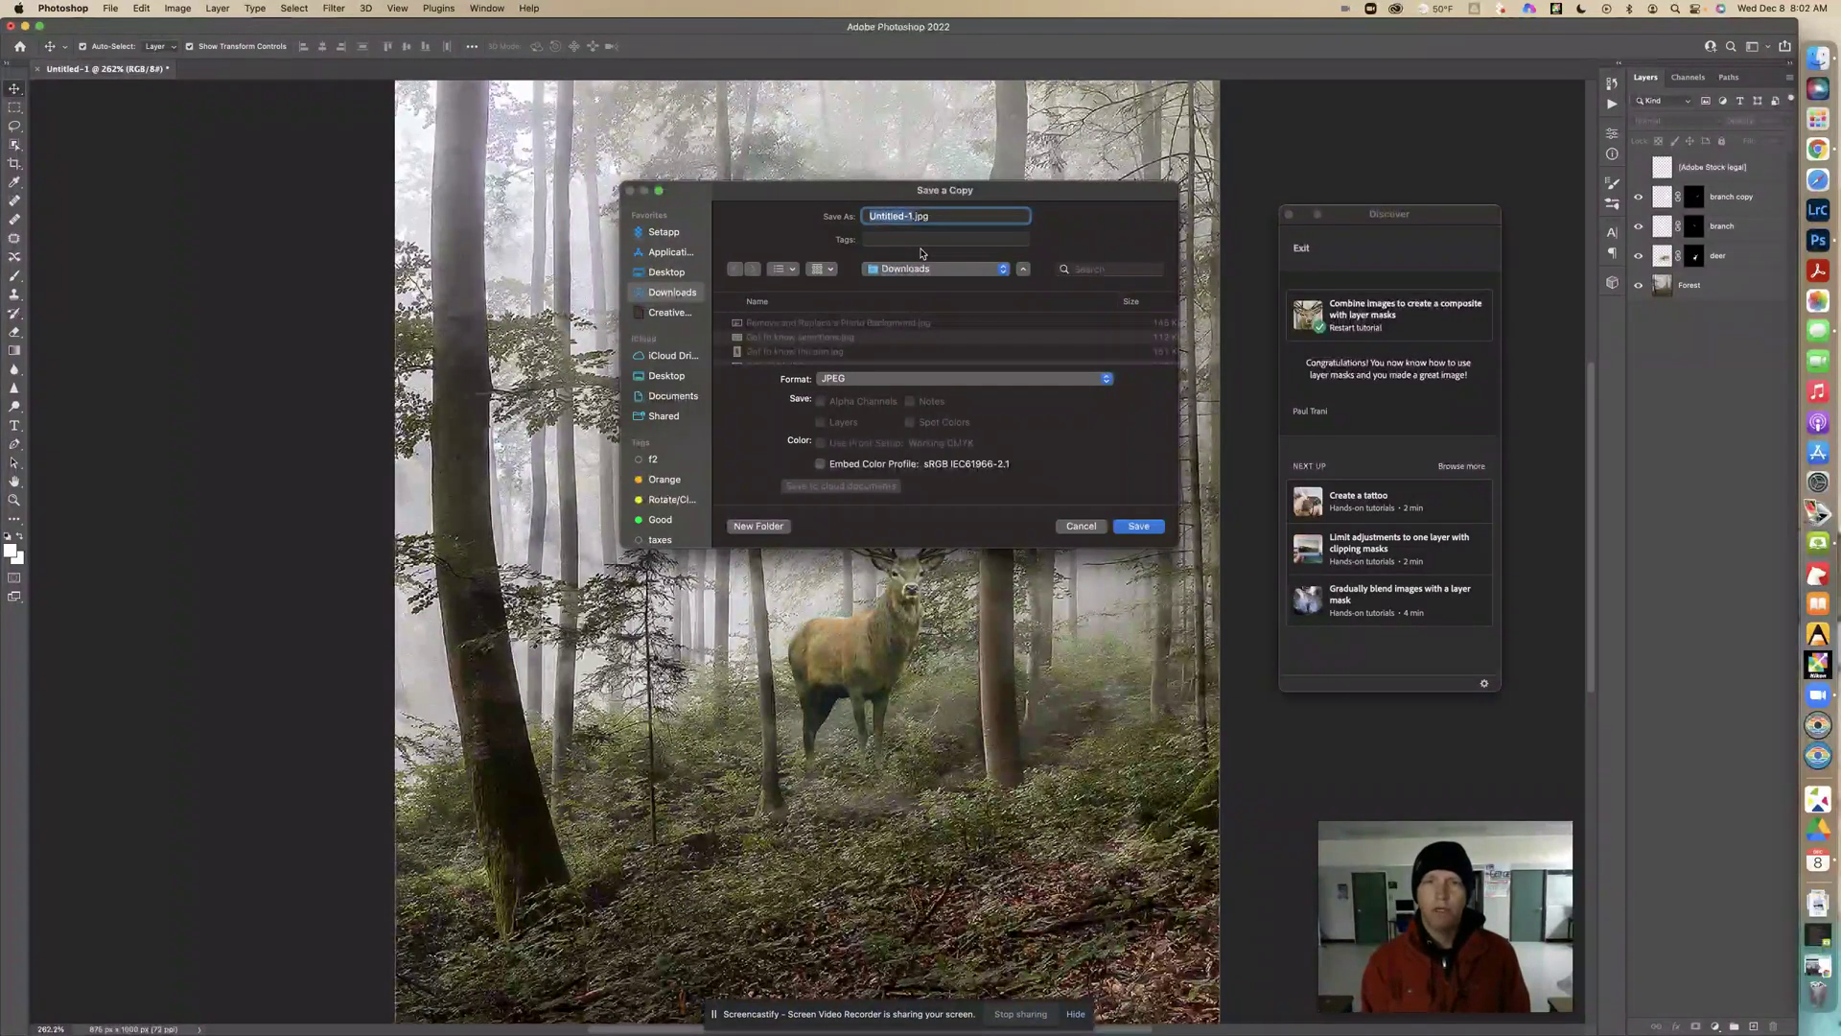
type("Combine")
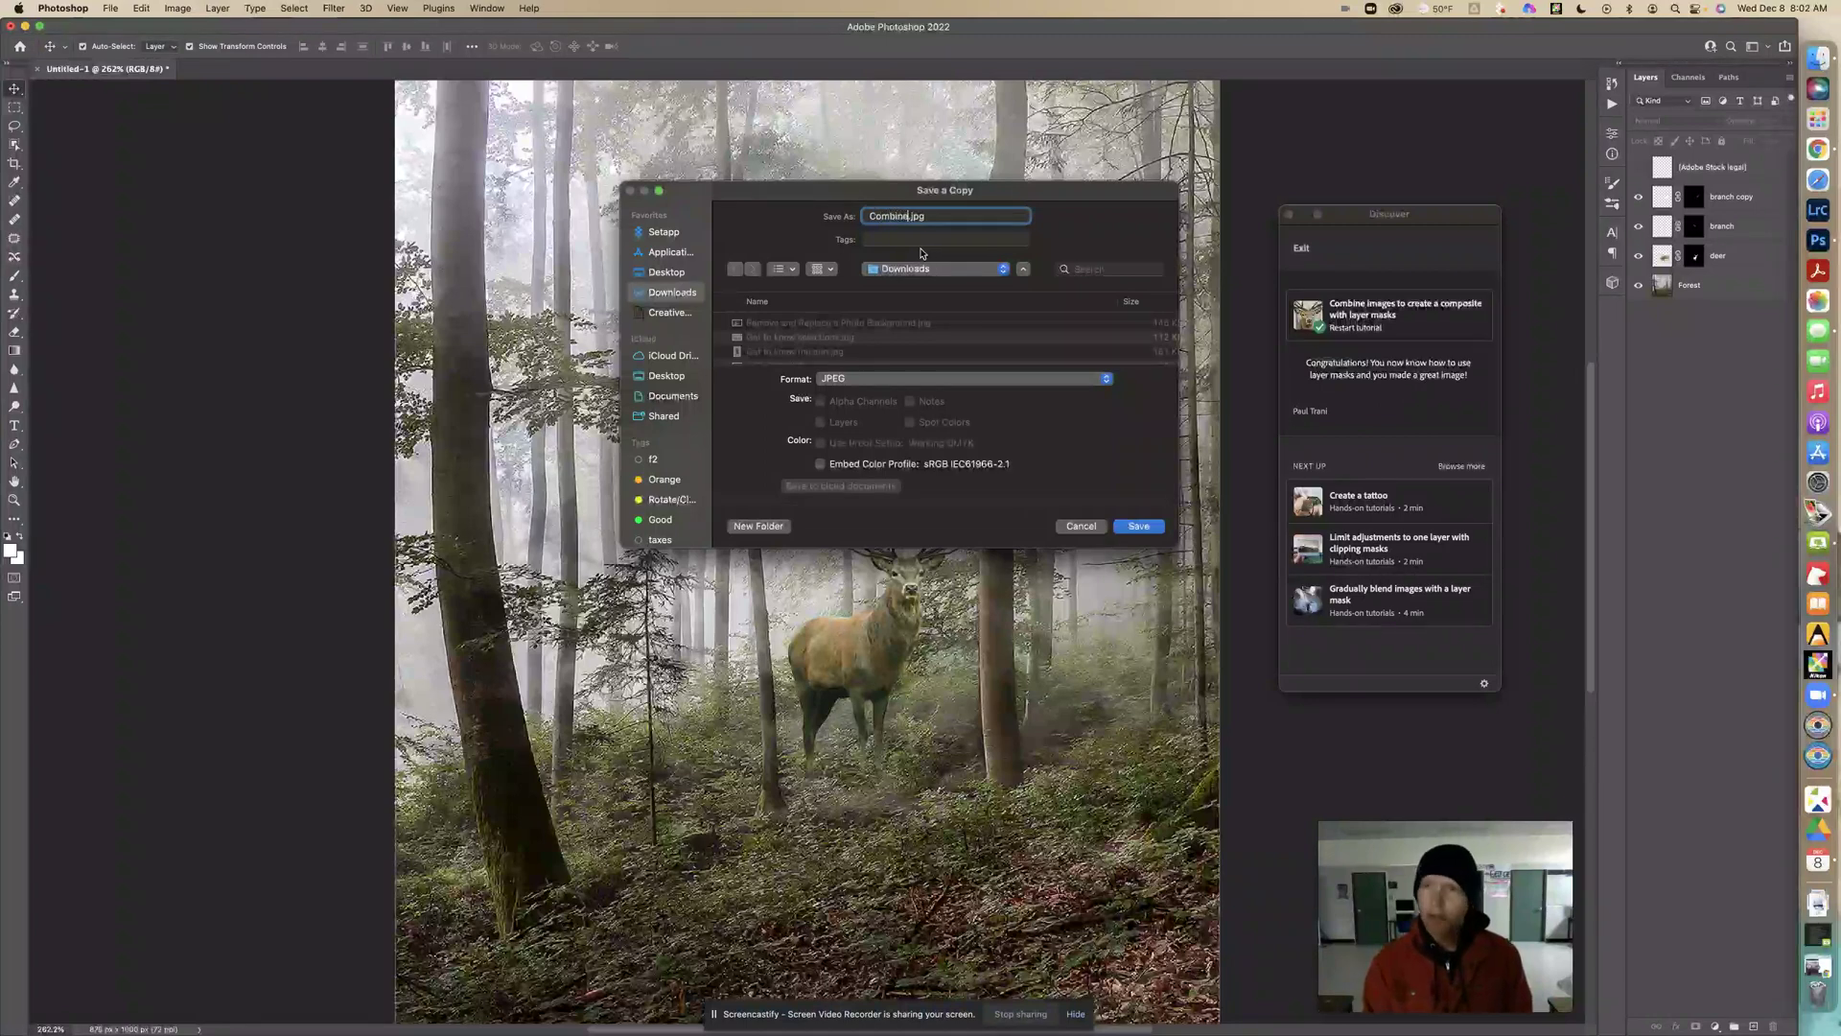
type(" Image")
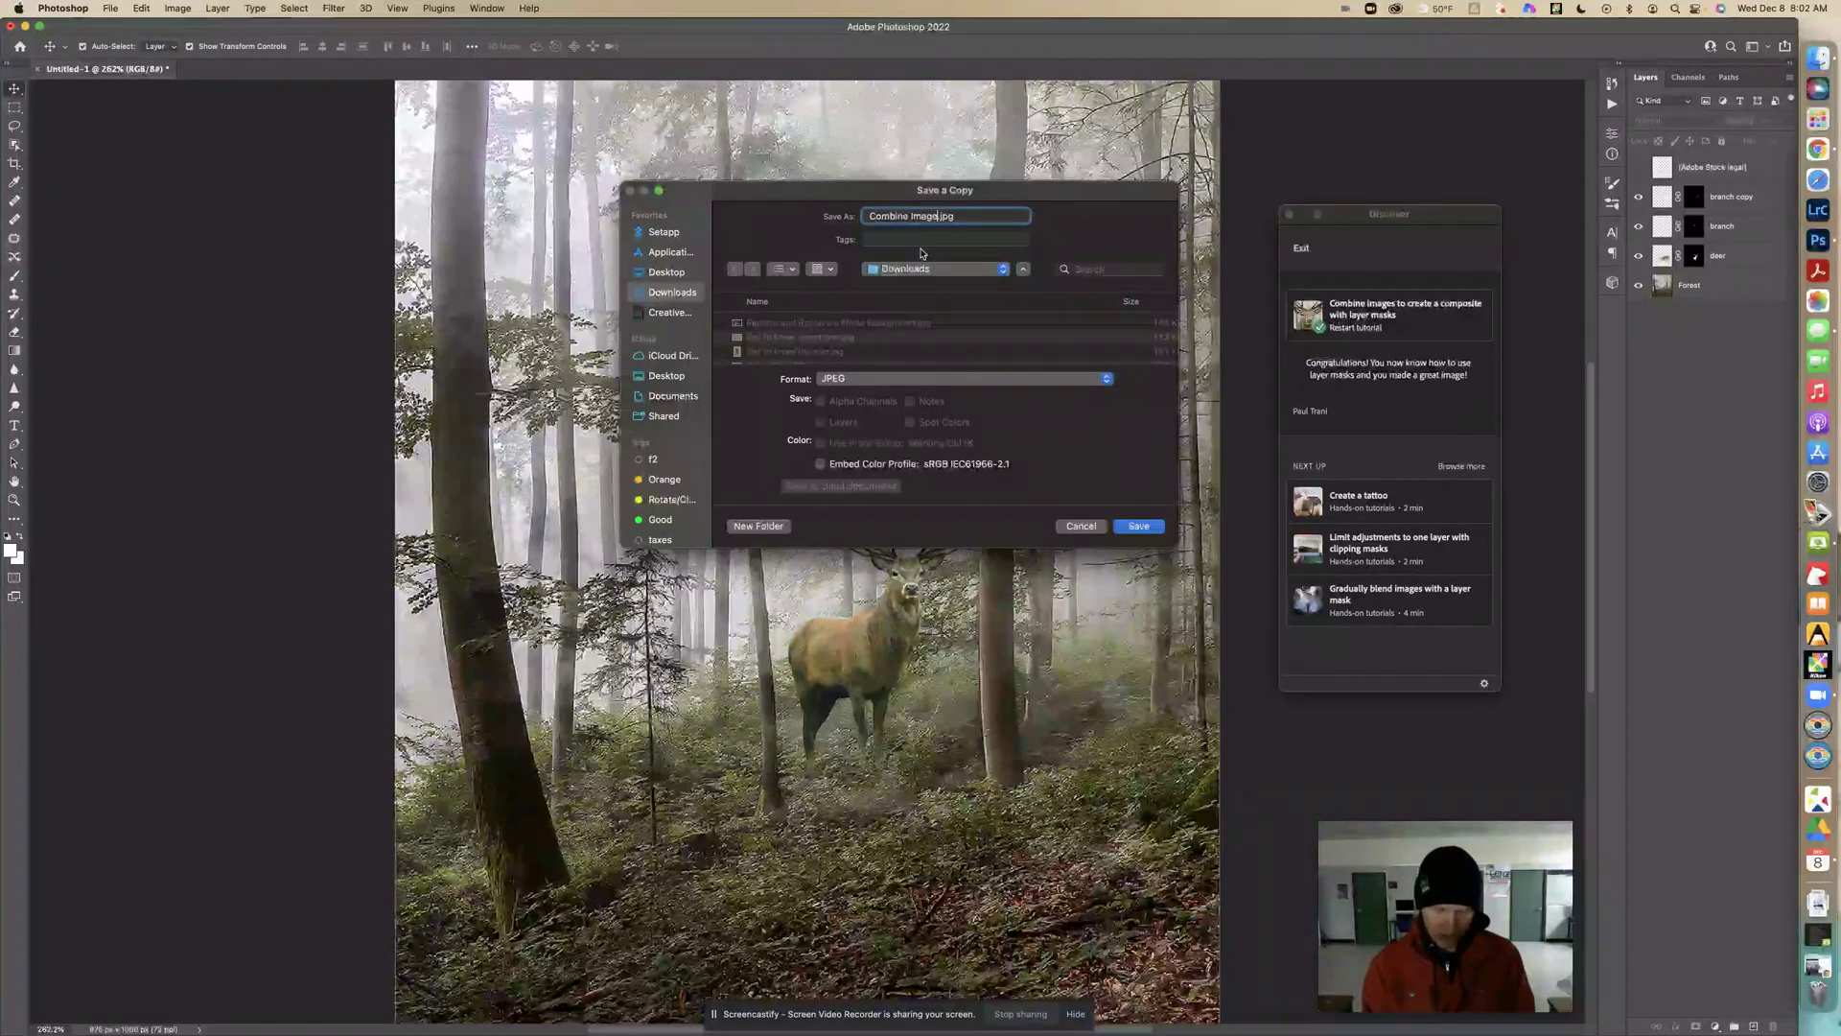
type("s")
type(" to Creat")
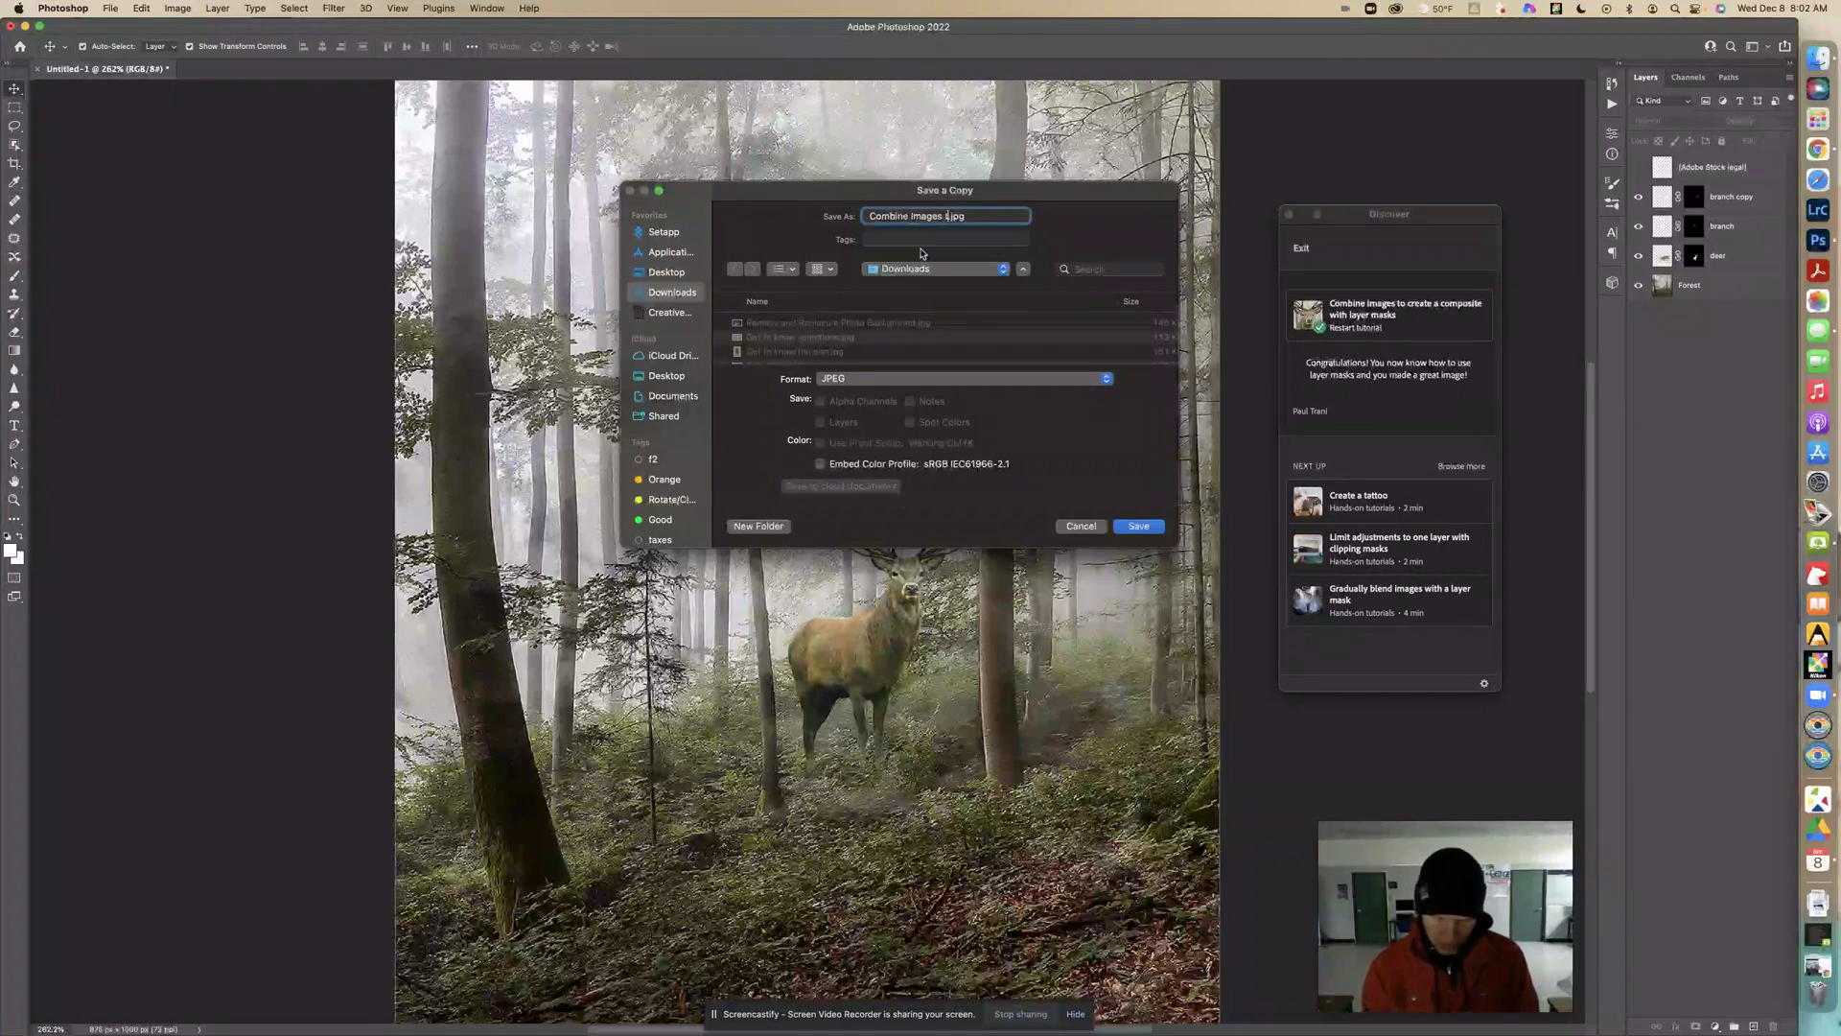
type("e ")
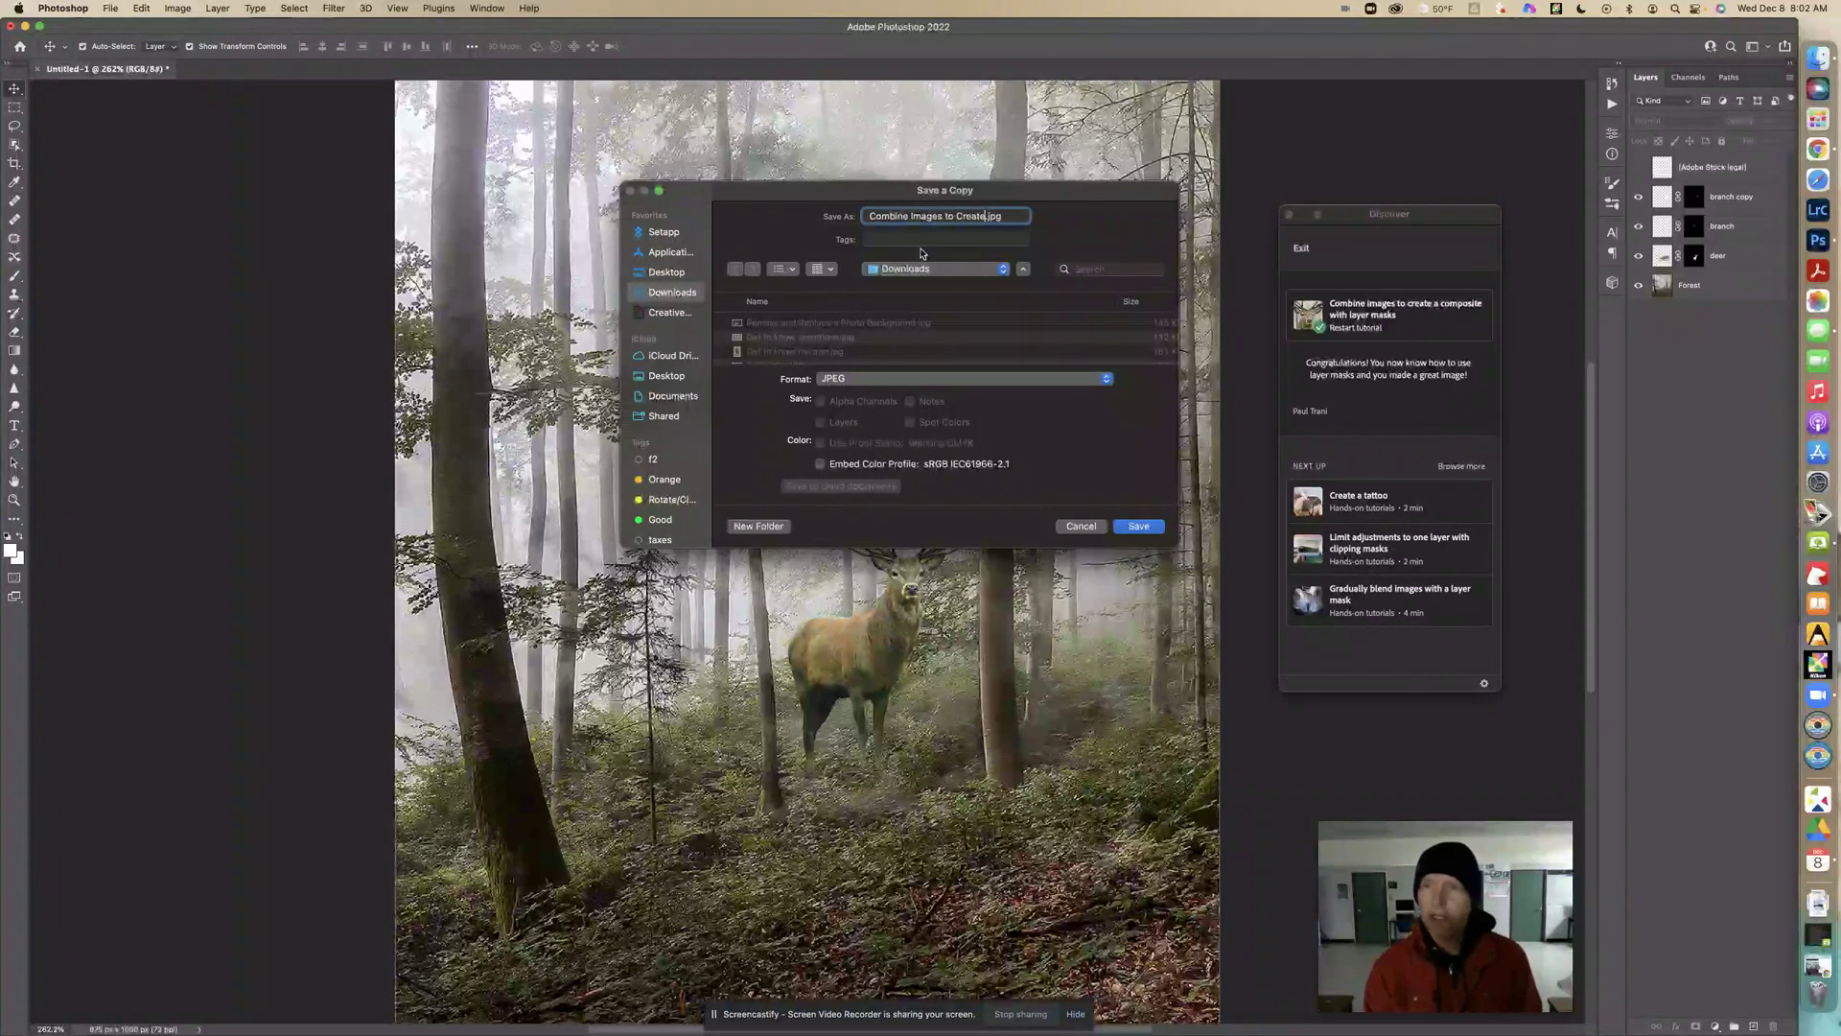
type("a C")
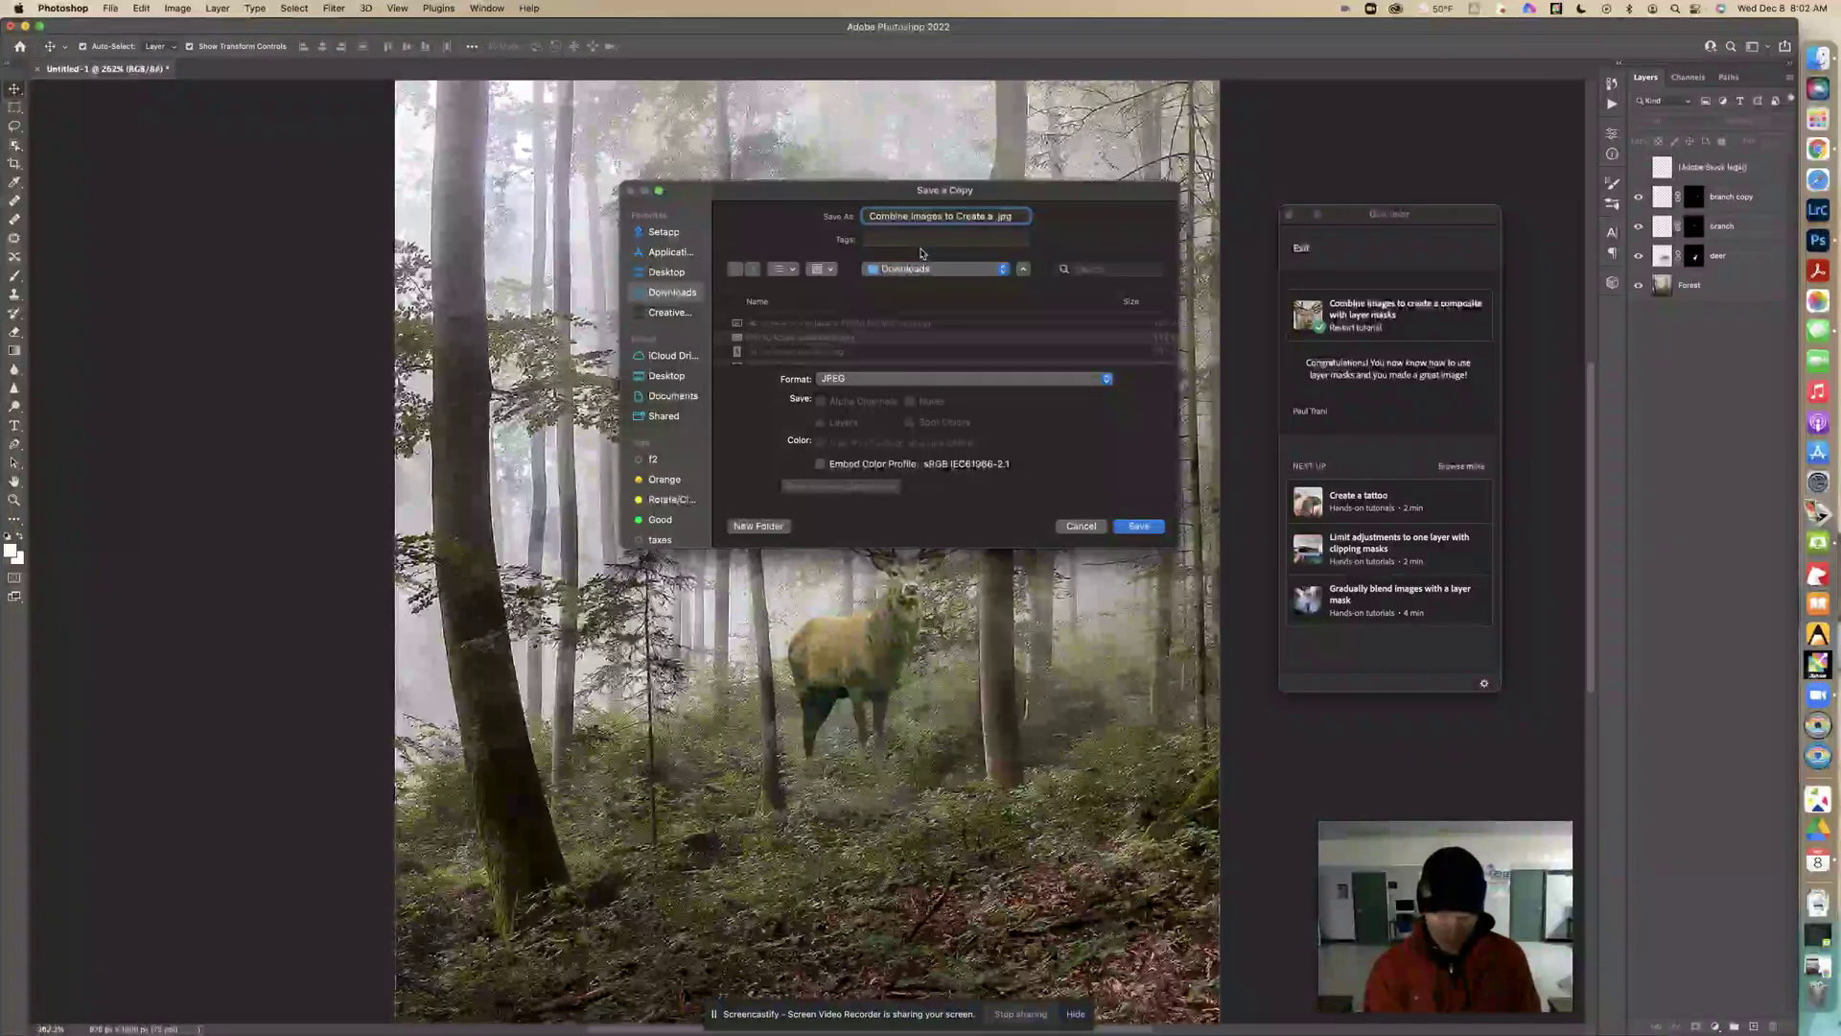
type("ompute")
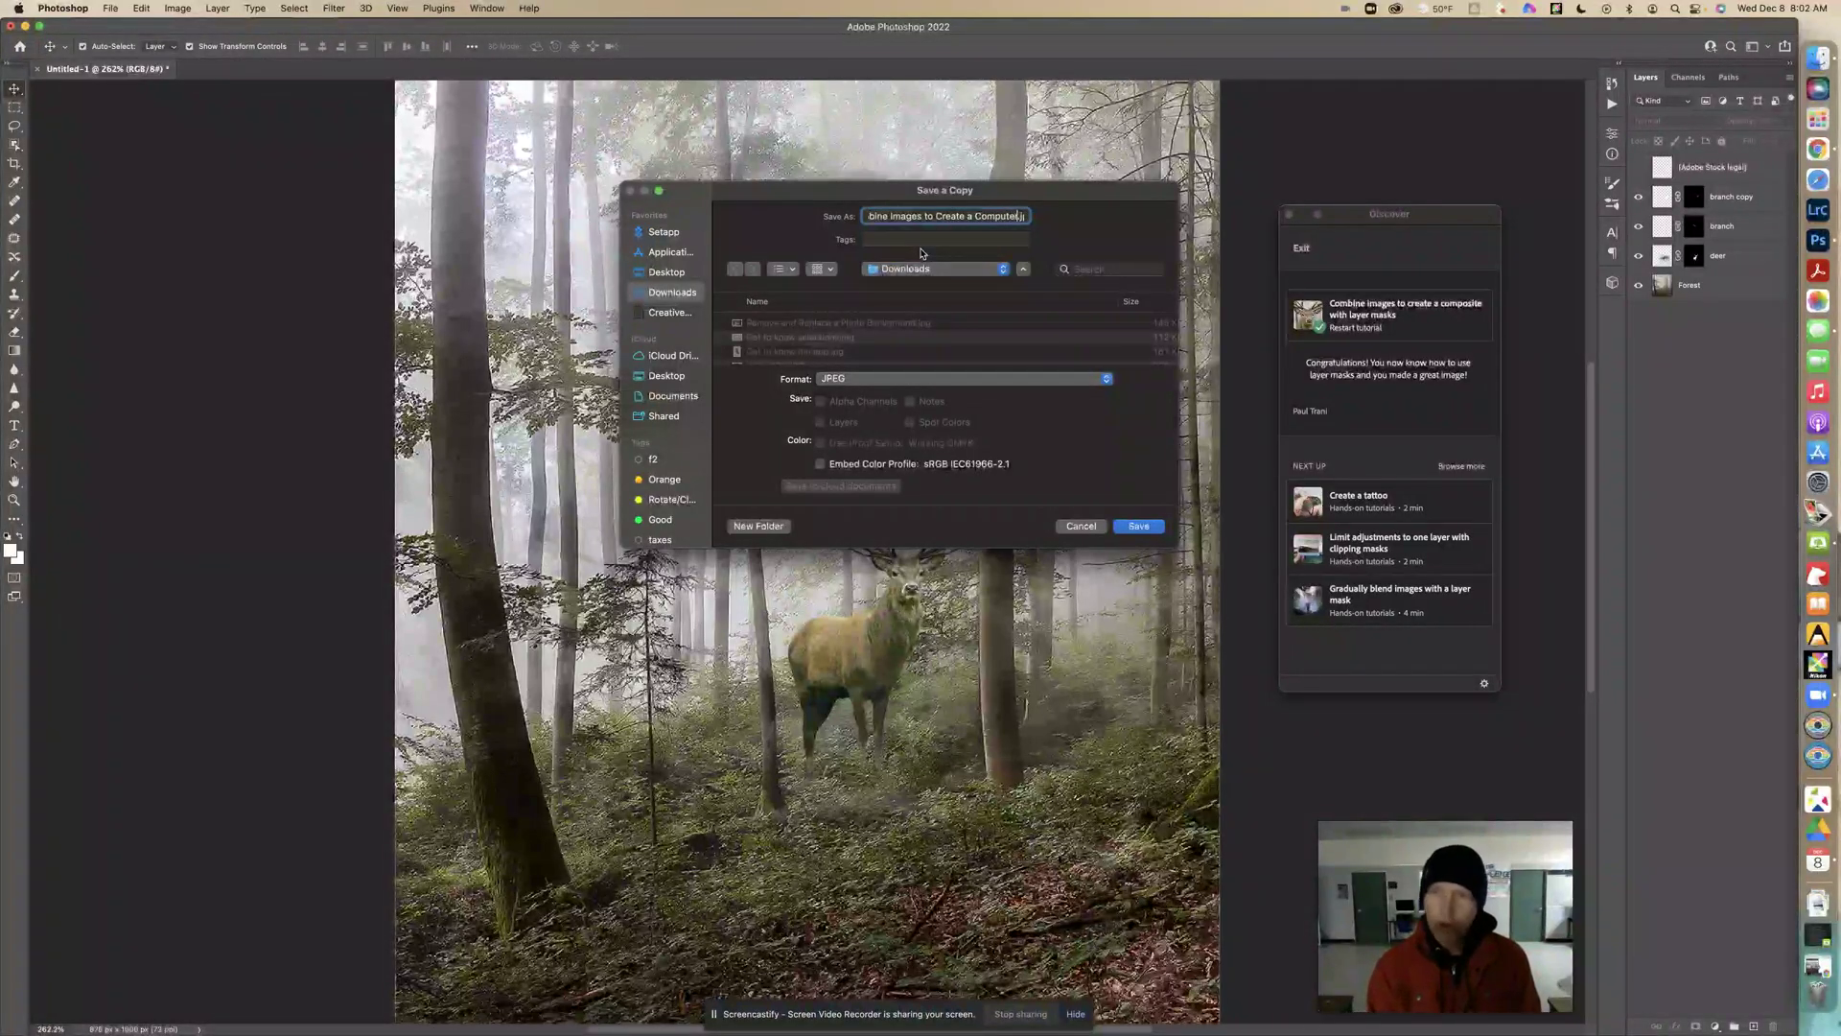
type("r Composite")
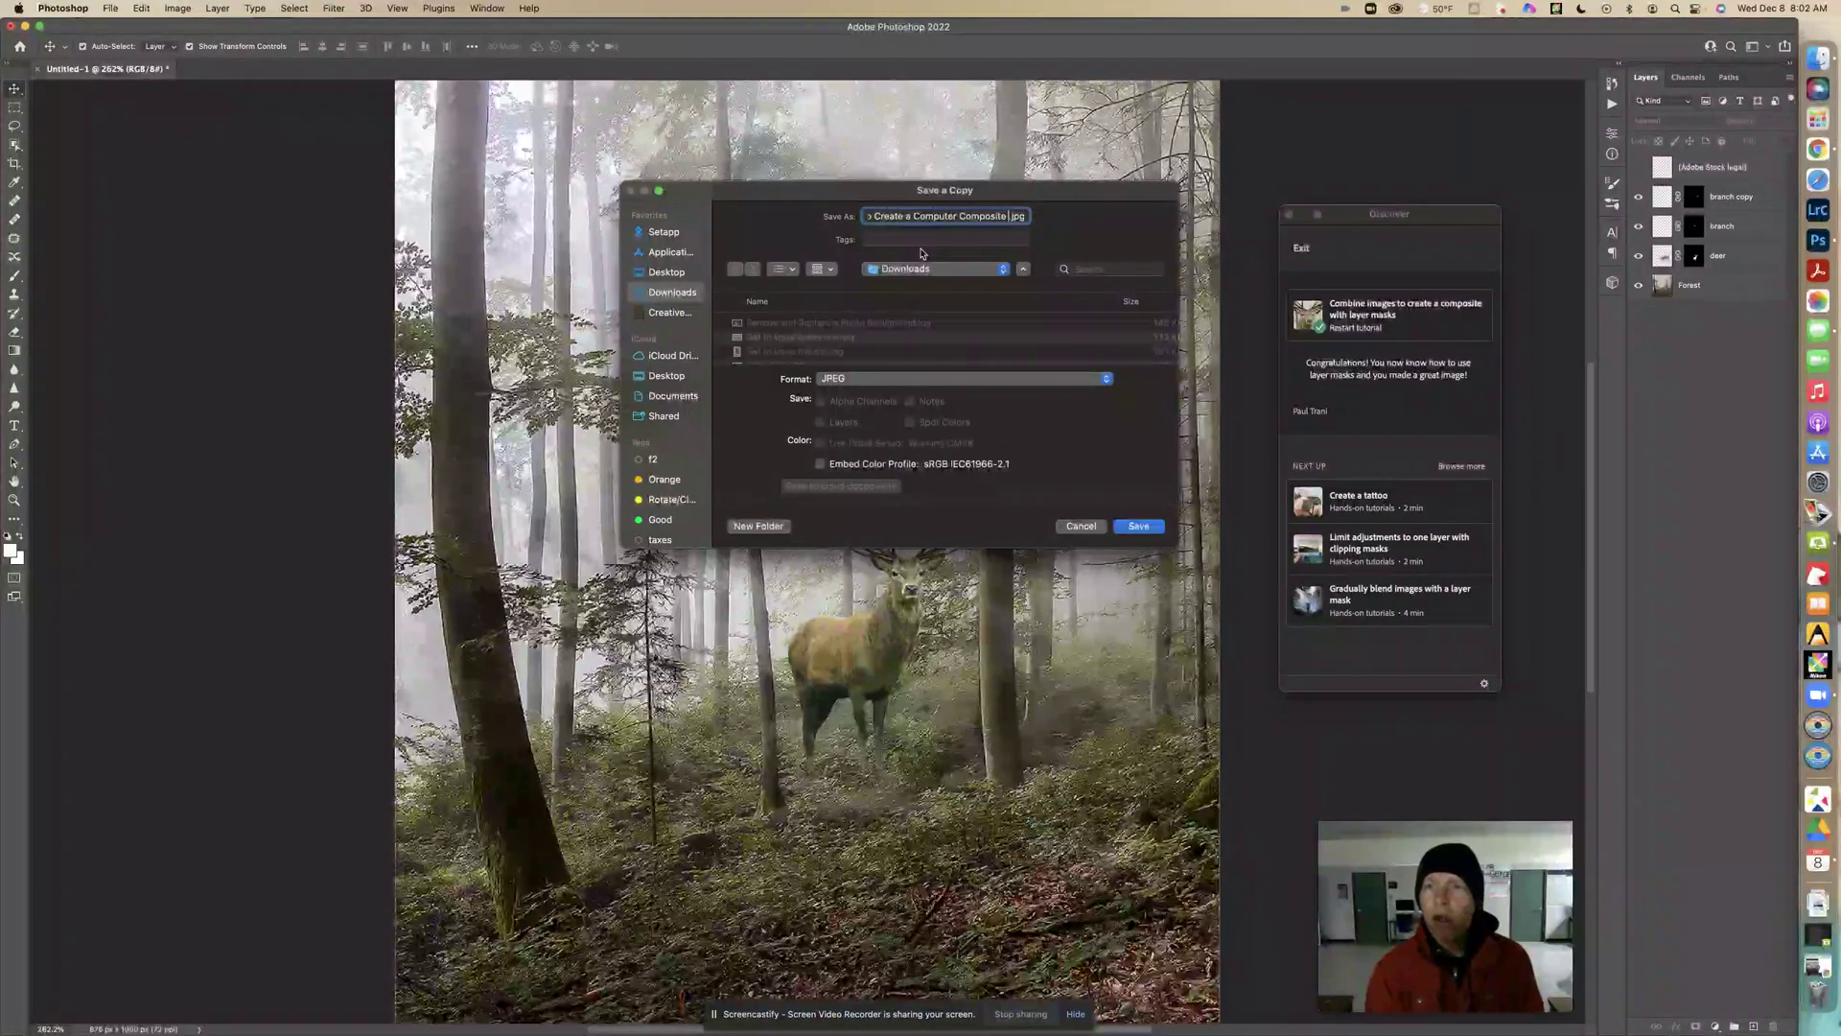
type(" with Layer")
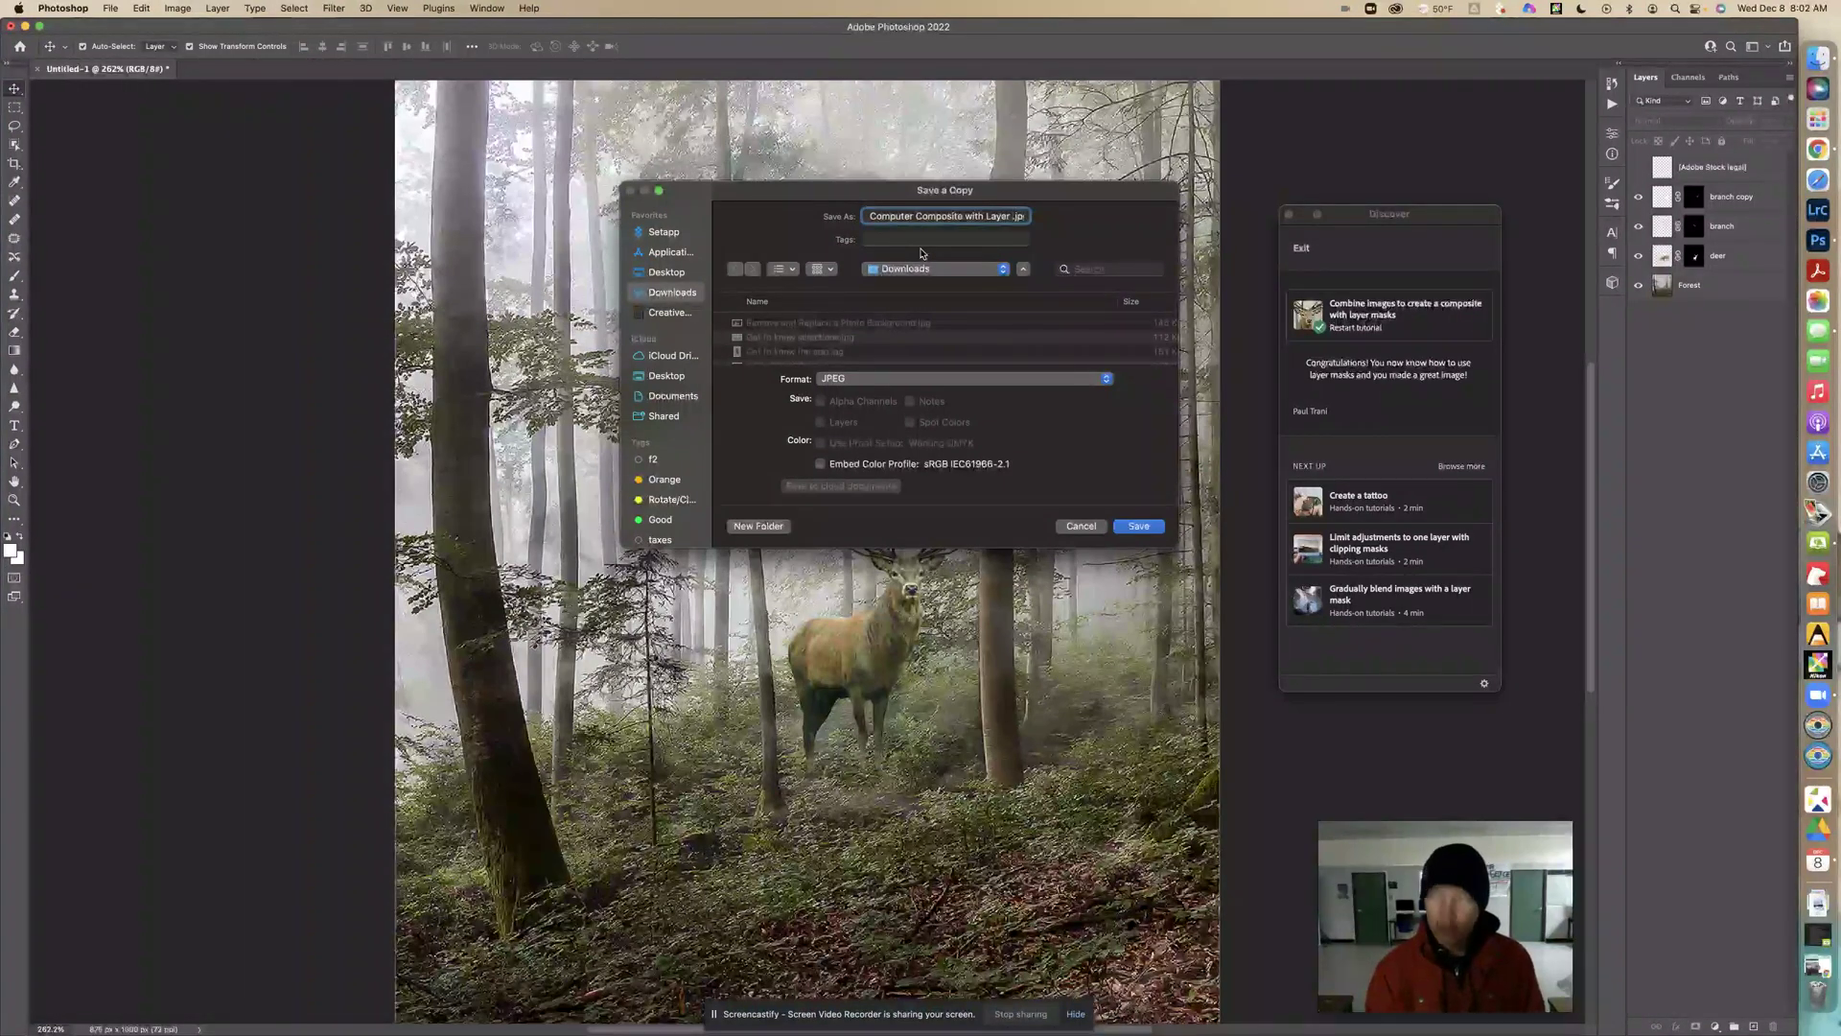
type(" masks")
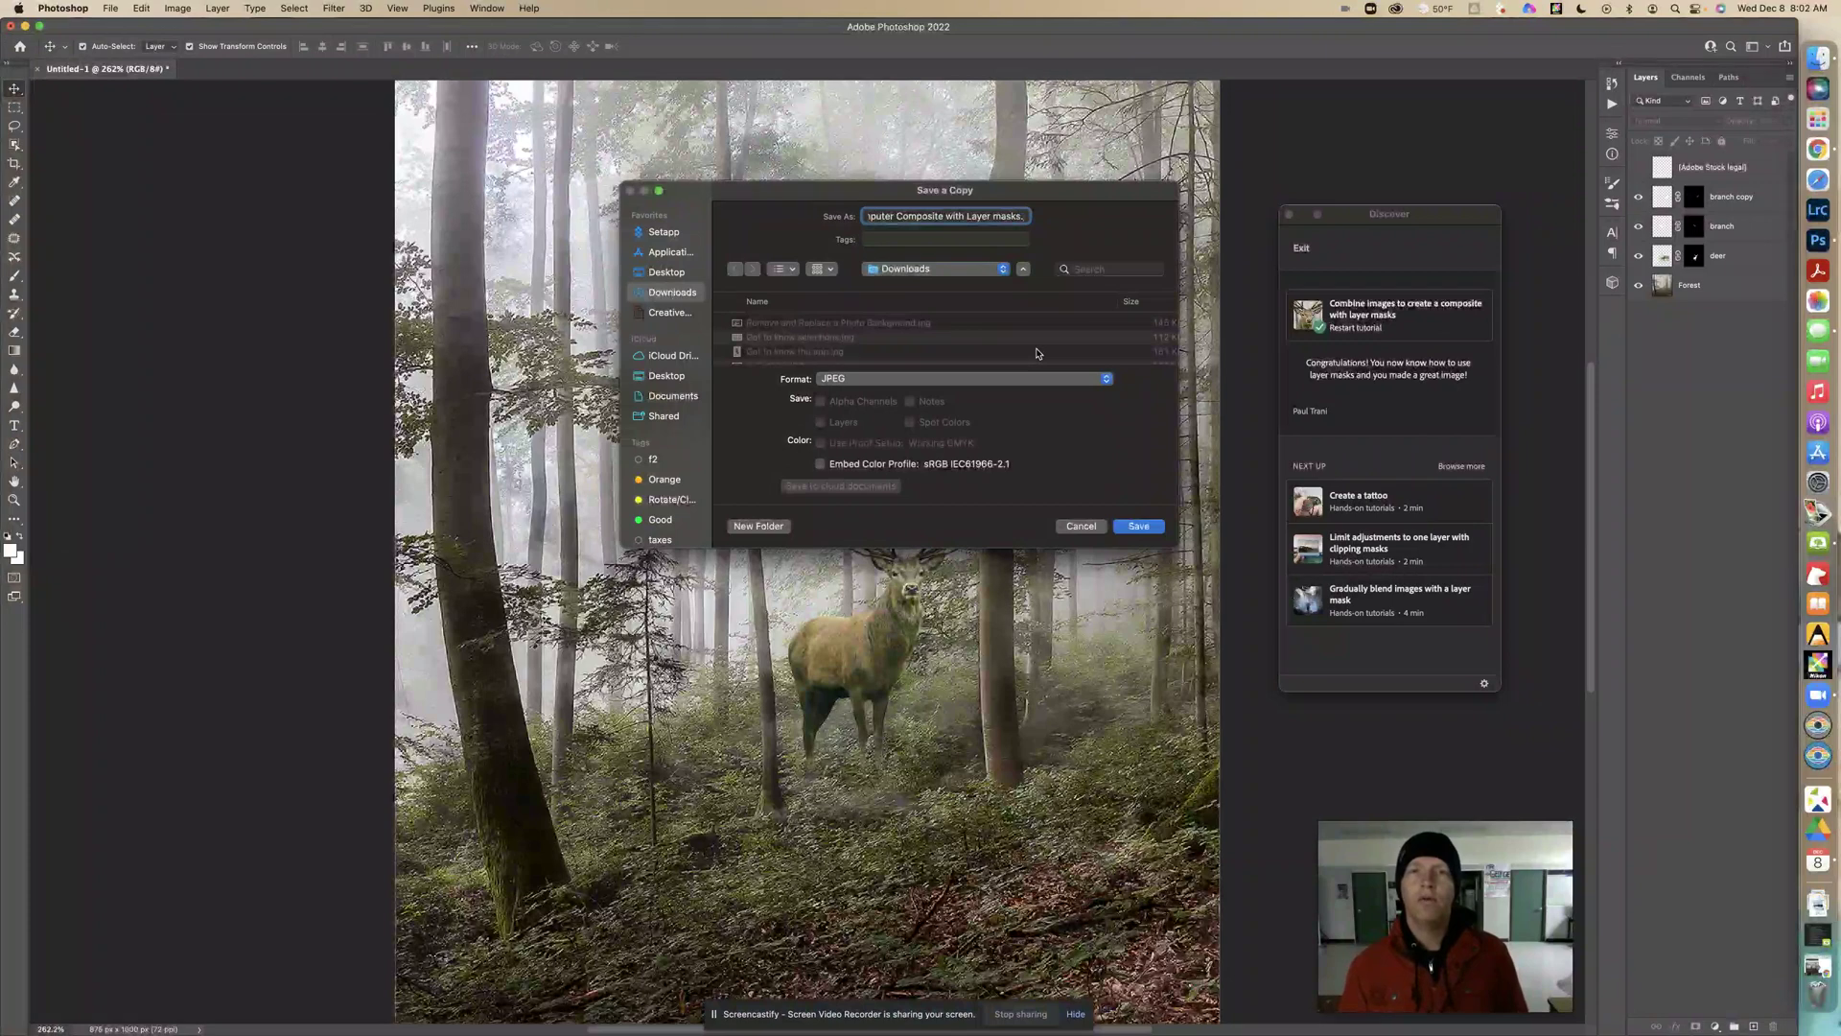
Save the copy to Downloads with Medium JPEG quality, no matte and the Baseline ("Standard") format option.
left_click(1143, 528)
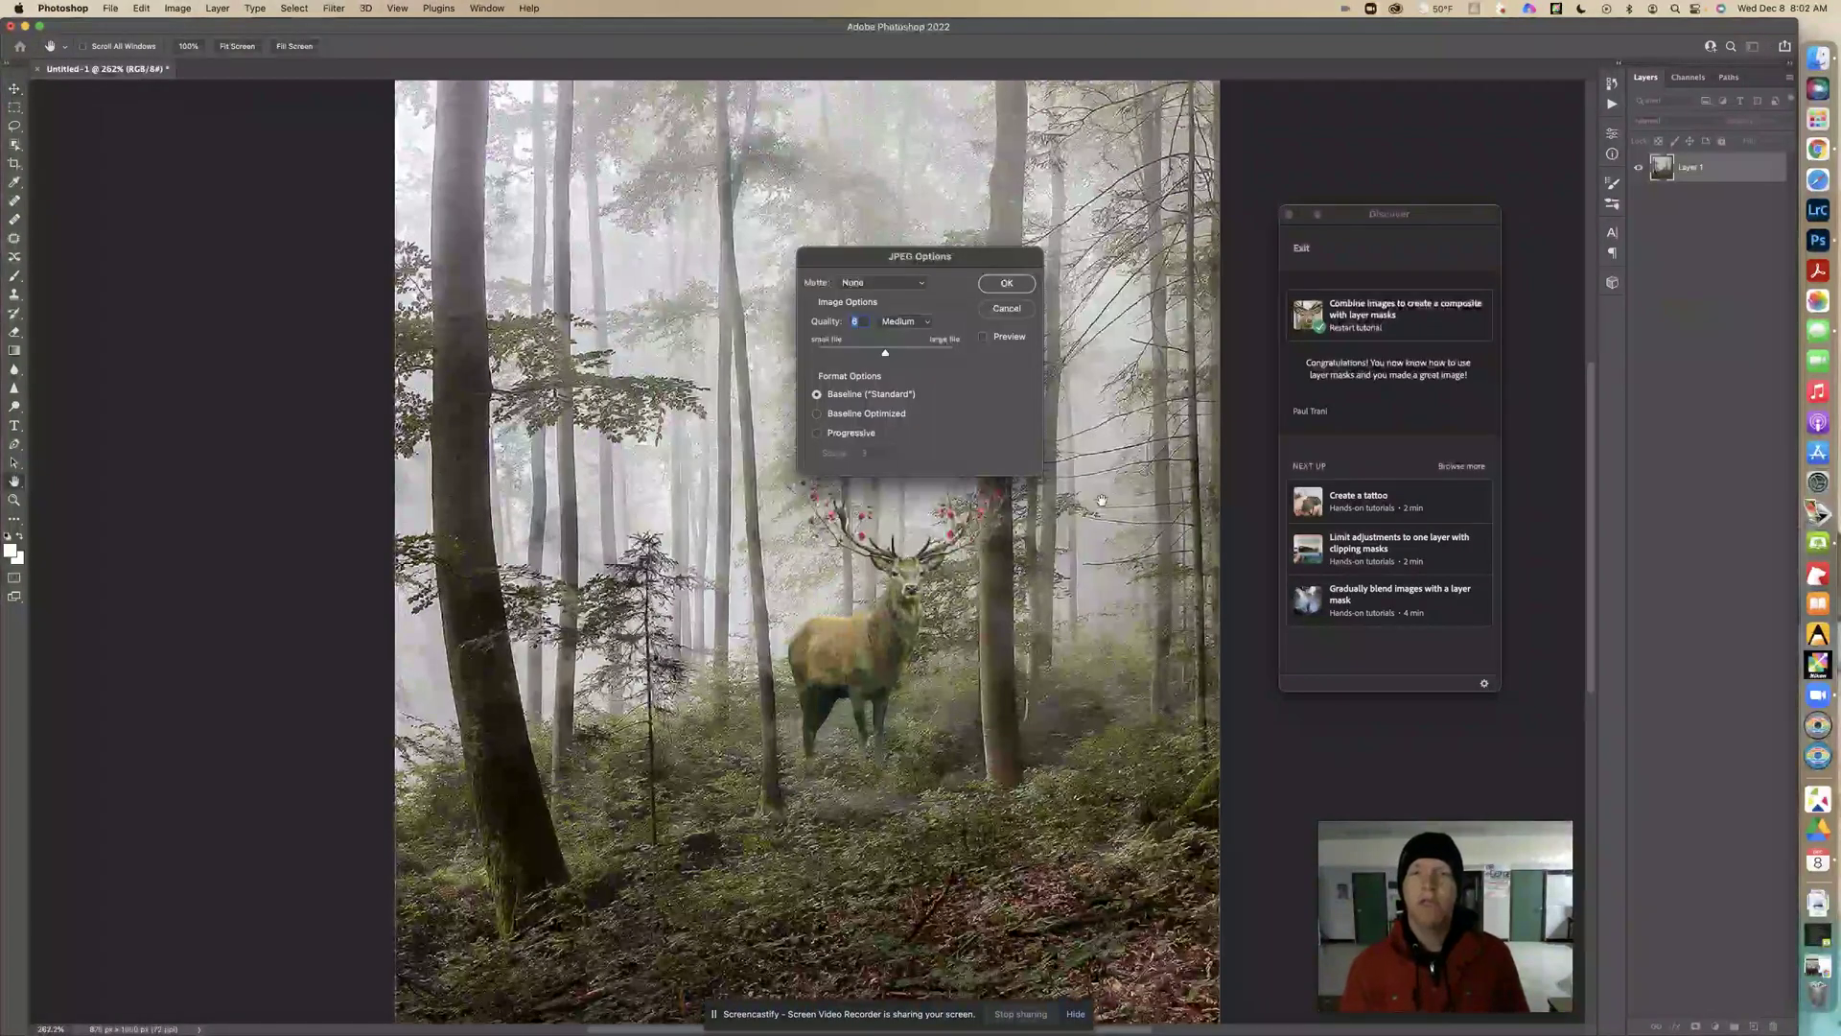
left_click_drag(930, 257, 787, 200)
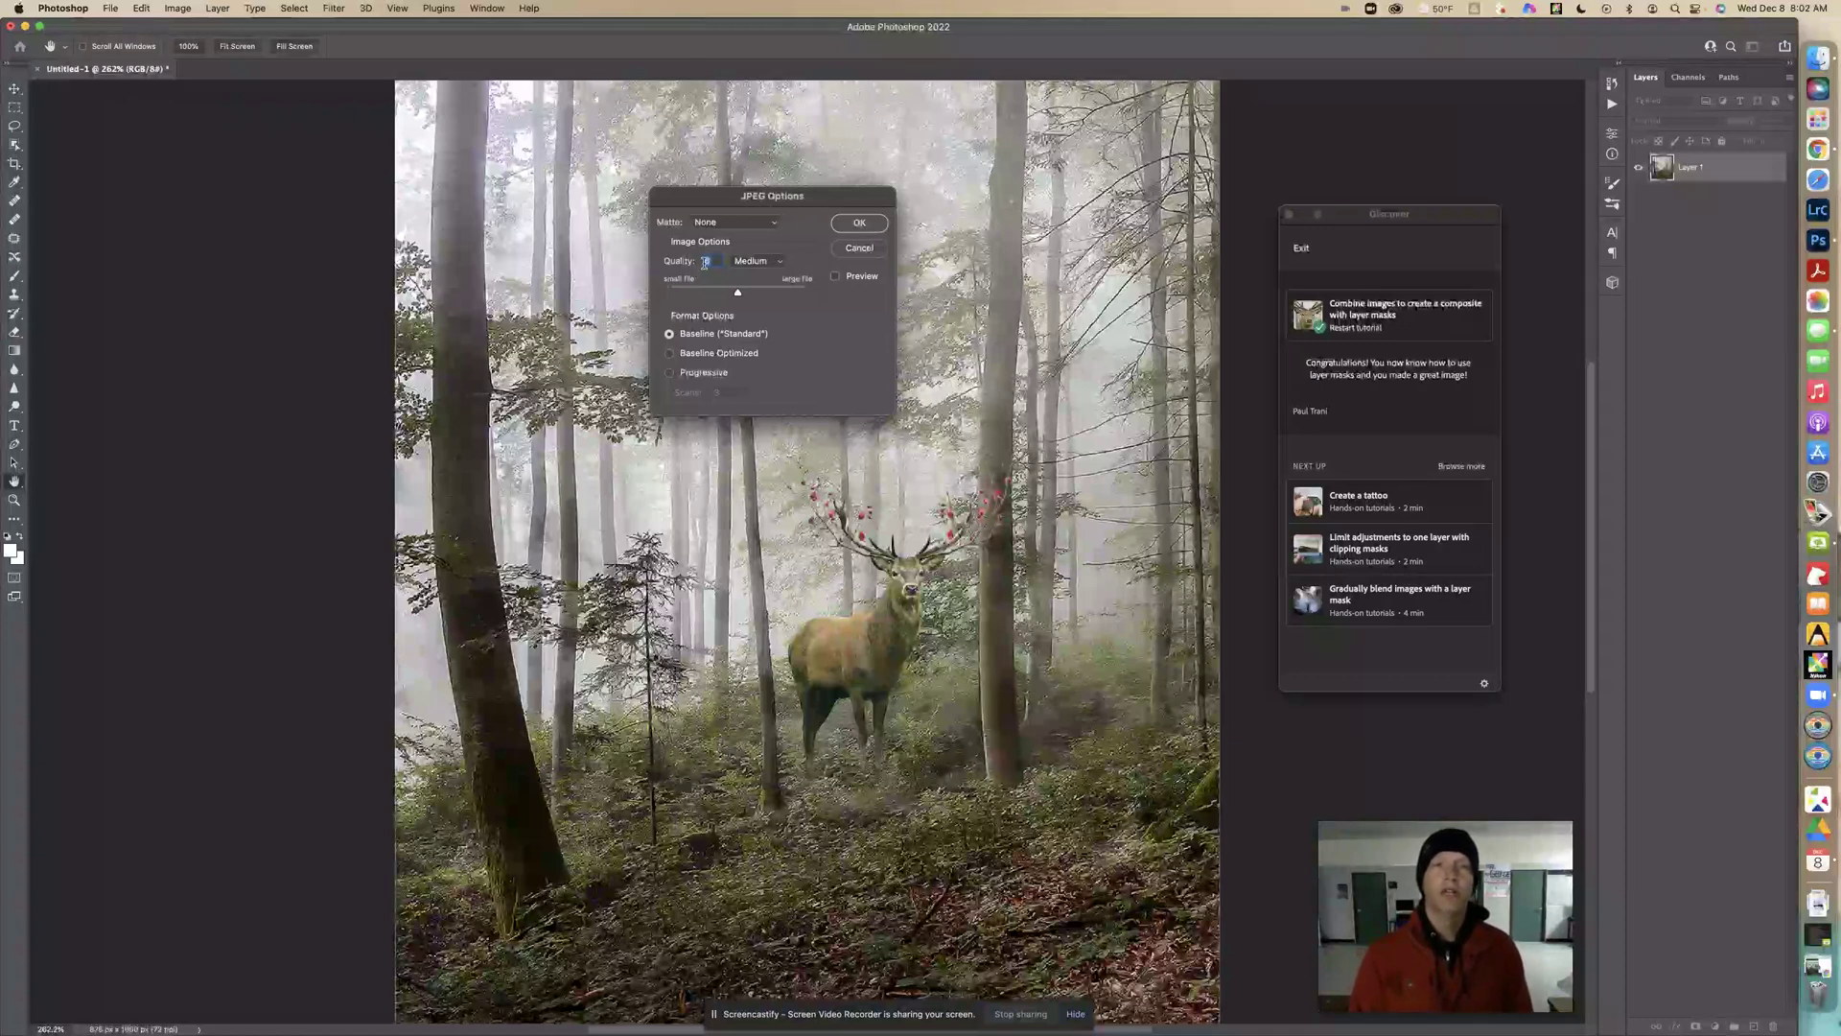
left_click(860, 223)
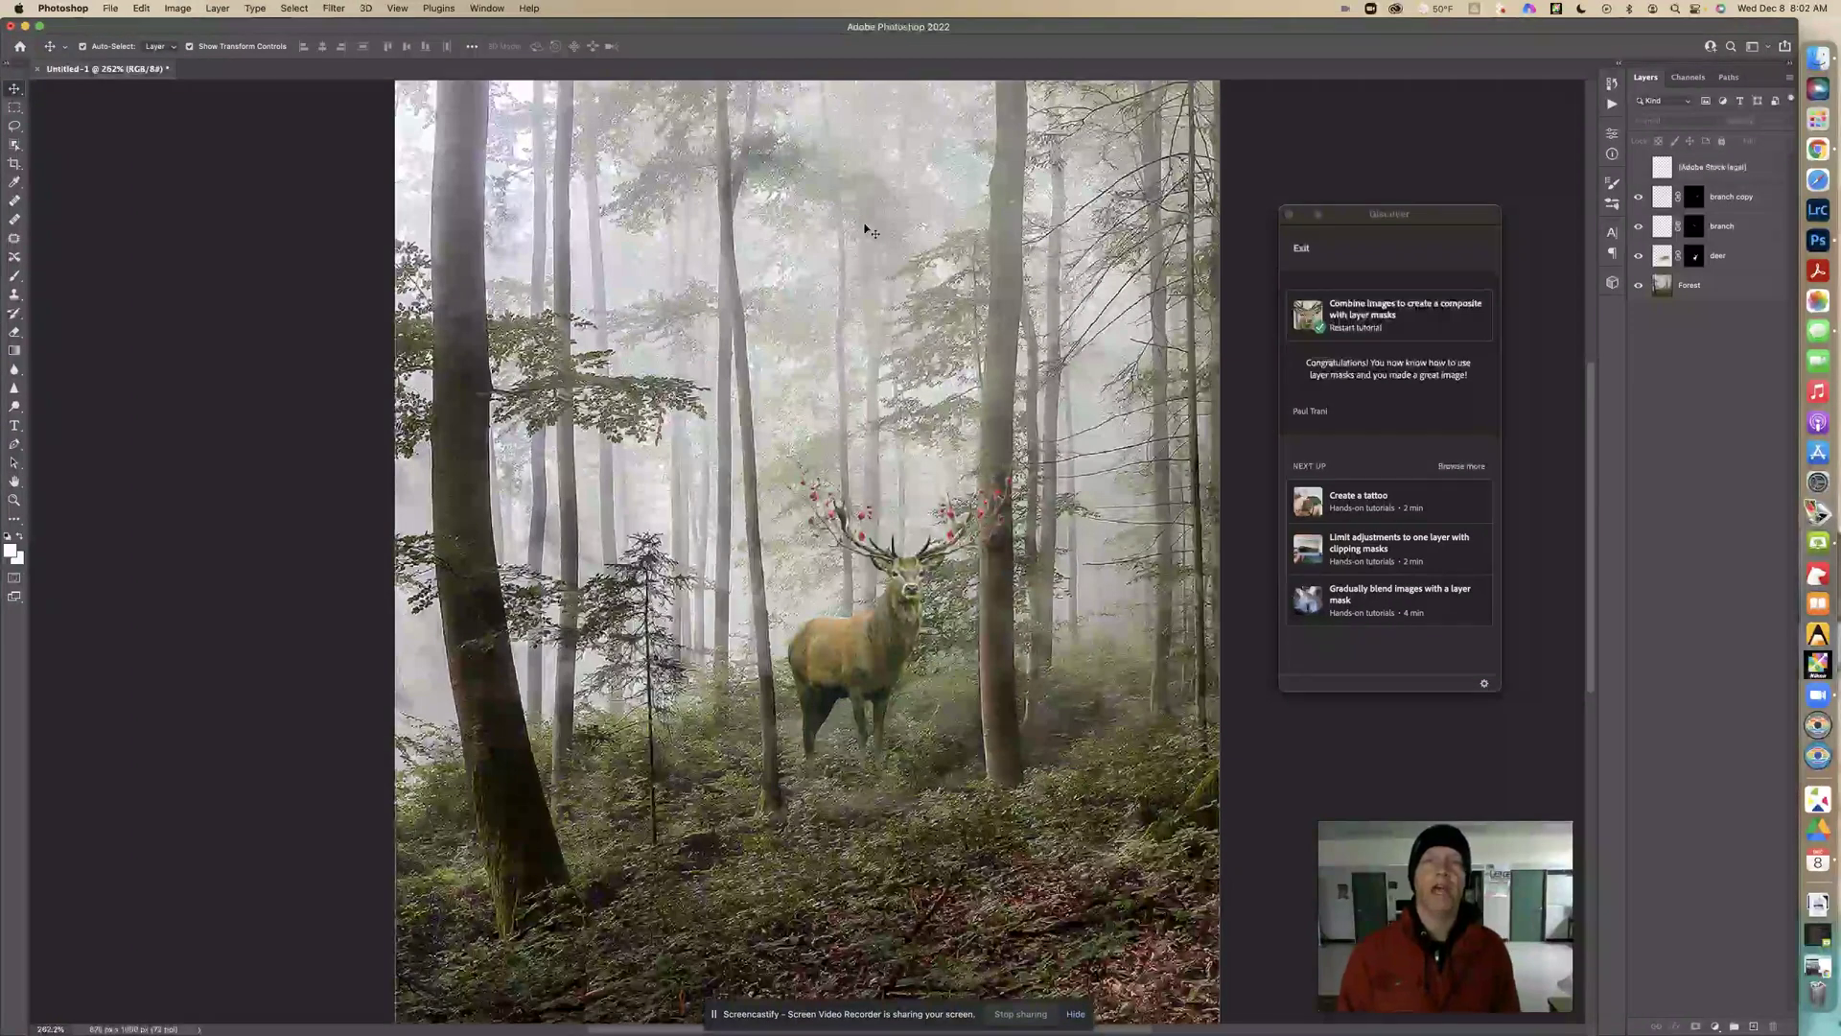